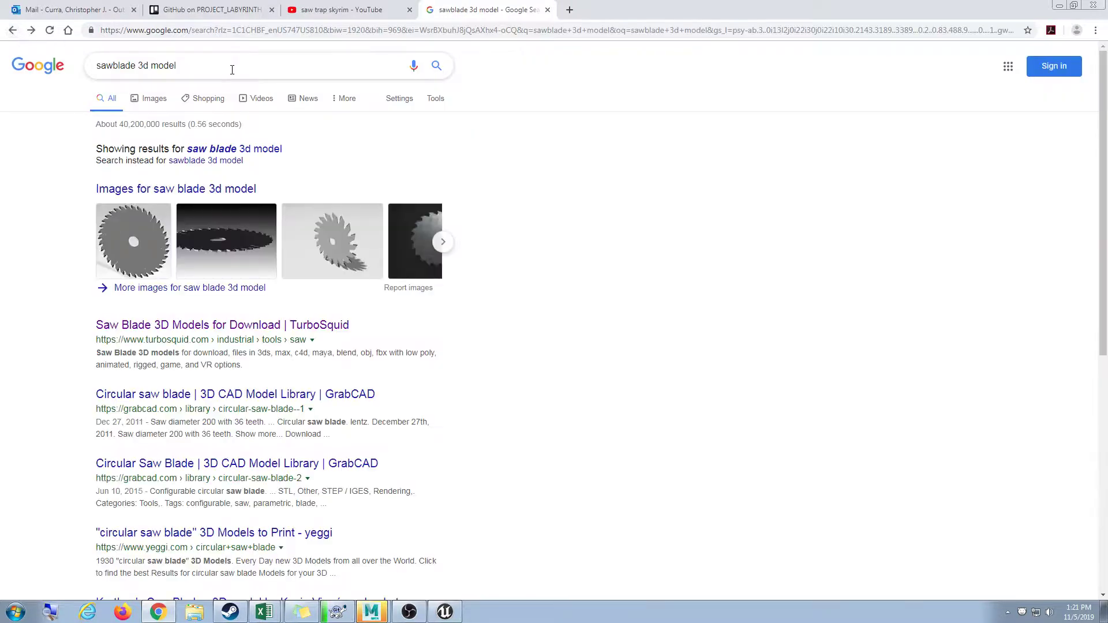
# Look over both GrabCAD circular saw blade models, returning to the search results after each.
pyautogui.click(266, 149)
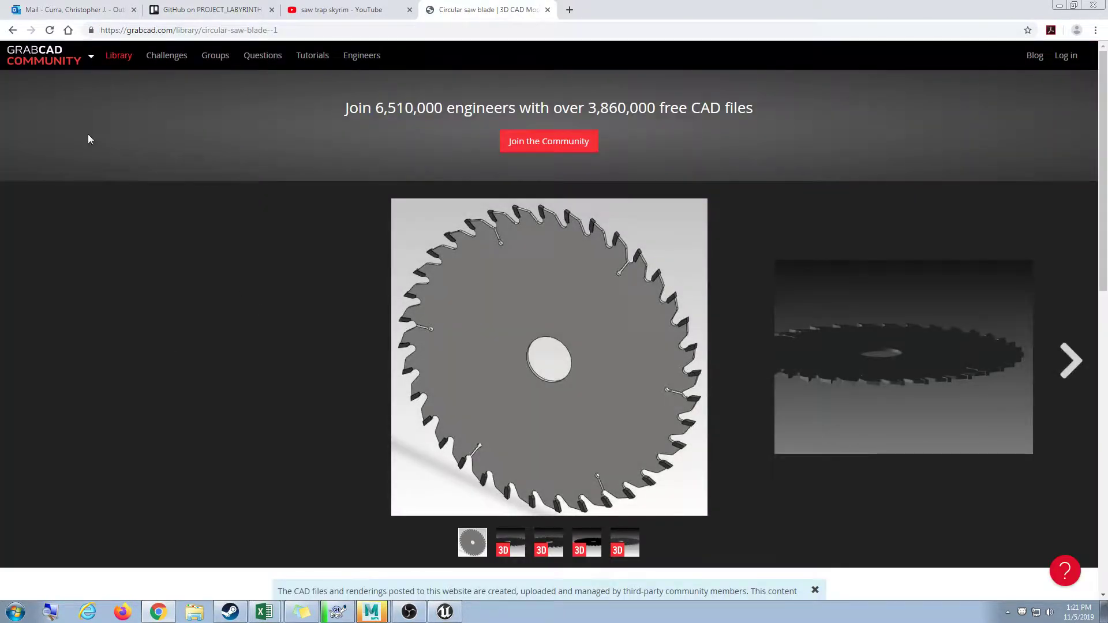
pyautogui.hotkey('alt', 'Left')
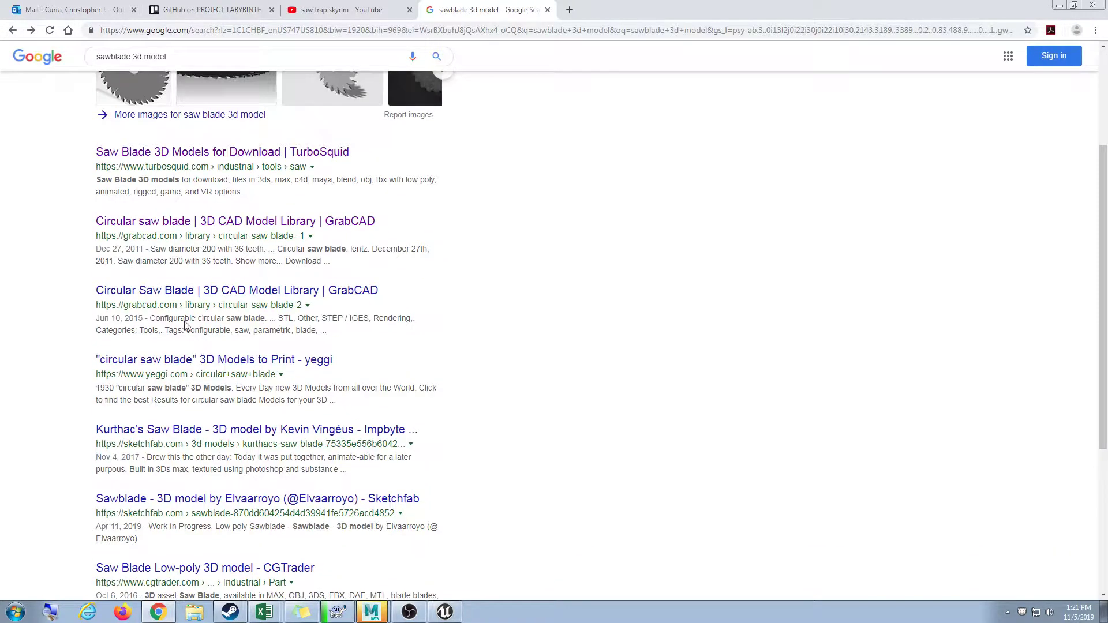
pyautogui.click(181, 293)
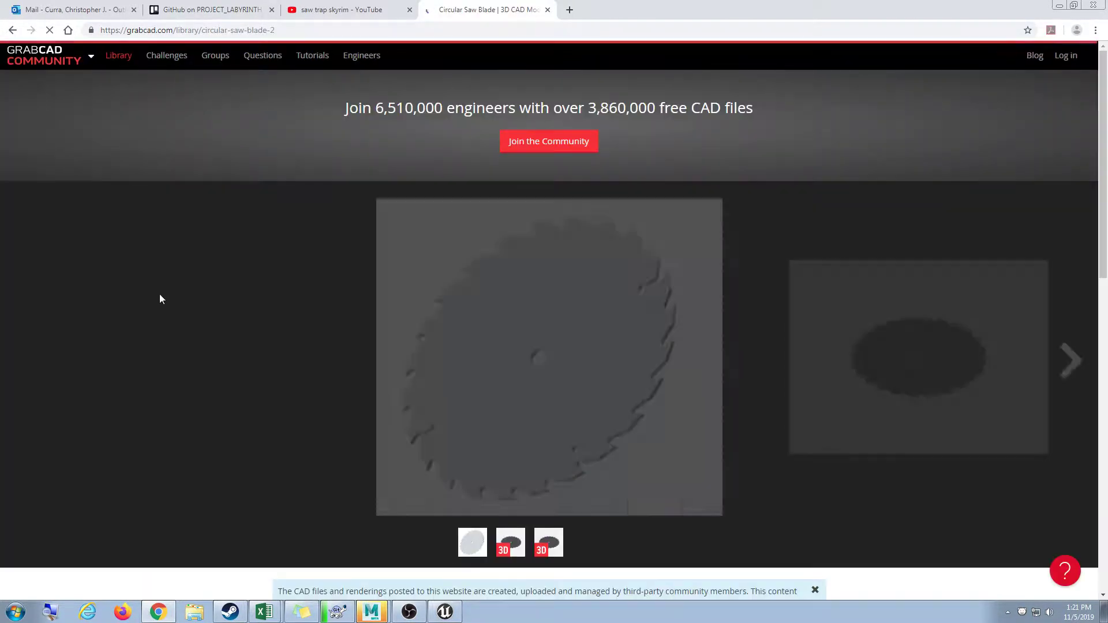
pyautogui.click(12, 30)
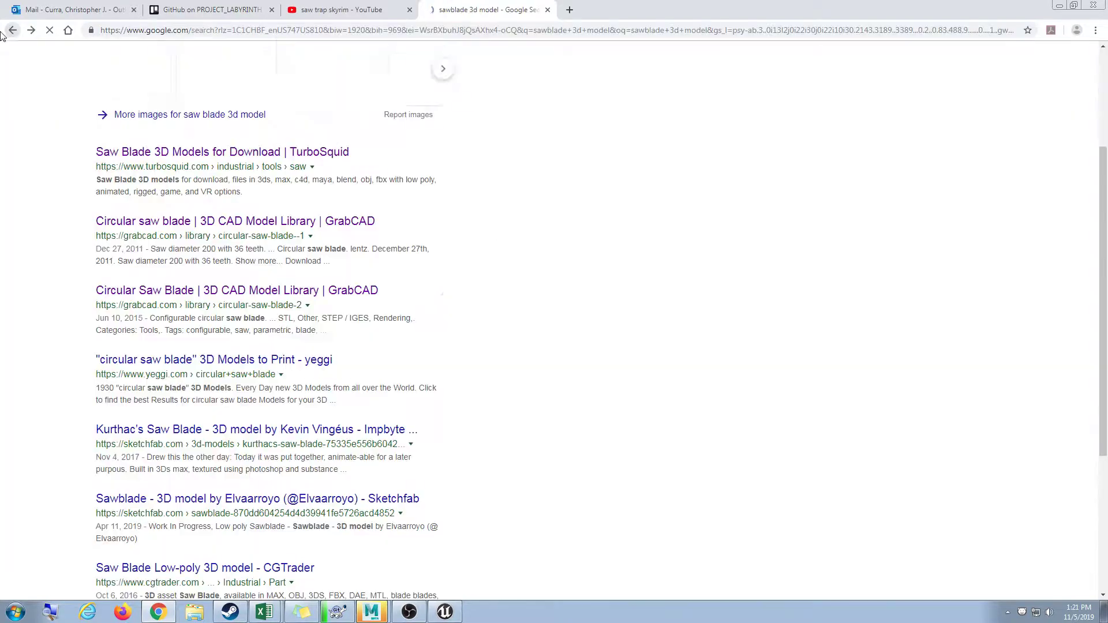
pyautogui.scroll(-1, 173, 350)
pyautogui.scroll(-1, 173, 349)
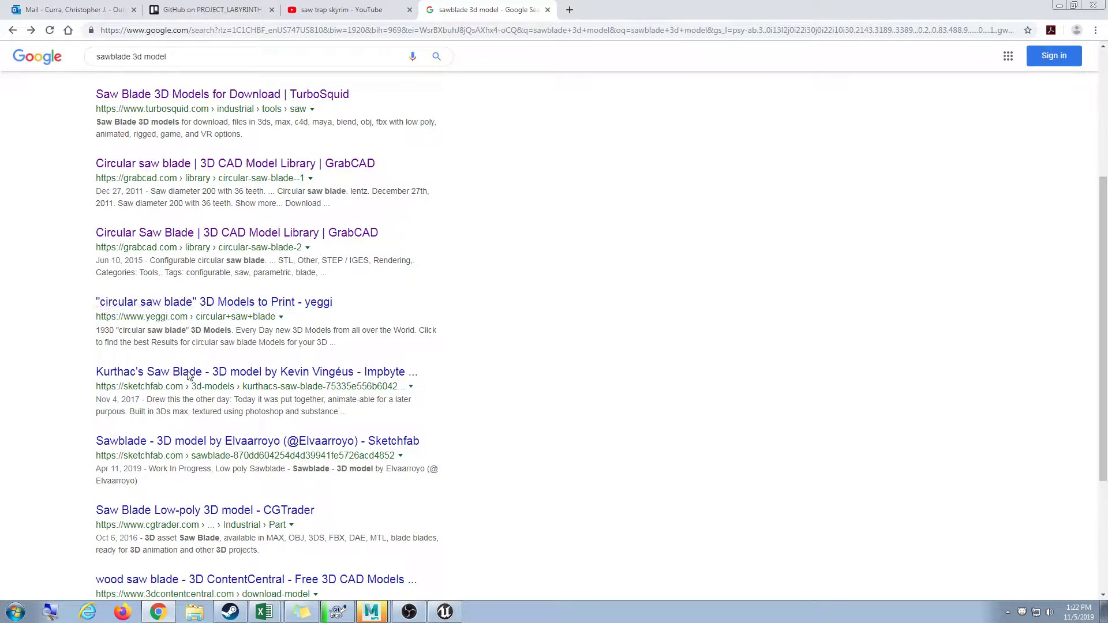
pyautogui.scroll(4, 226, 399)
pyautogui.scroll(-3, 222, 375)
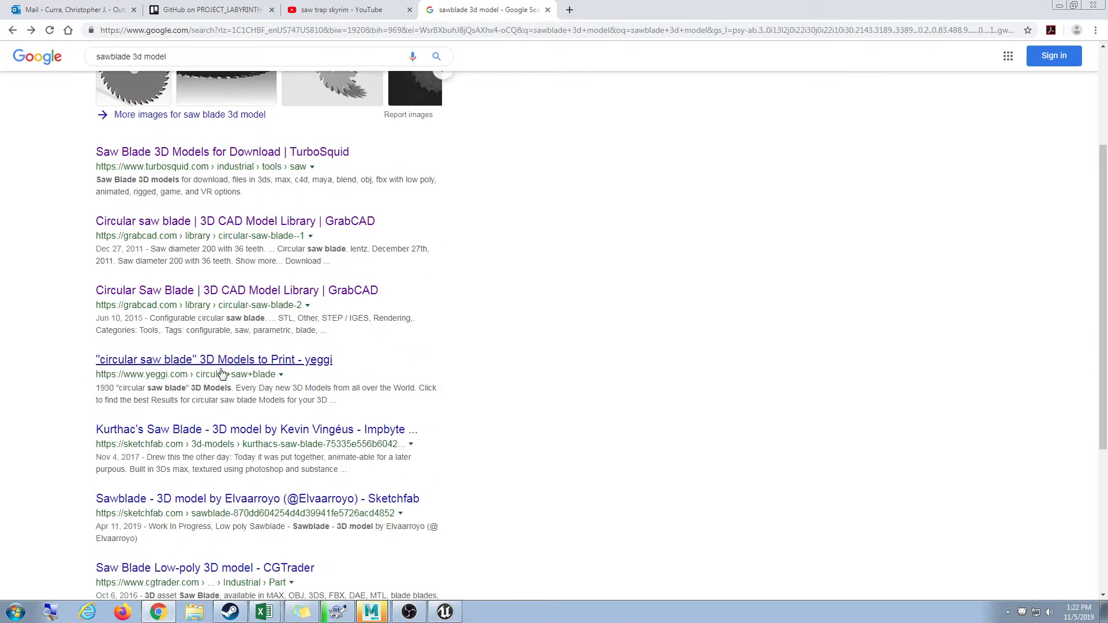
pyautogui.scroll(4, 157, 434)
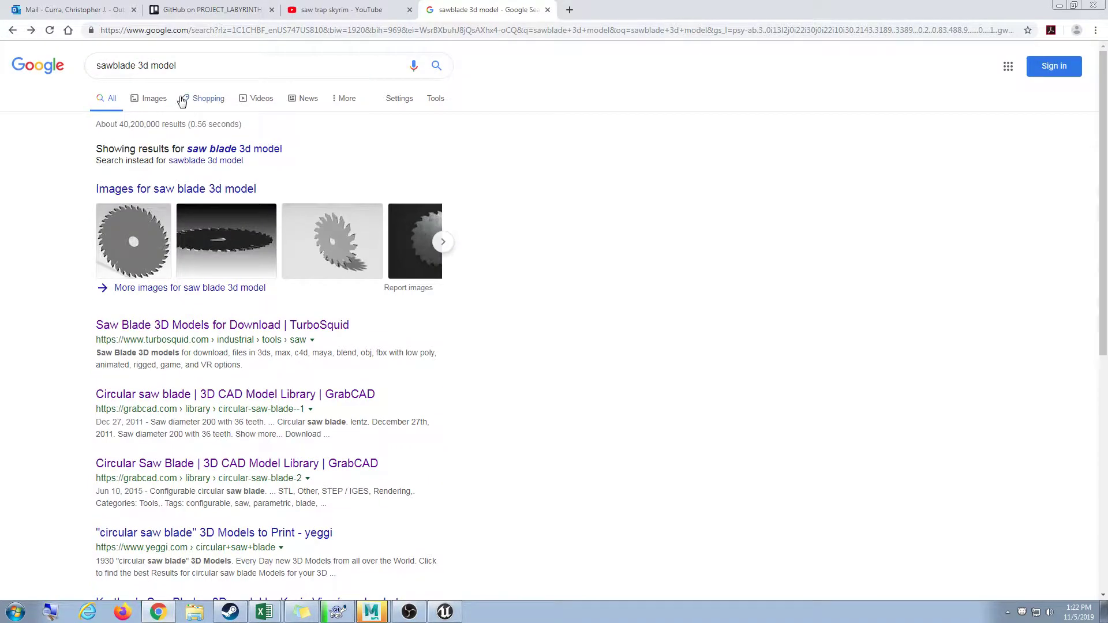
# Search Google for 'free 3d' and open the Free3D.com result.
pyautogui.click(205, 30)
pyautogui.write('free 3d')
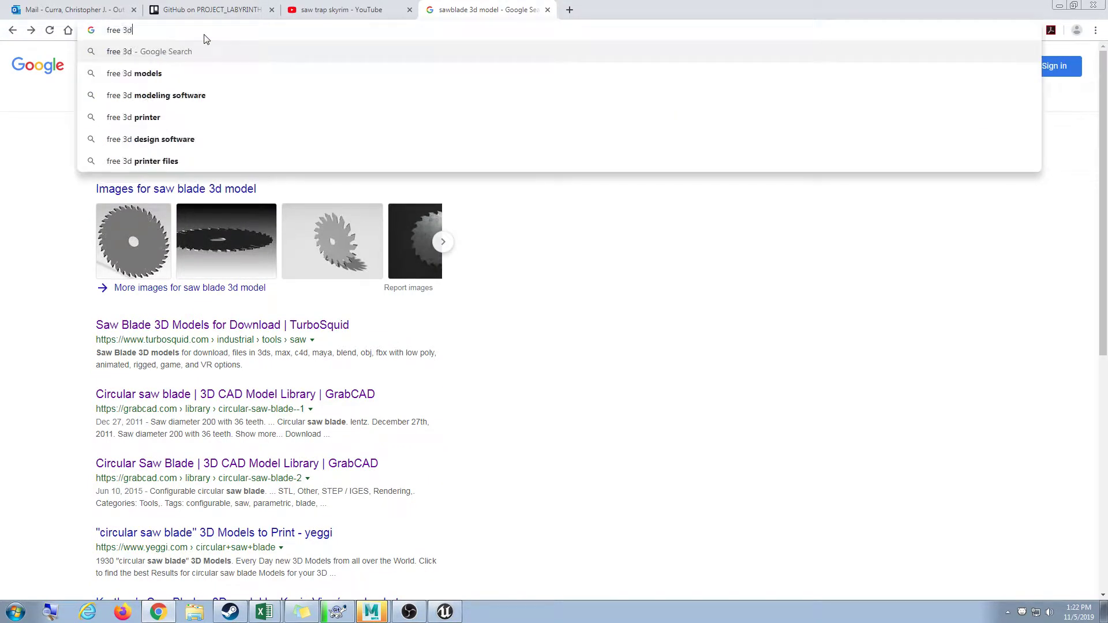
pyautogui.press('Return')
pyautogui.click(128, 147)
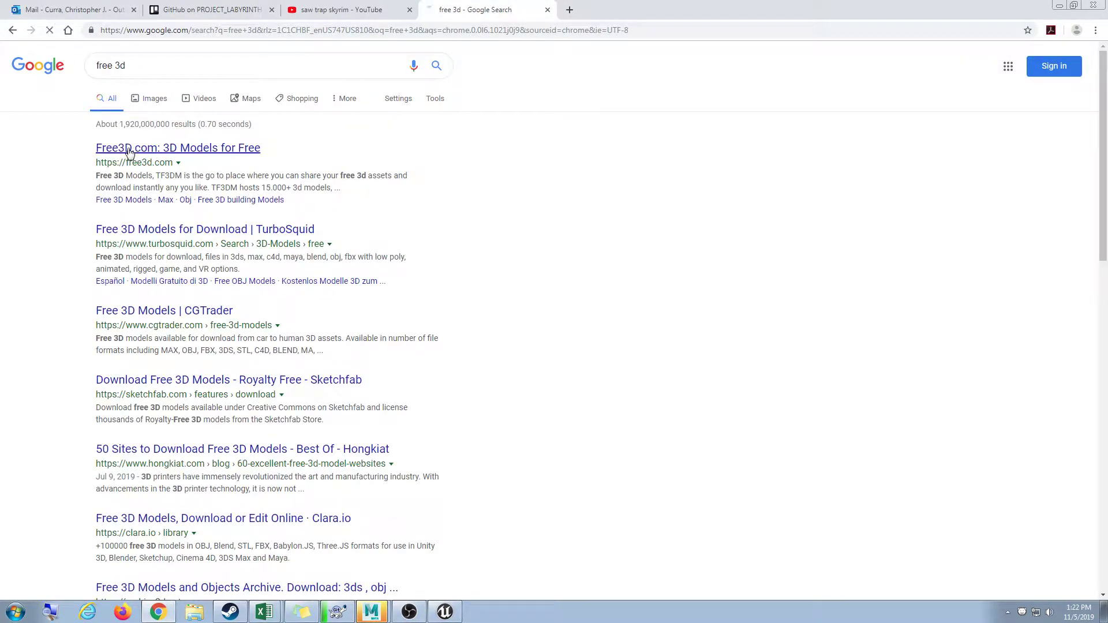
# Search Free3D for 'sawblade', then for 'saw blade'.
pyautogui.write('saw')
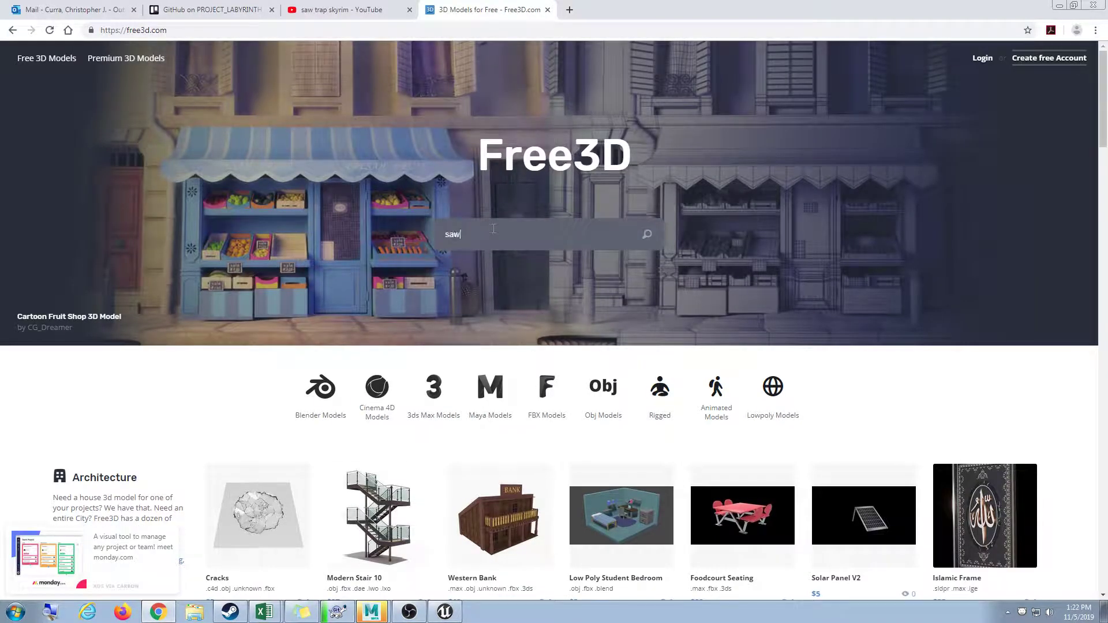
pyautogui.write('blade')
pyautogui.press('Return')
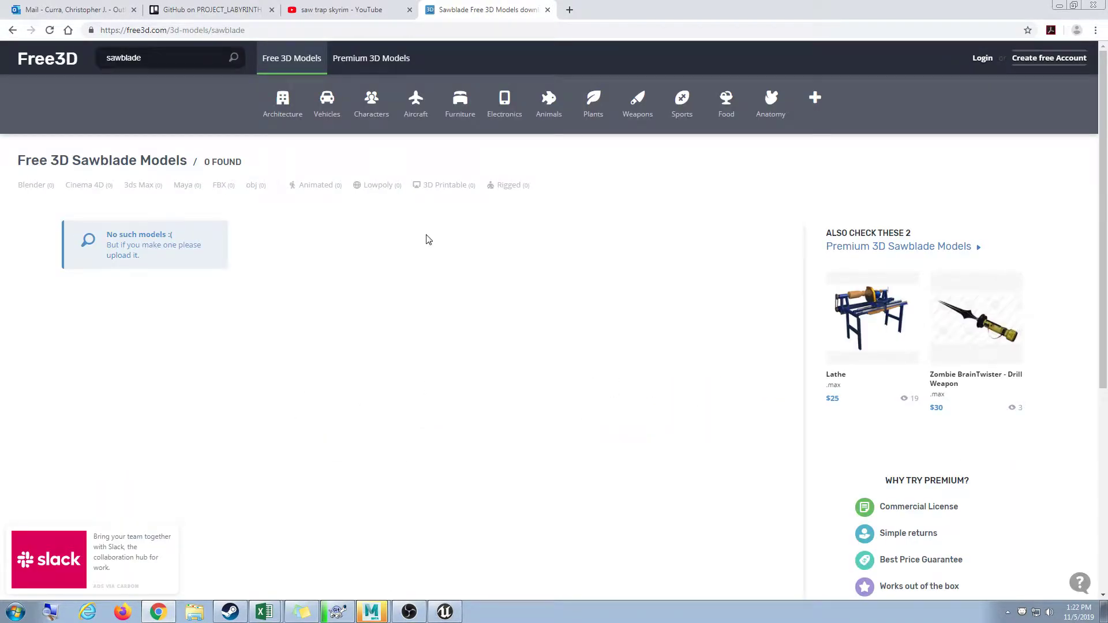
pyautogui.click(193, 61)
pyautogui.press('BackSpace')
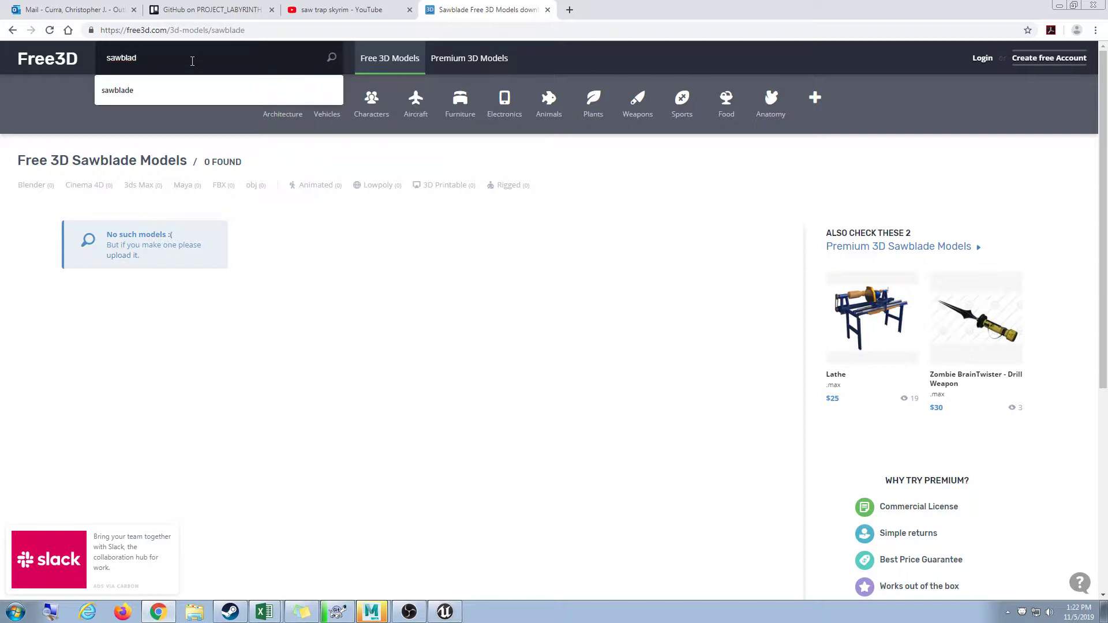
pyautogui.write('blad')
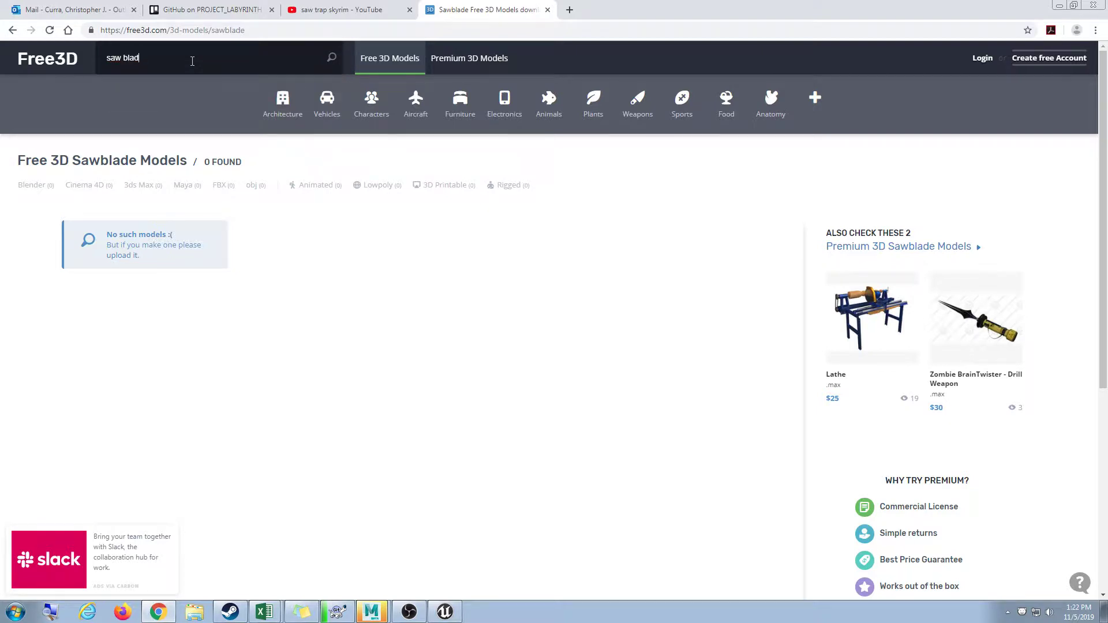
pyautogui.write('e')
pyautogui.press('Return')
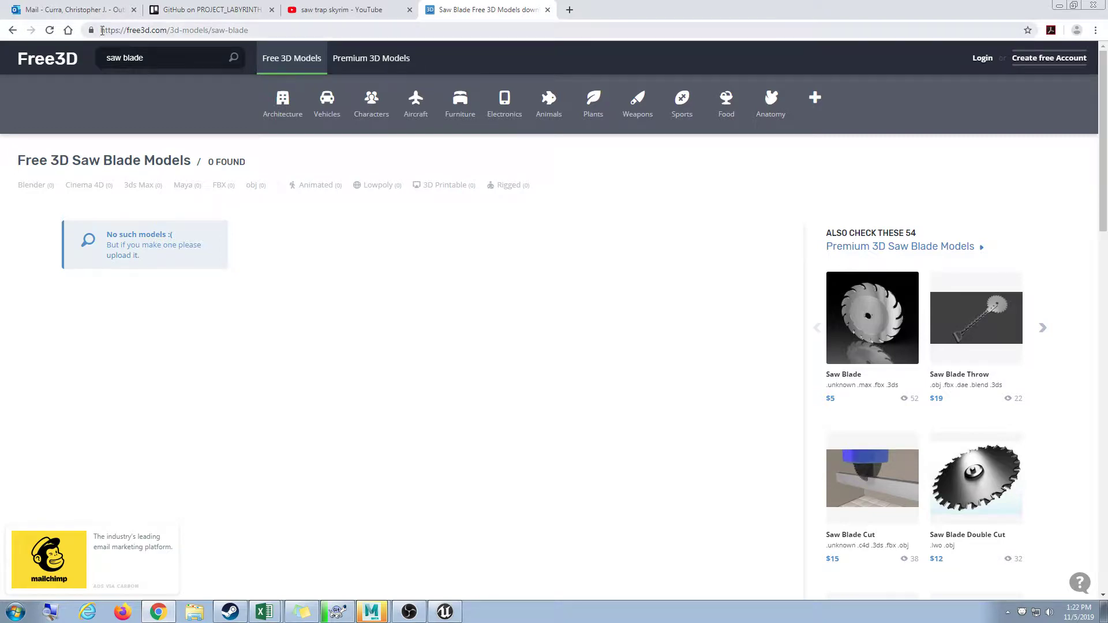
# Go back to Google, open TurboSquid's free models page and search it for 'sawblad'.
pyautogui.click(17, 32)
pyautogui.click(17, 32)
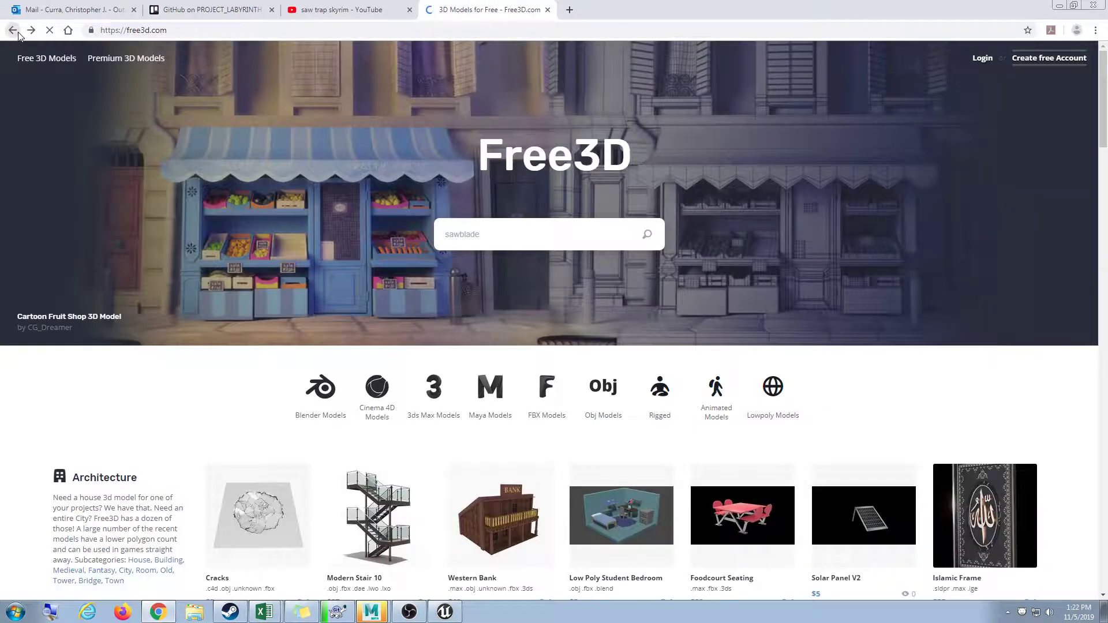
pyautogui.click(16, 31)
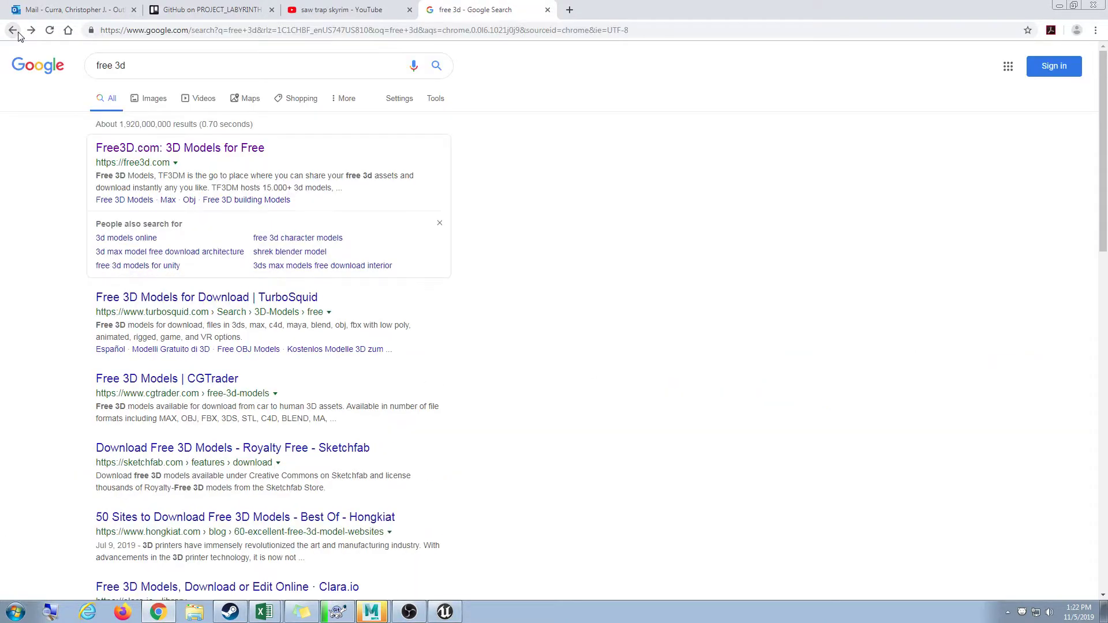
pyautogui.click(223, 299)
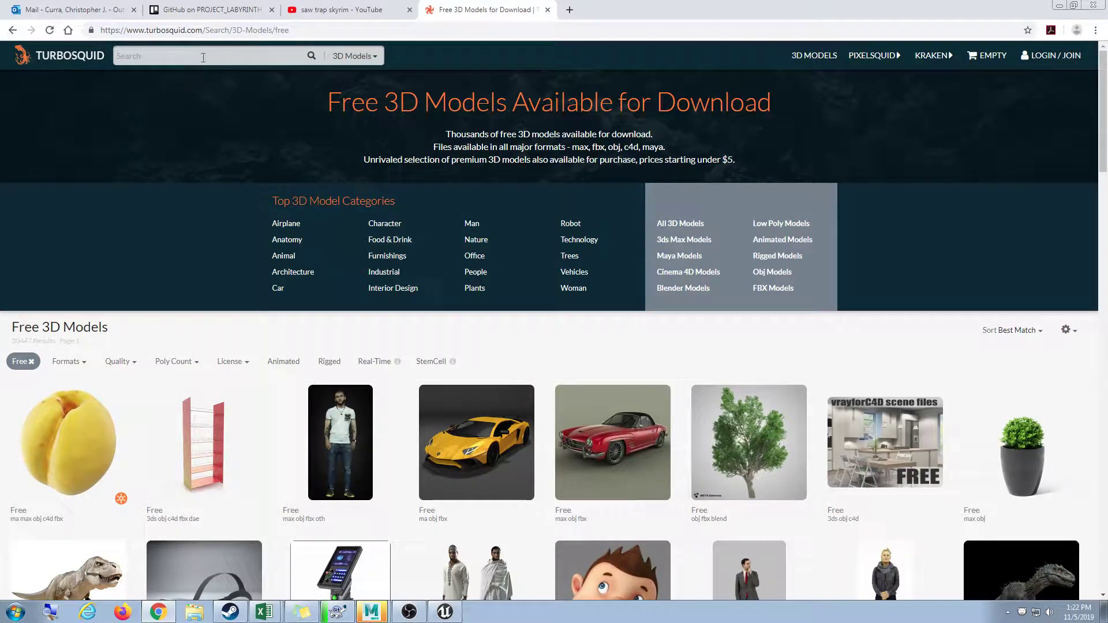
pyautogui.click(203, 57)
pyautogui.write('sawblade')
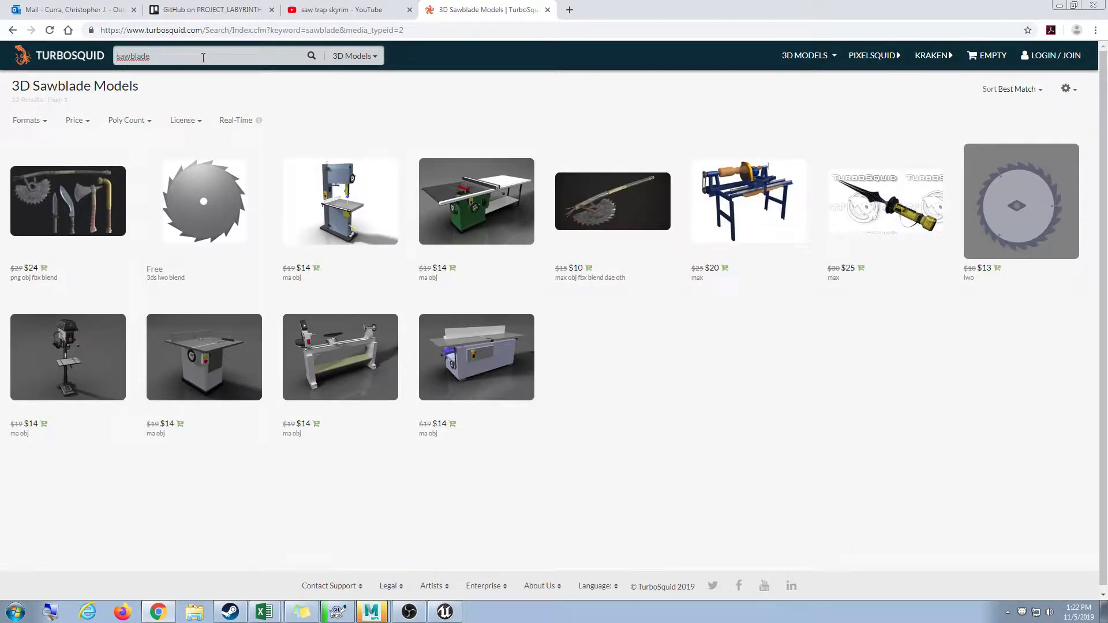
pyautogui.moveTo(242, 230)
pyautogui.click(206, 31)
# Search Google for 'saw blade 3d model free' using the corrected spelling.
pyautogui.write('google.com')
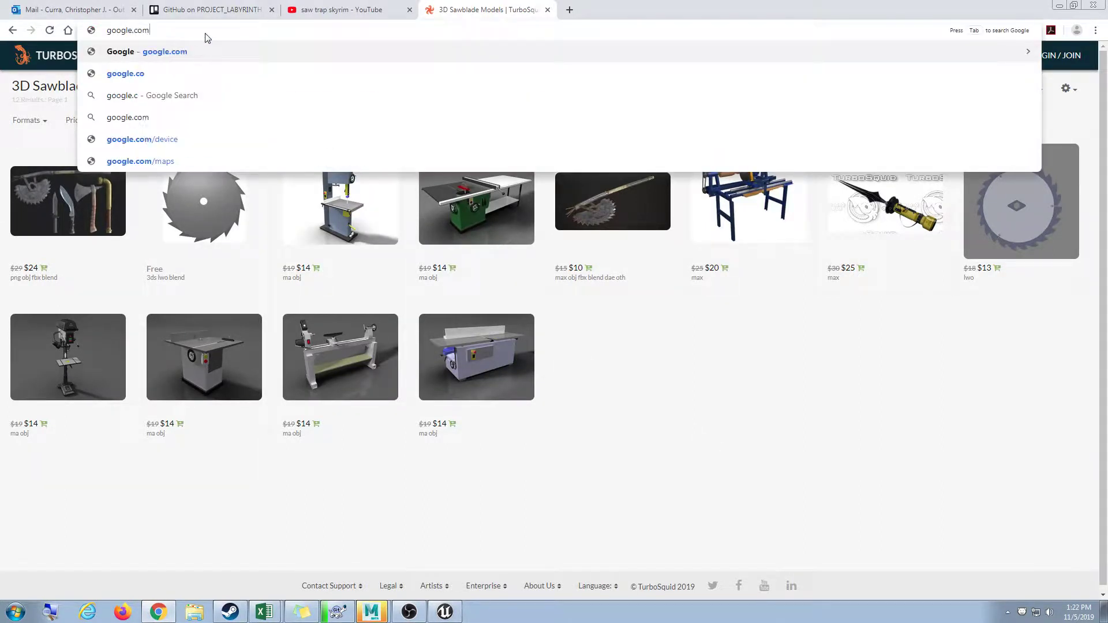
pyautogui.press('Return')
pyautogui.write('sawyb')
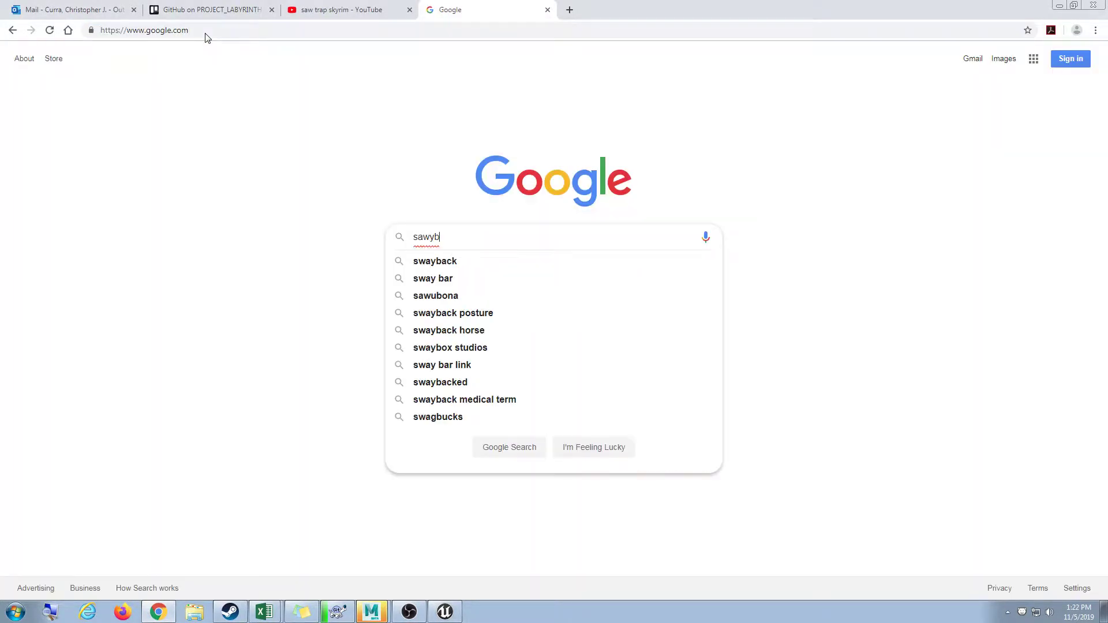
pyautogui.press('BackSpace')
pyautogui.write('blade 3d model')
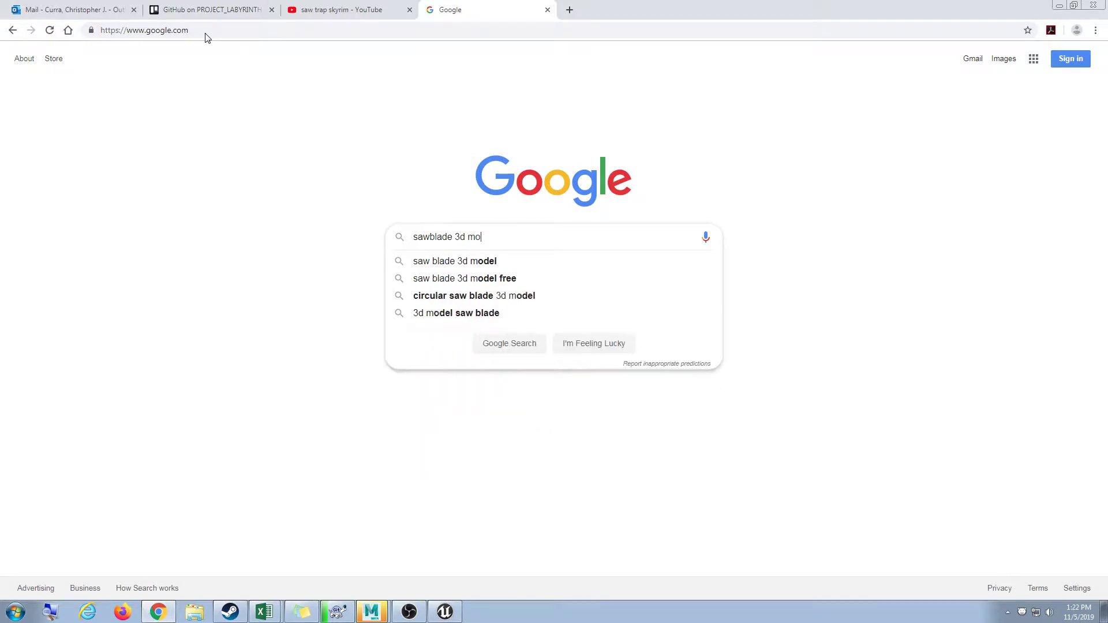
pyautogui.press('Return')
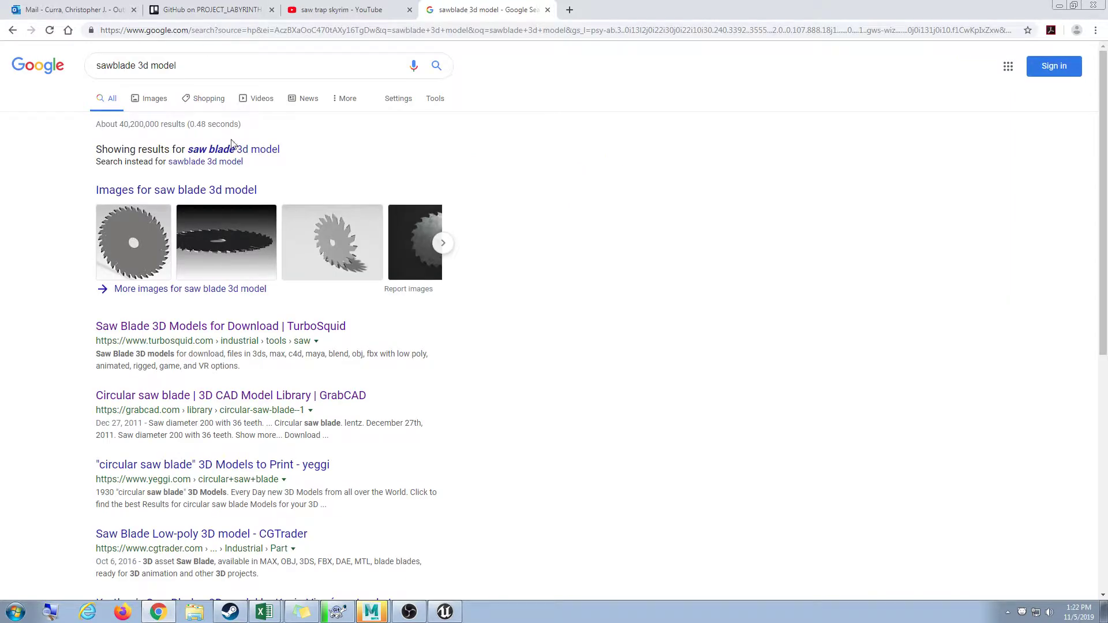
pyautogui.click(233, 149)
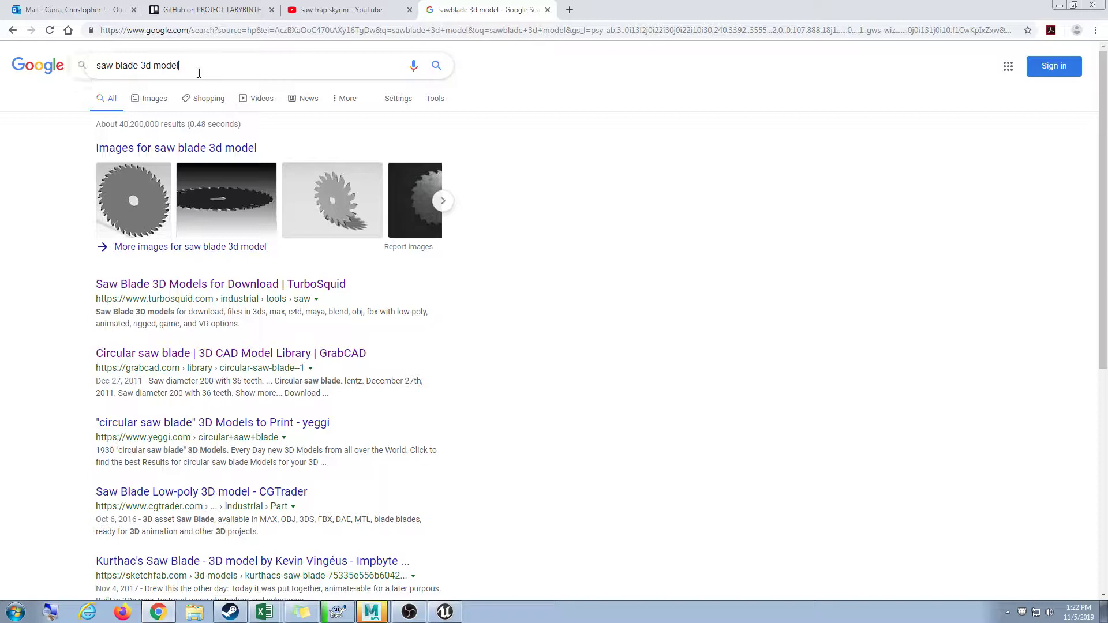
pyautogui.write('free')
pyautogui.press('Return')
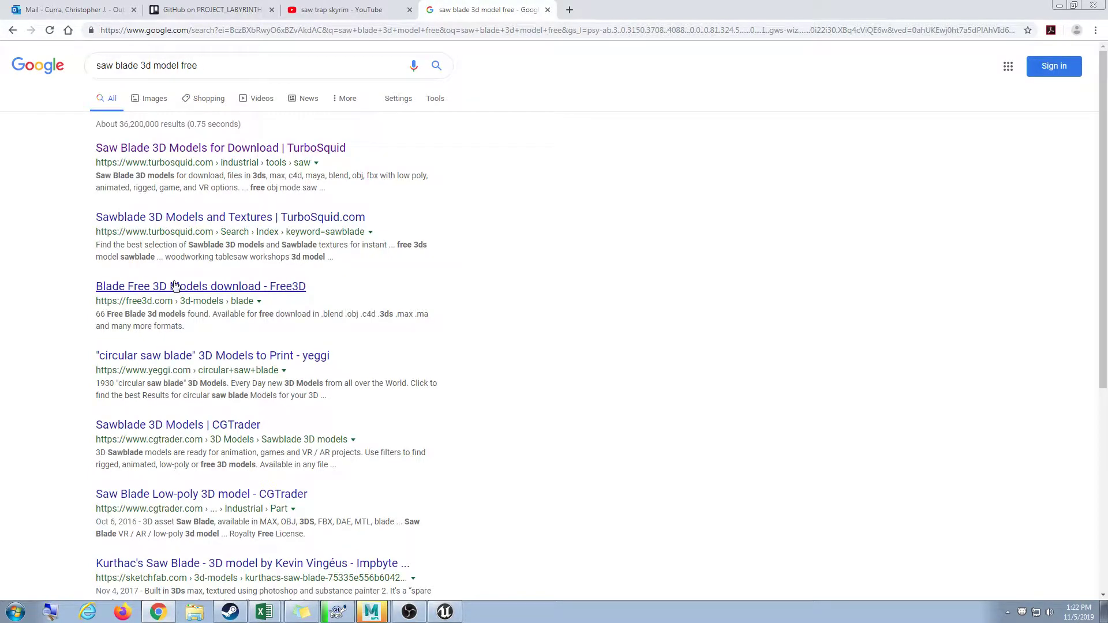
# Check the Free3D, yeggi, CGTrader and 3DExport saw blade results, returning to Google after each.
pyautogui.click(178, 286)
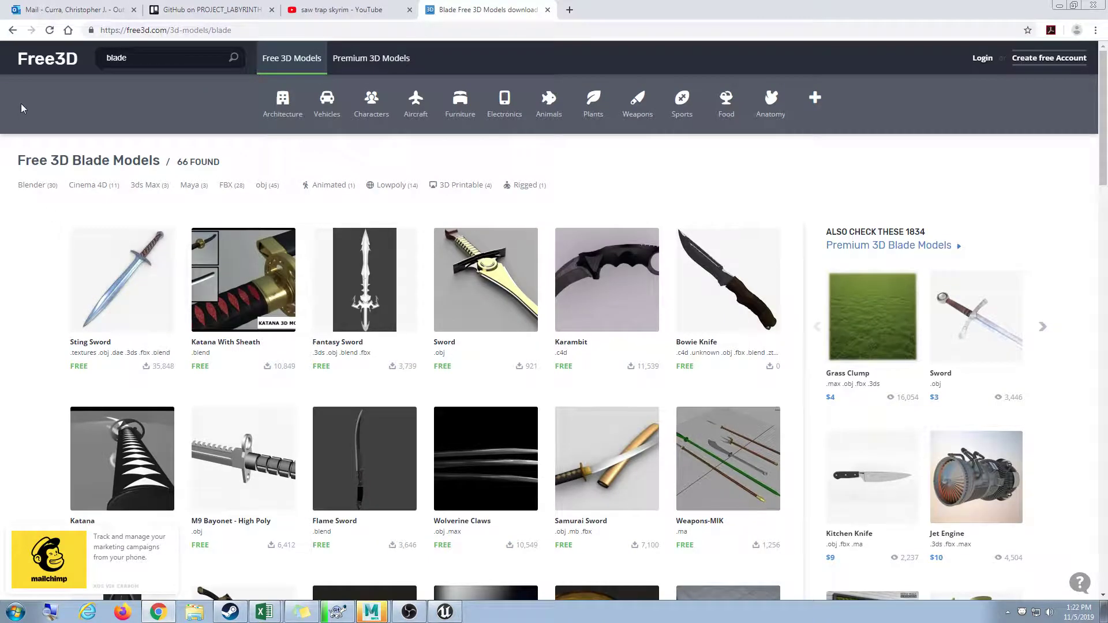
pyautogui.click(12, 30)
pyautogui.scroll(-3, 224, 188)
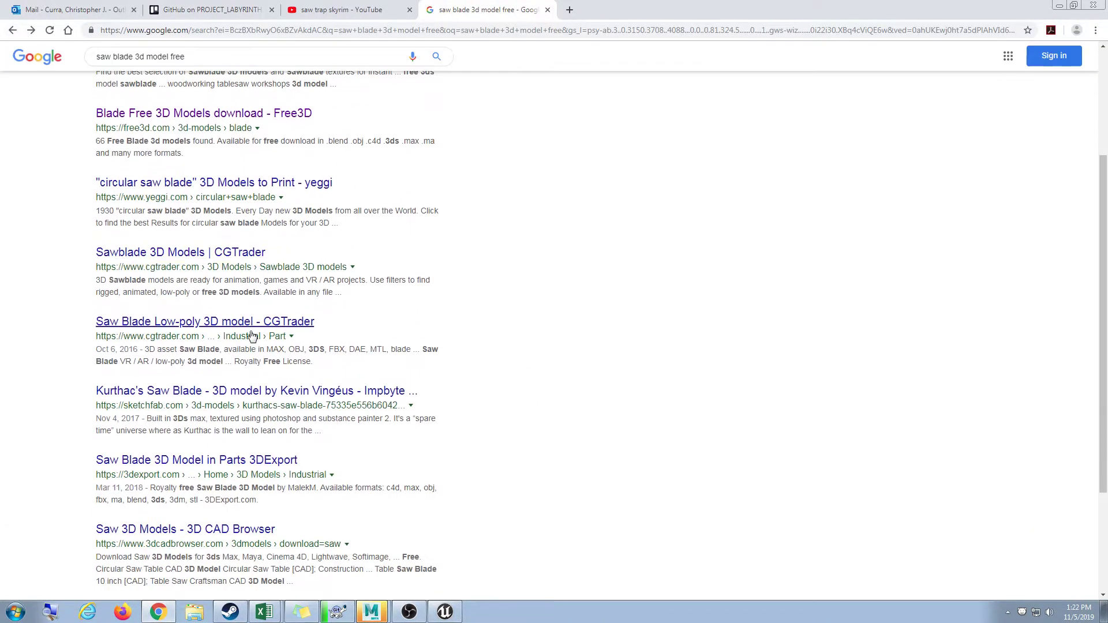
pyautogui.click(239, 188)
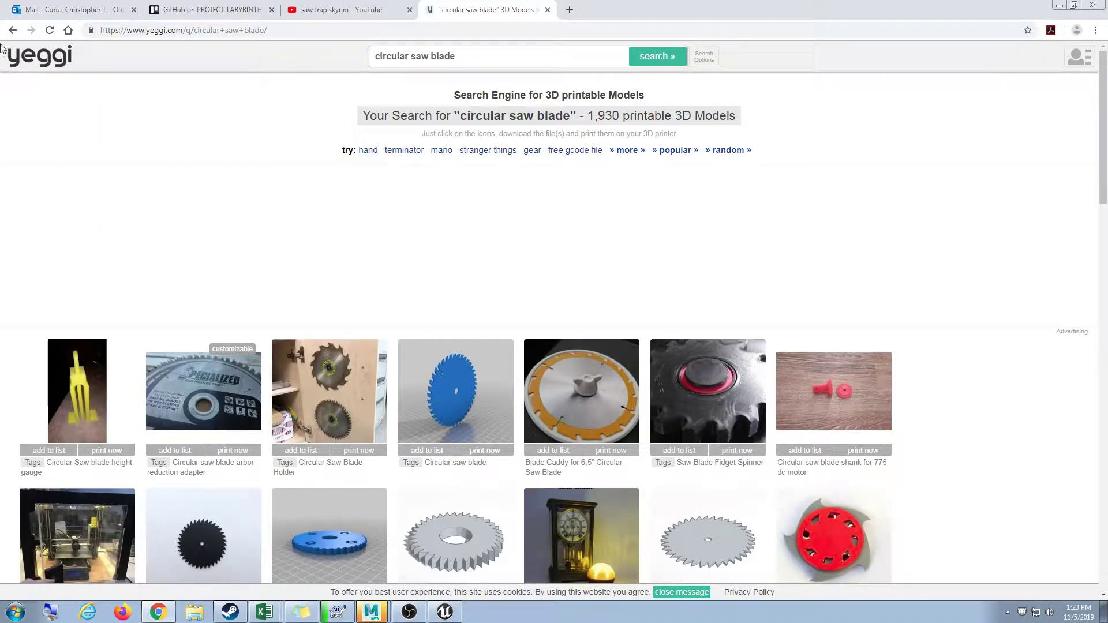
pyautogui.click(13, 30)
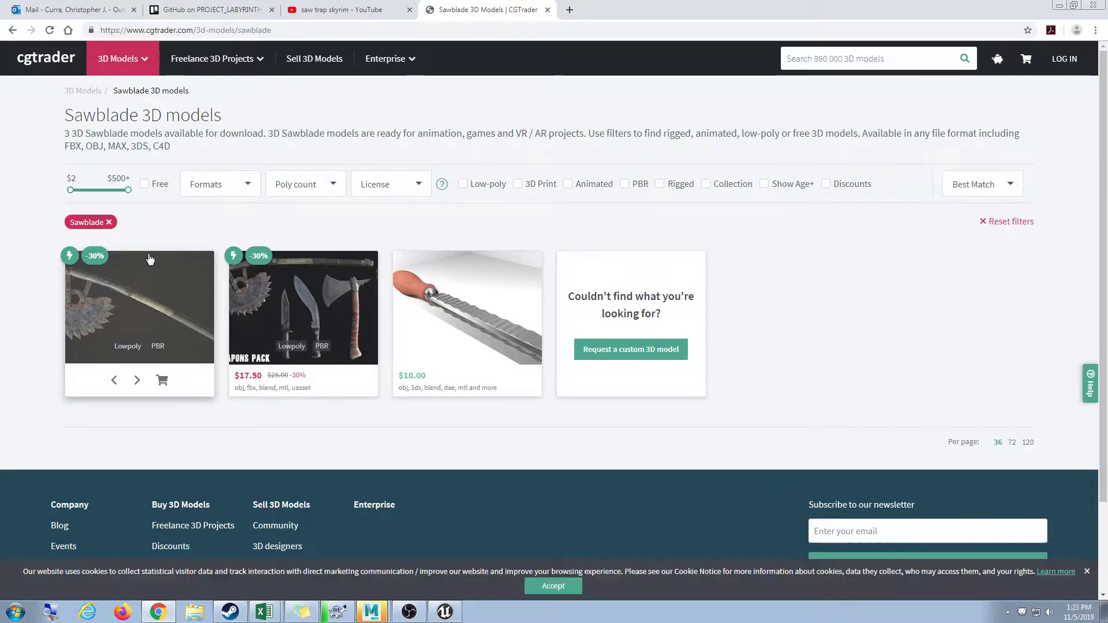
pyautogui.click(13, 30)
pyautogui.scroll(-1, 188, 317)
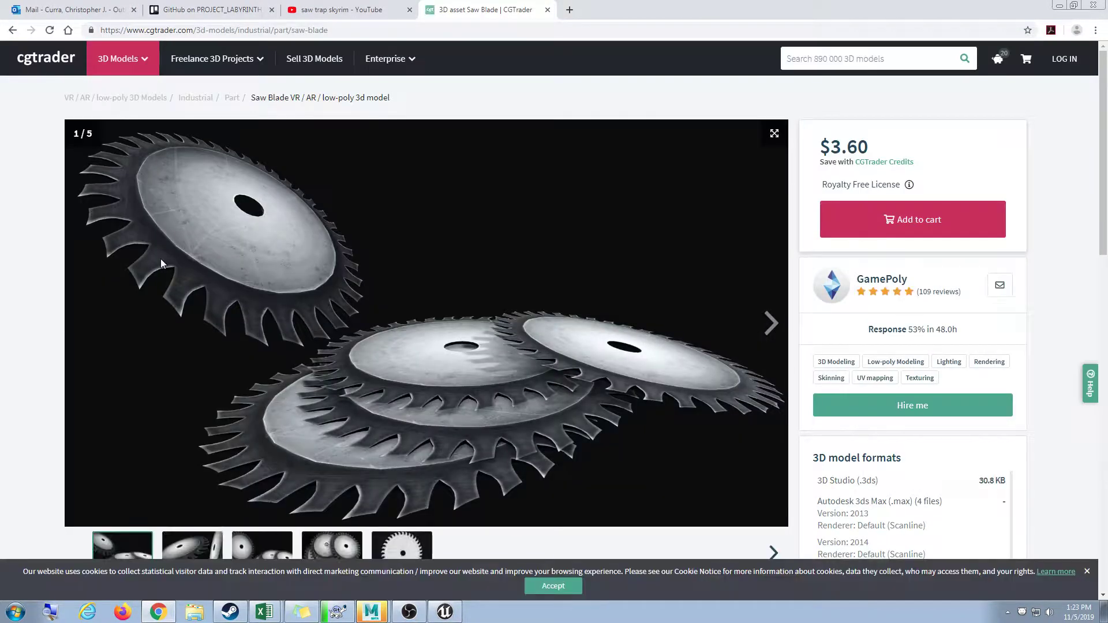
pyautogui.click(12, 30)
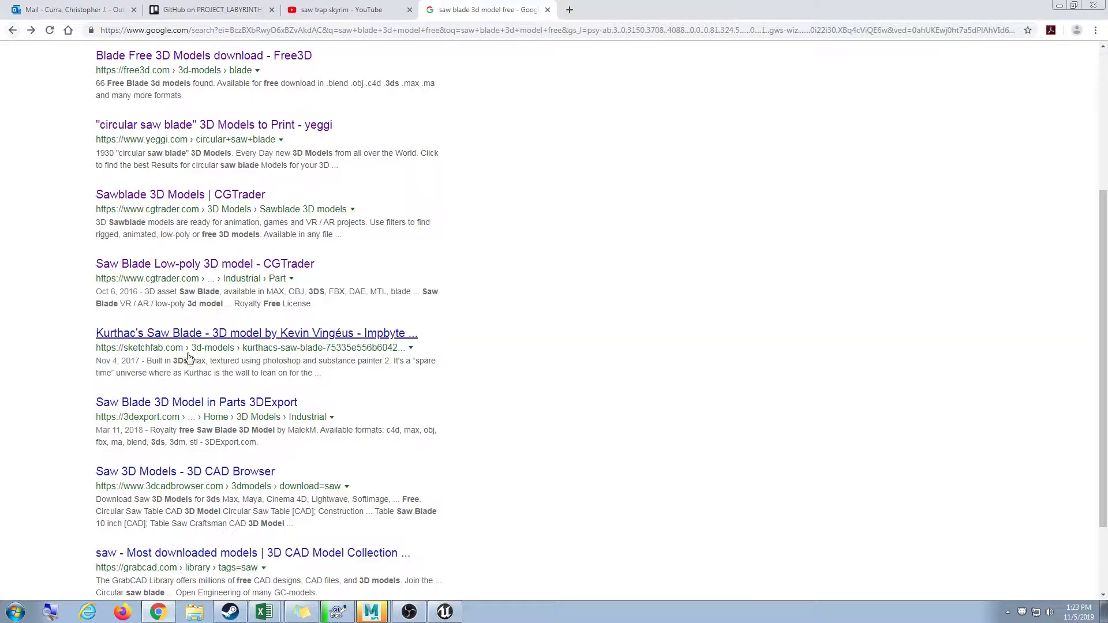
pyautogui.scroll(-2, 191, 300)
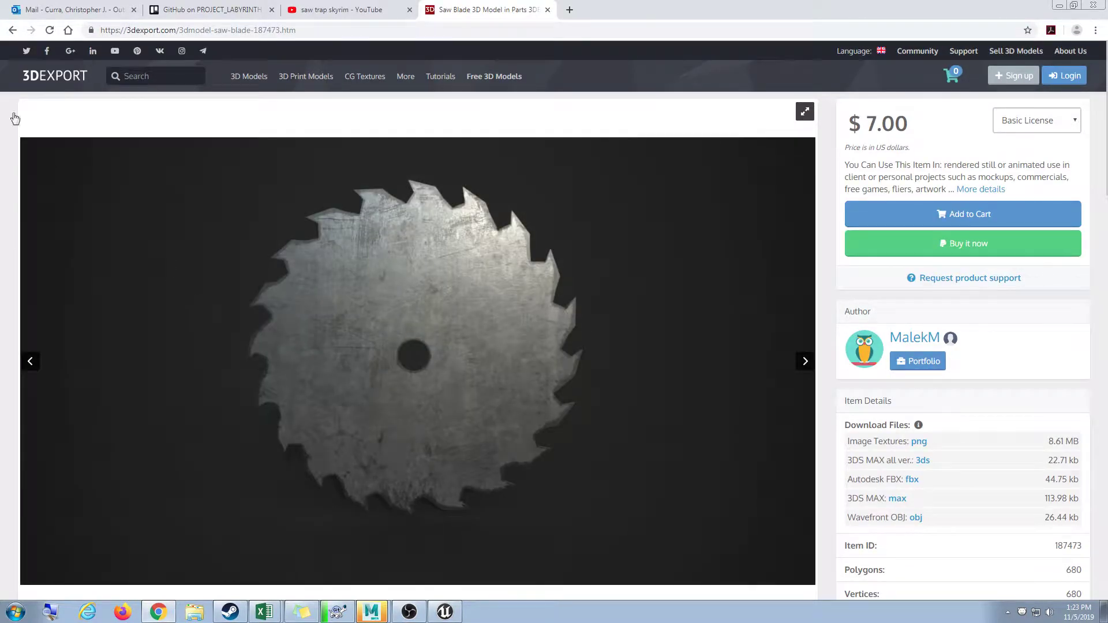
pyautogui.click(12, 30)
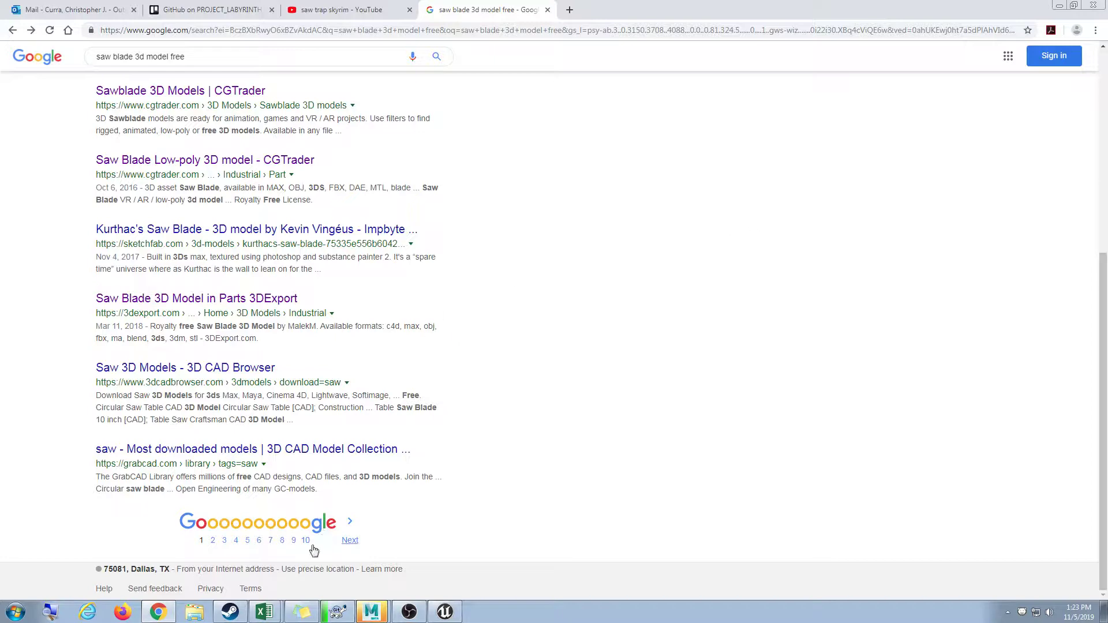
# Minimize Chrome, Unreal Editor and OBS, then launch the Epic Games Launcher desktop shortcut.
pyautogui.click(167, 616)
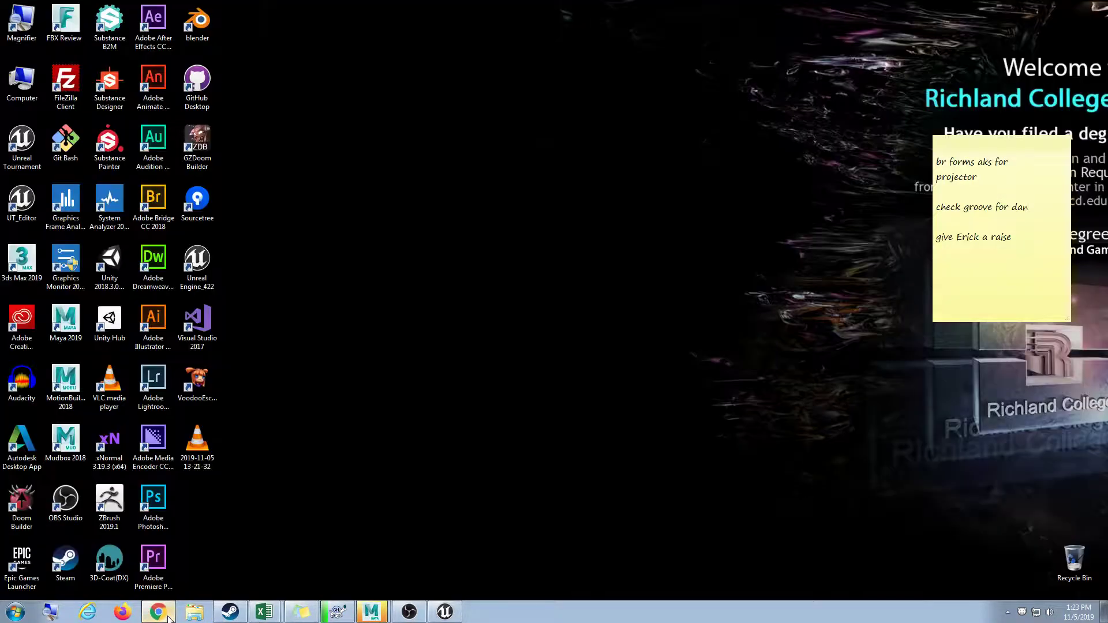
pyautogui.click(164, 617)
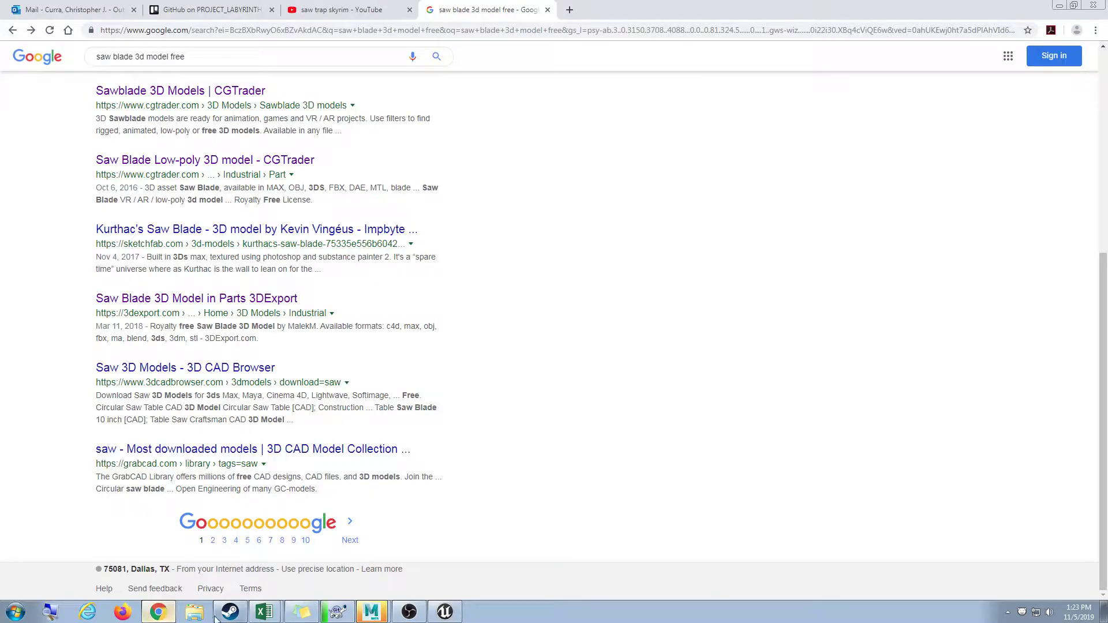
pyautogui.click(455, 613)
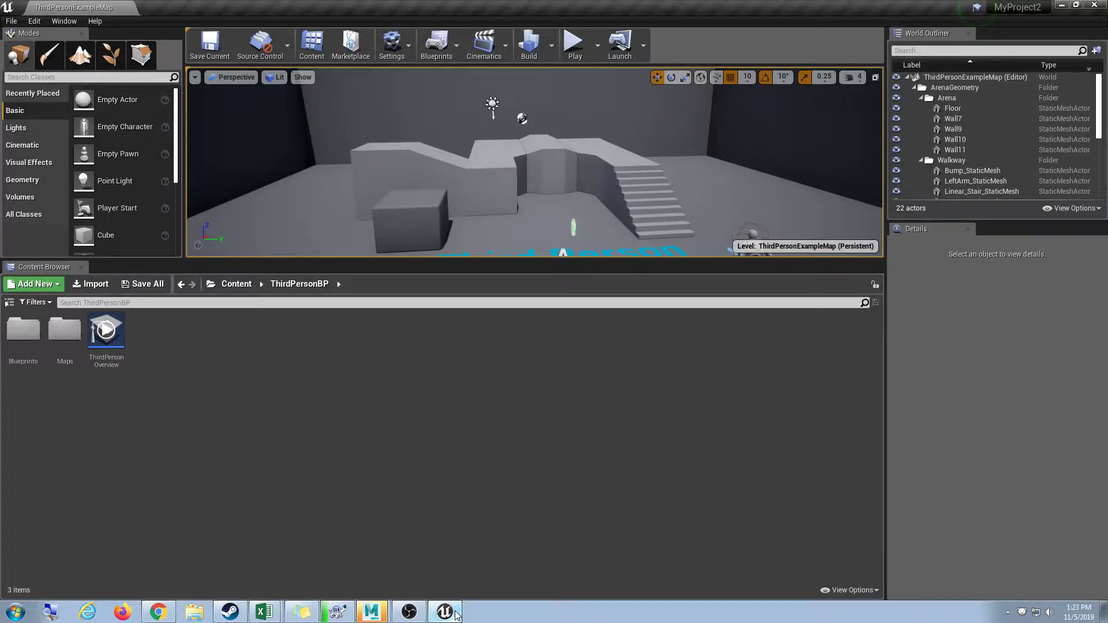
pyautogui.click(455, 614)
pyautogui.click(423, 619)
pyautogui.click(423, 618)
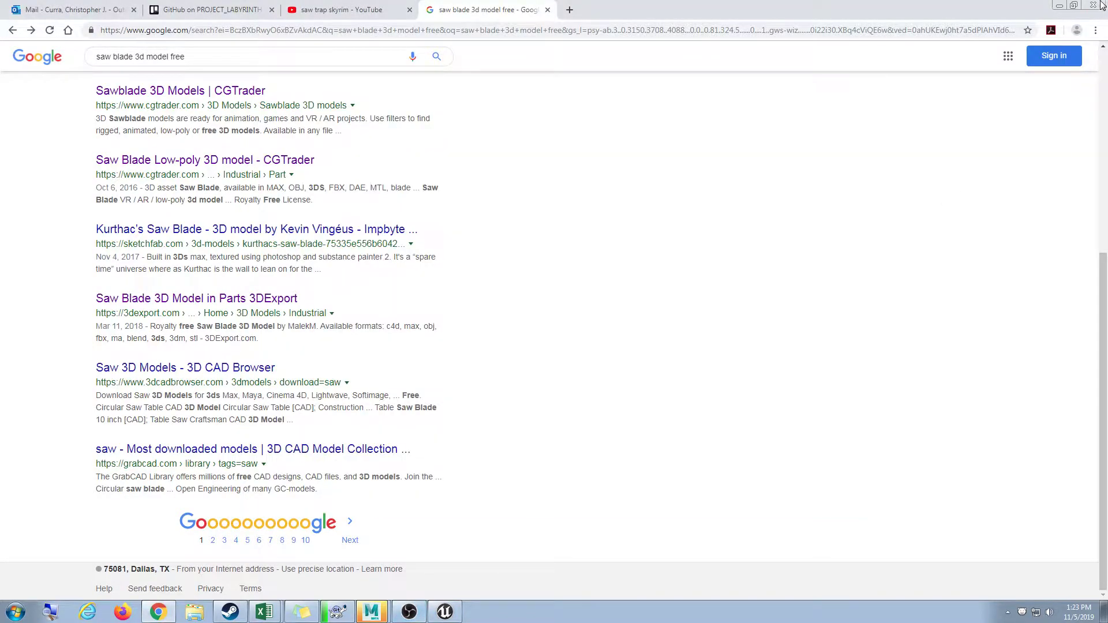
pyautogui.click(1060, 6)
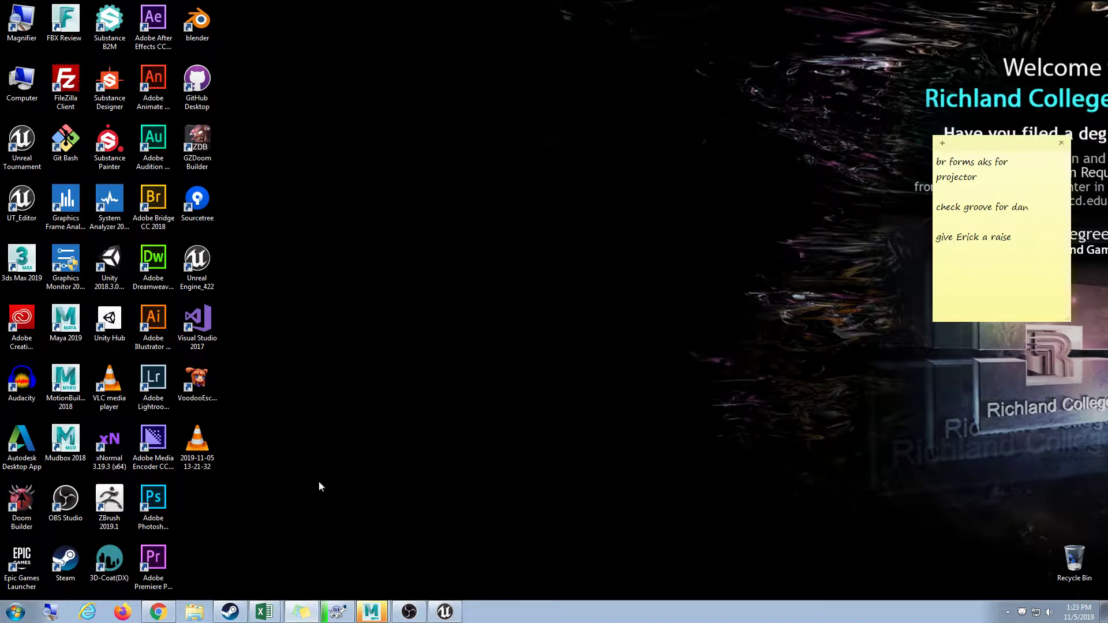
pyautogui.click(21, 558)
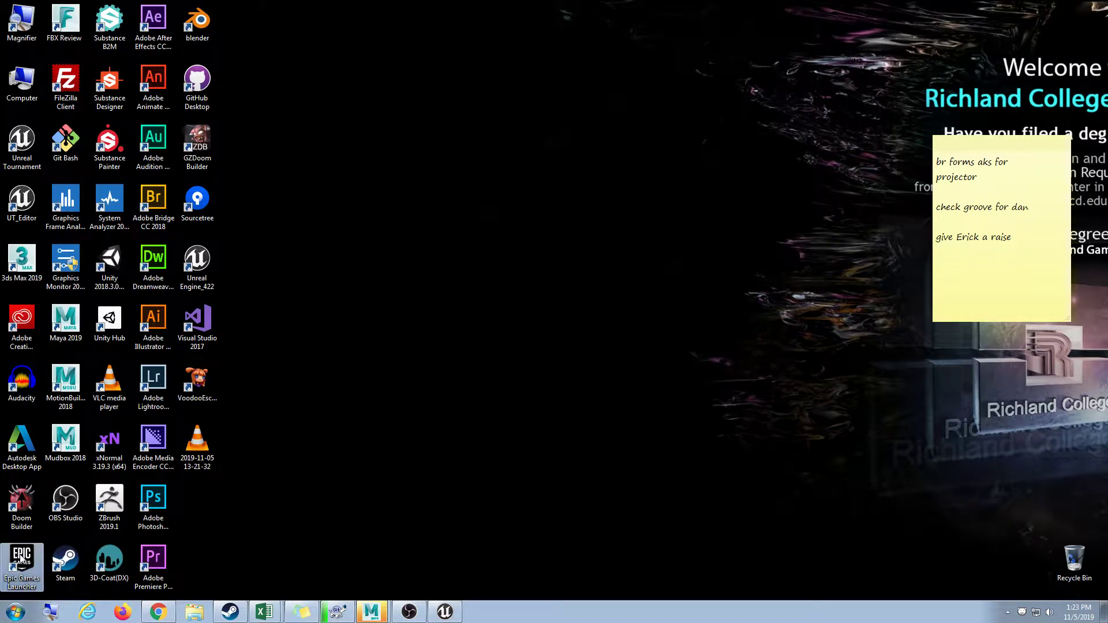
pyautogui.doubleClick(21, 558)
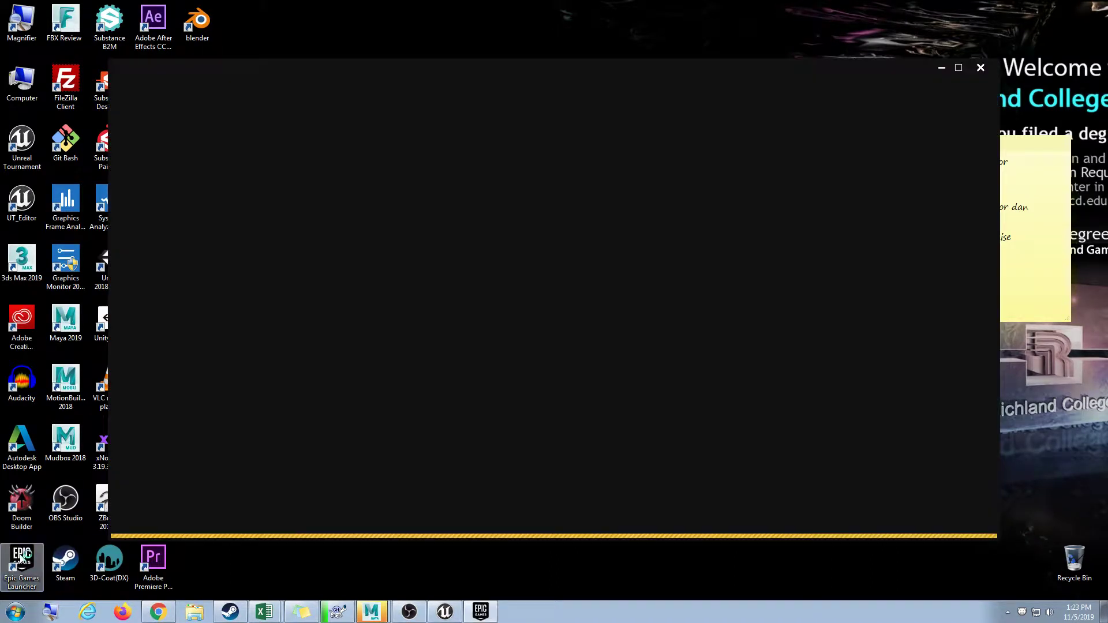
# In the Marketplace, search for 'sawblade', then for 'infinity'.
pyautogui.click(411, 103)
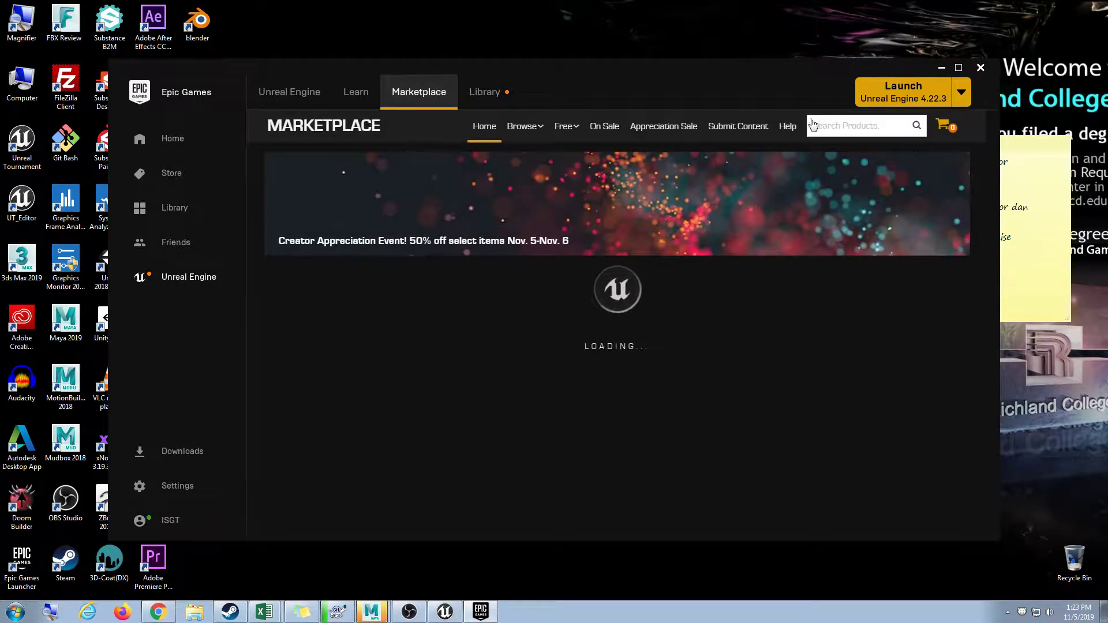
pyautogui.click(845, 128)
pyautogui.write('sawbla')
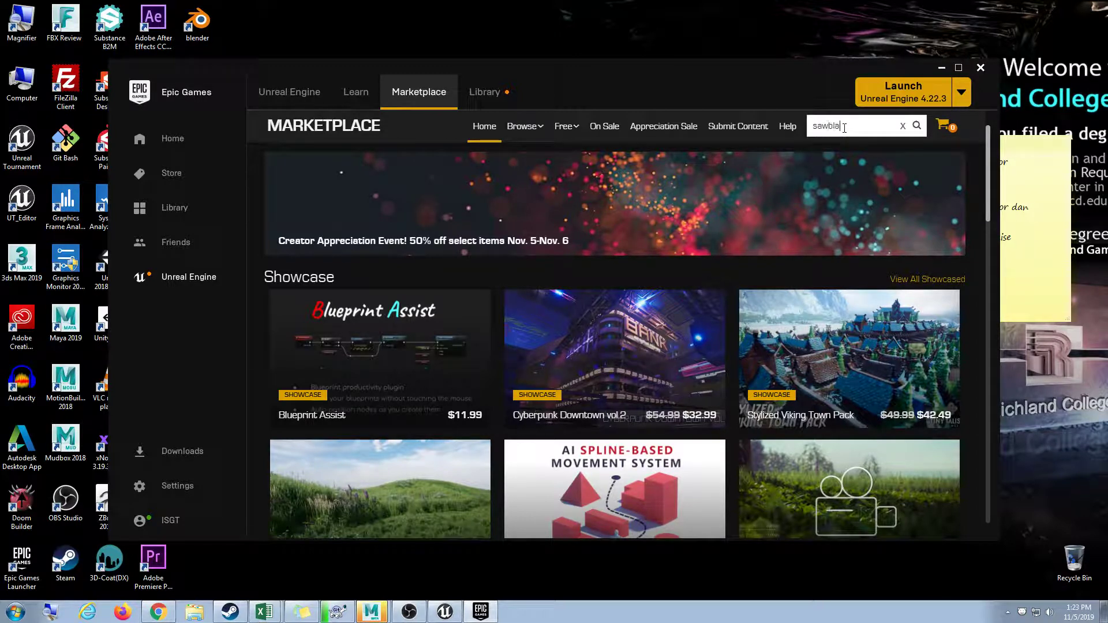
pyautogui.write('de')
pyautogui.press('Return')
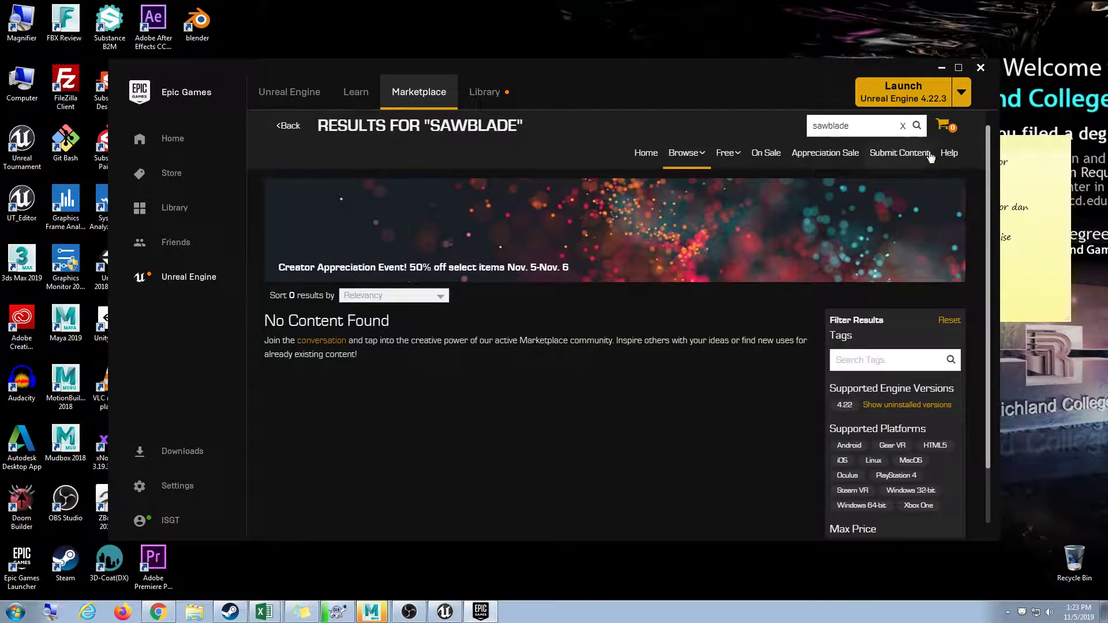
pyautogui.hotkey('ctrl', 'a')
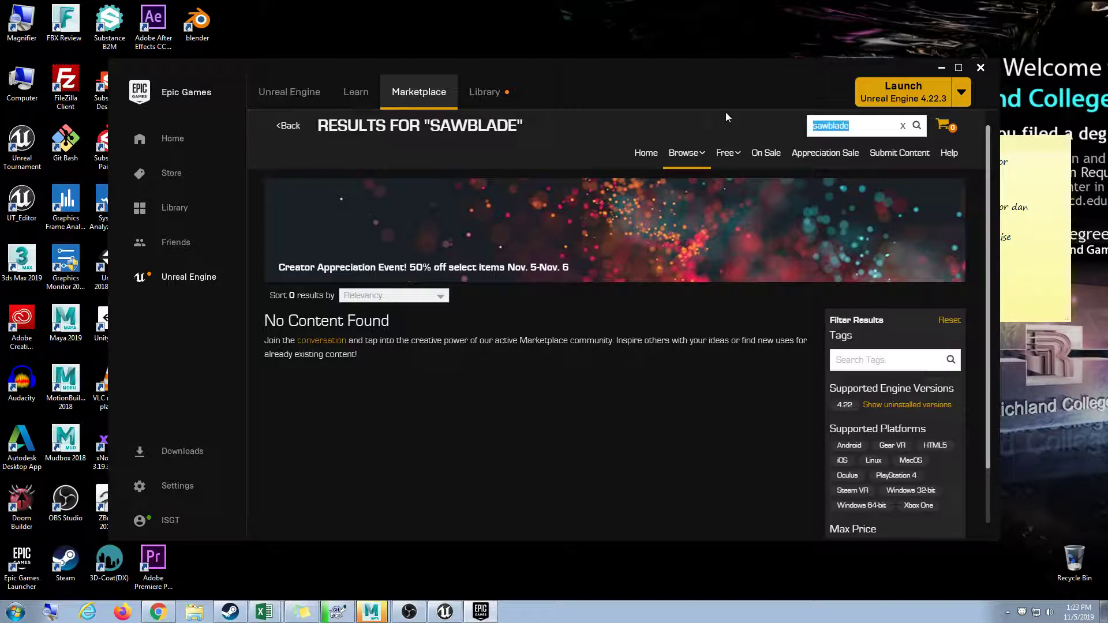
pyautogui.write('infinity')
pyautogui.press('Return')
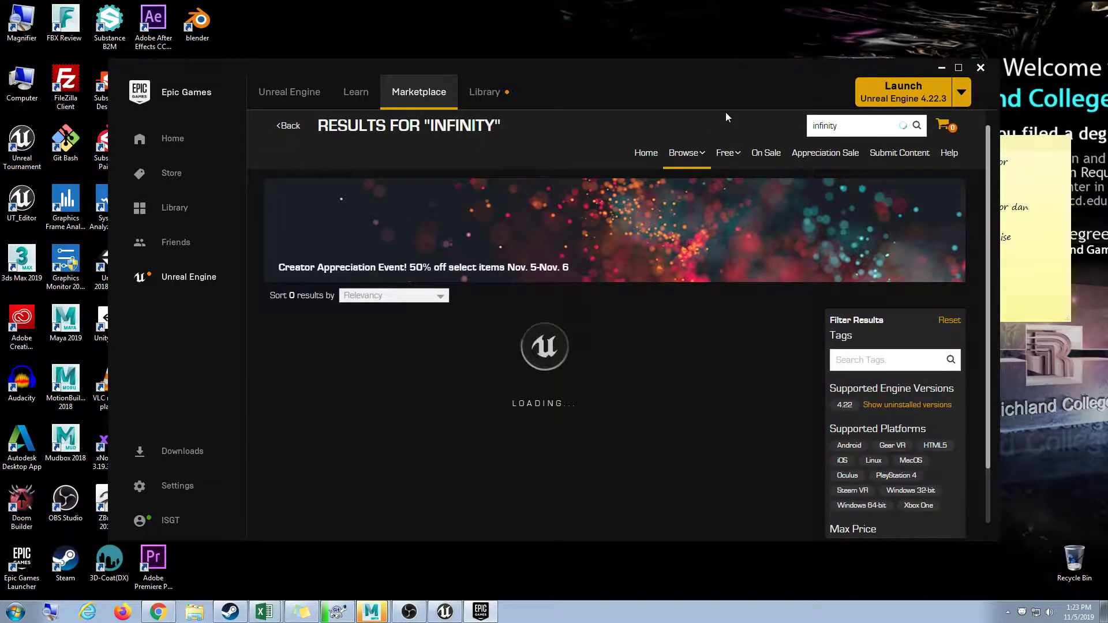
# Maximize the launcher and open the Infinity Blade: Weapons product page.
pyautogui.moveTo(548, 89); pyautogui.dragTo(553, 5)
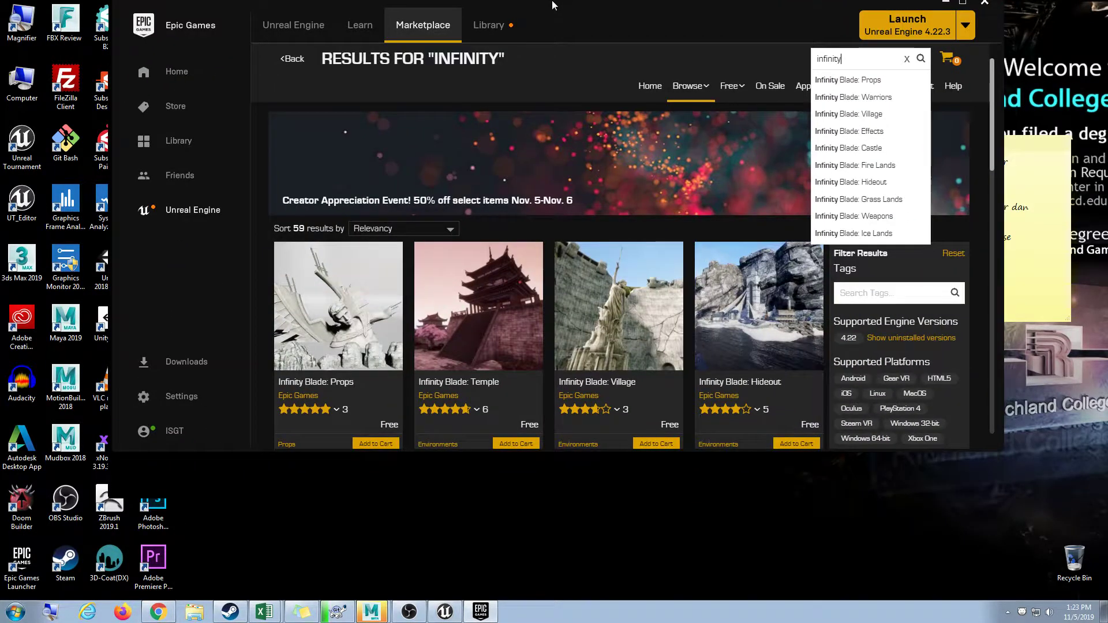
pyautogui.moveTo(577, 424)
pyautogui.scroll(-2, 574, 449)
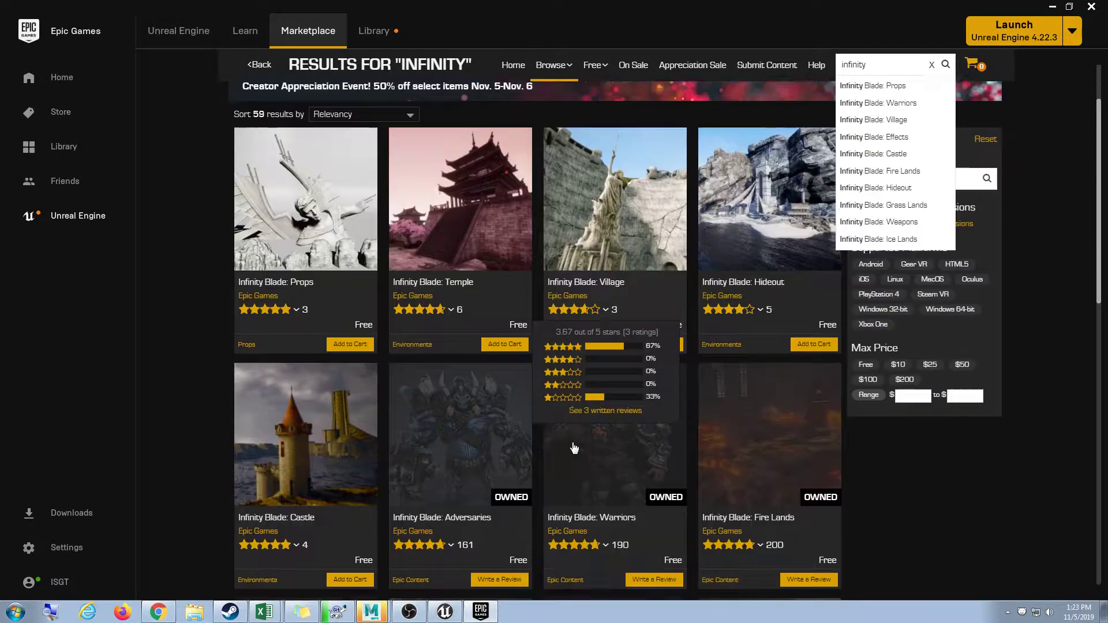
pyautogui.scroll(-3, 844, 517)
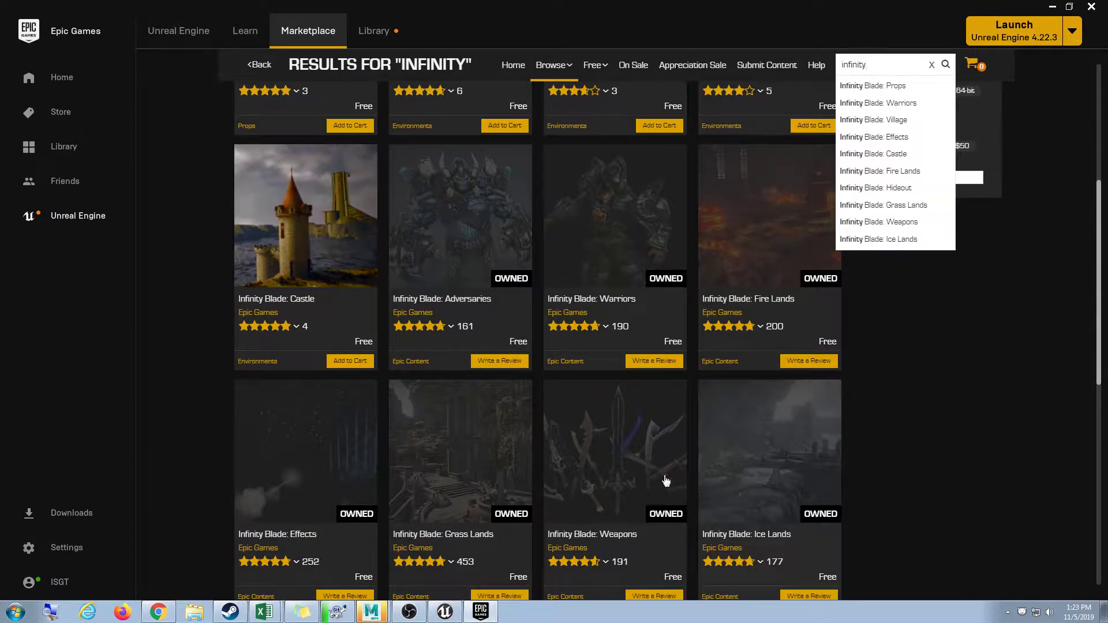
pyautogui.click(635, 455)
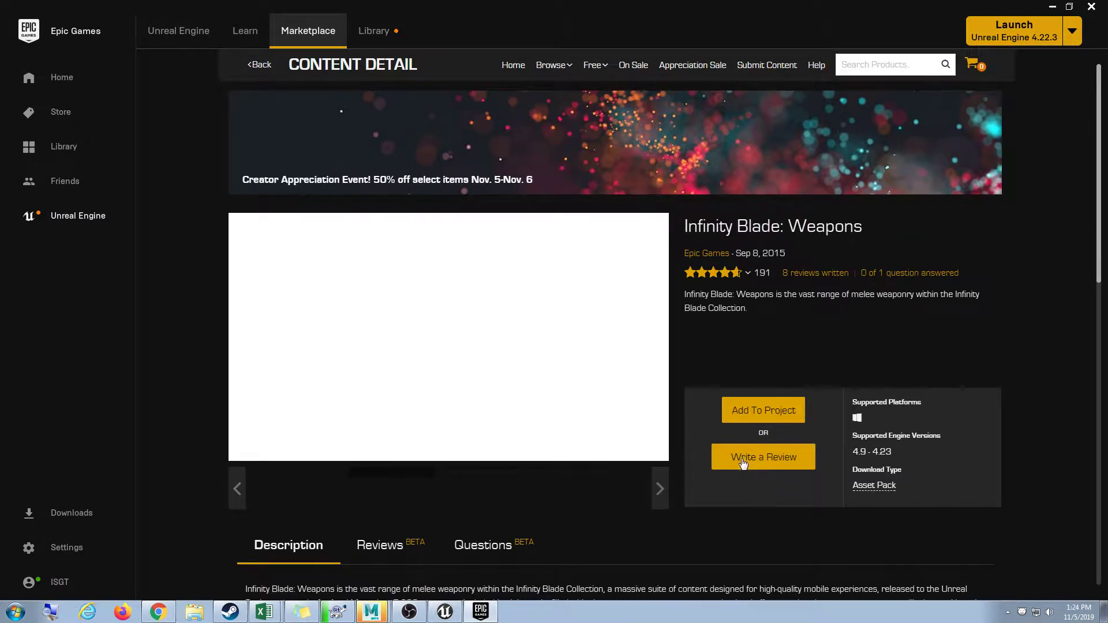
# Preview the pack's gallery images of swords, axes and novelty weapons, then choose Add To Project.
pyautogui.click(455, 332)
pyautogui.click(454, 332)
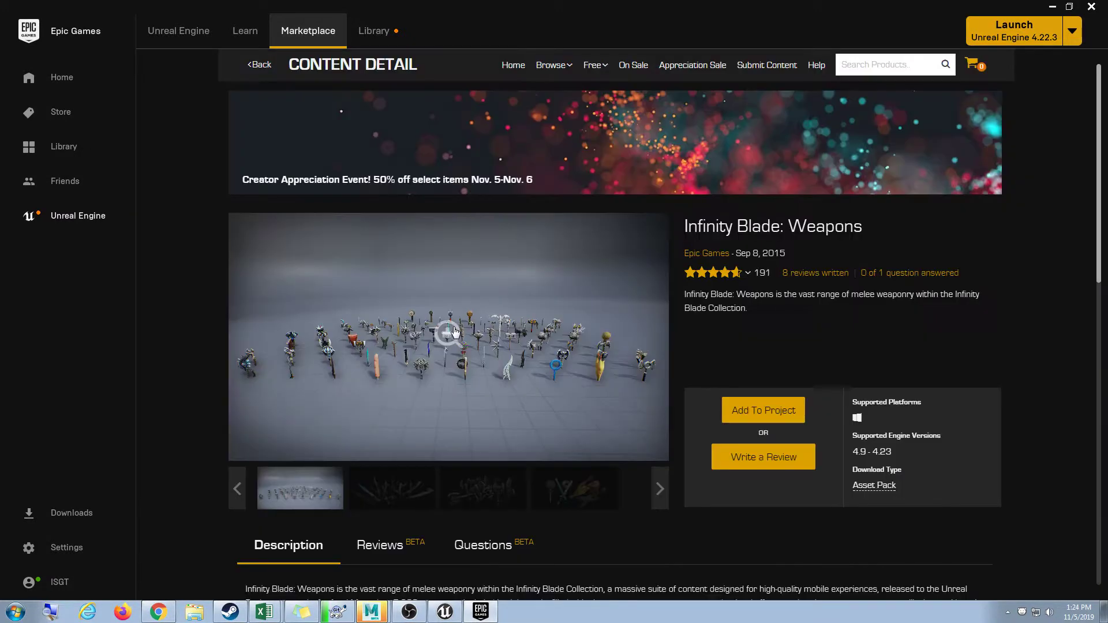
pyautogui.click(455, 331)
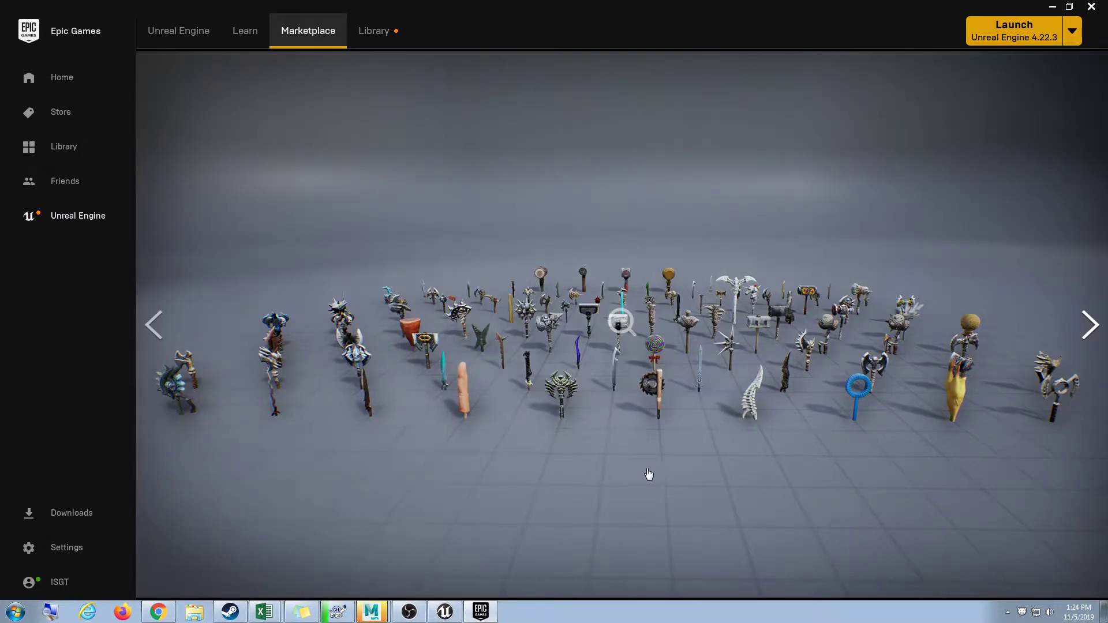
pyautogui.click(654, 395)
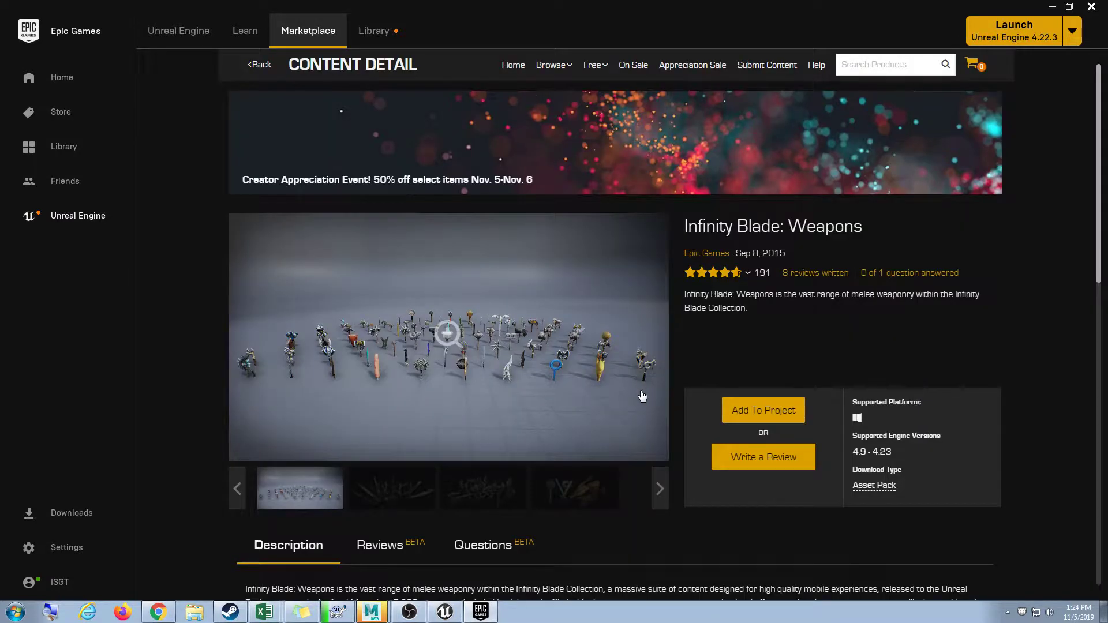
pyautogui.click(393, 489)
pyautogui.click(484, 489)
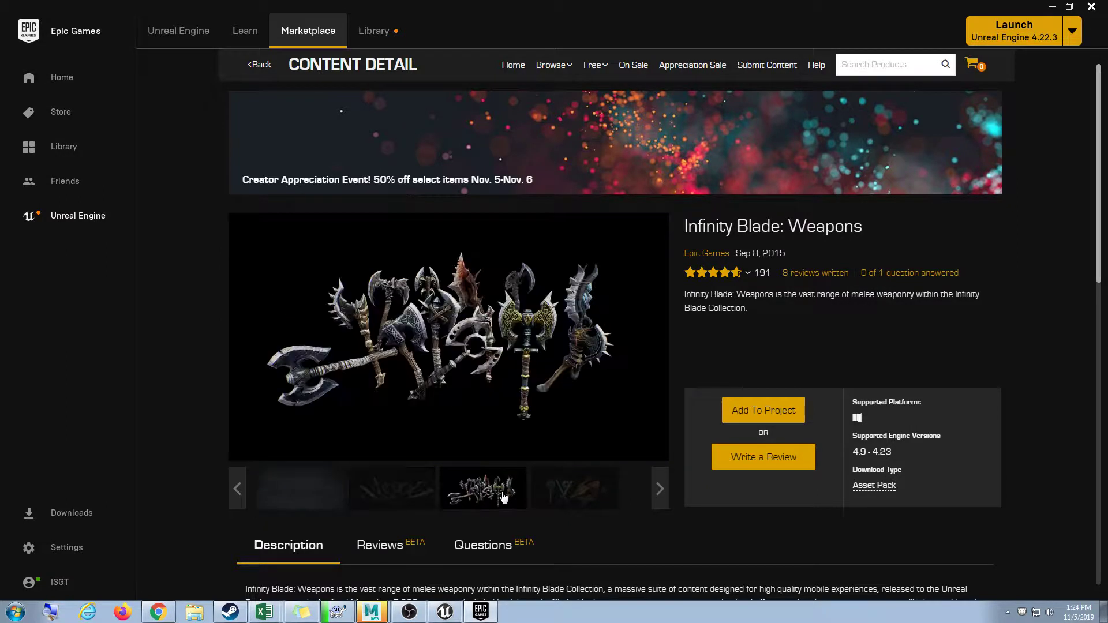
pyautogui.click(568, 498)
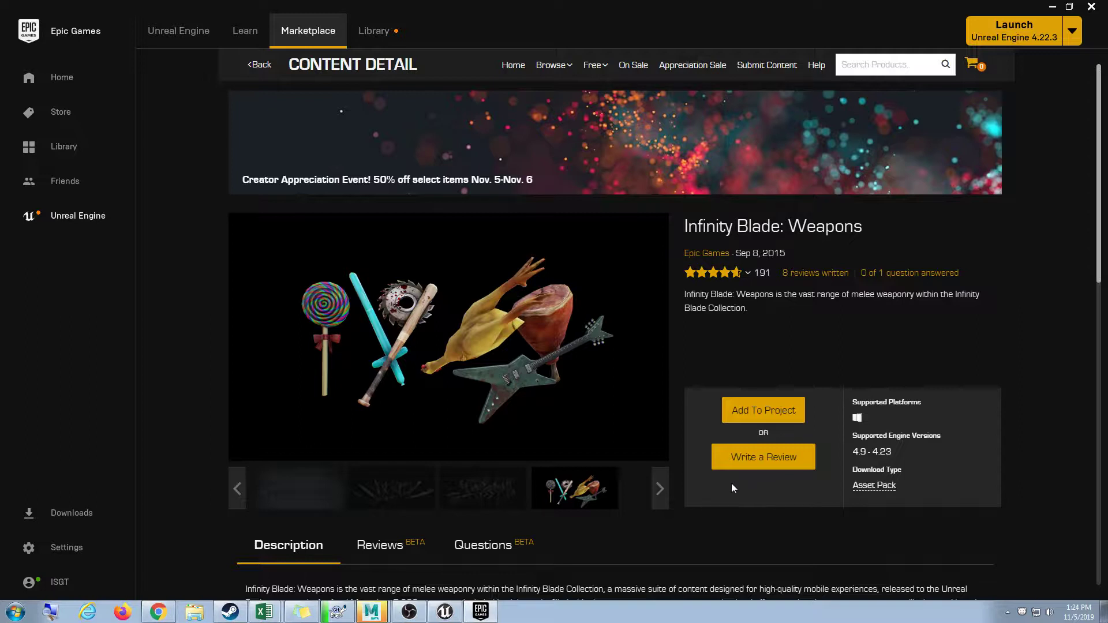
pyautogui.click(743, 423)
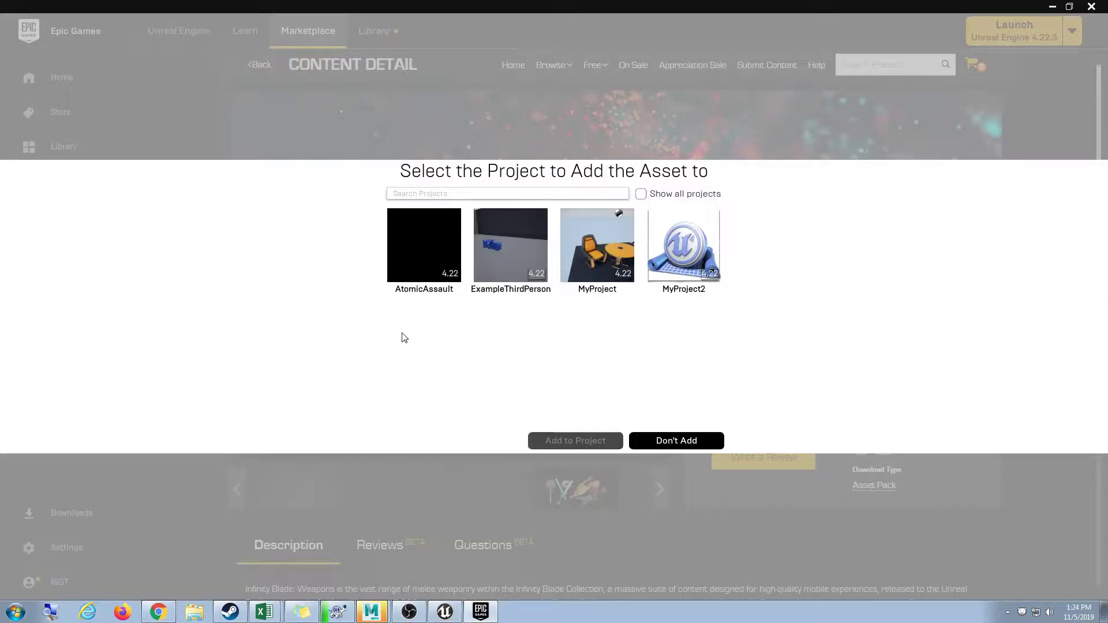
# Pick MyProject2 as the destination, confirm Add to Project, and minimize the launcher.
pyautogui.click(454, 612)
pyautogui.click(438, 608)
pyautogui.click(622, 250)
pyautogui.click(679, 255)
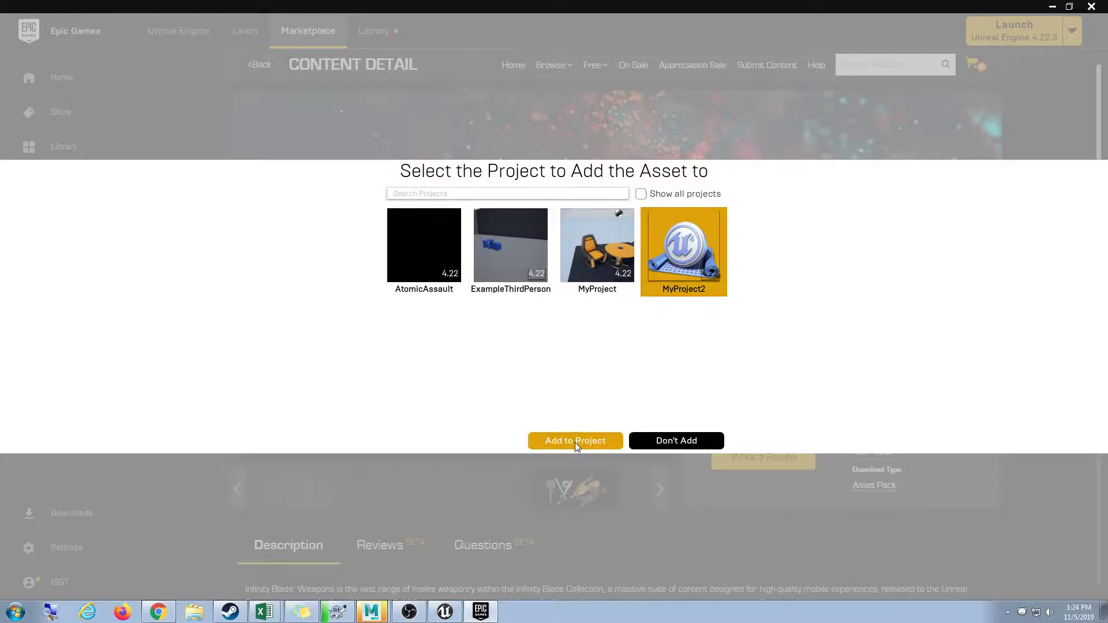
pyautogui.click(576, 441)
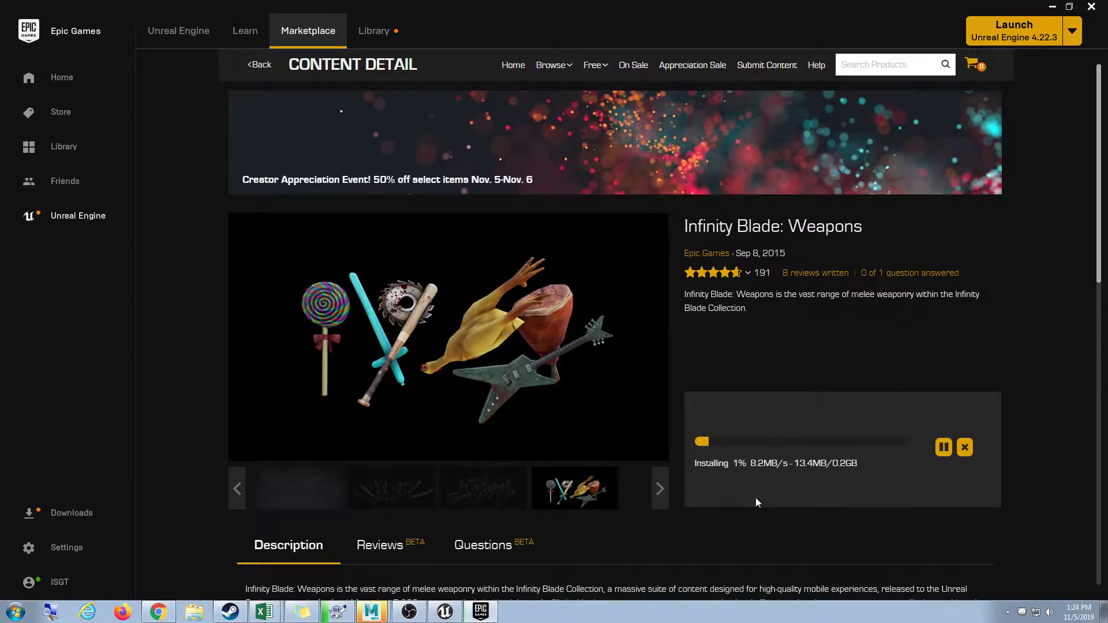
pyautogui.click(1054, 8)
# Back on TurboSquid's saw blade listing, filter to free models (max price 0) and open the first free 'saw'.
pyautogui.click(158, 612)
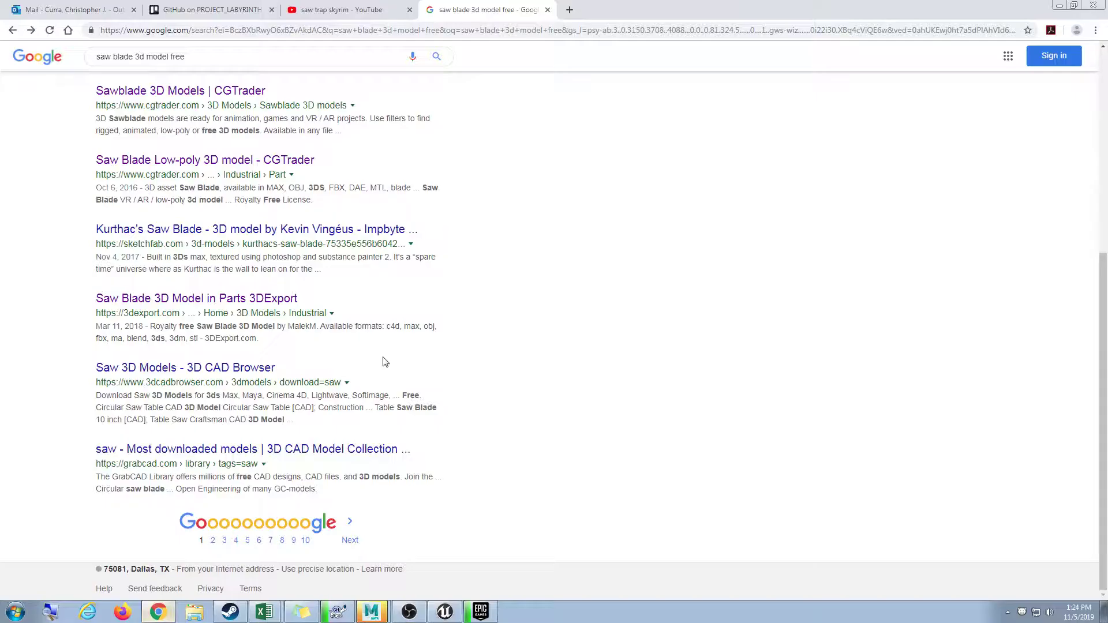
pyautogui.scroll(4, 486, 400)
pyautogui.scroll(2, 487, 401)
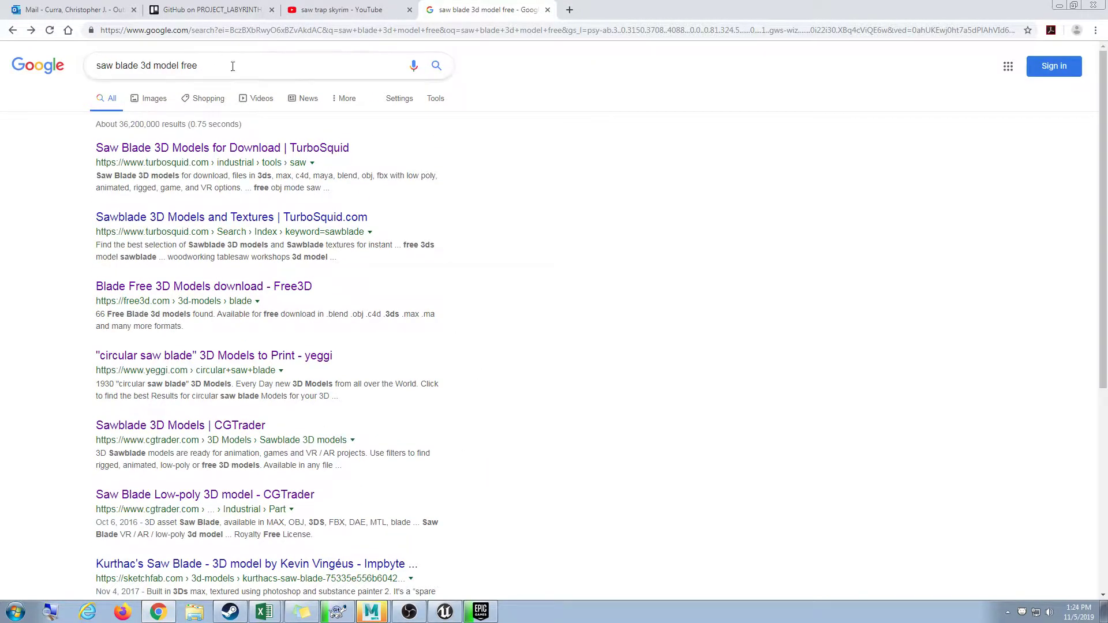
pyautogui.click(217, 150)
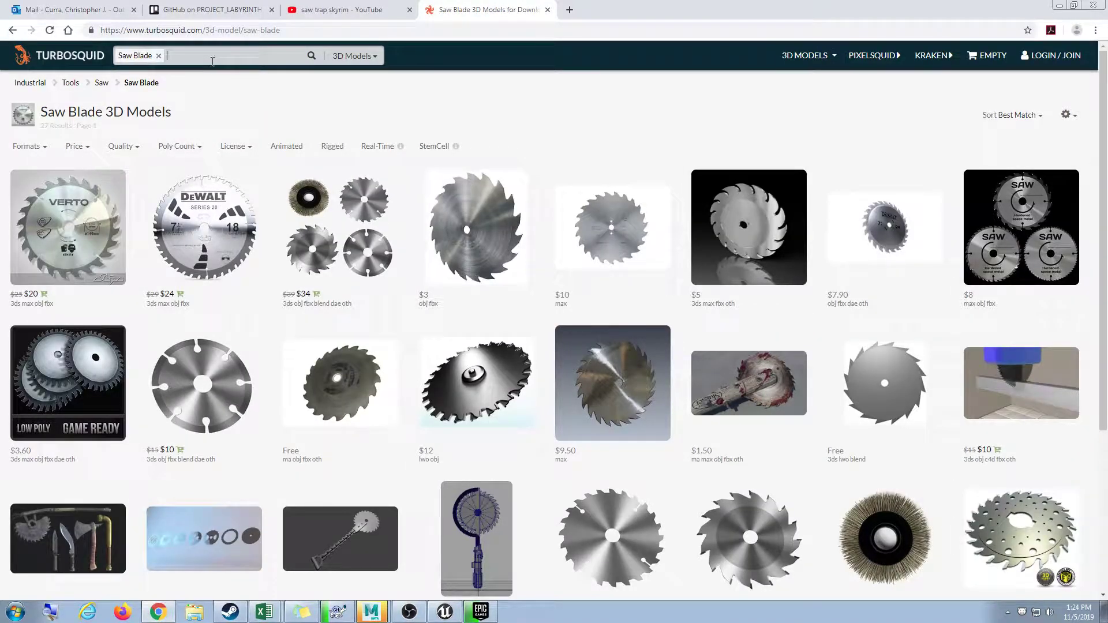
pyautogui.click(86, 146)
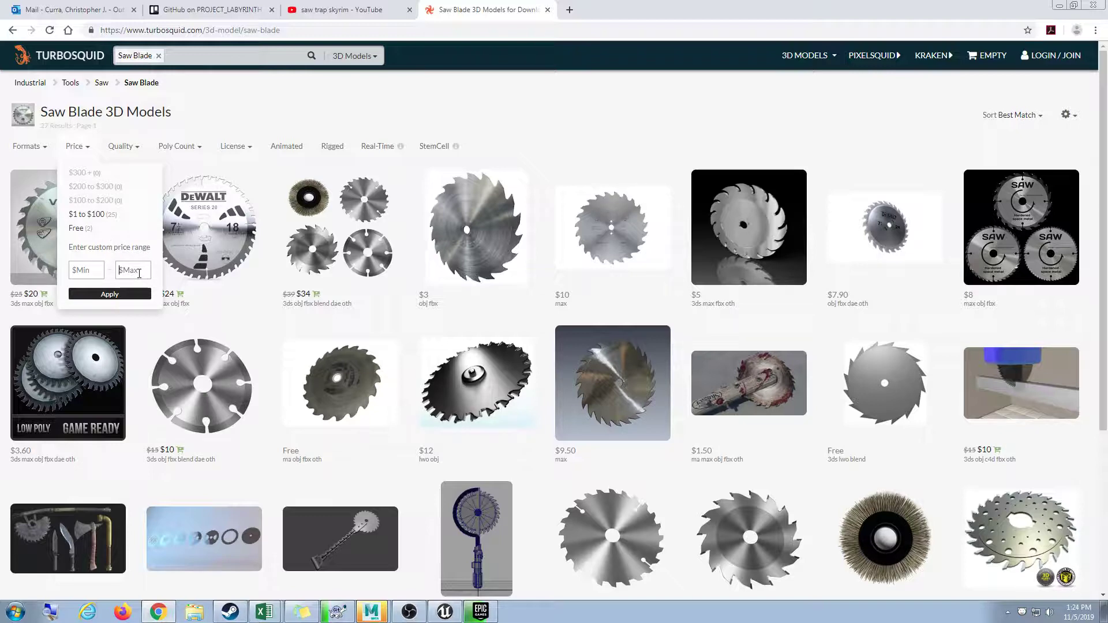
pyautogui.click(126, 294)
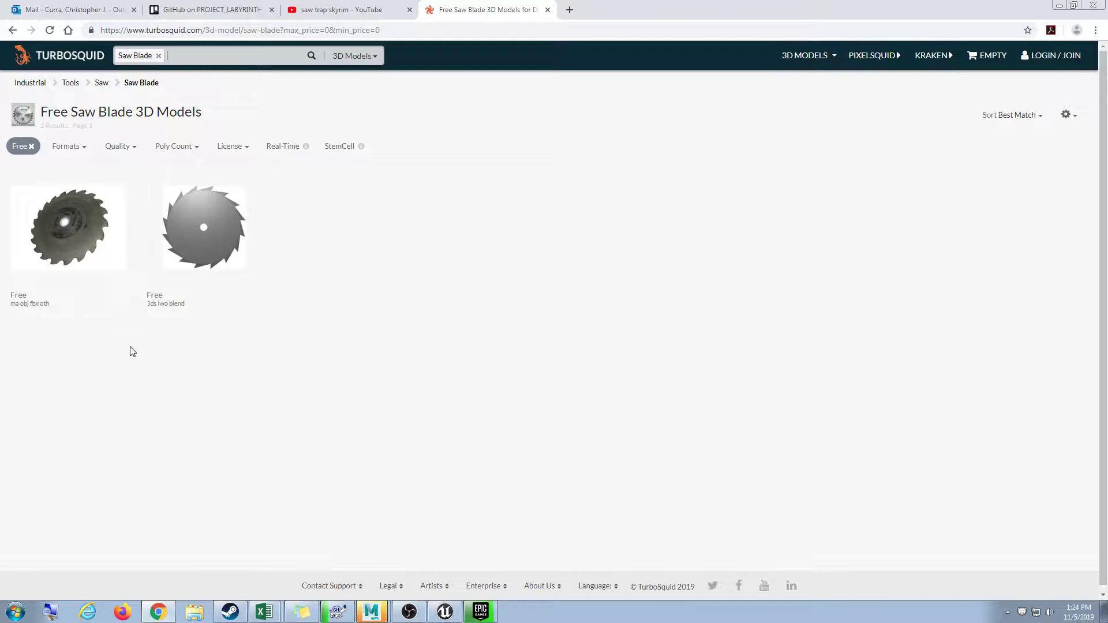
pyautogui.click(92, 242)
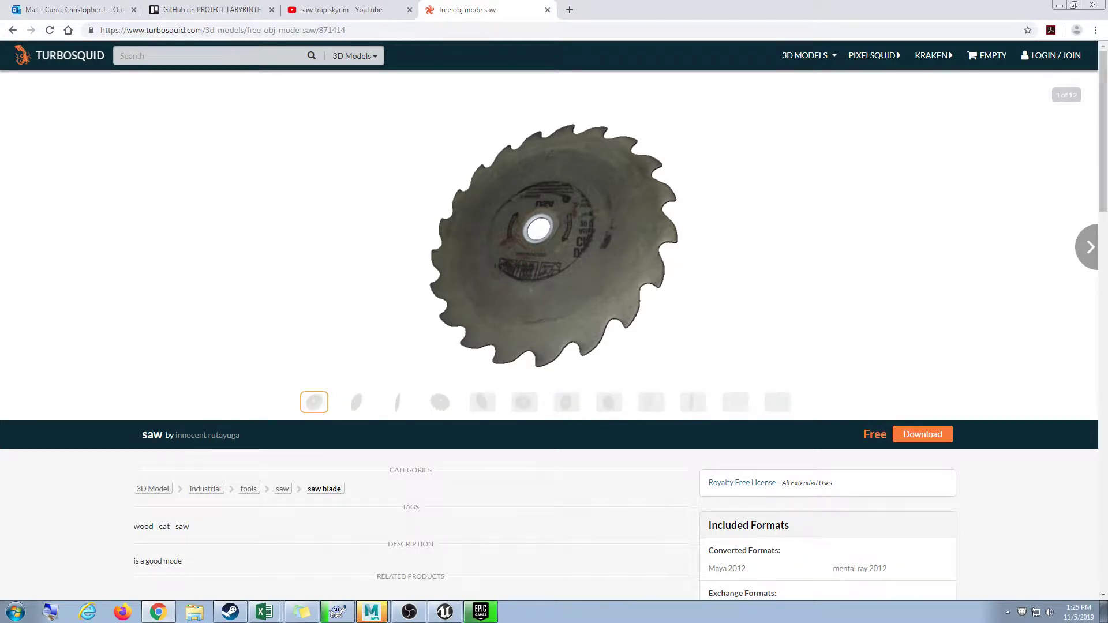
# From TurboSquid's login, use Forgot Password with the account e-mail to request a reset link.
pyautogui.click(1057, 55)
pyautogui.click(482, 195)
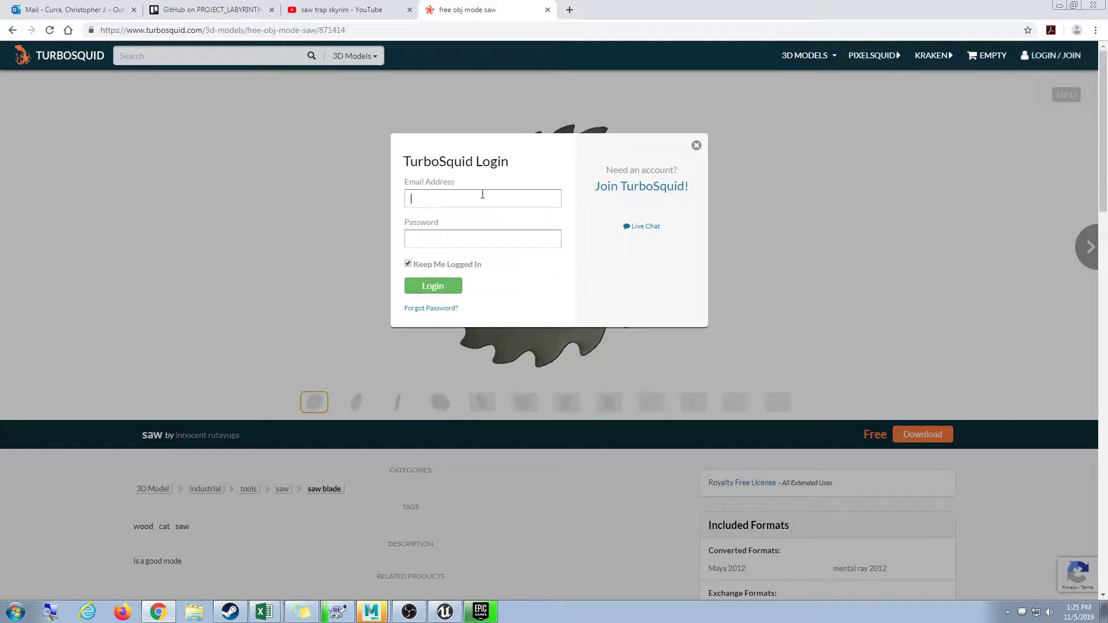
pyautogui.click(422, 311)
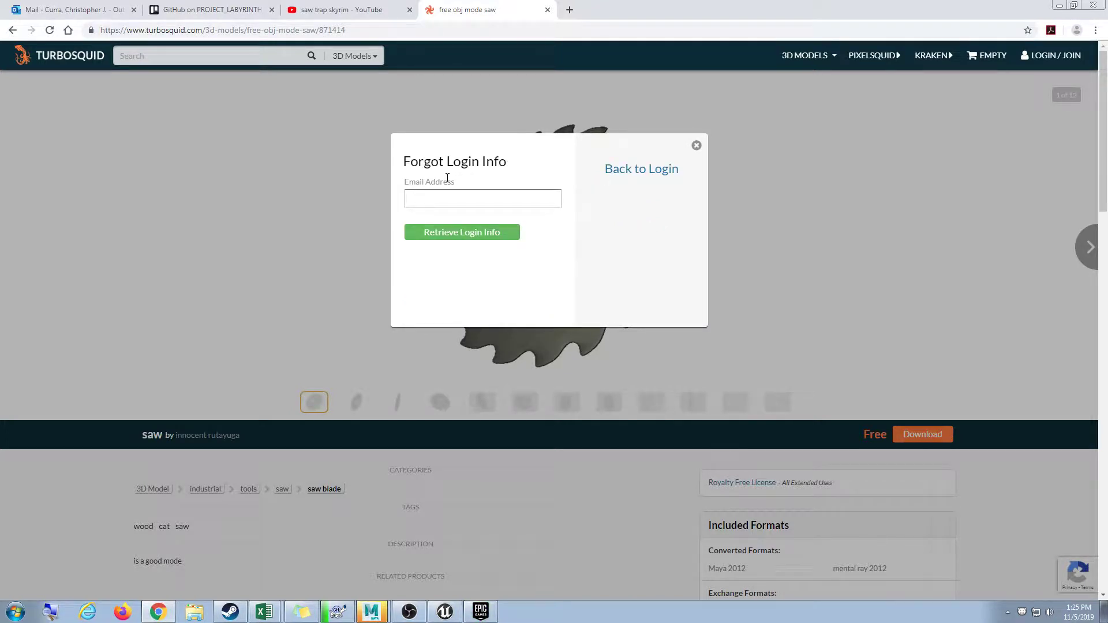
pyautogui.click(485, 233)
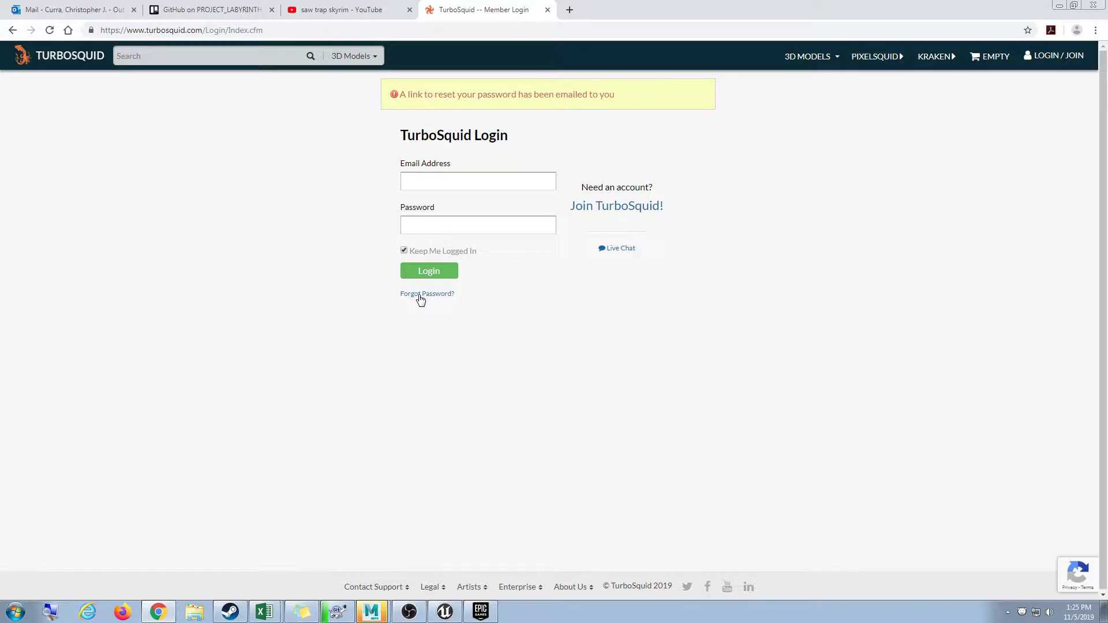
# Open gmail.com in a new tab and sign in with the account e-mail and password.
pyautogui.click(570, 10)
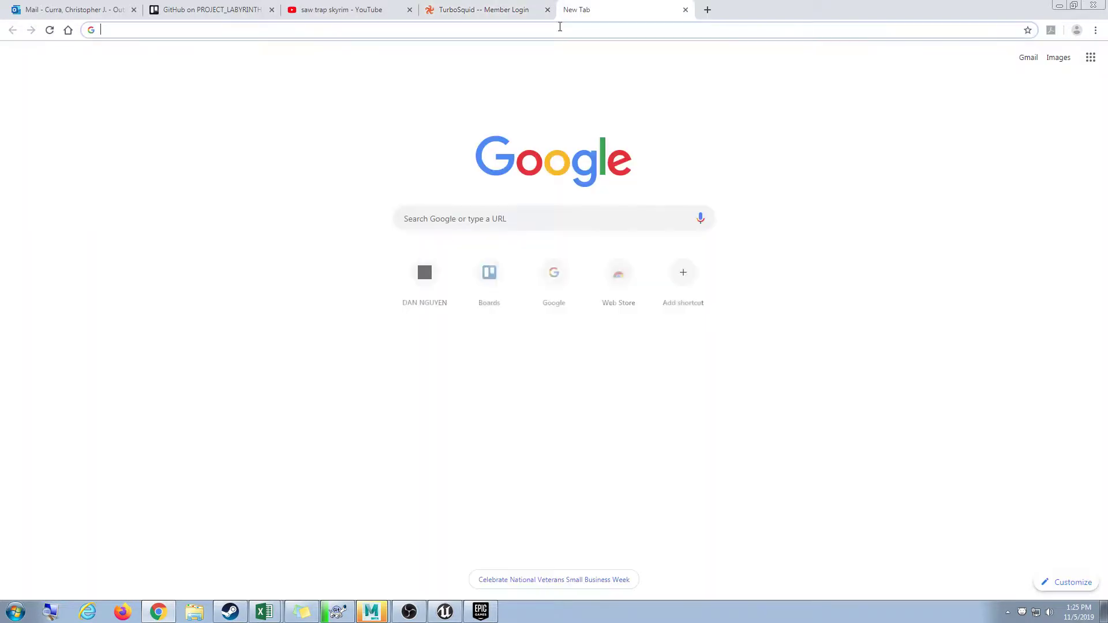
pyautogui.write('gmail.com')
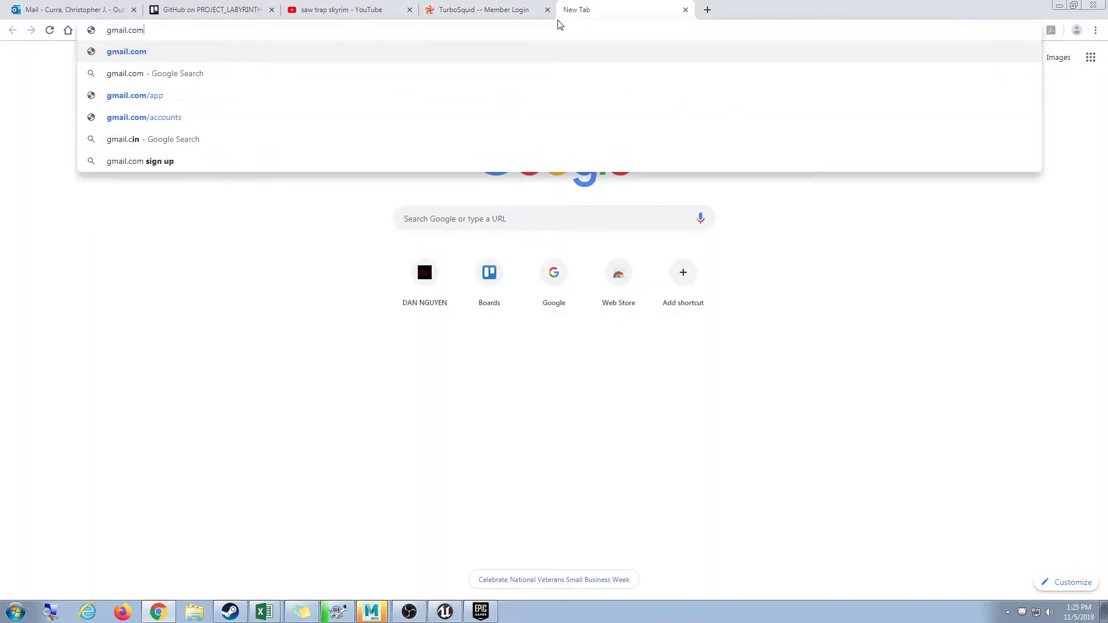
pyautogui.press('Return')
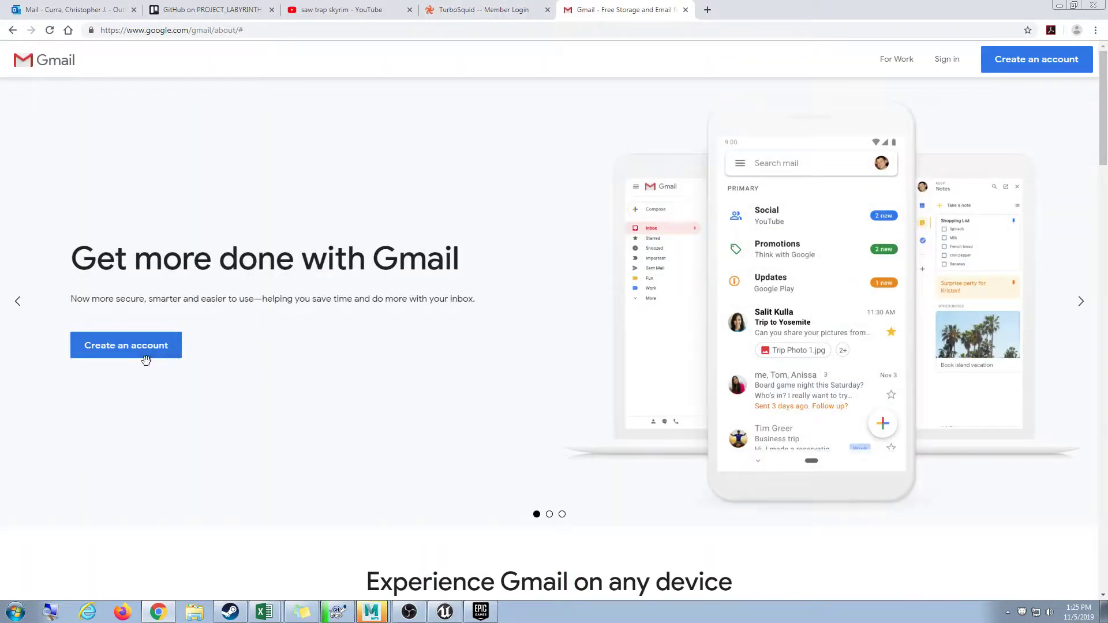
pyautogui.click(948, 60)
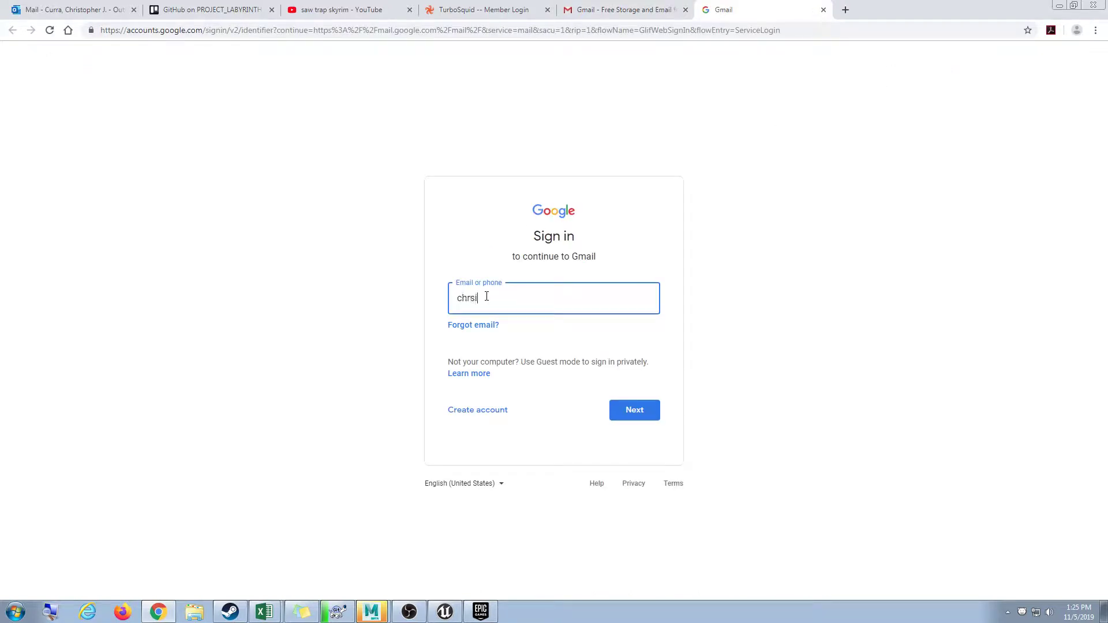
pyautogui.press('Return')
pyautogui.write('•')
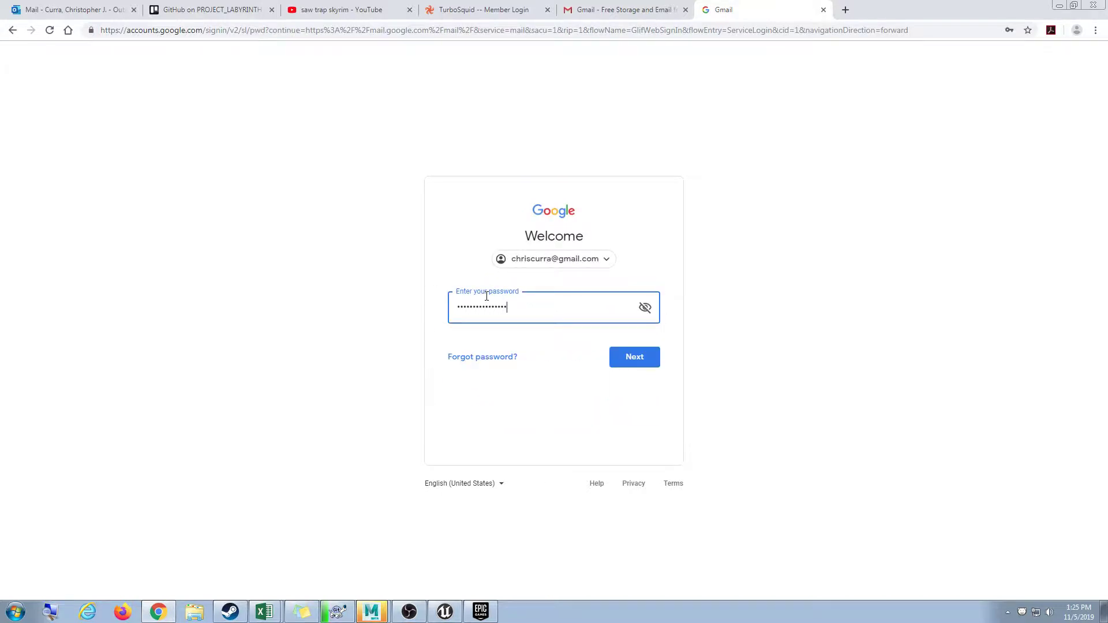
pyautogui.press('Return')
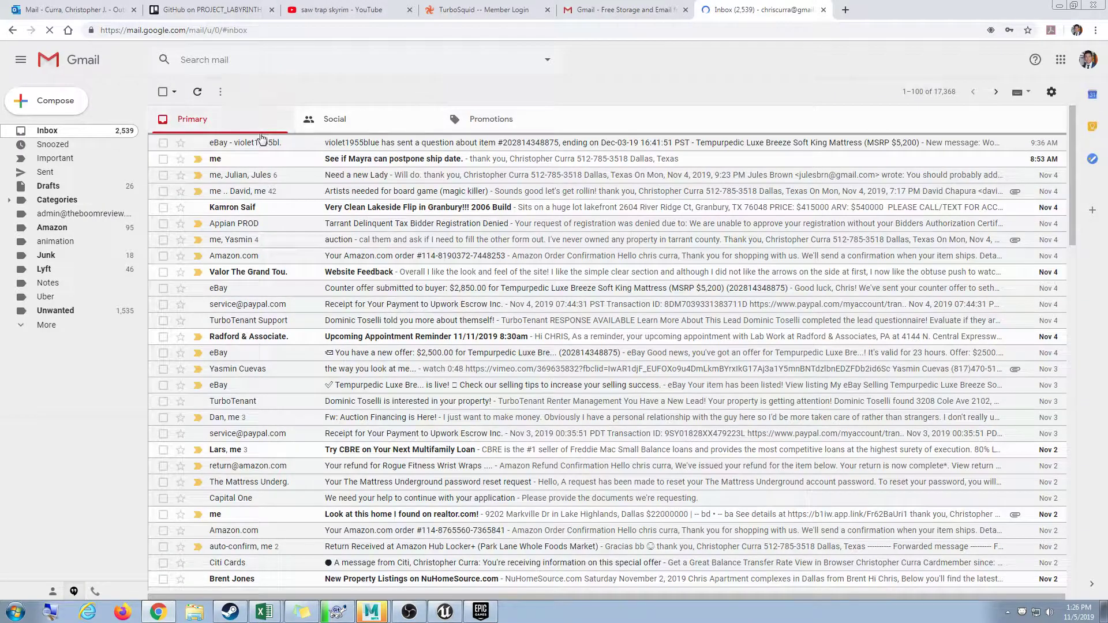
# Refresh the inbox, check the Social and Promotions categories, and close the leftover Gmail promo tab.
pyautogui.click(198, 93)
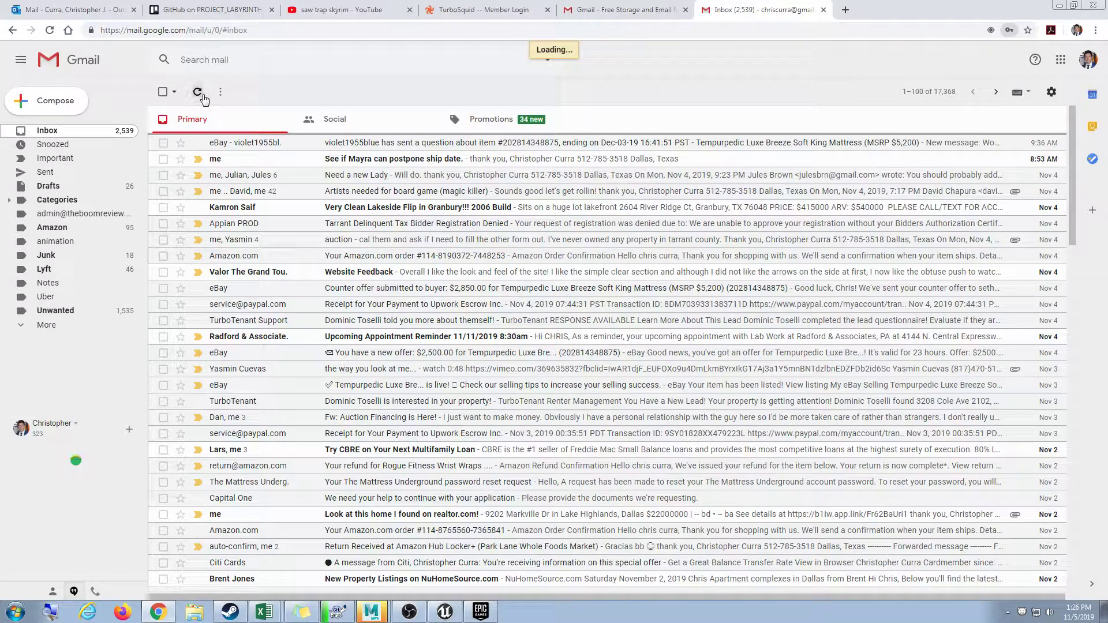
pyautogui.click(432, 123)
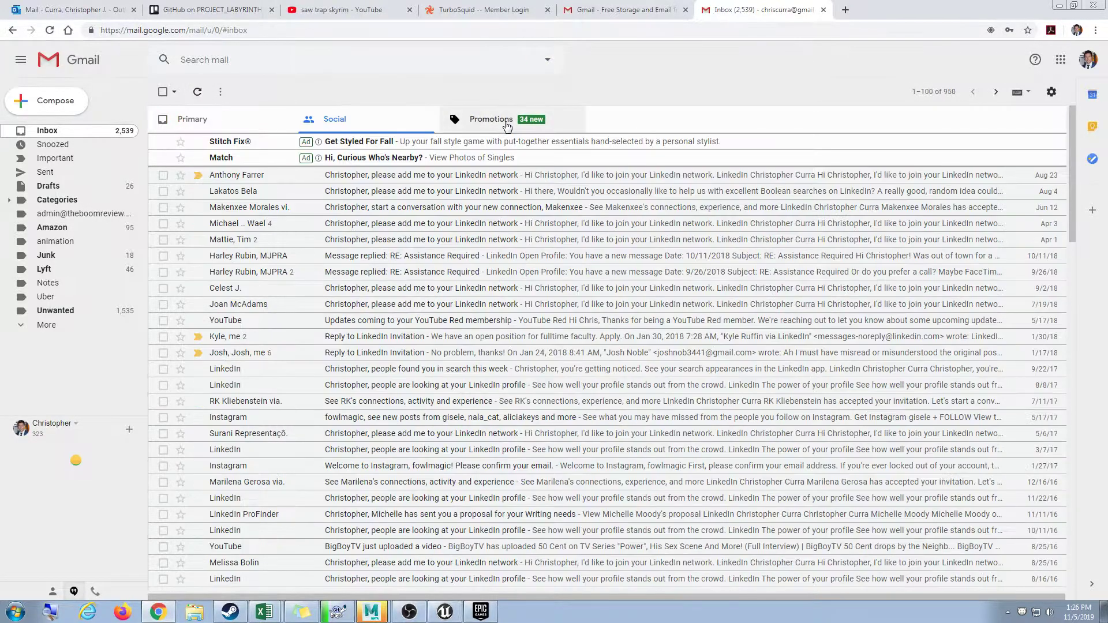
pyautogui.click(497, 120)
pyautogui.click(258, 119)
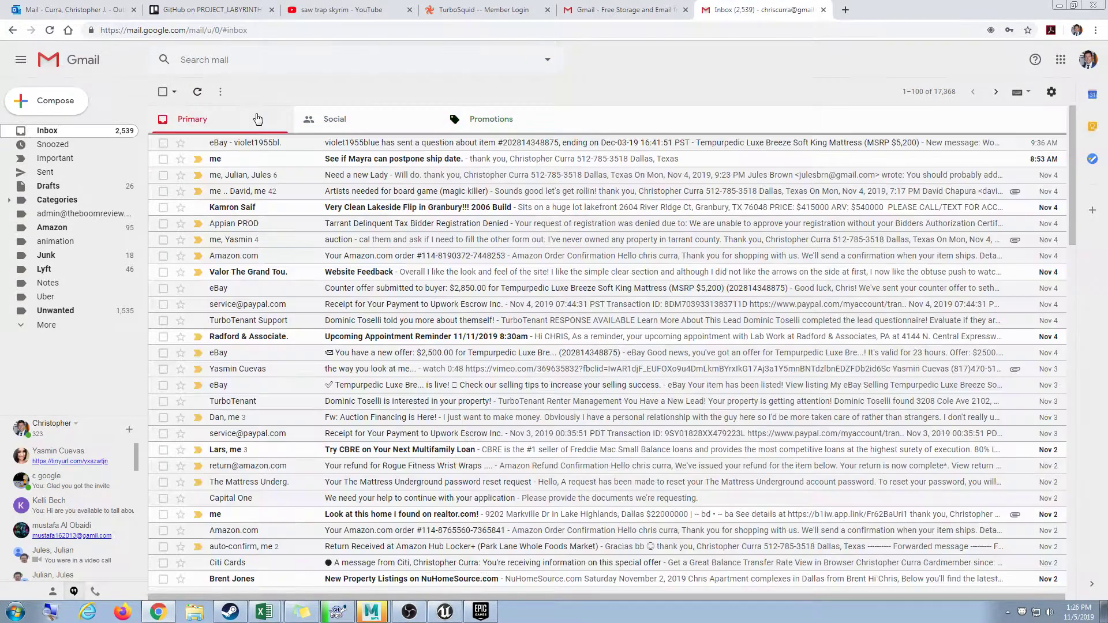
pyautogui.click(198, 91)
pyautogui.click(578, 9)
pyautogui.hotkey('ctrl', 'w')
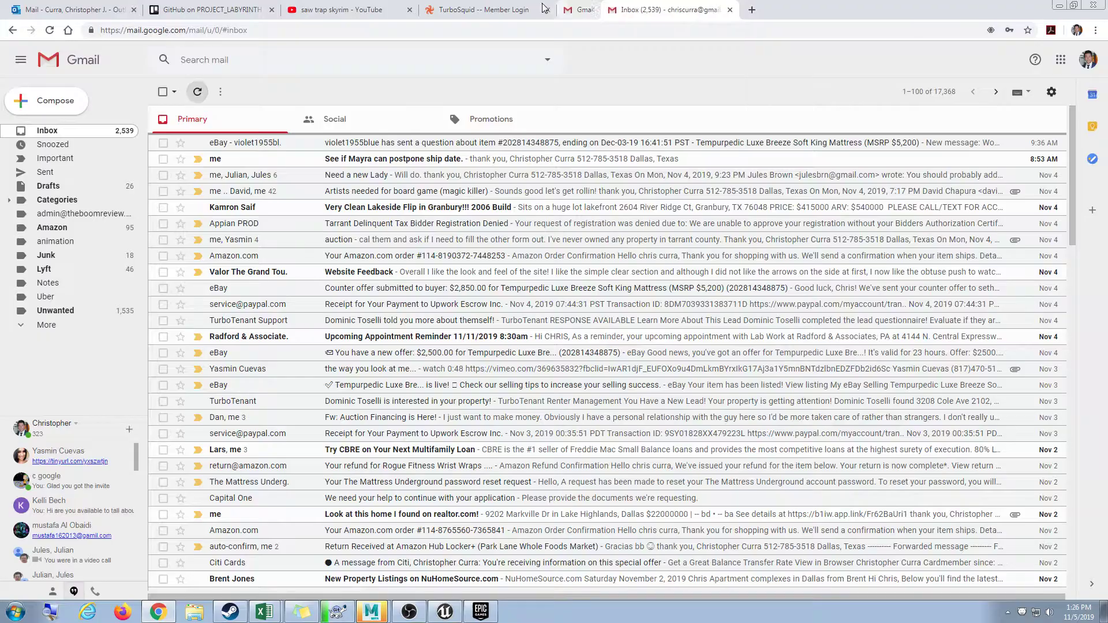
pyautogui.click(543, 8)
# Log in with the account e-mail and password, decline saving it, and continue past the Multiple Accounts notice.
pyautogui.click(504, 175)
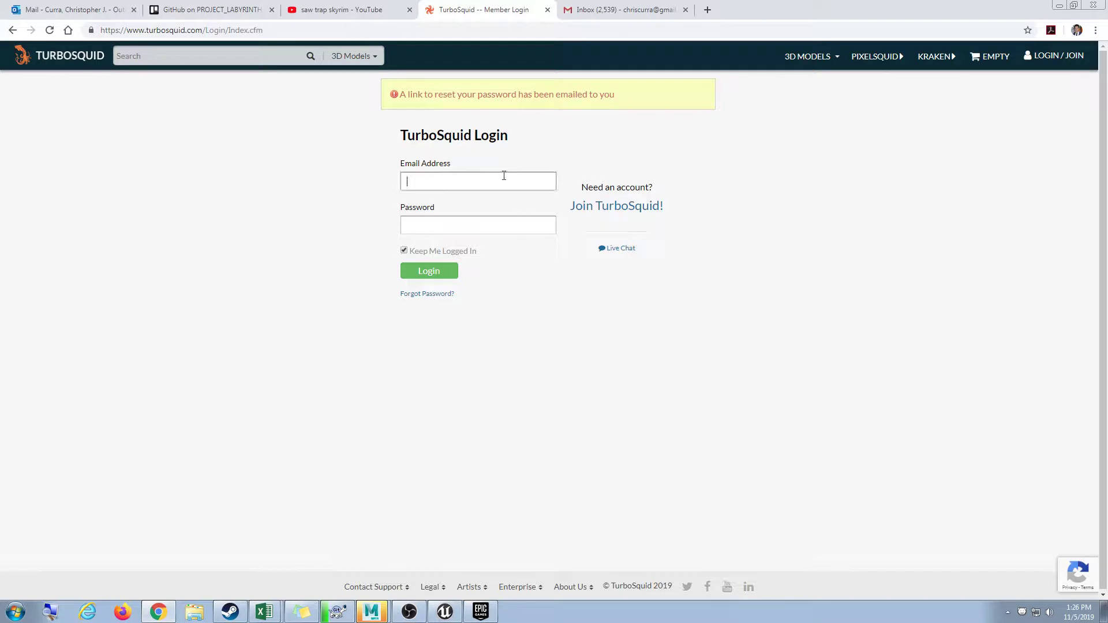
pyautogui.press('Tab')
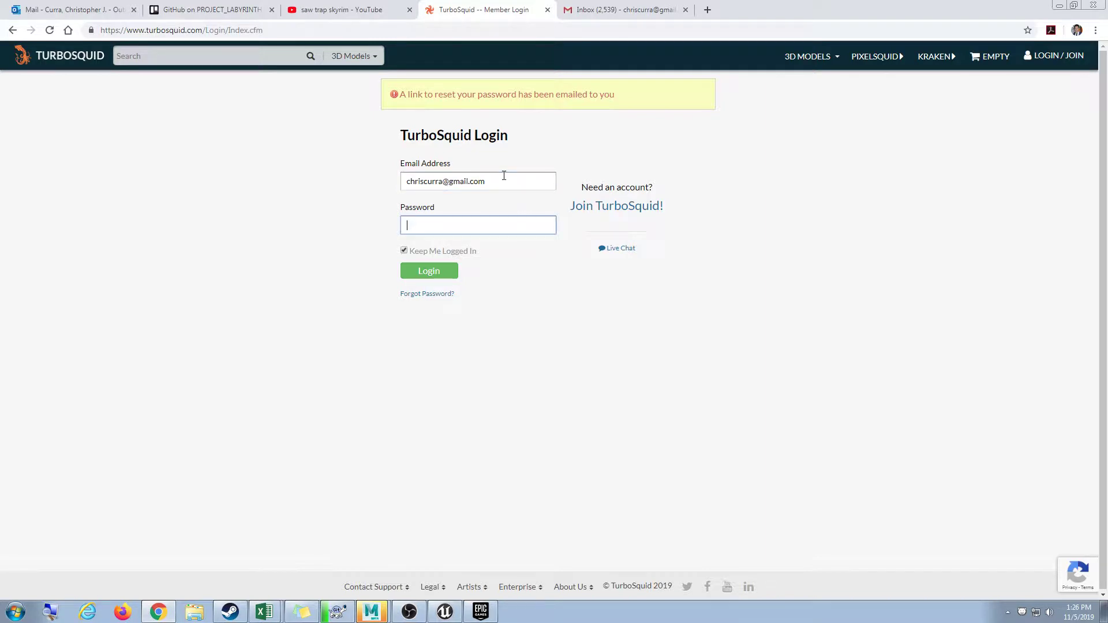
pyautogui.click(428, 274)
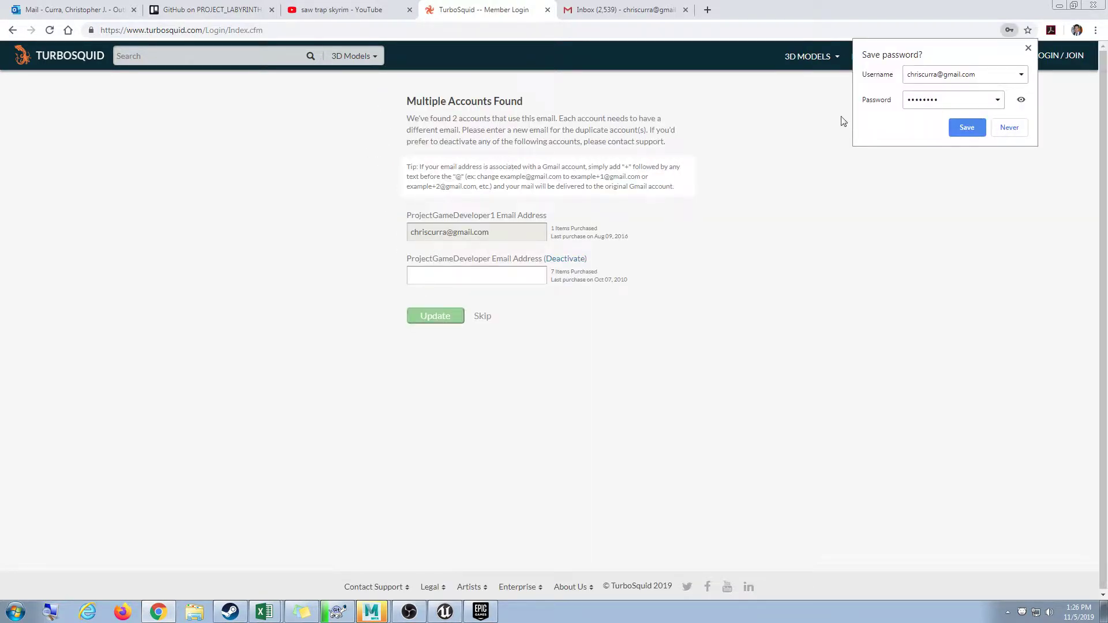
pyautogui.click(1028, 49)
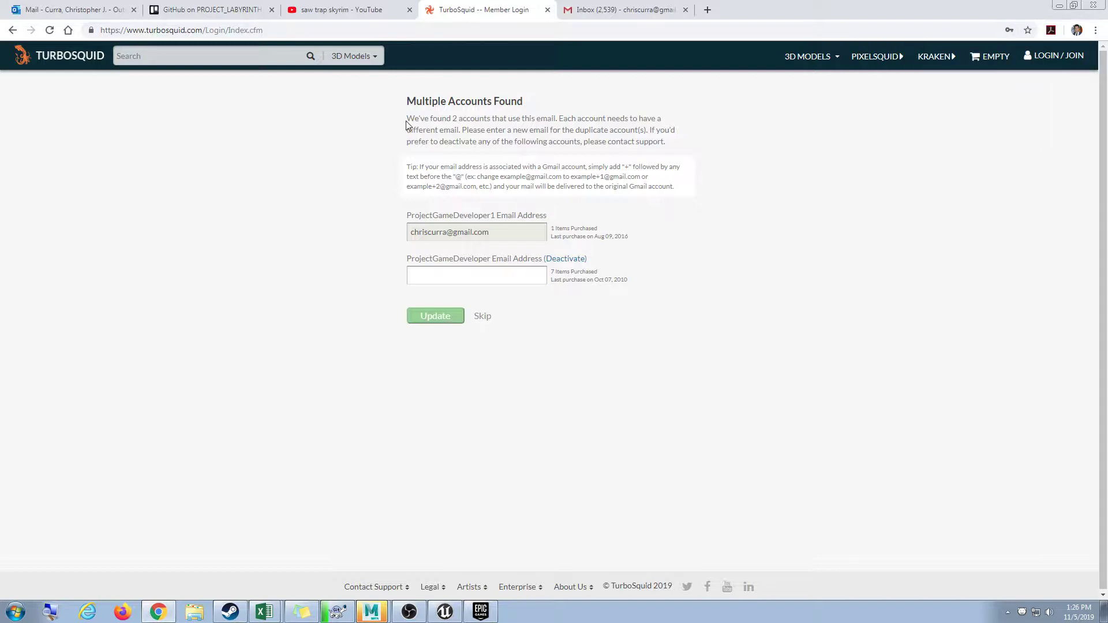
pyautogui.moveTo(408, 122); pyautogui.dragTo(414, 141)
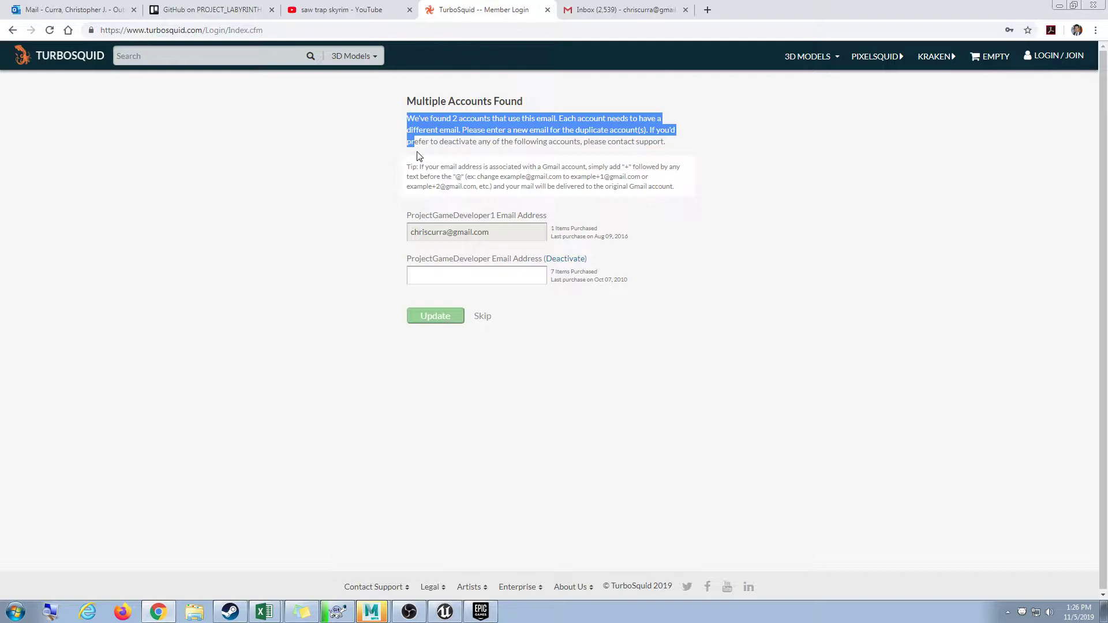
pyautogui.click(494, 282)
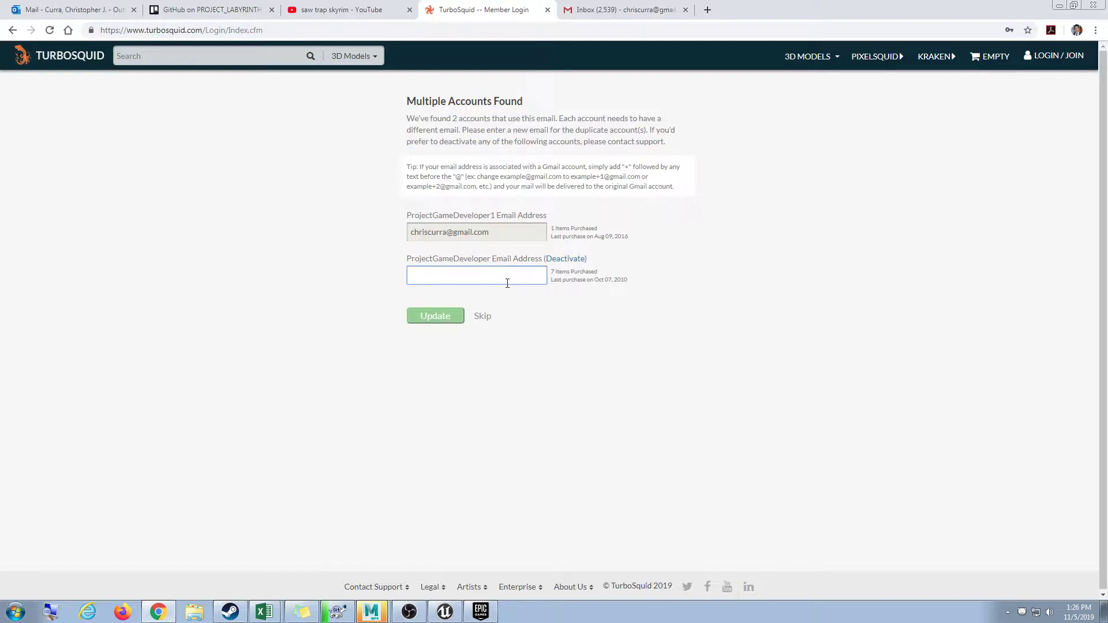
pyautogui.click(567, 260)
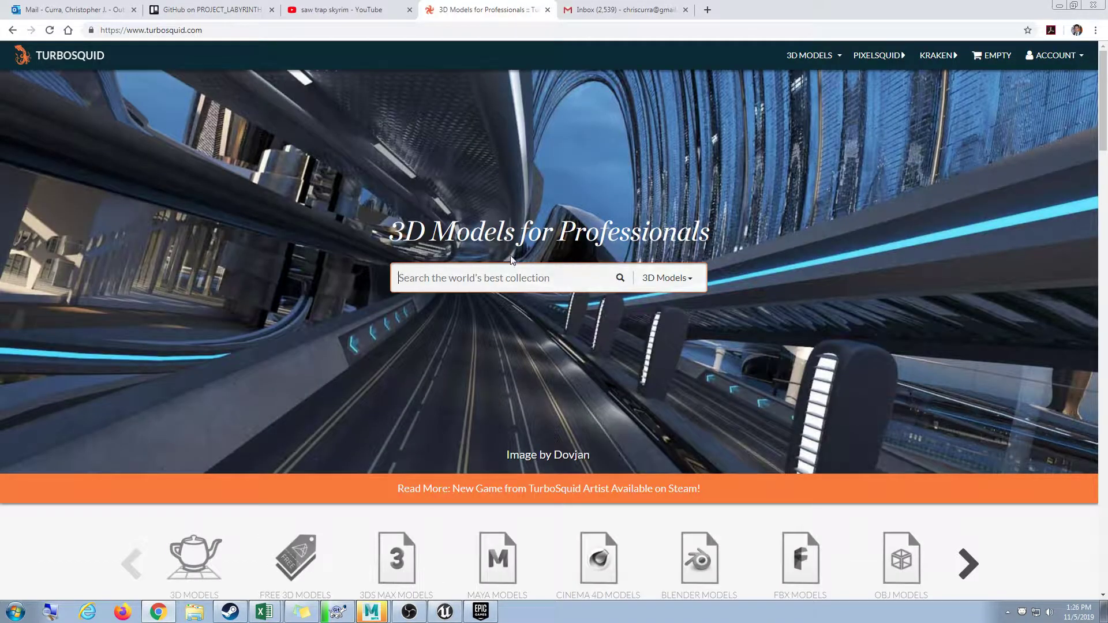
# From My Account, search TurboSquid for 'sawblade' and filter the results to free models only.
pyautogui.click(1060, 54)
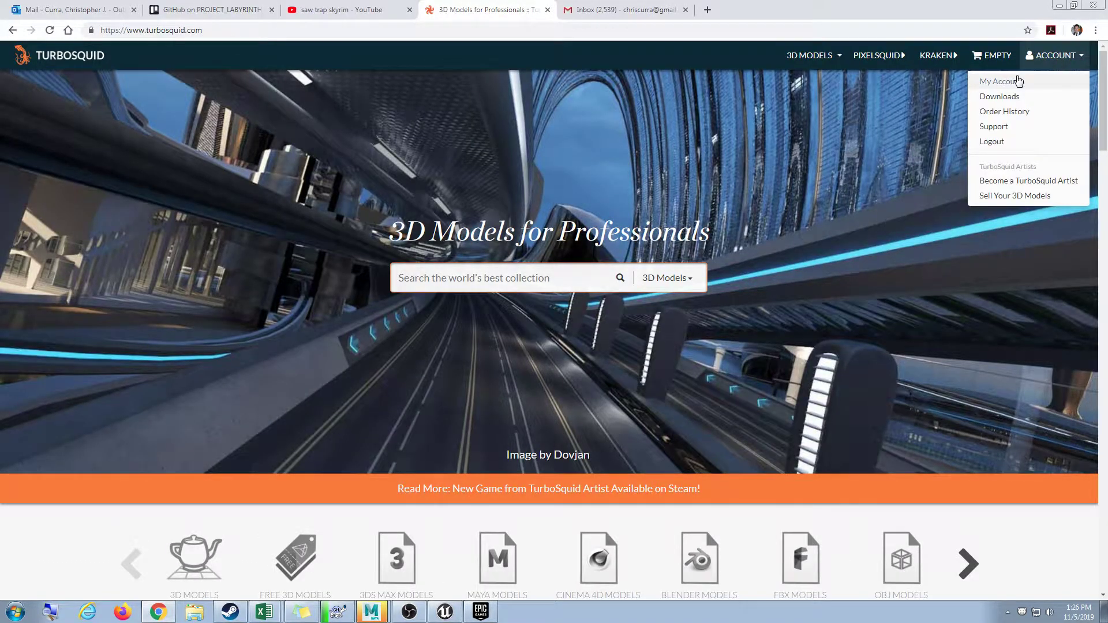
pyautogui.click(1016, 78)
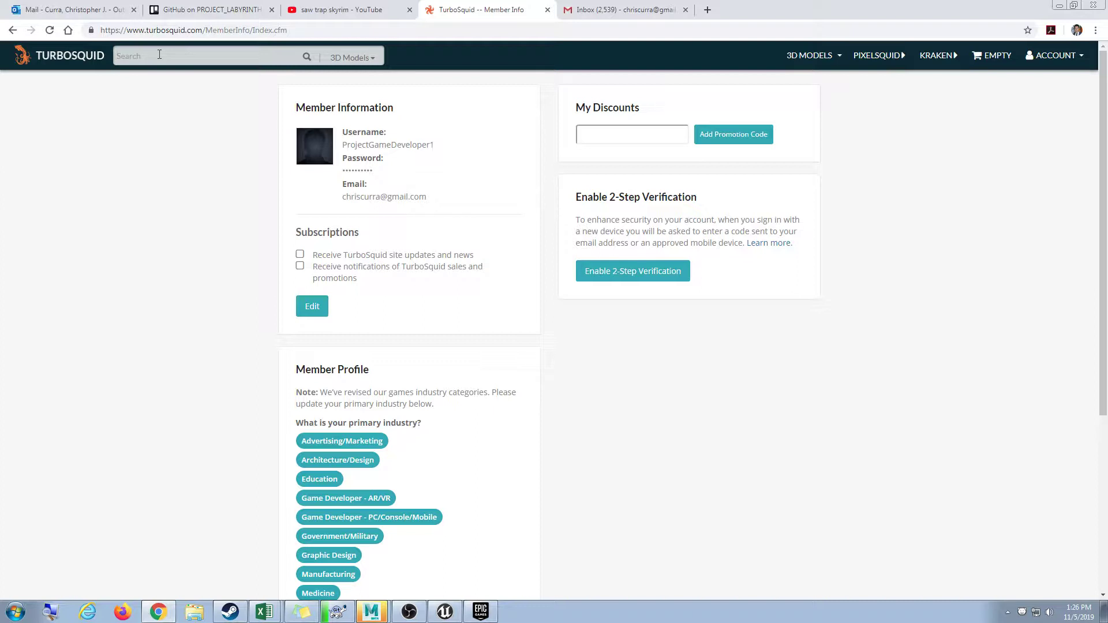
pyautogui.write('sawa')
pyautogui.press('BackSpace')
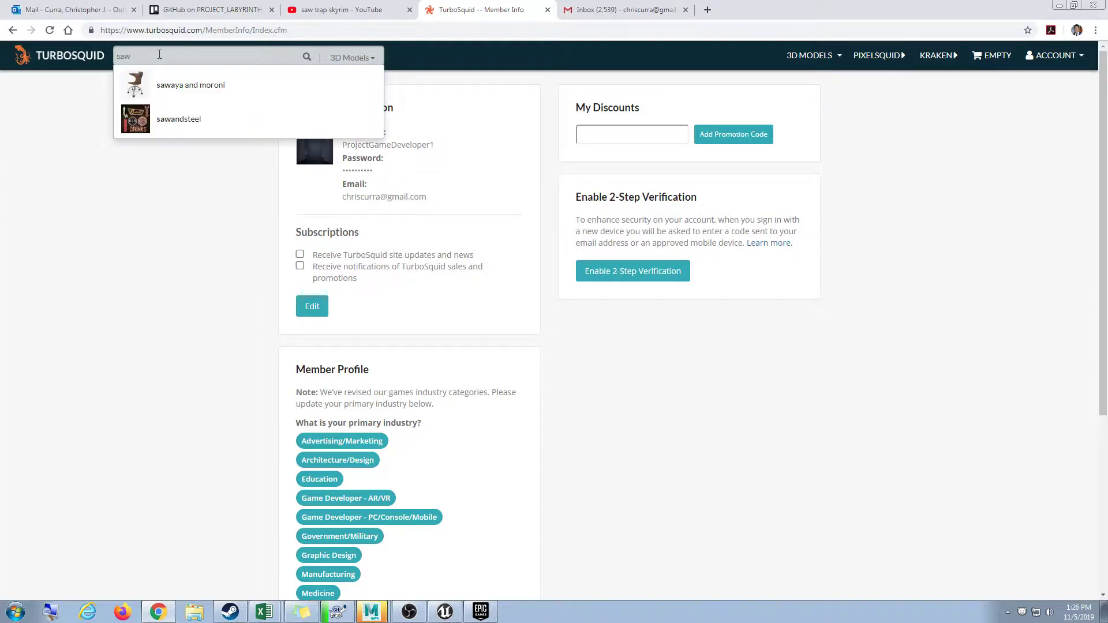
pyautogui.write('blade')
pyautogui.press('Return')
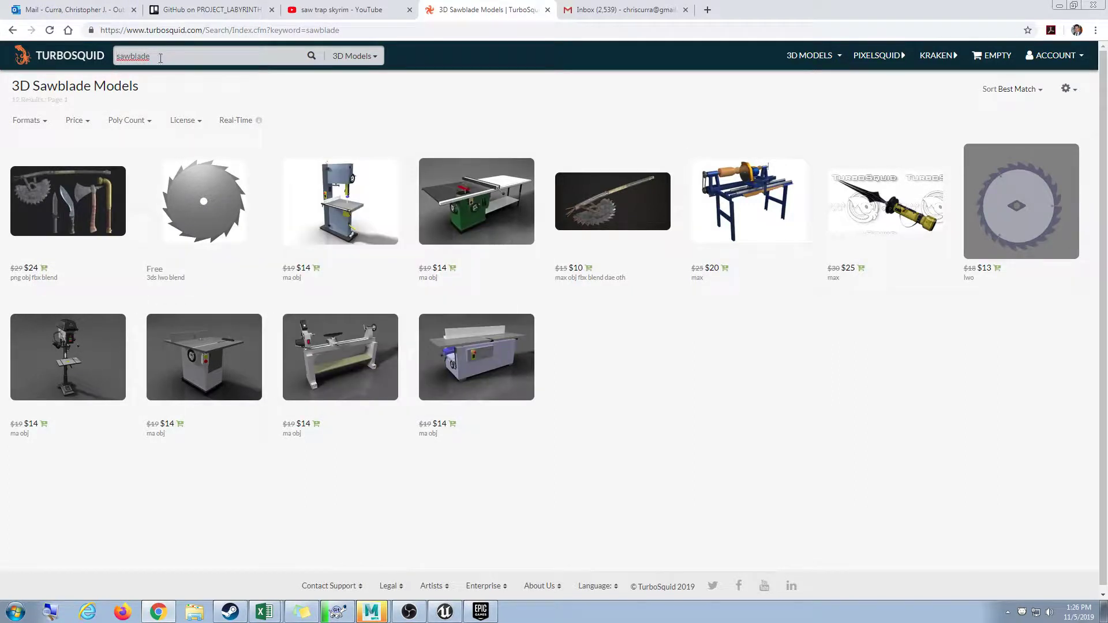
pyautogui.click(88, 122)
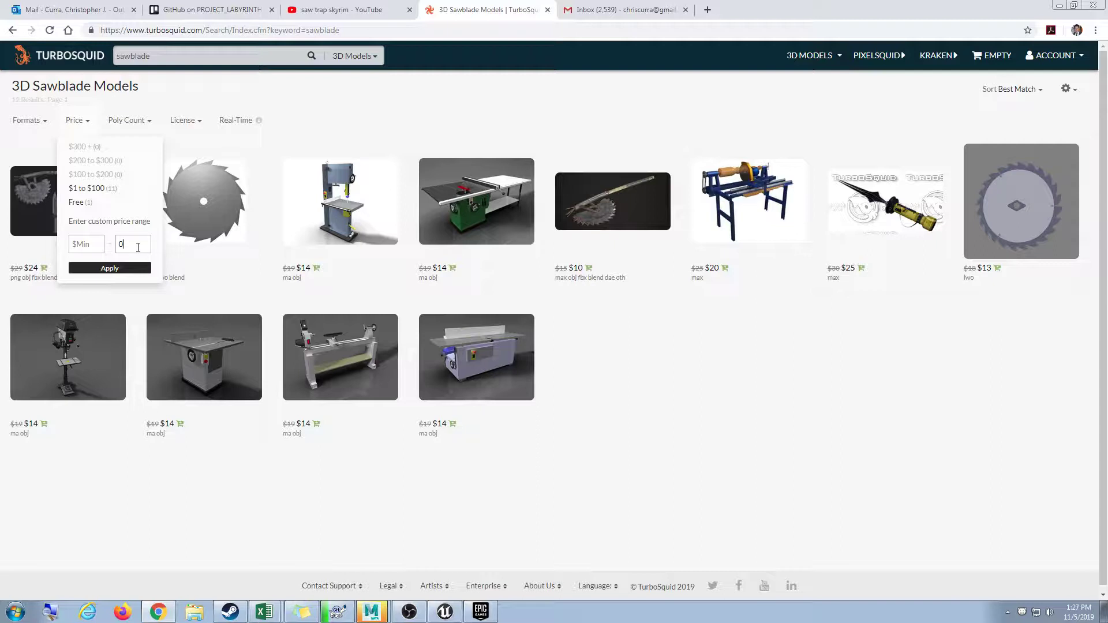
pyautogui.click(110, 268)
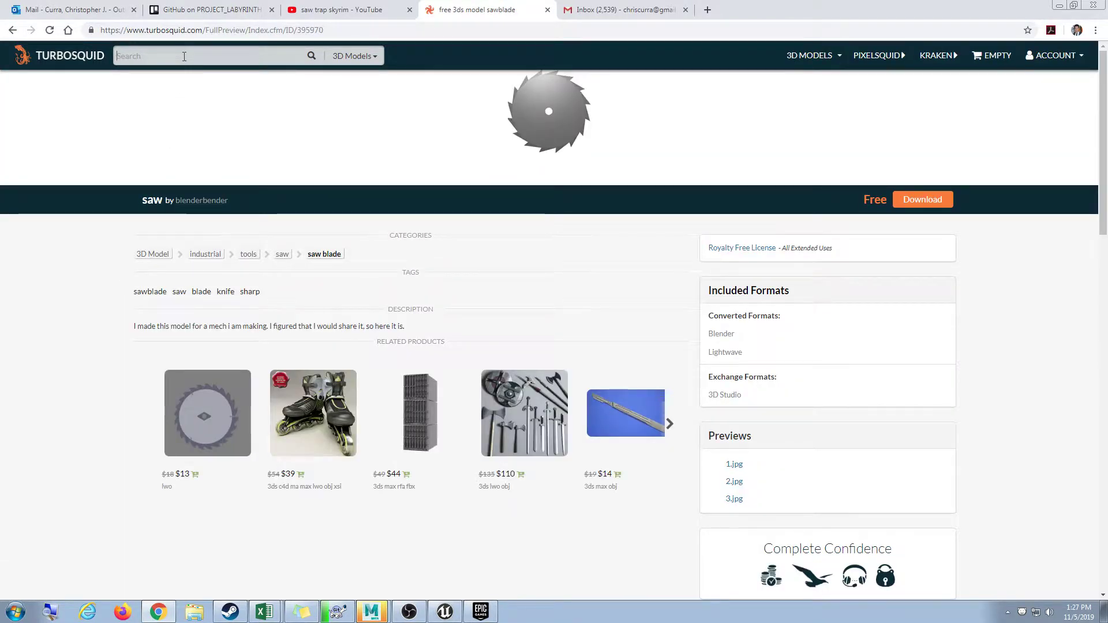
# Search for 'saw', filter to free models, and open the first free saw blade.
pyautogui.write('saw')
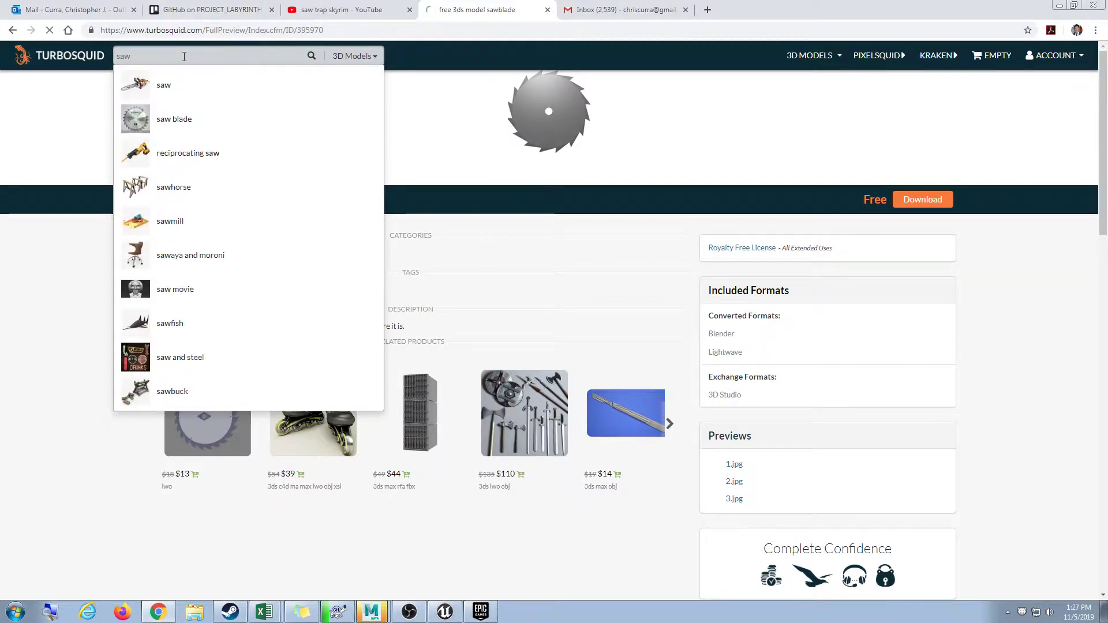
pyautogui.press('Return')
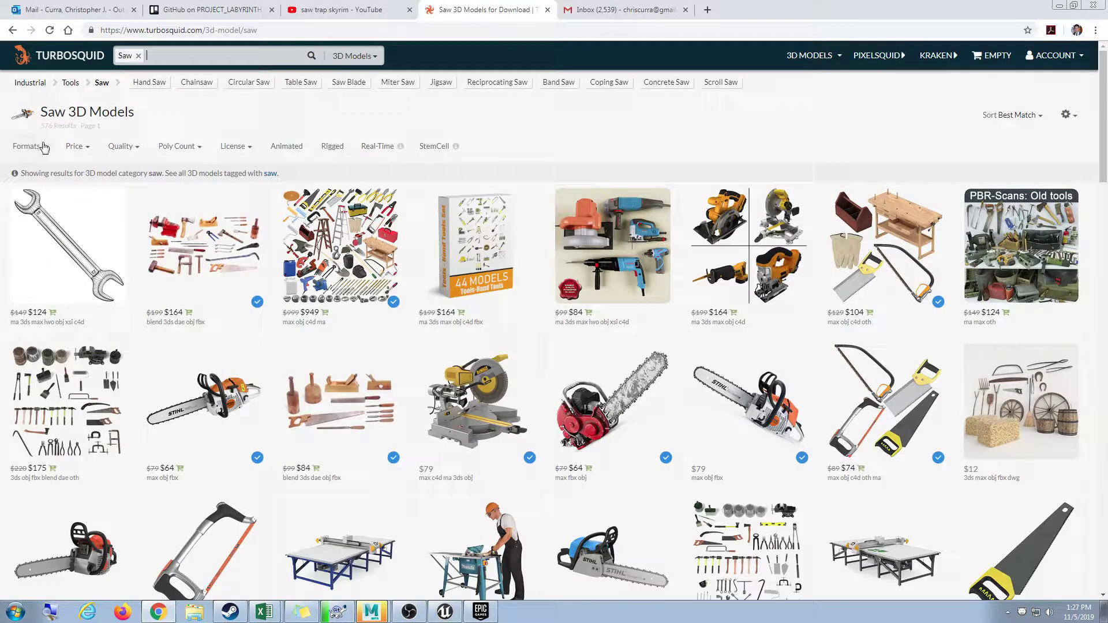
pyautogui.click(43, 148)
pyautogui.click(87, 148)
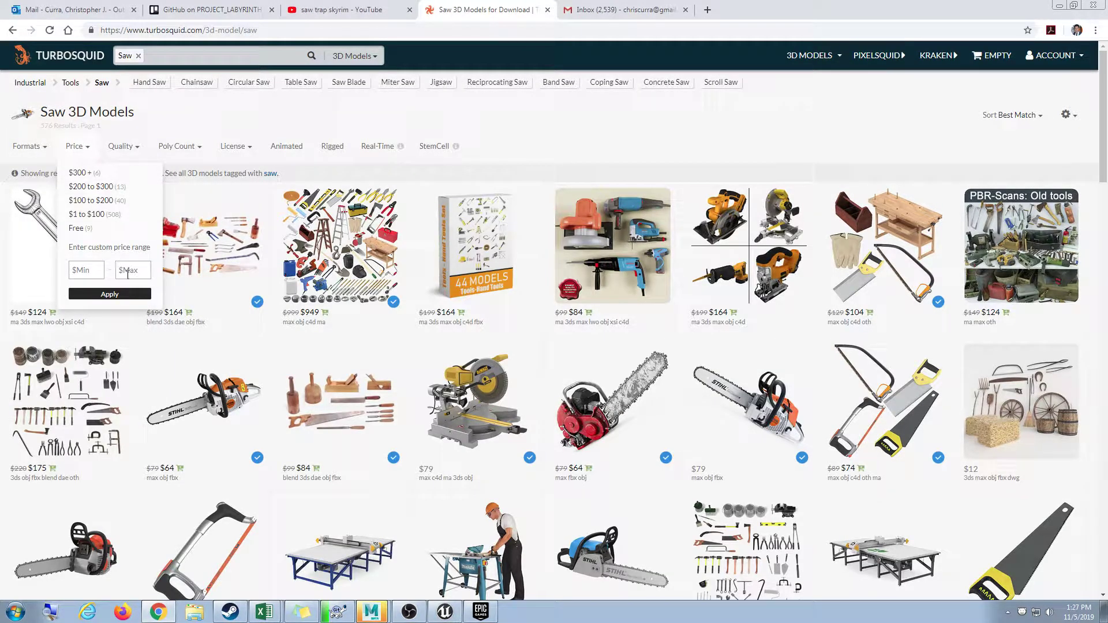
pyautogui.click(111, 295)
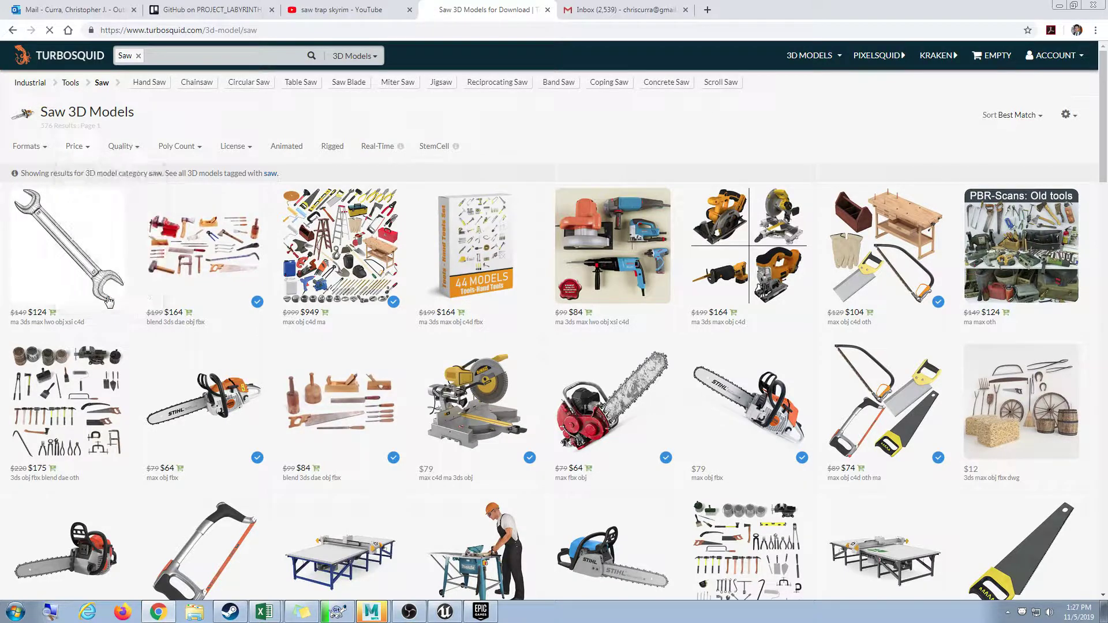
pyautogui.click(71, 243)
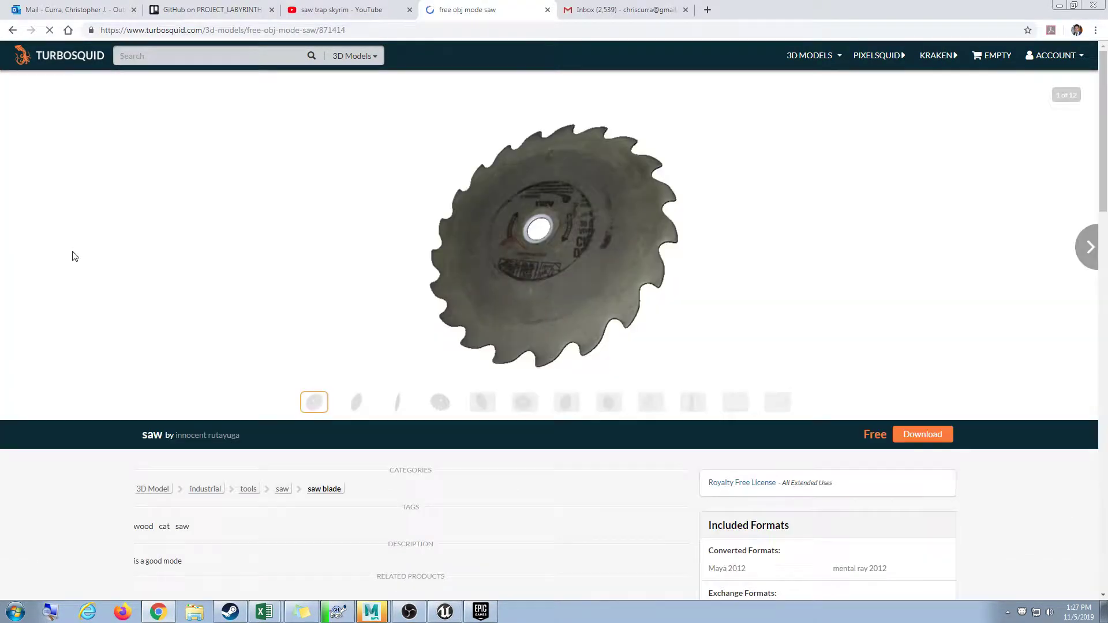
# Start the download, dismiss the survey, list all files, and download maya.rar.
pyautogui.click(917, 431)
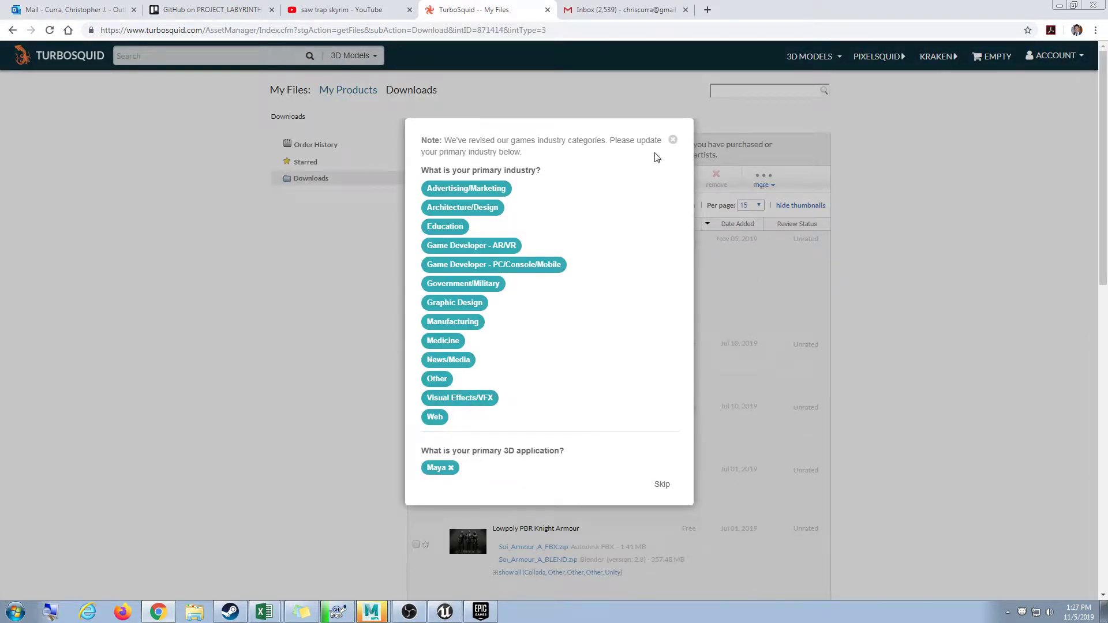
pyautogui.click(673, 140)
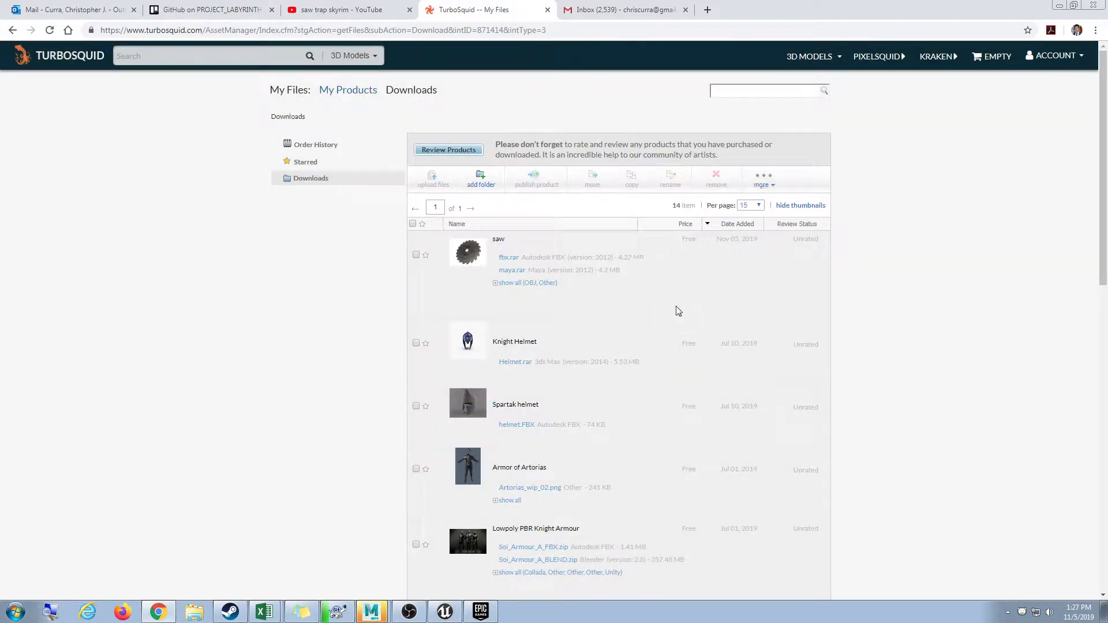
pyautogui.scroll(-15, 681, 306)
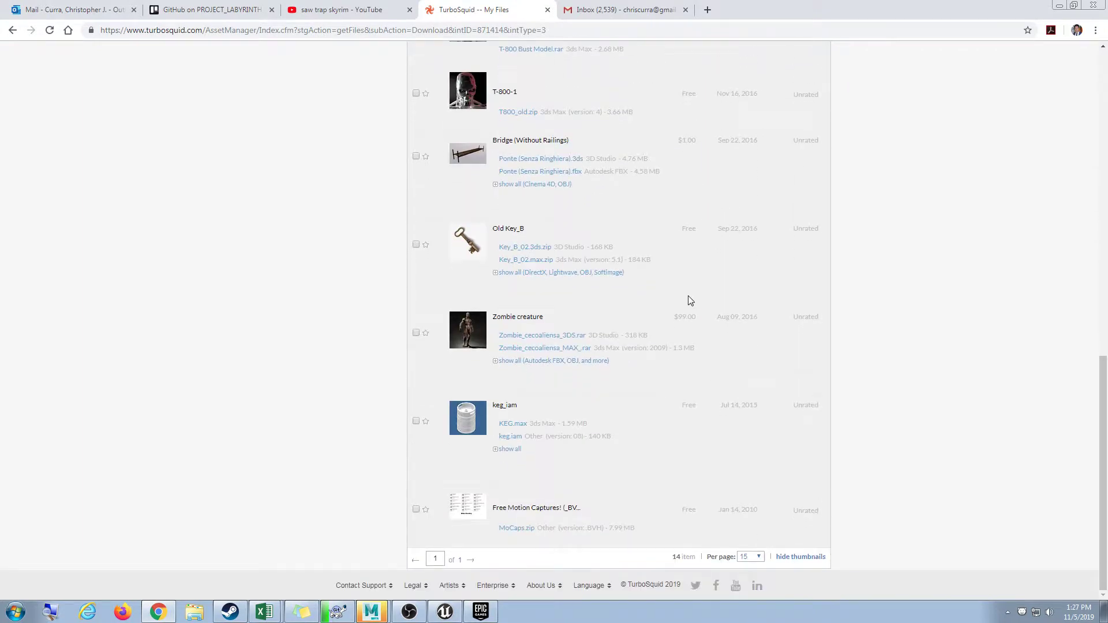
pyautogui.scroll(15, 691, 300)
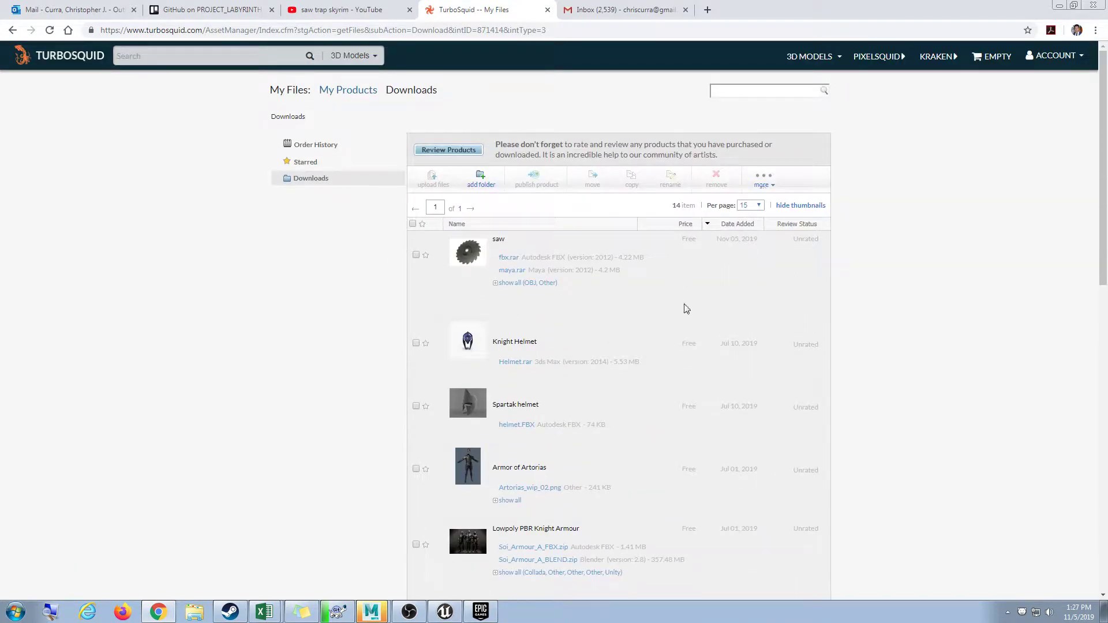
pyautogui.click(512, 287)
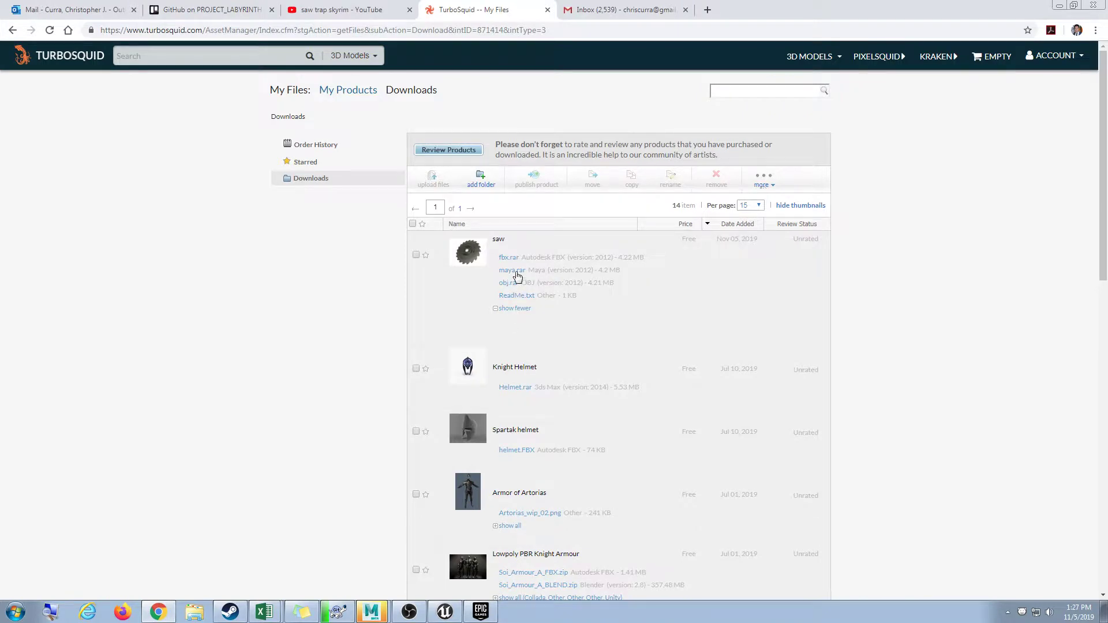
pyautogui.click(515, 272)
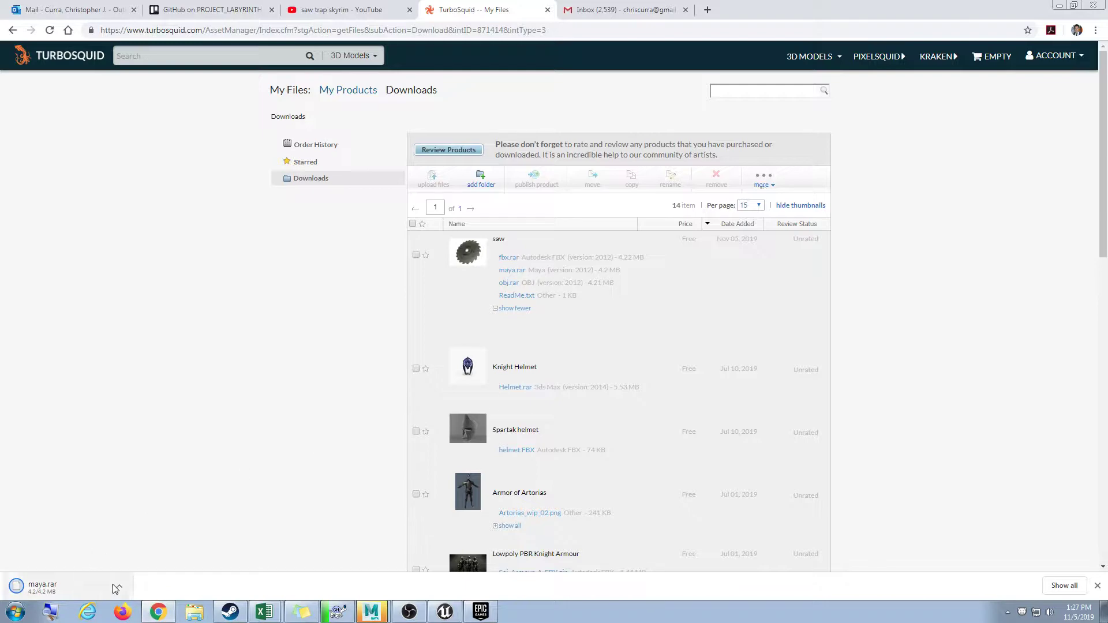
# Open the options menu for the finished maya.rar download in the browser.
pyautogui.click(119, 586)
pyautogui.click(134, 548)
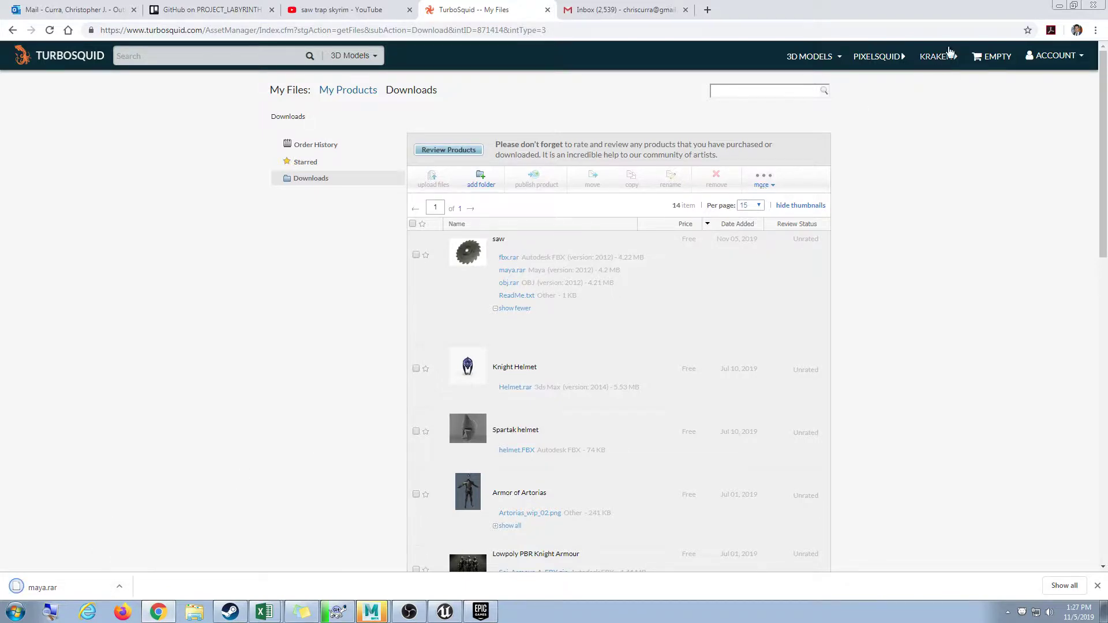
pyautogui.click(1060, 5)
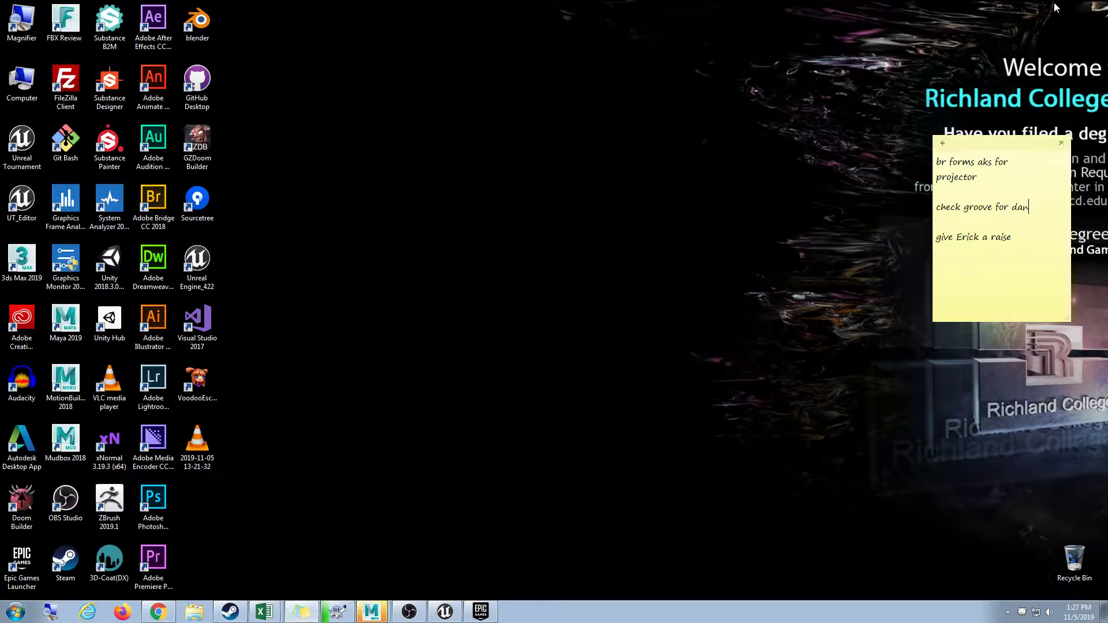
pyautogui.click(158, 613)
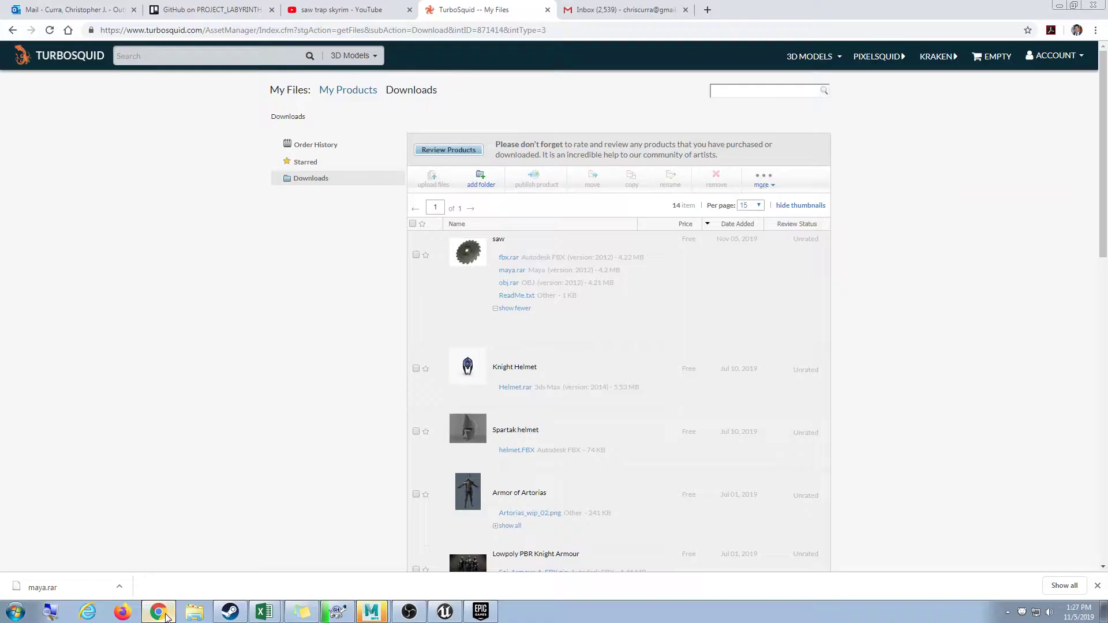
pyautogui.click(118, 586)
# Show maya.rar in its Downloads folder window and select it.
pyautogui.click(137, 557)
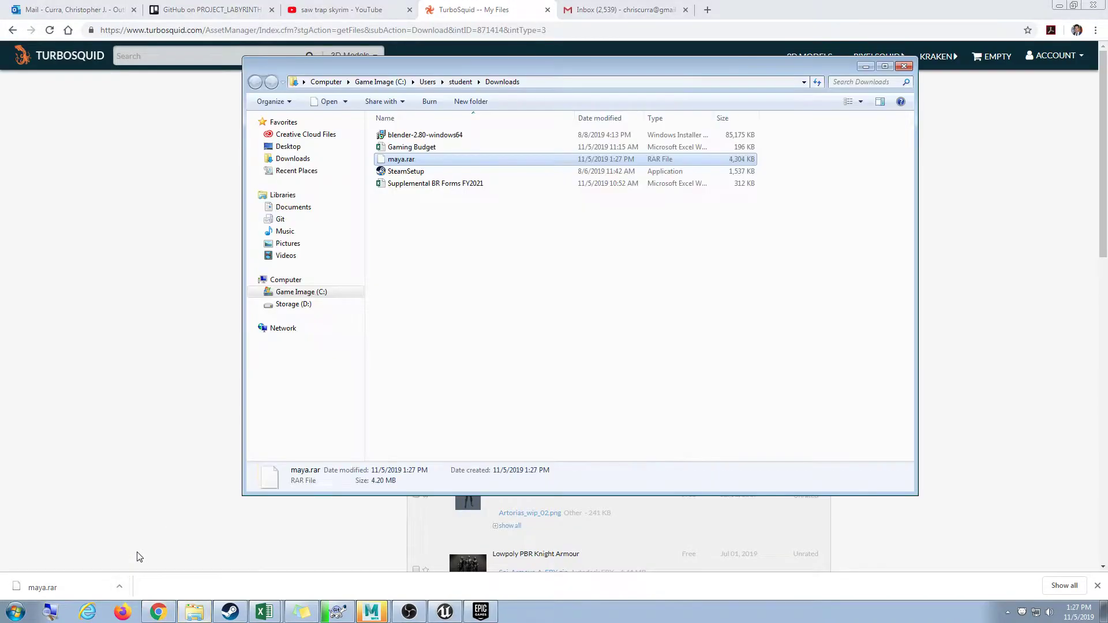
pyautogui.click(1057, 4)
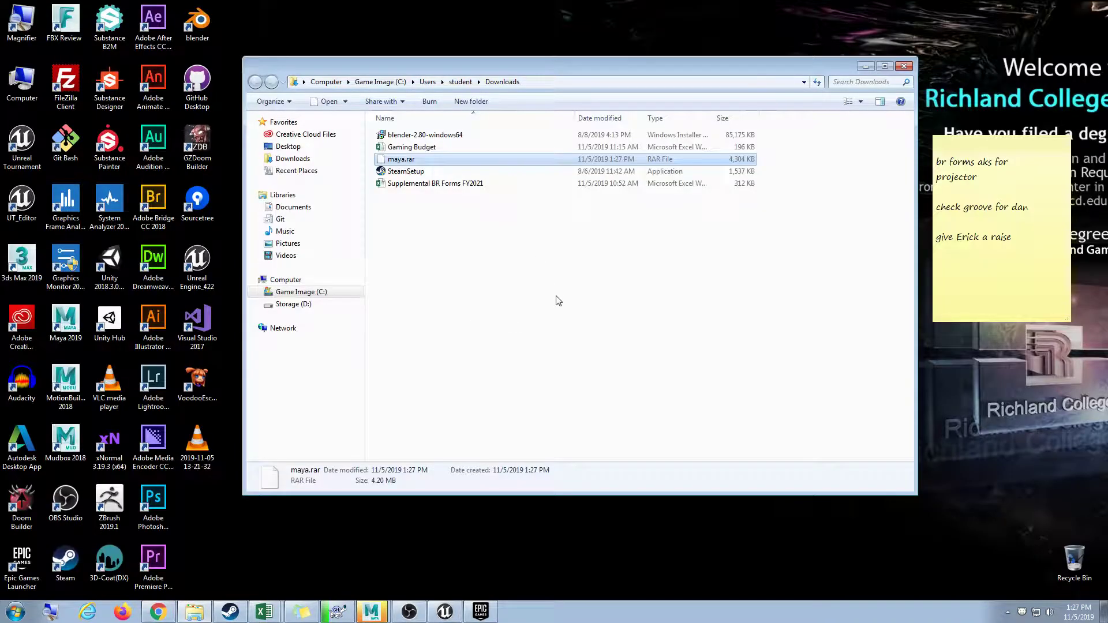
pyautogui.moveTo(918, 250); pyautogui.dragTo(892, 250)
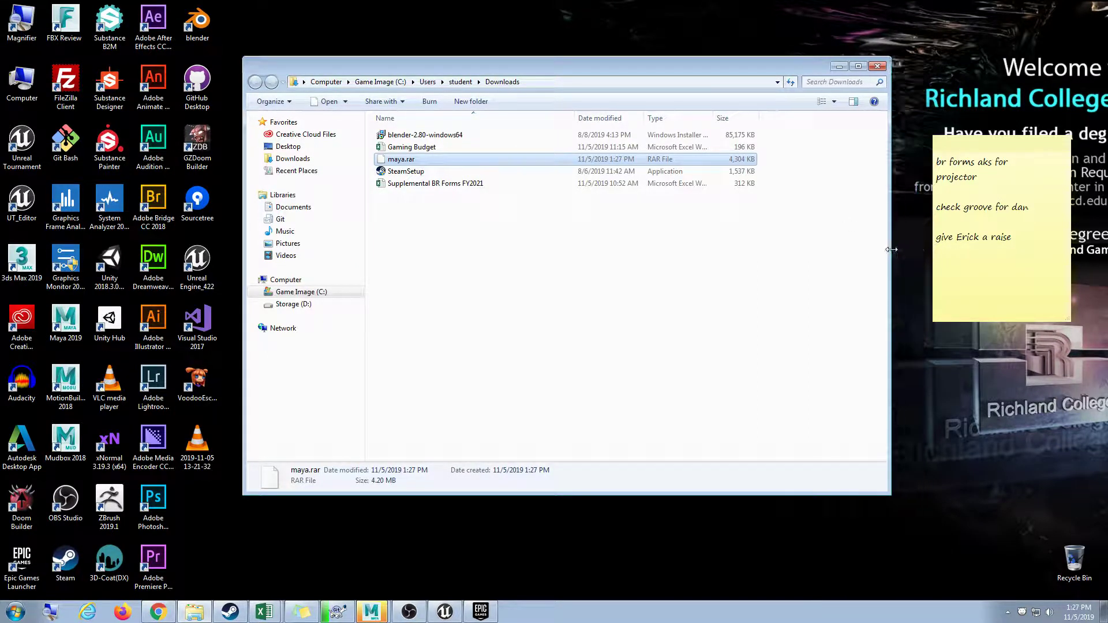
pyautogui.click(538, 260)
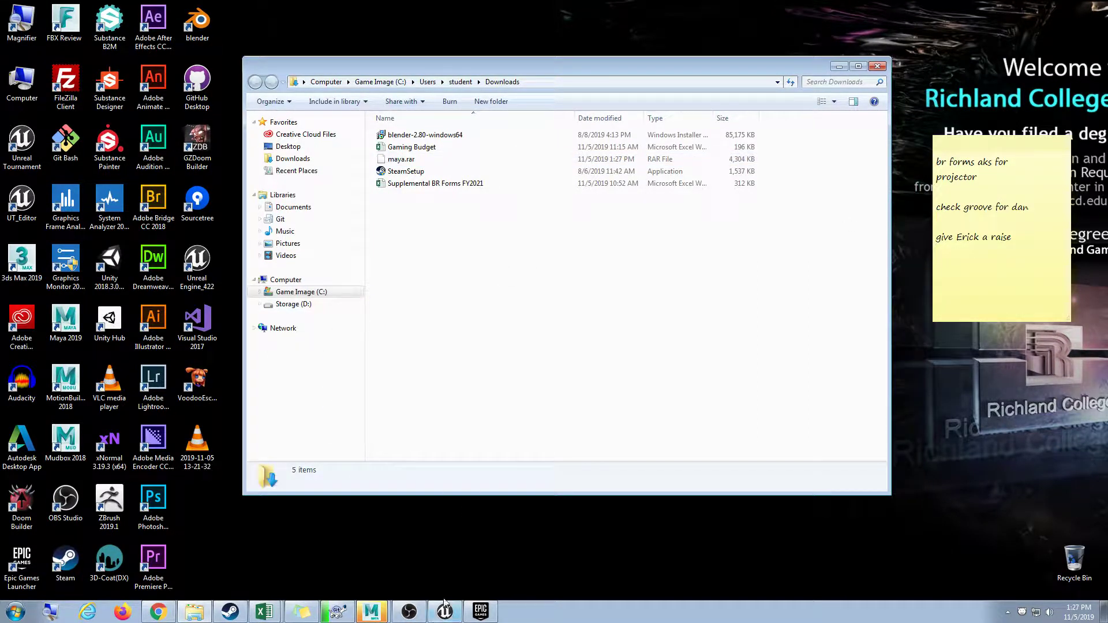
pyautogui.click(404, 160)
# Extract maya.rar into a 'maya' folder with 7-Zip, open it, then switch to Maya.
pyautogui.rightClick(406, 161)
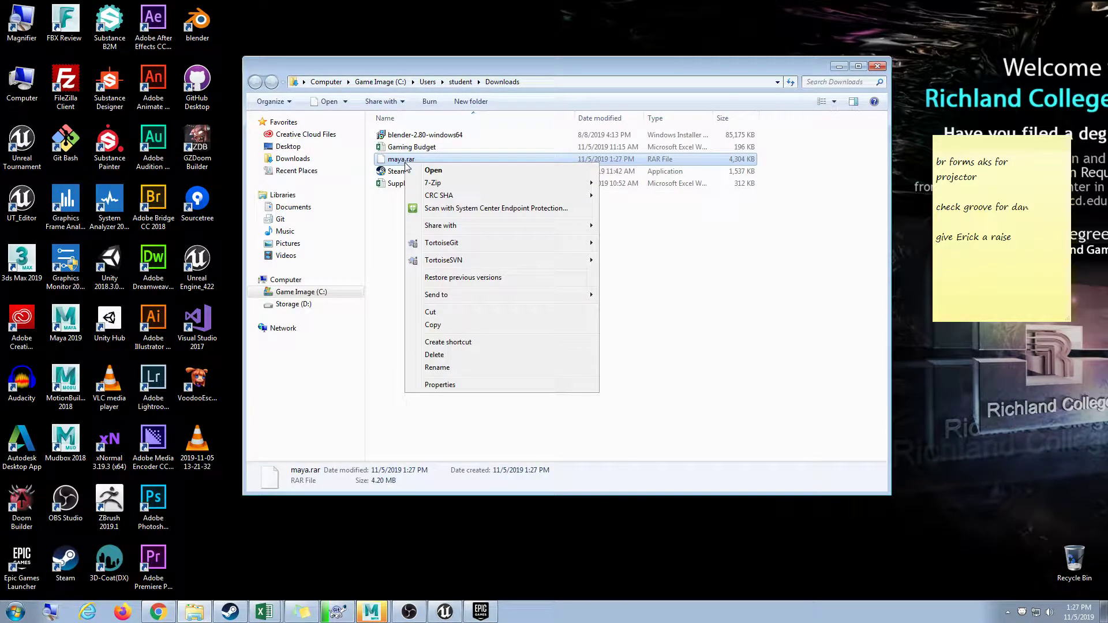
pyautogui.moveTo(427, 183)
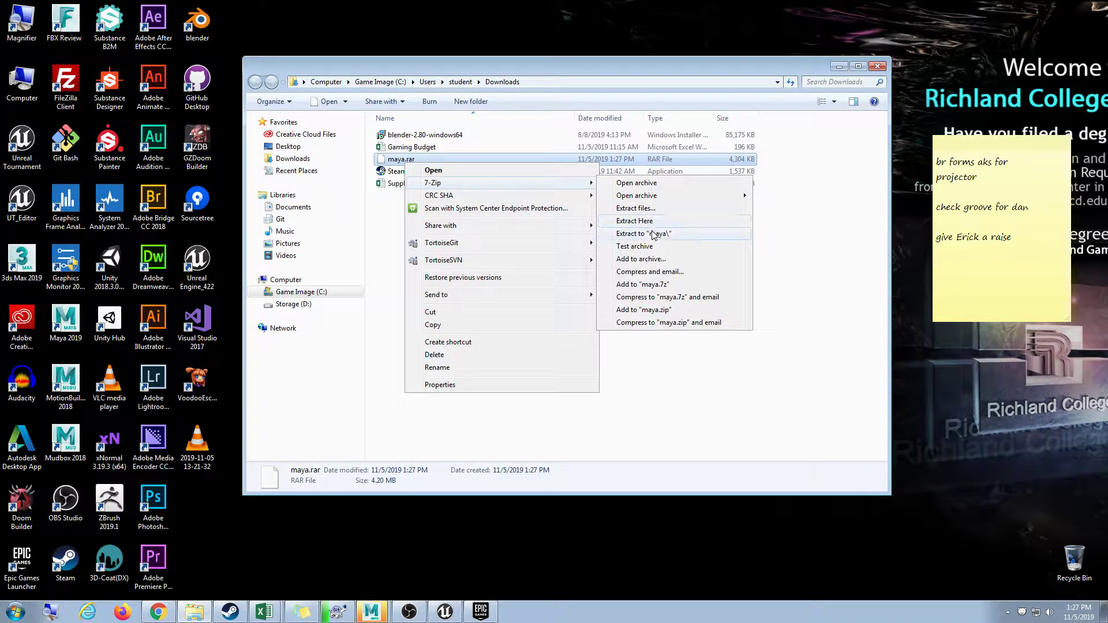
pyautogui.click(653, 234)
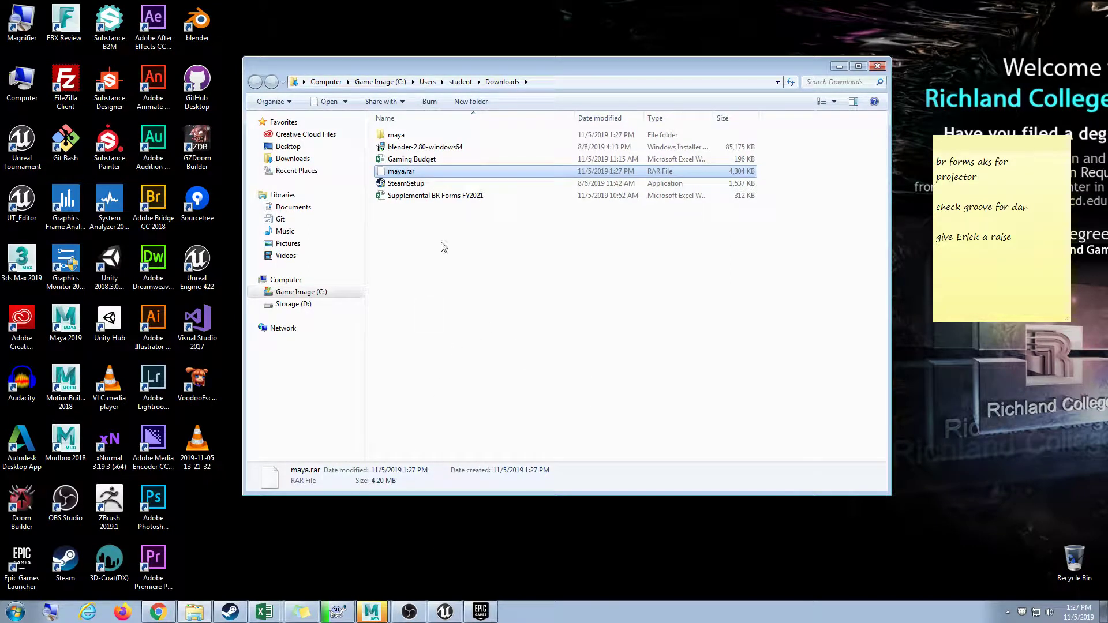
pyautogui.doubleClick(402, 136)
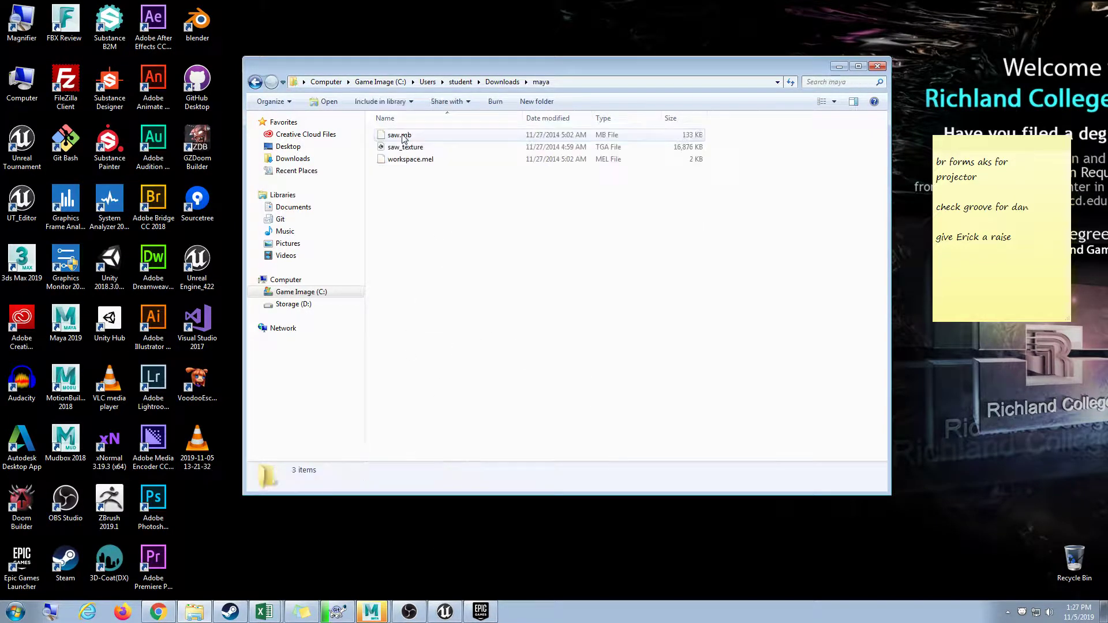
pyautogui.click(576, 83)
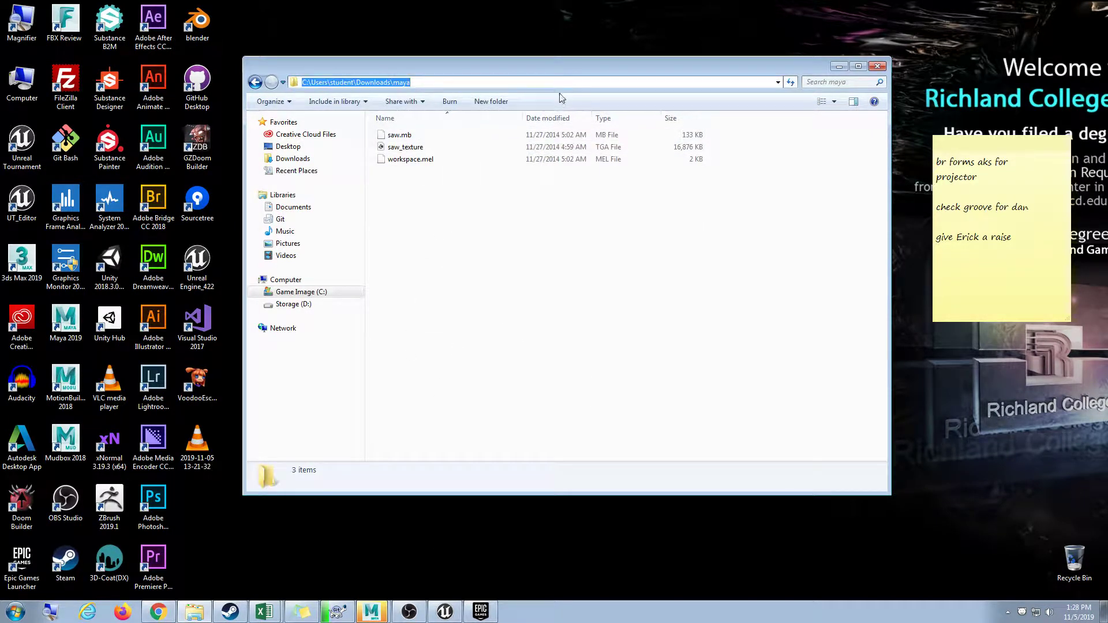
pyautogui.click(371, 612)
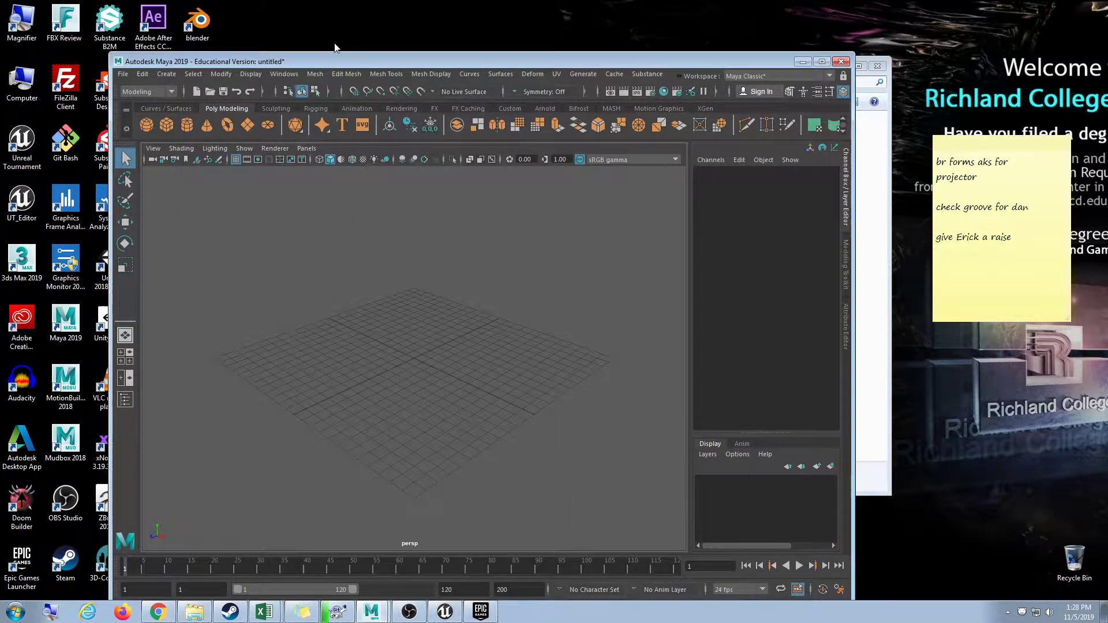
# Open saw.mb from the extracted maya folder, discarding the untitled scene.
pyautogui.moveTo(347, 62); pyautogui.dragTo(9, 3)
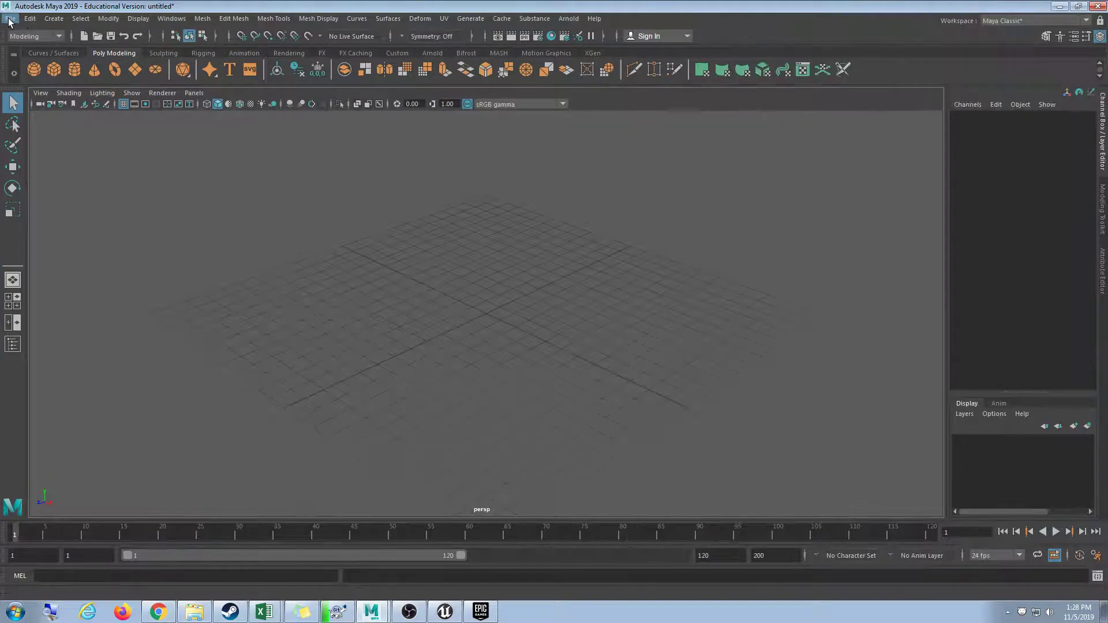
pyautogui.click(8, 18)
pyautogui.click(35, 44)
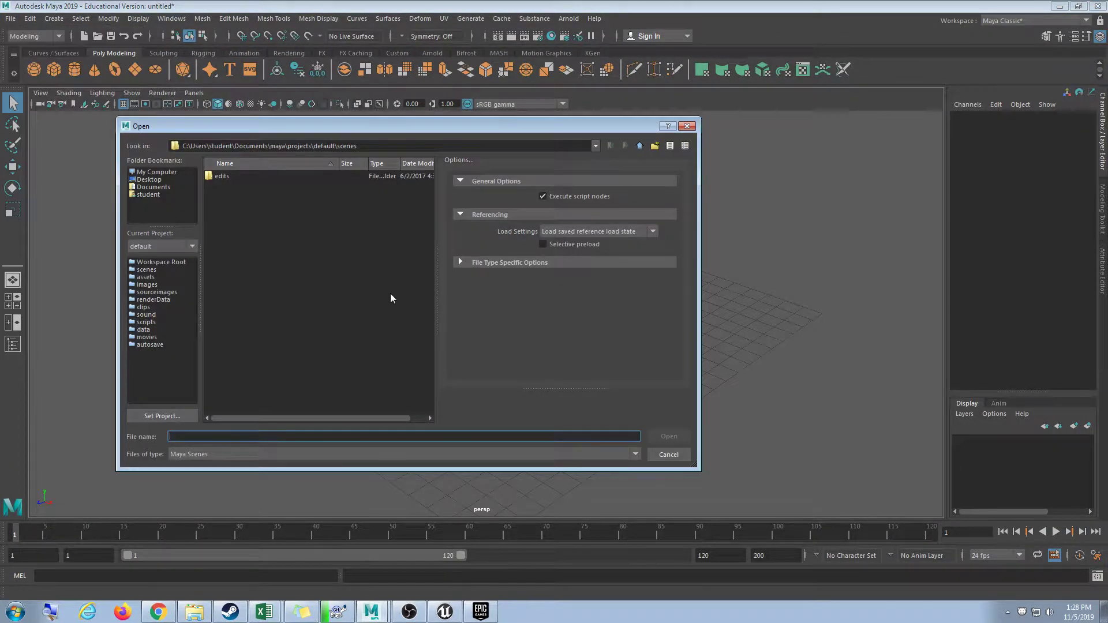
pyautogui.doubleClick(245, 173)
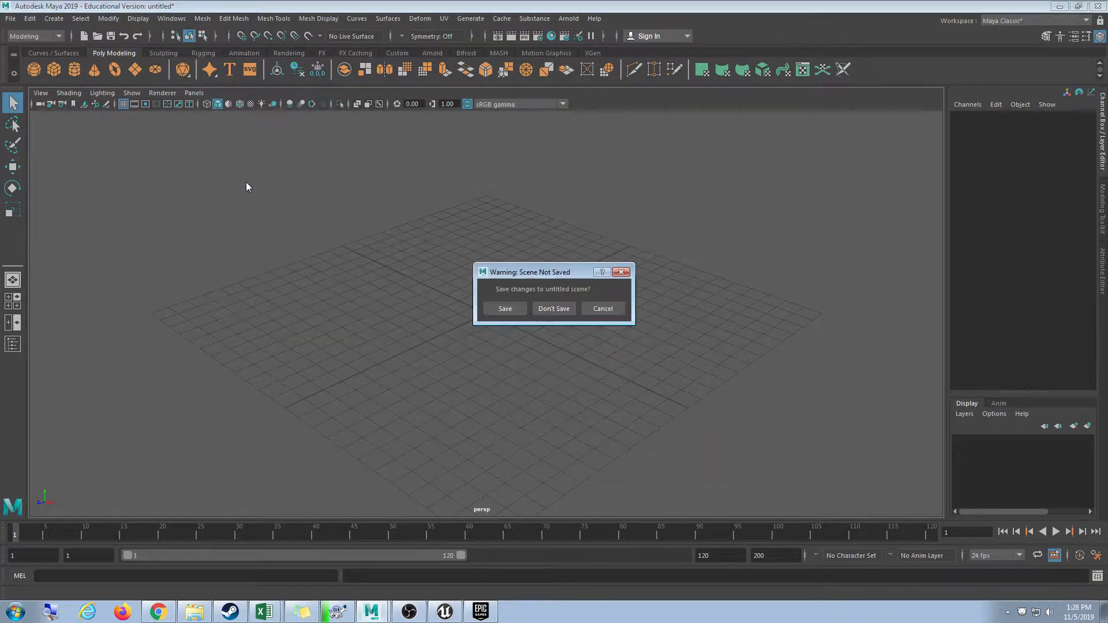
pyautogui.click(554, 309)
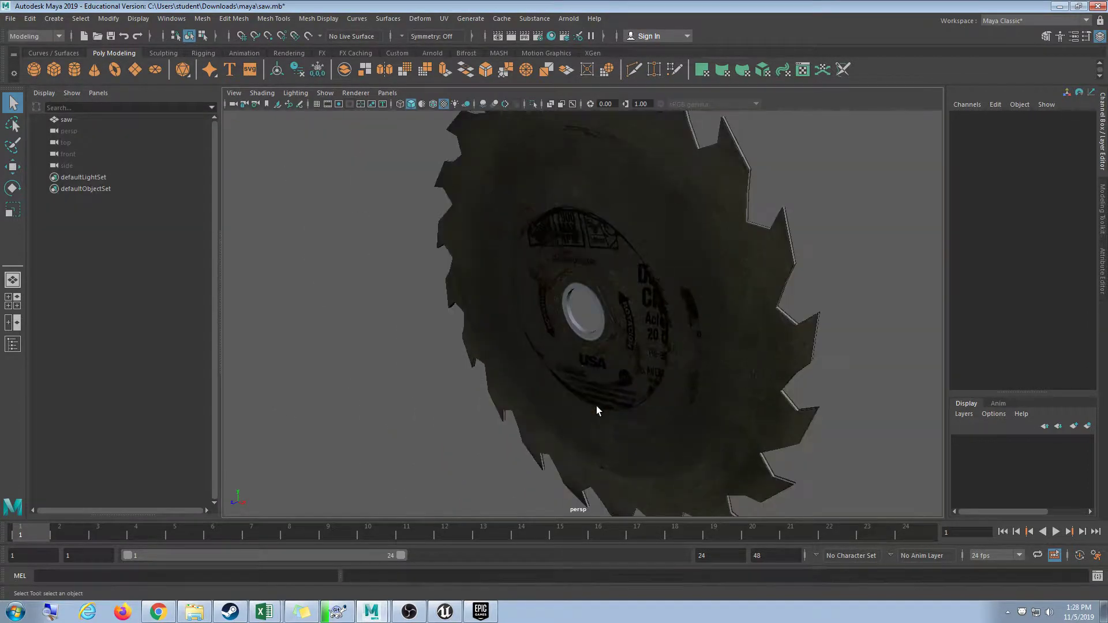
# Orbit to face the saw, select it, and display it in wireframe.
pyautogui.scroll(-5, 549, 375)
pyautogui.keyDown('alt'); pyautogui.moveTo(495, 349); pyautogui.dragTo(673, 369); pyautogui.keyUp('alt')
pyautogui.click(655, 336)
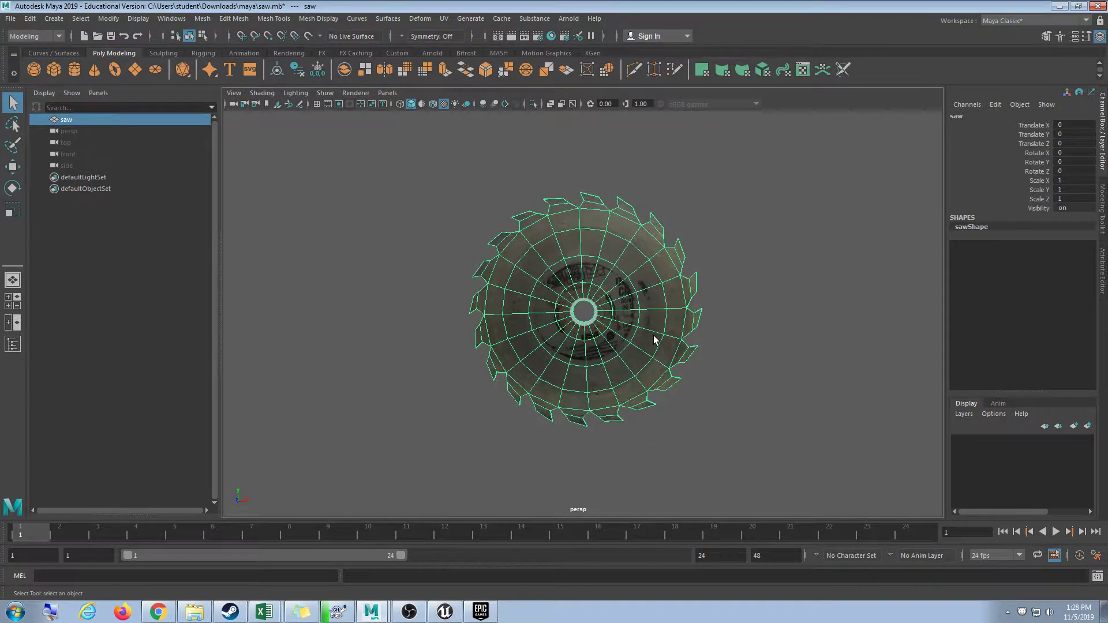
pyautogui.press('4')
pyautogui.scroll(10, 639, 344)
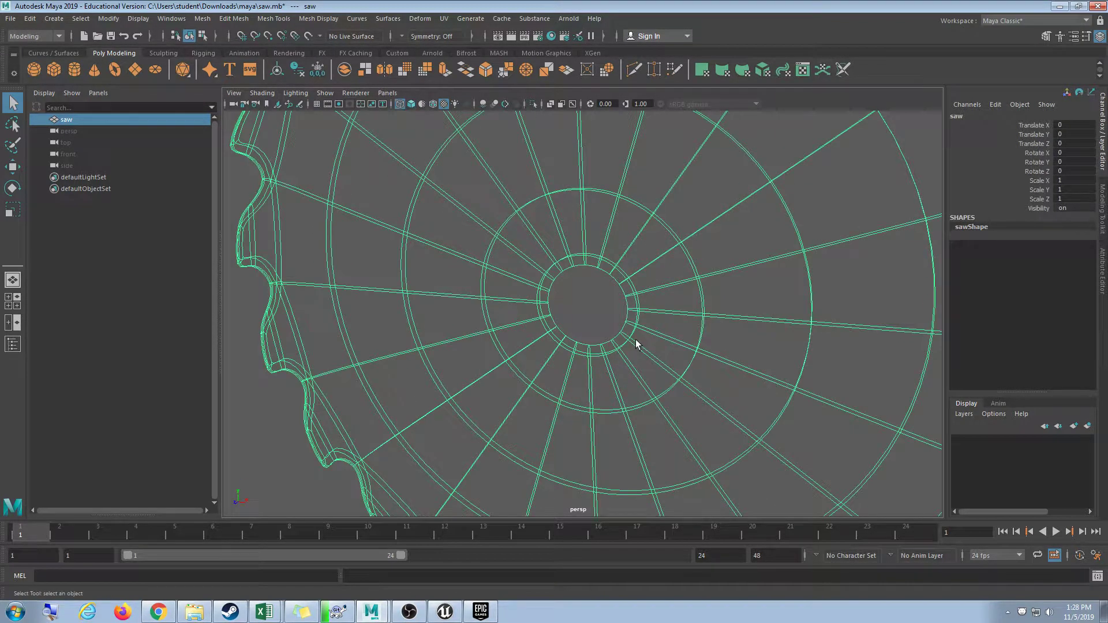
pyautogui.press('5')
pyautogui.press('4')
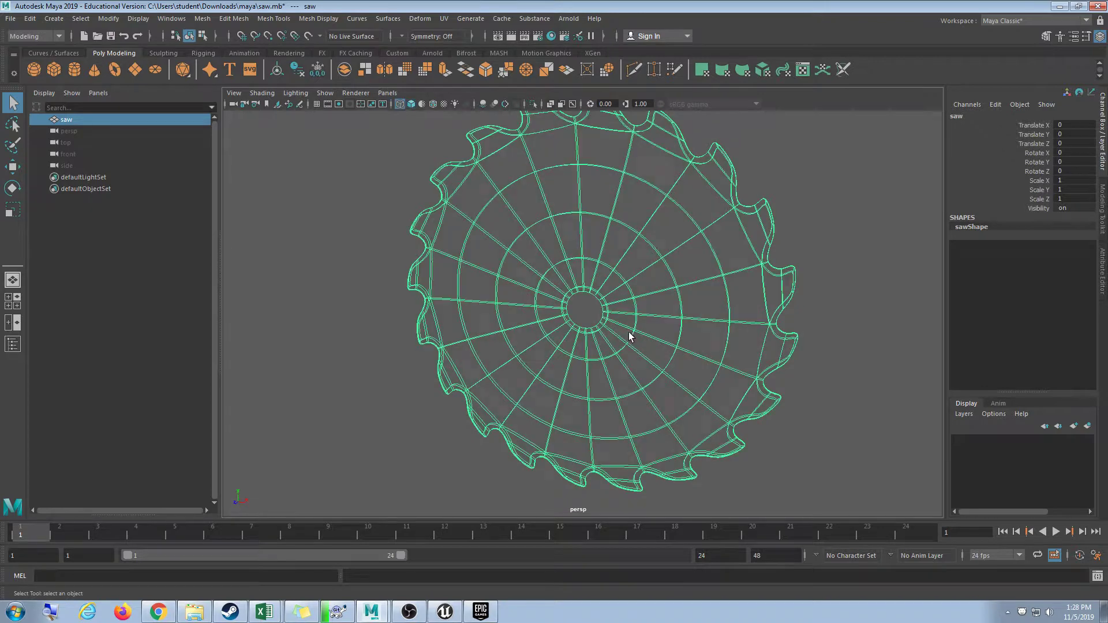
pyautogui.scroll(5, 630, 341)
pyautogui.scroll(-8, 629, 335)
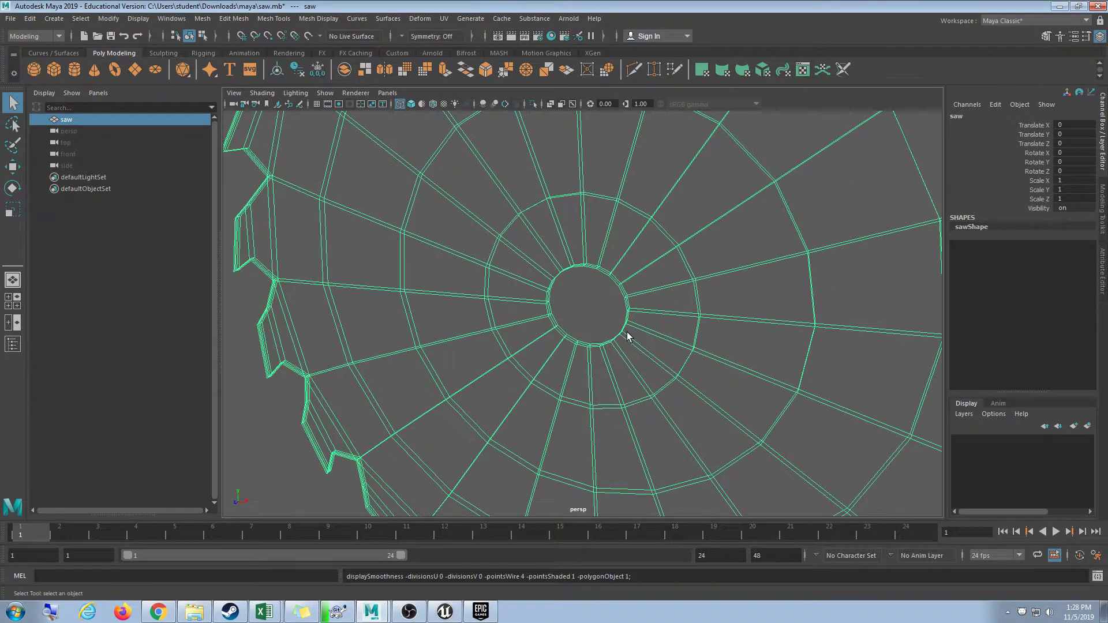
pyautogui.keyDown('alt'); pyautogui.moveTo(629, 332); pyautogui.dragTo(576, 331); pyautogui.keyUp('alt')
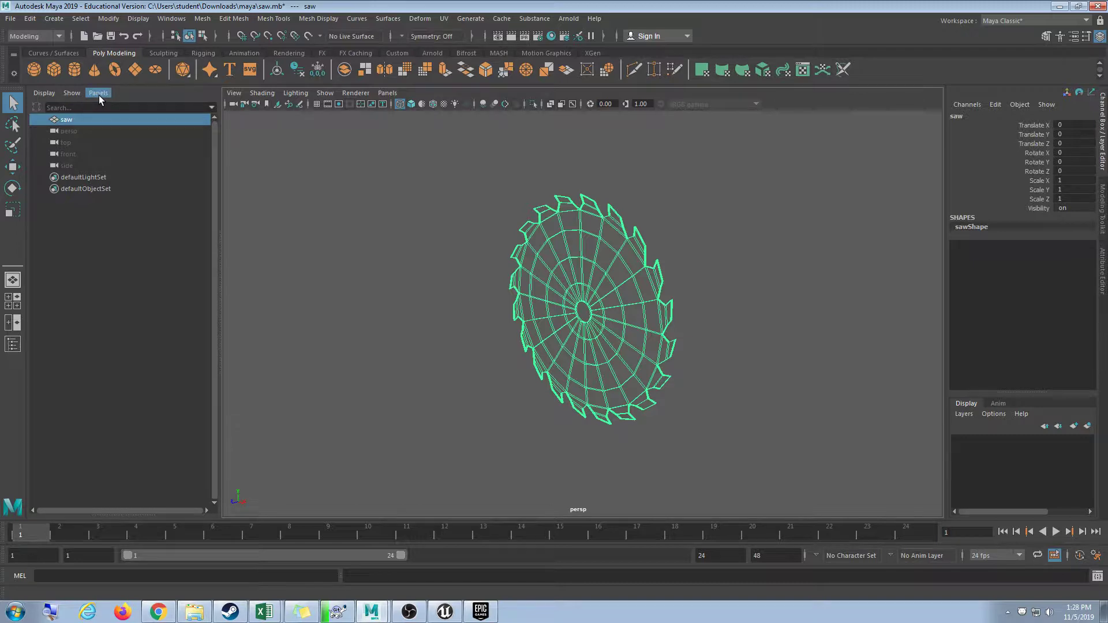
# Switch to four views, maximize the perspective panel, and turn on the grid.
pyautogui.click(19, 302)
pyautogui.click(561, 209)
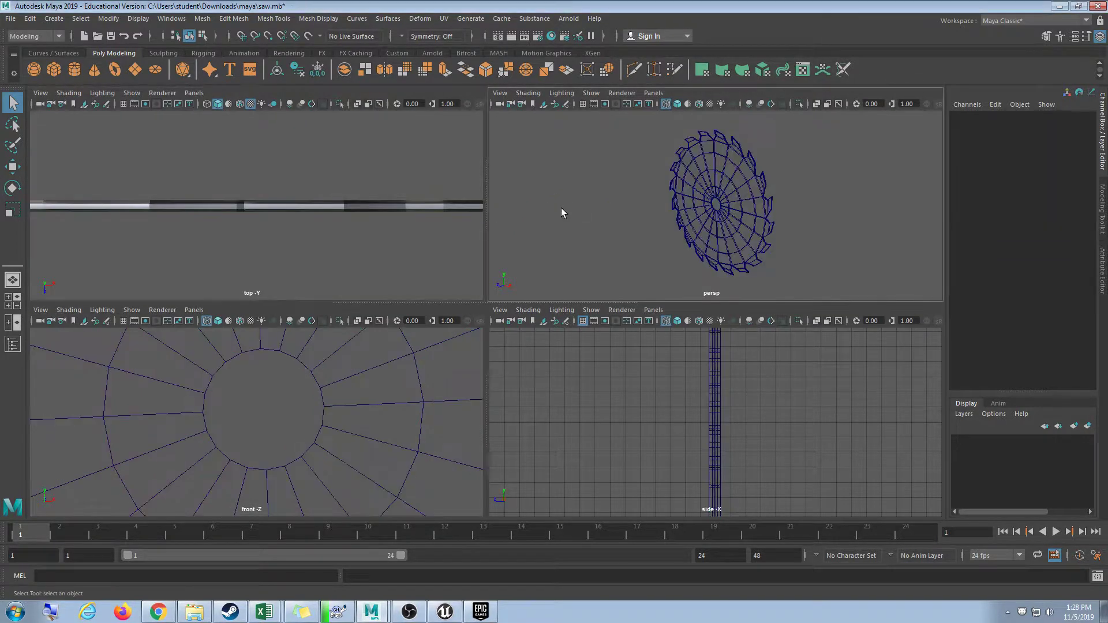
pyautogui.press('space')
pyautogui.scroll(6, 536, 302)
pyautogui.scroll(-4, 512, 296)
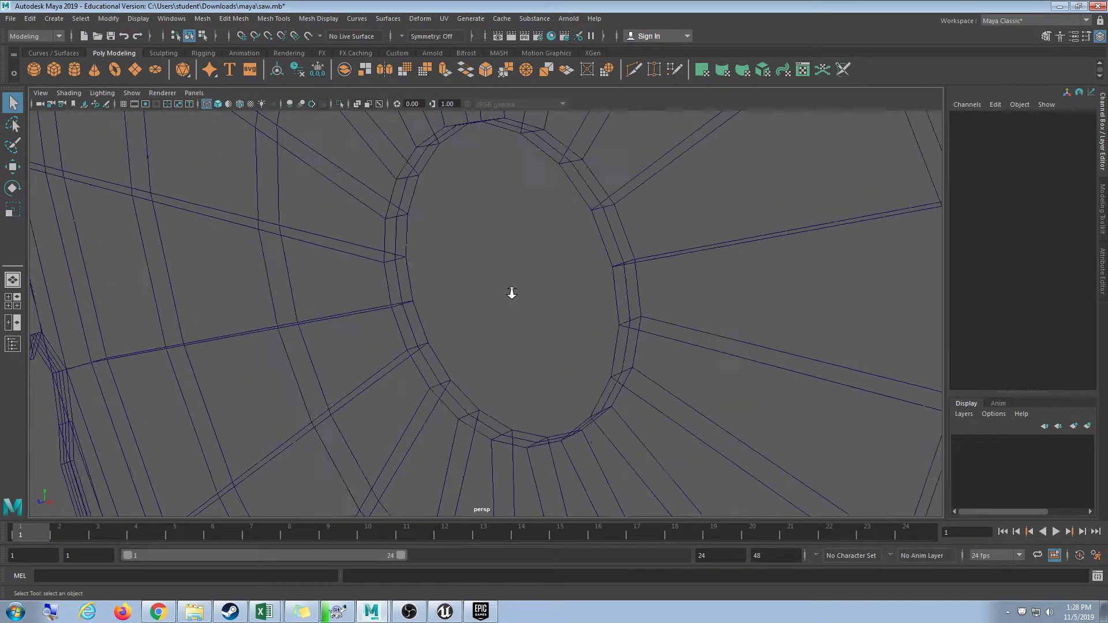
pyautogui.click(130, 93)
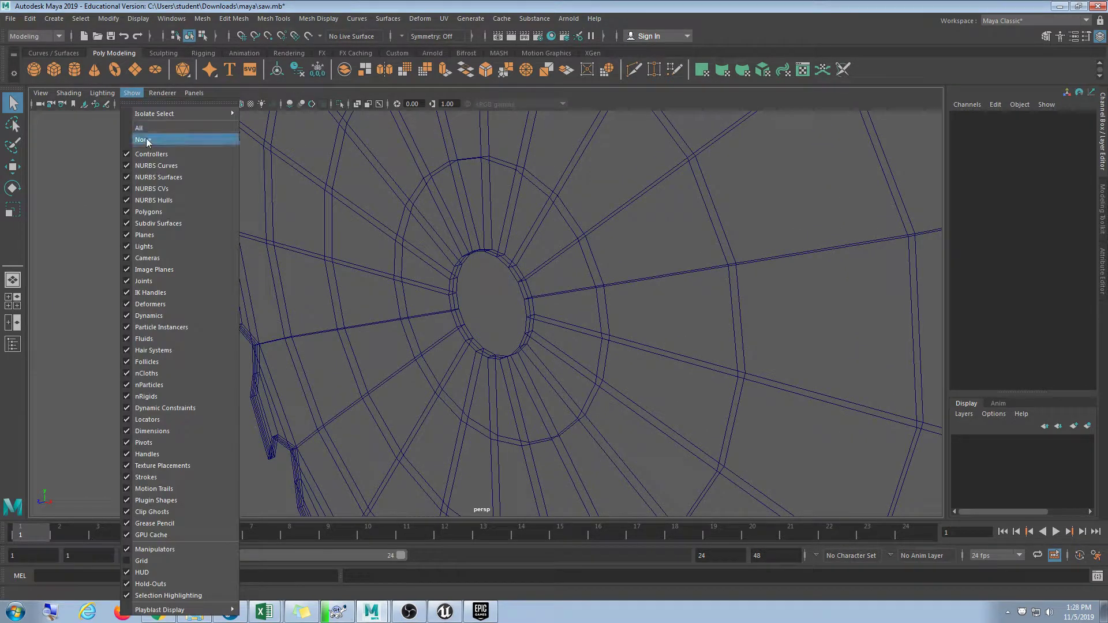
pyautogui.click(174, 562)
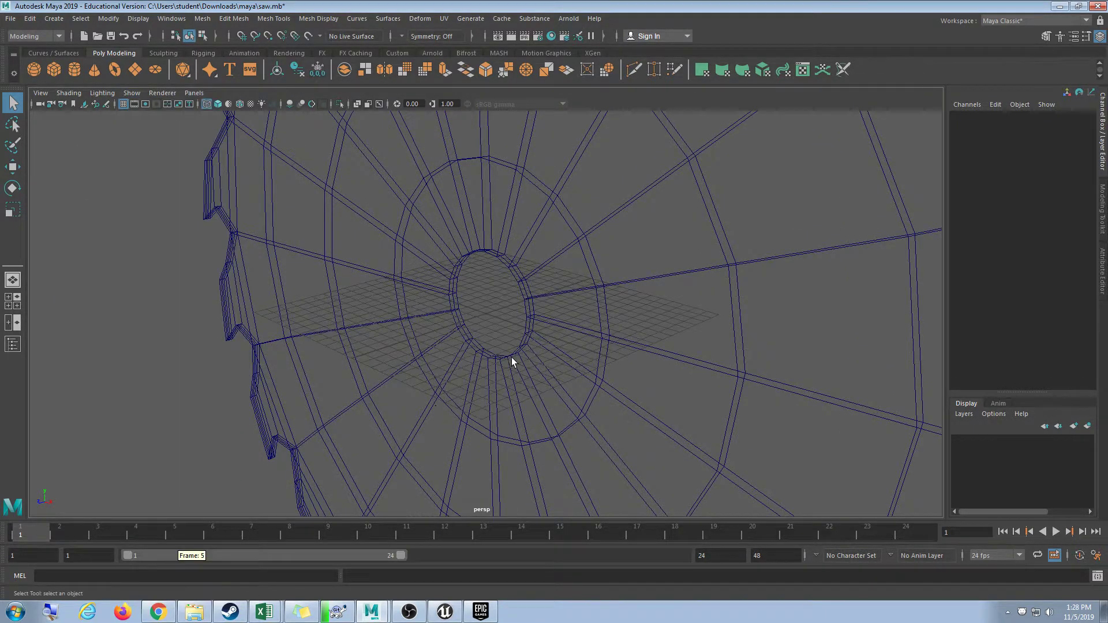
pyautogui.scroll(-6, 479, 355)
# Orbit and zoom to frame the saw, then switch over to the Unreal Editor.
pyautogui.keyDown('alt'); pyautogui.moveTo(445, 348); pyautogui.dragTo(580, 344); pyautogui.keyUp('alt')
pyautogui.scroll(-3, 584, 363)
pyautogui.scroll(3, 584, 361)
pyautogui.scroll(-5, 584, 359)
pyautogui.scroll(5, 611, 348)
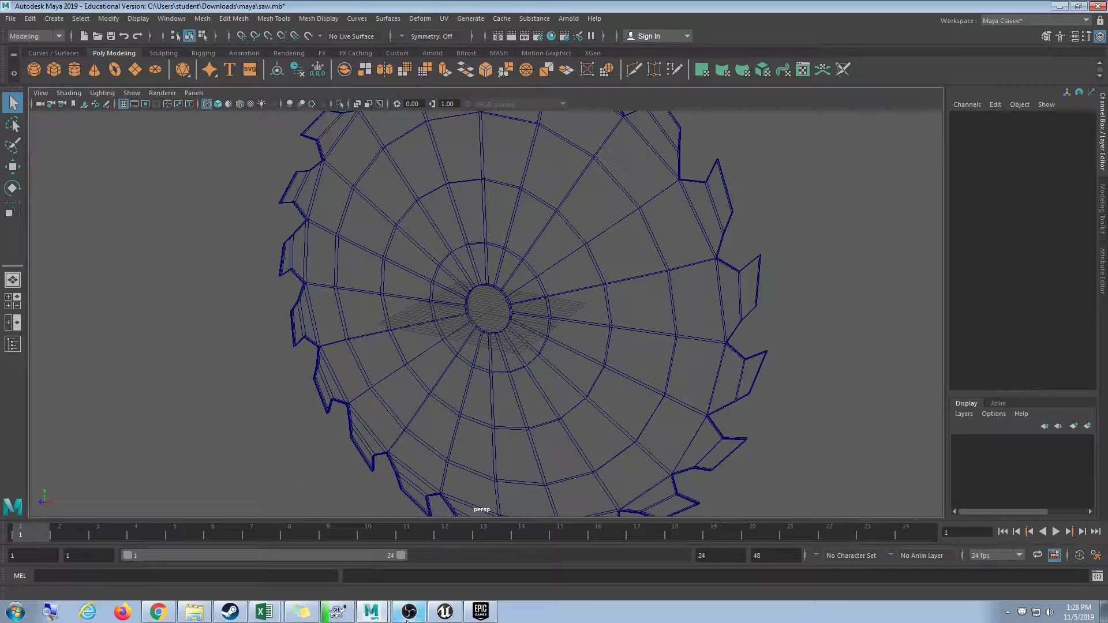
pyautogui.click(446, 613)
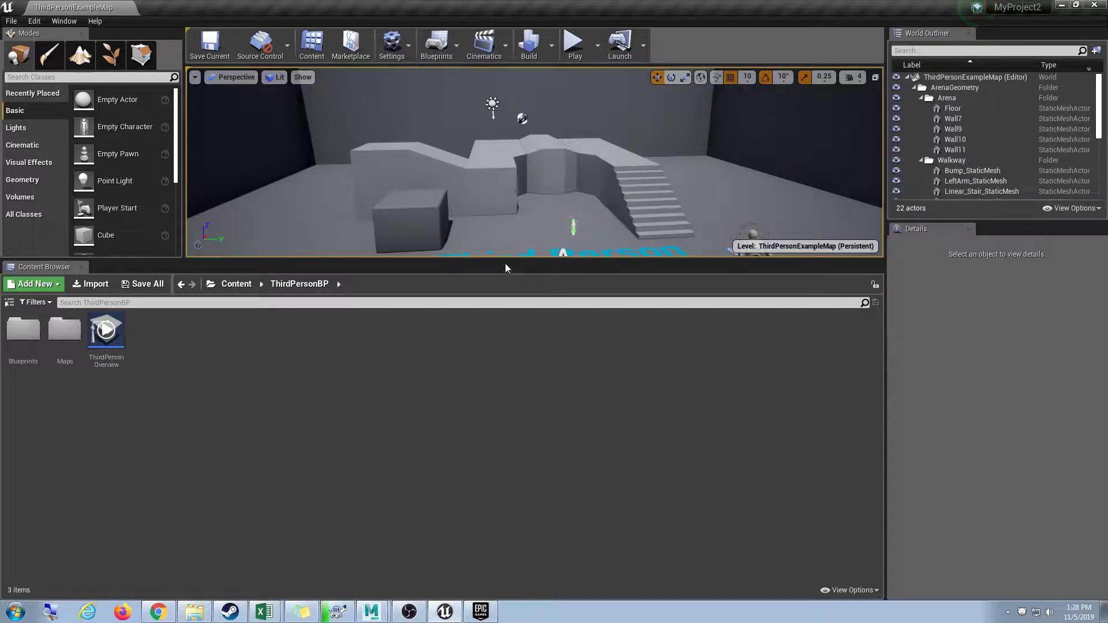
pyautogui.moveTo(506, 268); pyautogui.dragTo(506, 442)
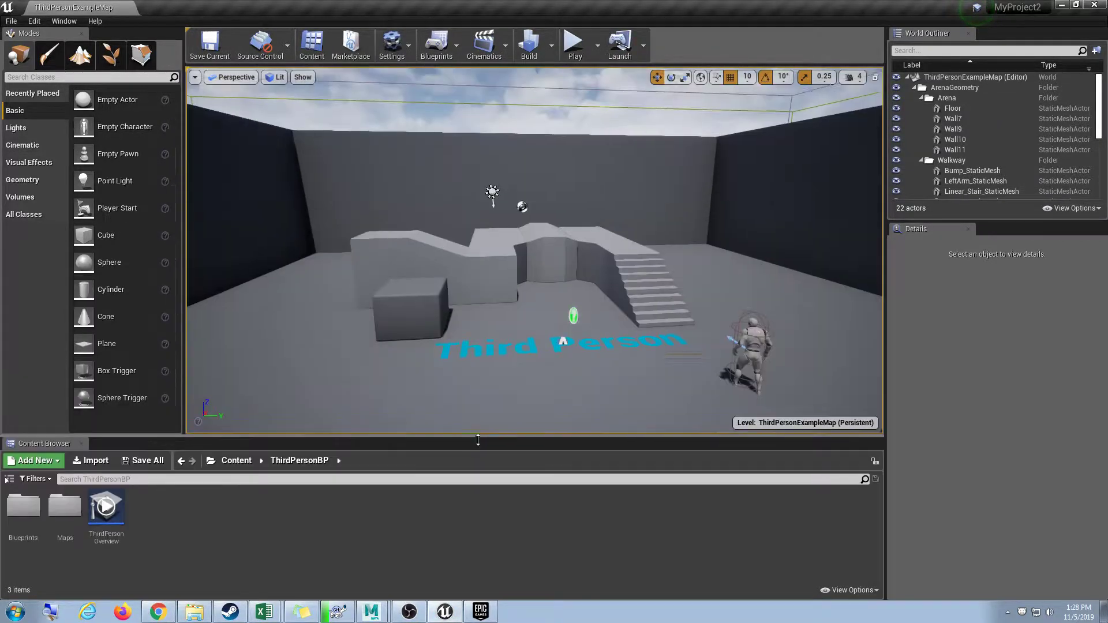
pyautogui.moveTo(508, 323); pyautogui.dragTo(448, 323, button='right')
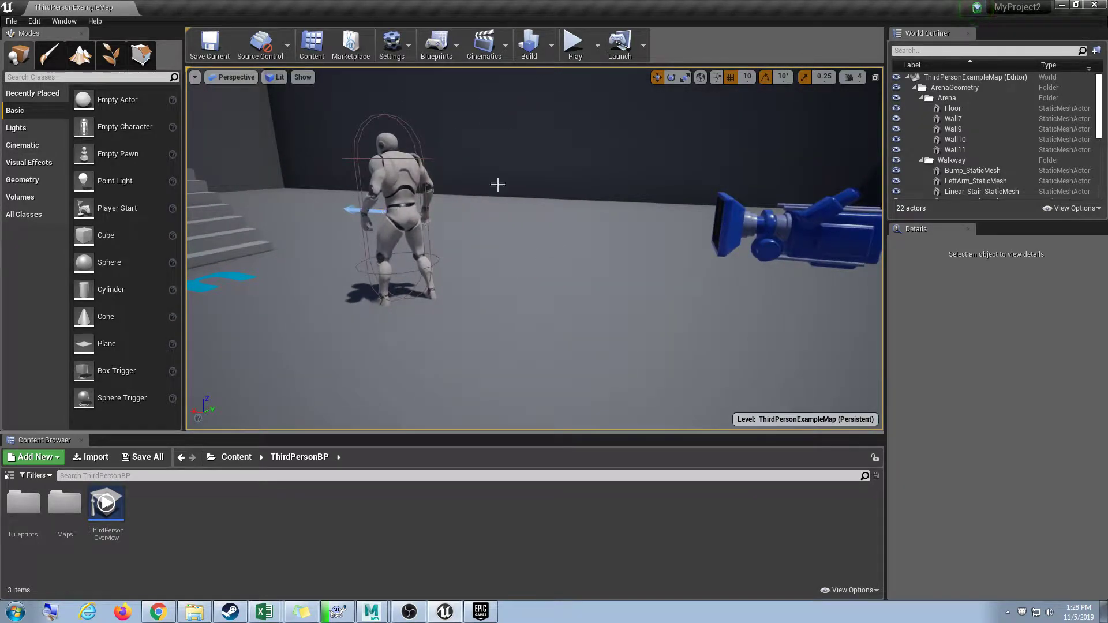
pyautogui.click(1065, 6)
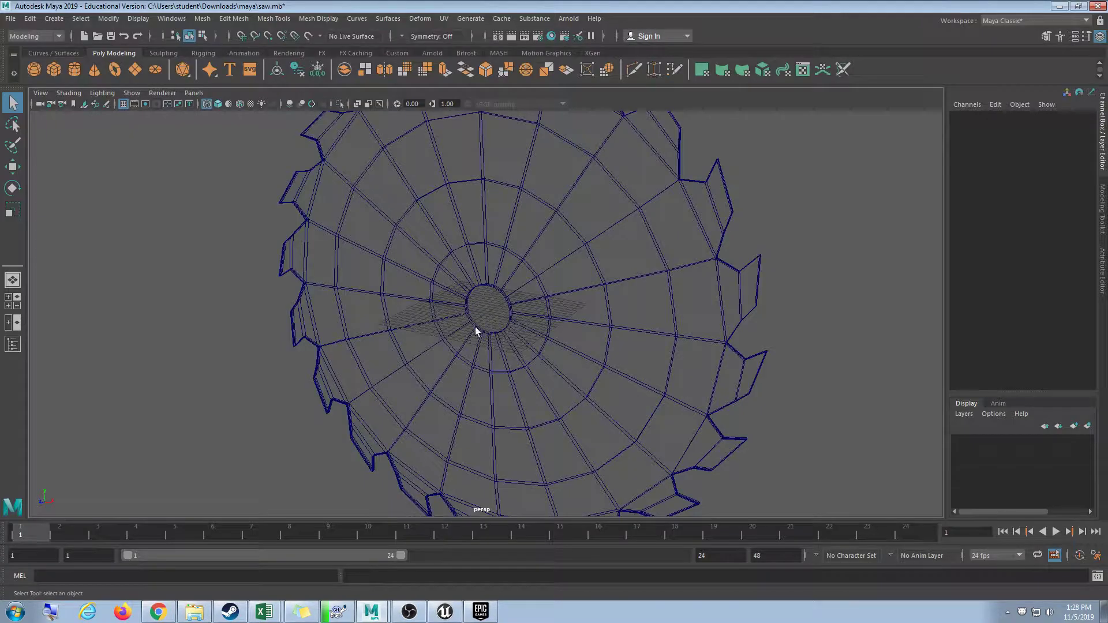
# Start Export All to the Desktop with FBX export as the file type.
pyautogui.click(12, 18)
pyautogui.click(58, 171)
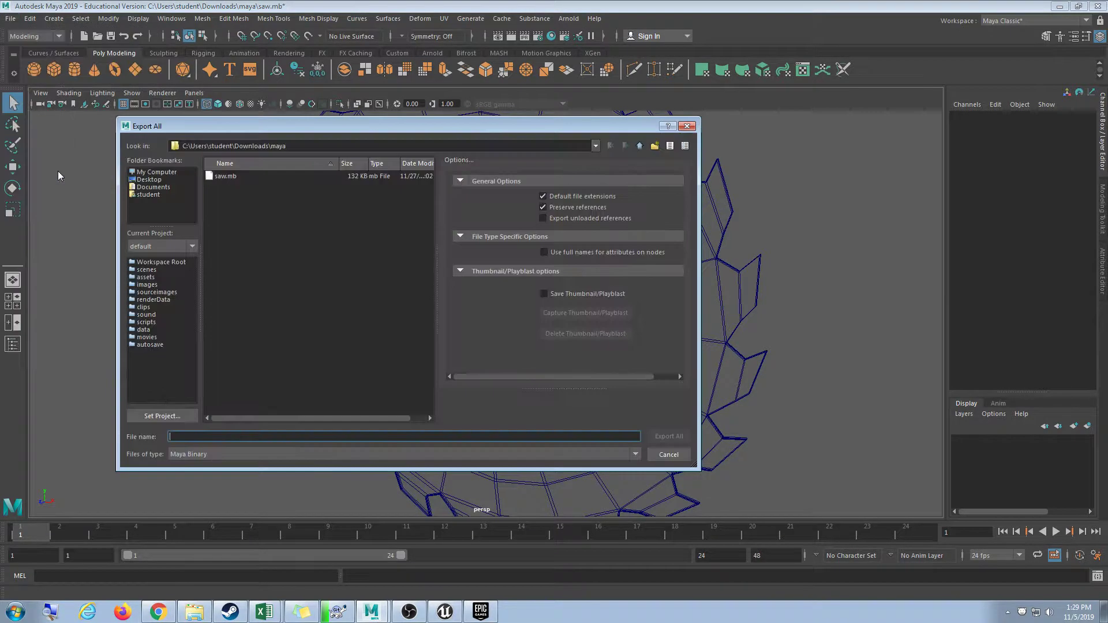
pyautogui.click(150, 173)
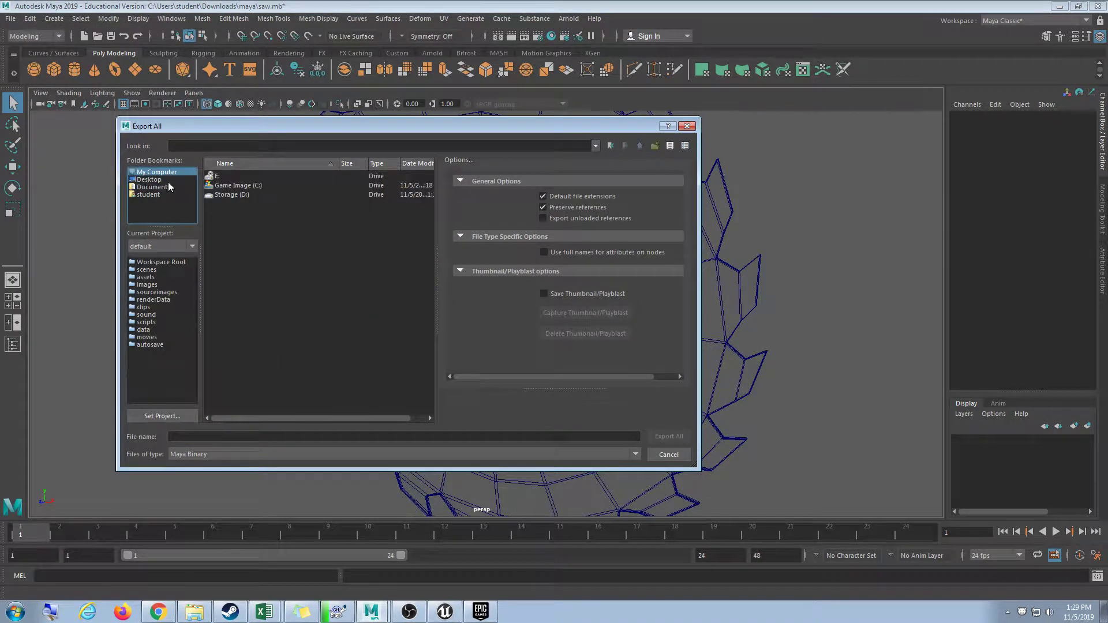
pyautogui.click(149, 179)
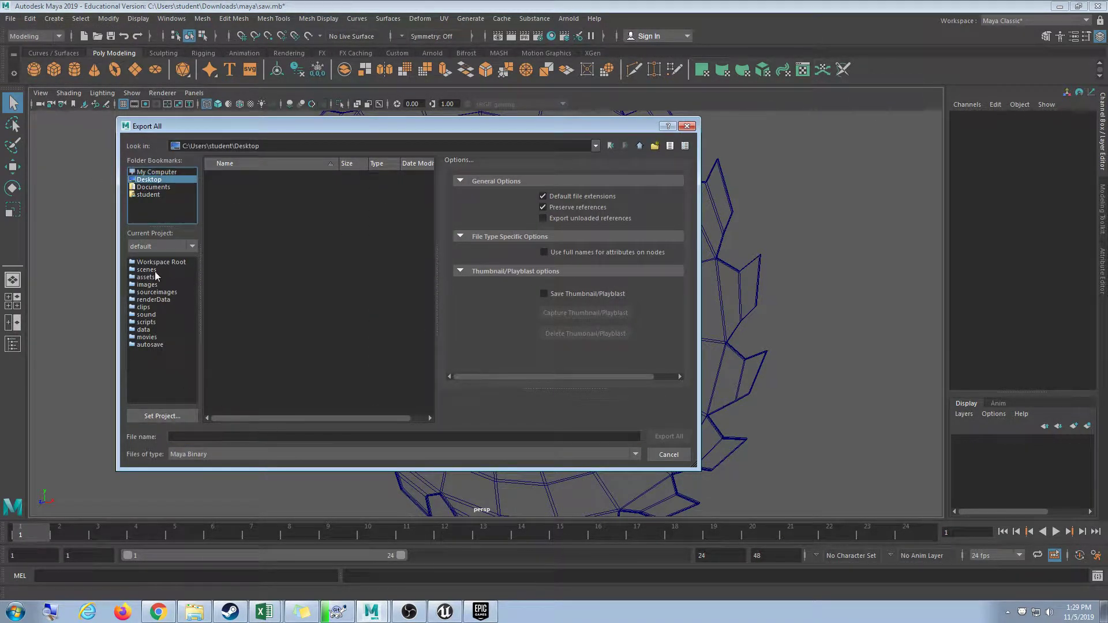
pyautogui.click(292, 453)
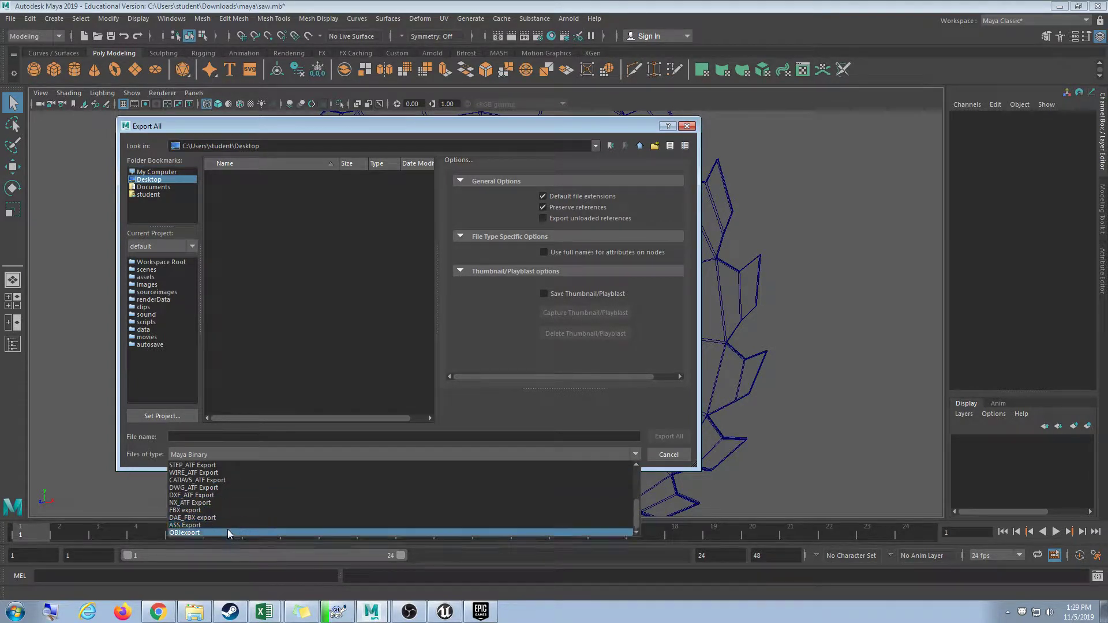
pyautogui.click(226, 510)
pyautogui.scroll(-3, 507, 318)
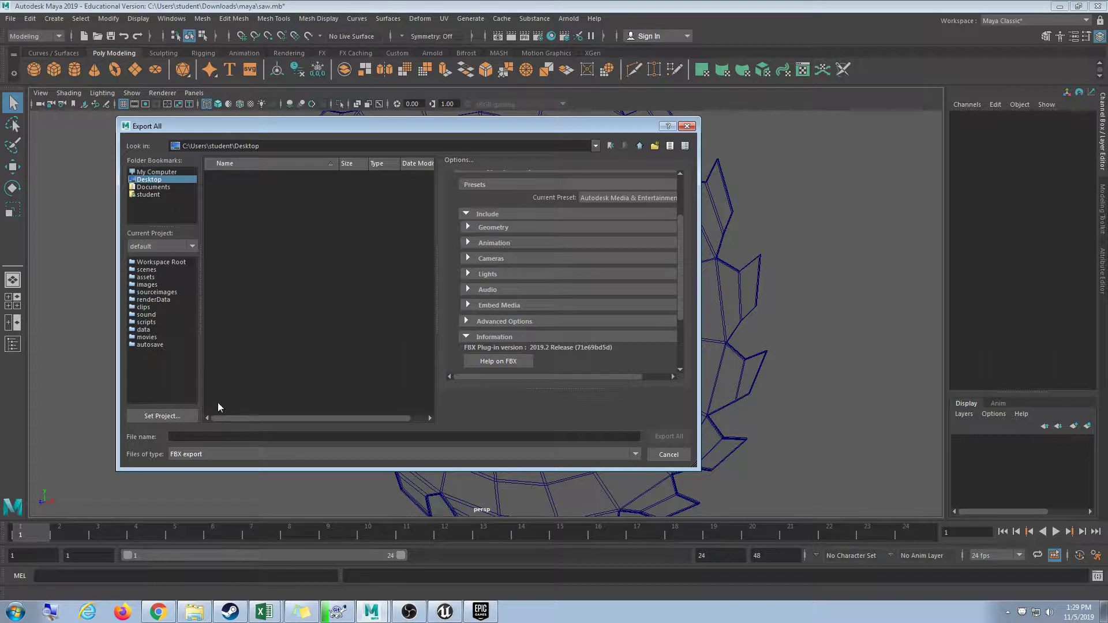
# Expand Geometry and Embed Media options, export as SawBlade.fbx, and select it on the desktop.
pyautogui.click(199, 438)
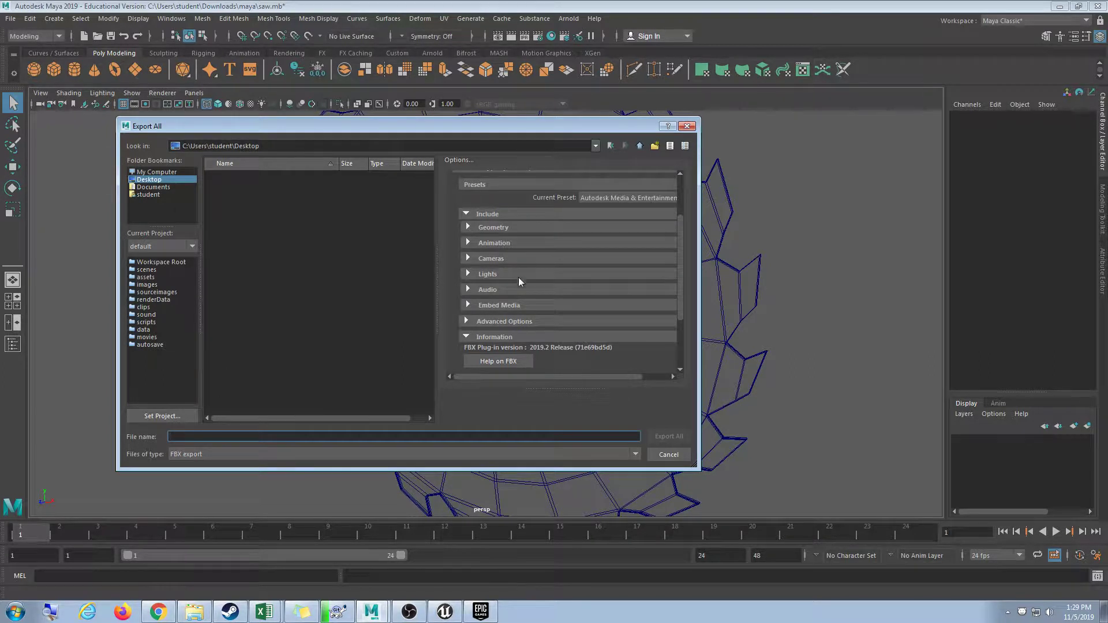
pyautogui.click(494, 228)
pyautogui.scroll(-6, 612, 241)
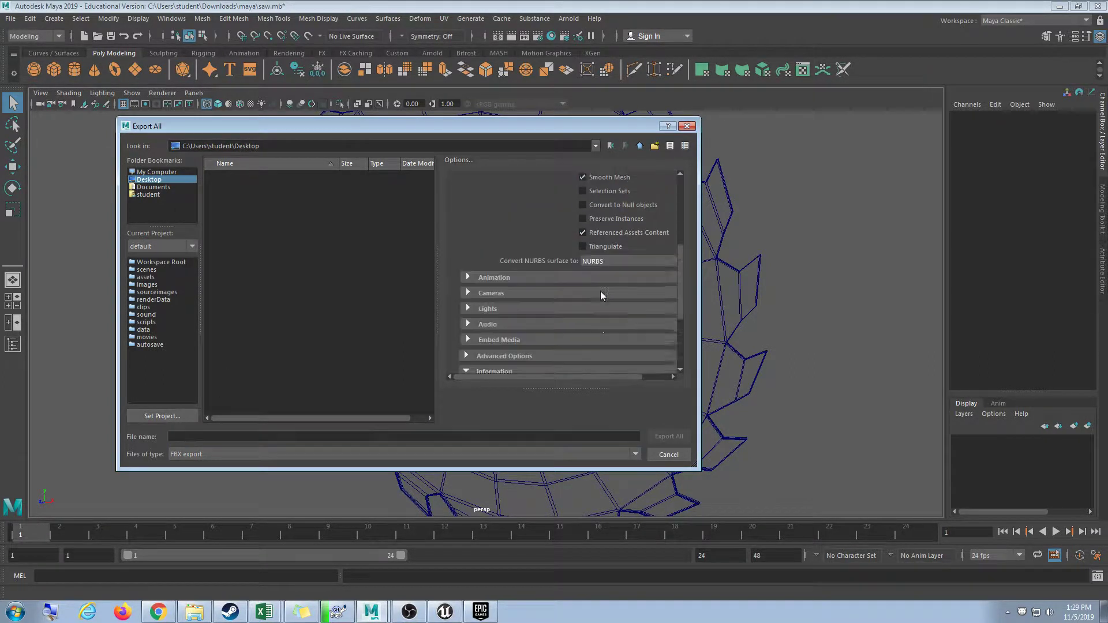
pyautogui.scroll(6, 591, 295)
pyautogui.scroll(-4, 571, 297)
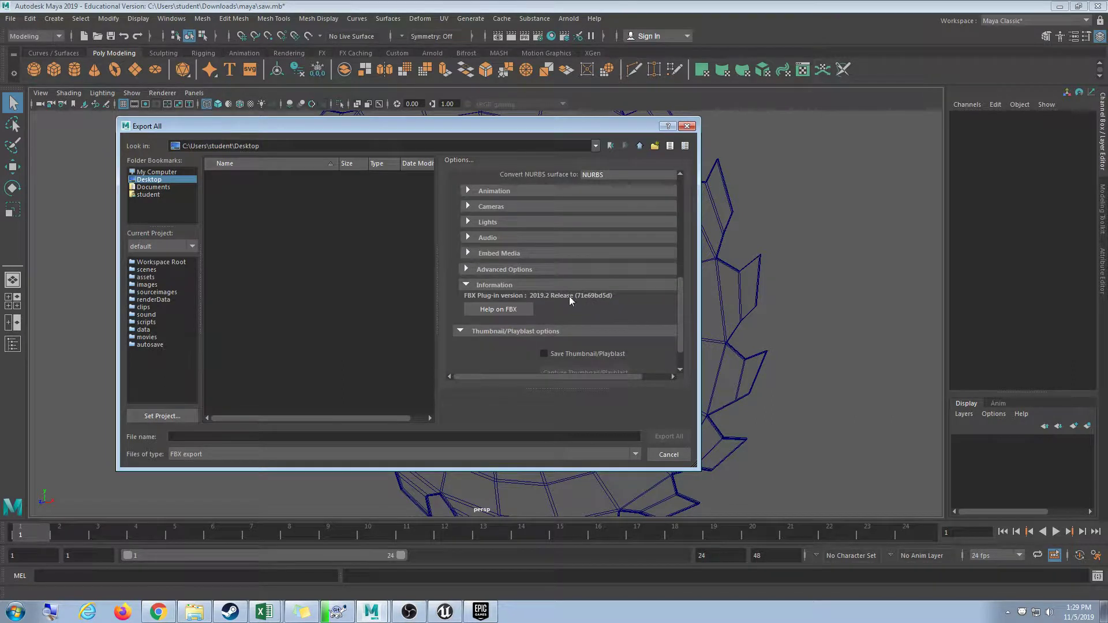
pyautogui.click(514, 255)
pyautogui.click(257, 438)
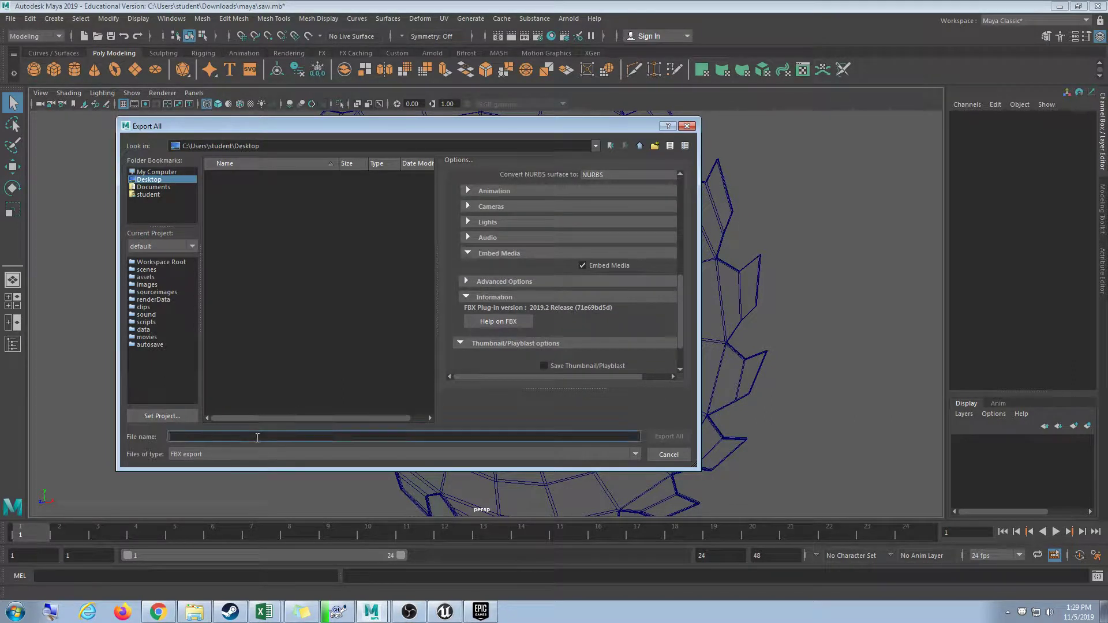
pyautogui.write('SA')
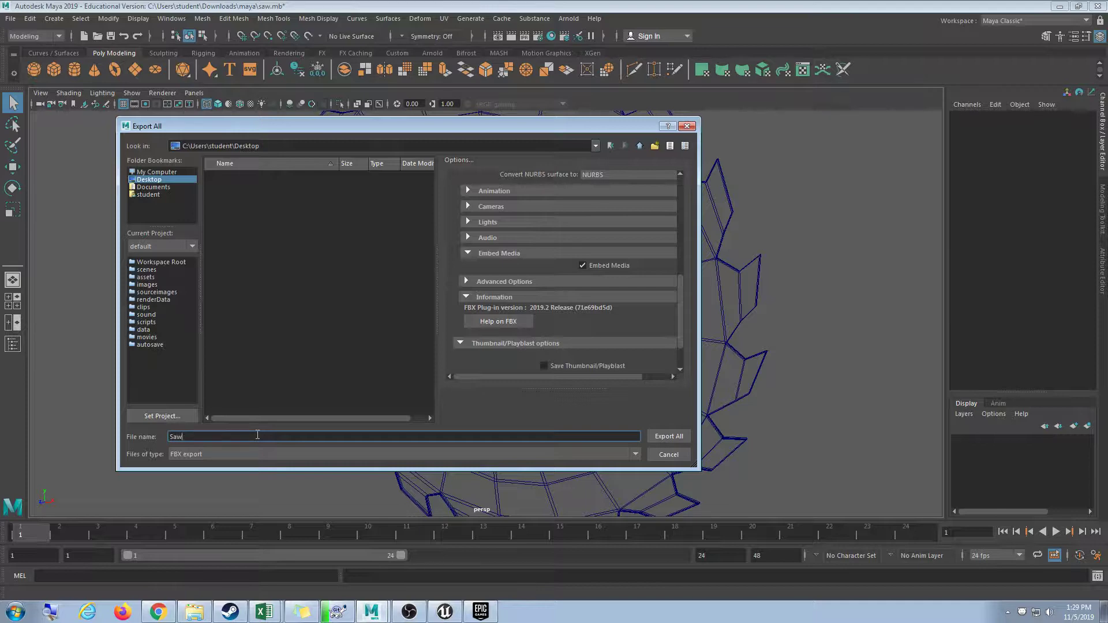
pyautogui.press('Return')
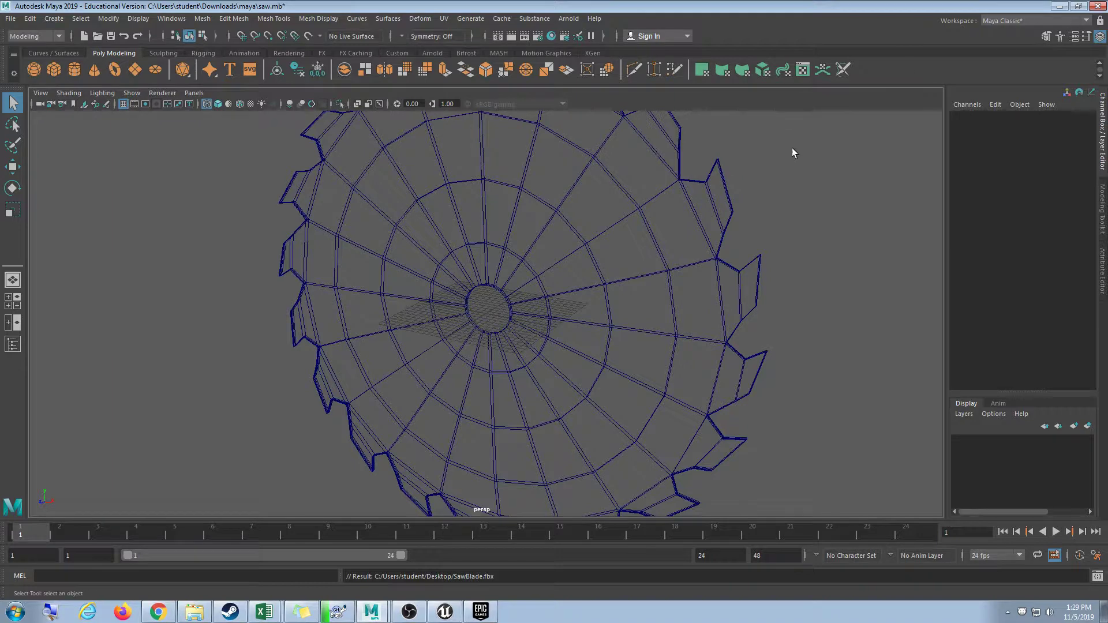
pyautogui.click(1060, 8)
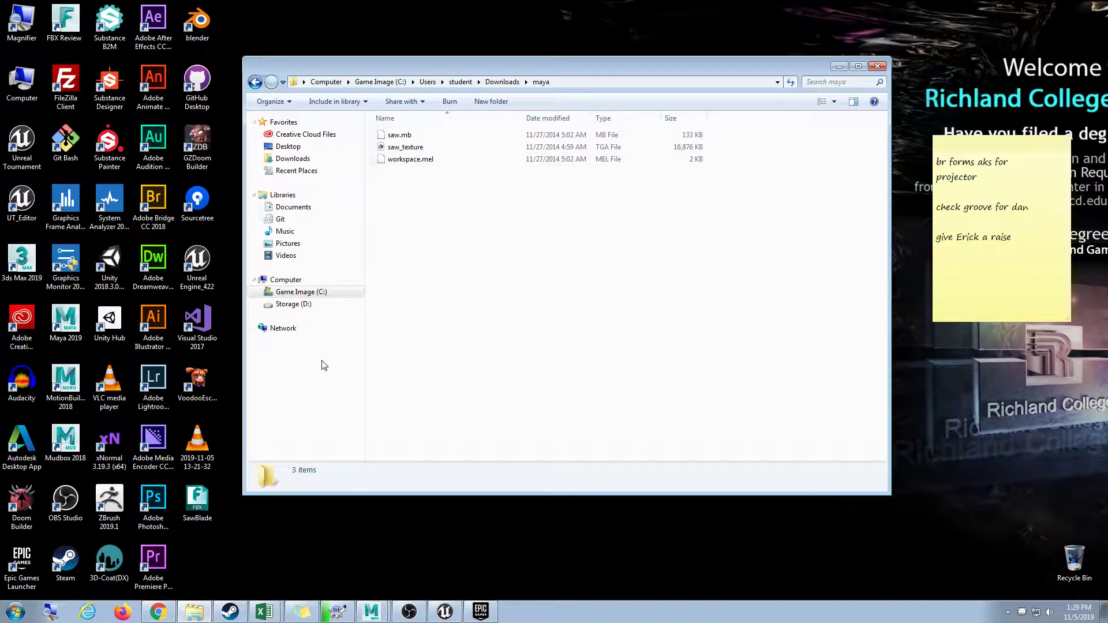
pyautogui.click(197, 500)
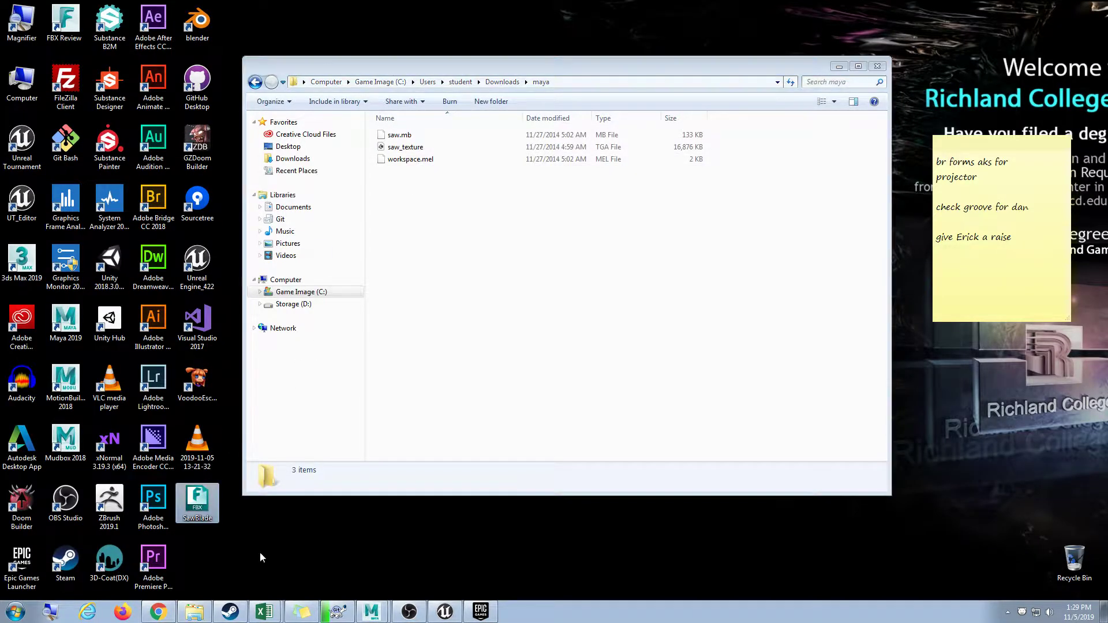
# Import SawBlade.fbx into ThirdPersonBP with Import All and place the SawBlade mesh beside the character.
pyautogui.click(445, 612)
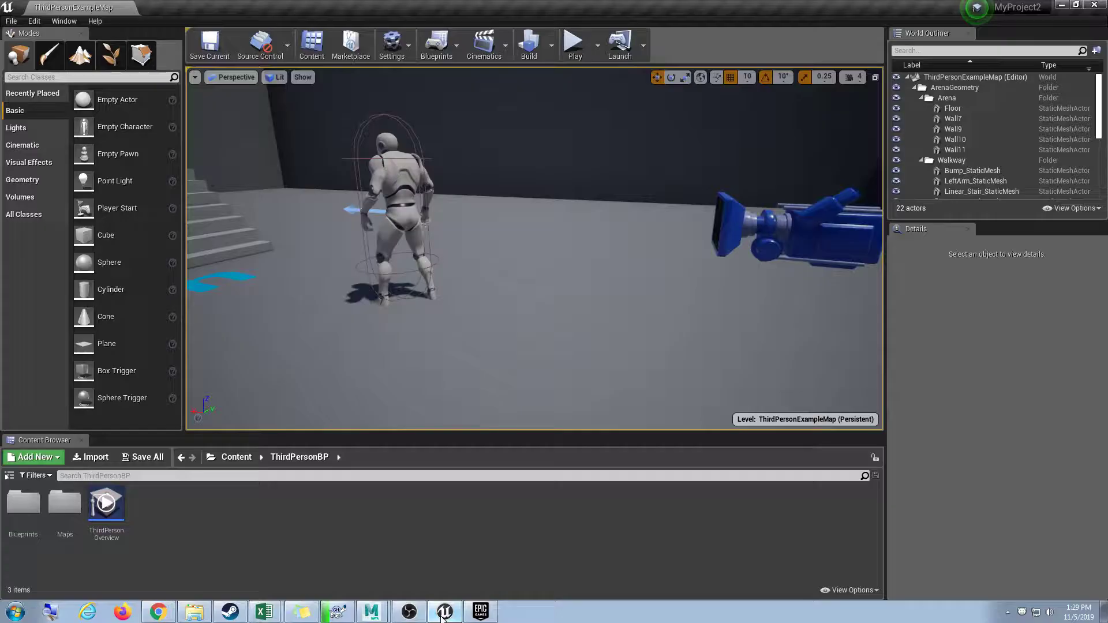
pyautogui.moveTo(441, 616); pyautogui.dragTo(254, 531)
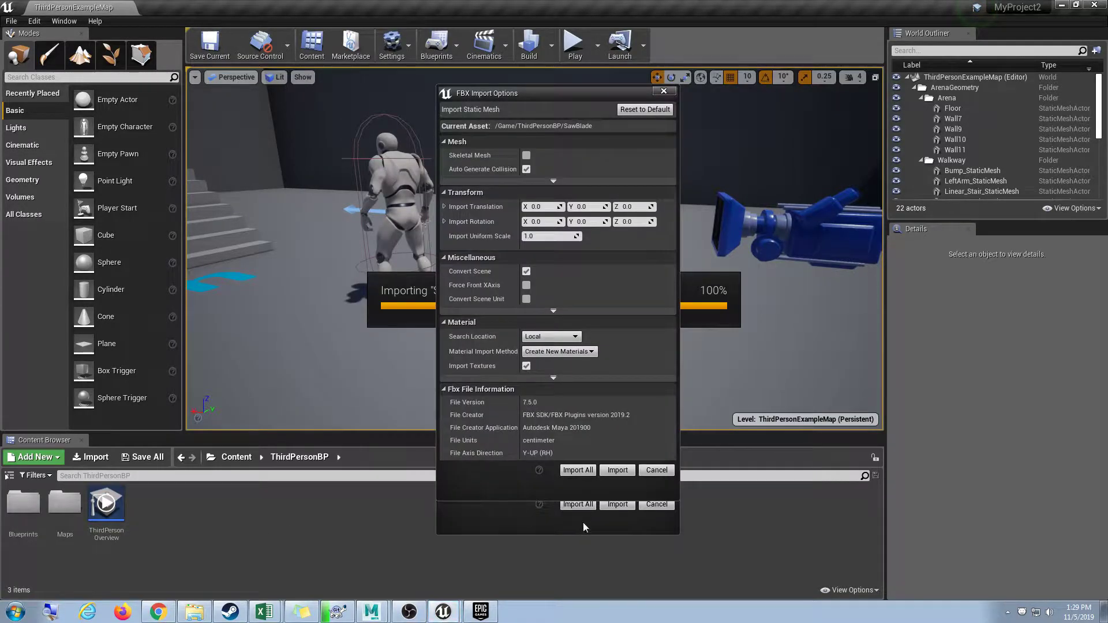
pyautogui.click(580, 470)
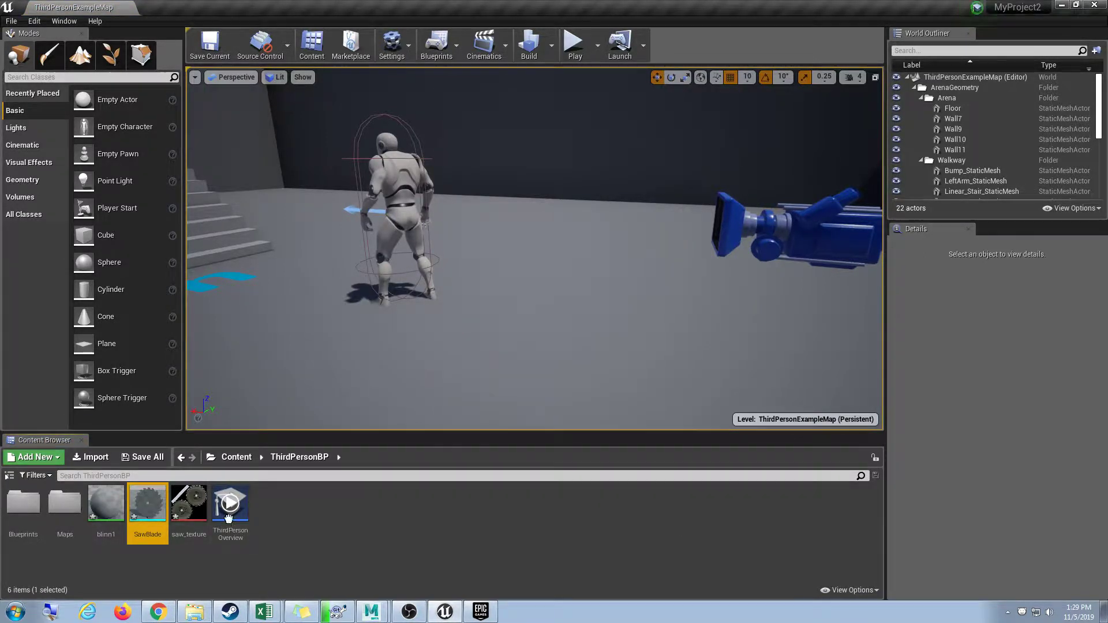
pyautogui.moveTo(148, 502); pyautogui.dragTo(583, 259)
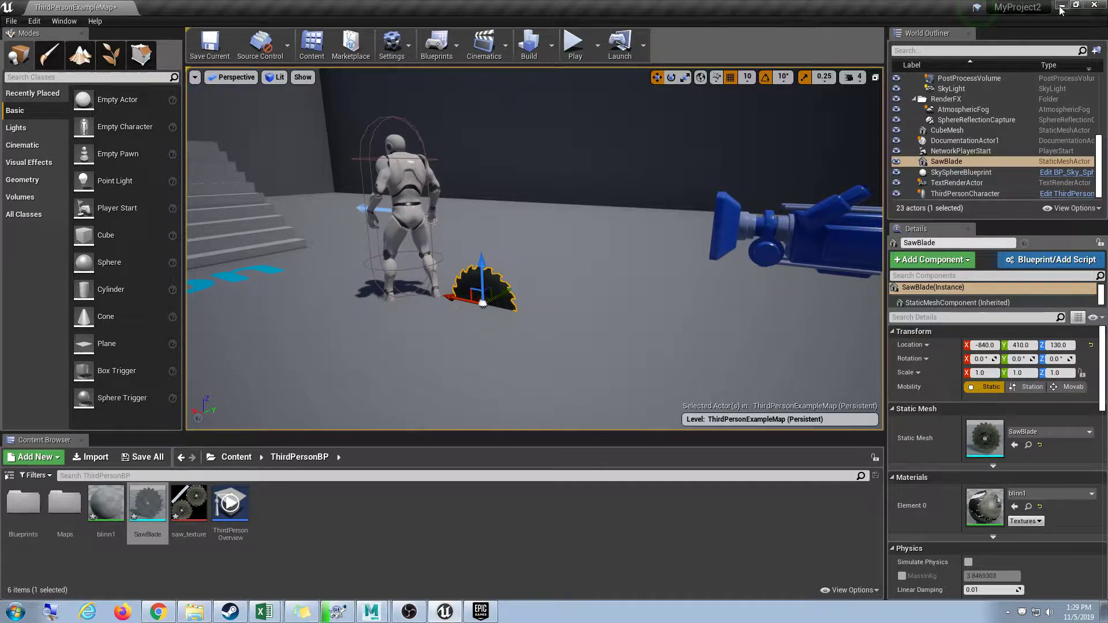
pyautogui.click(1061, 5)
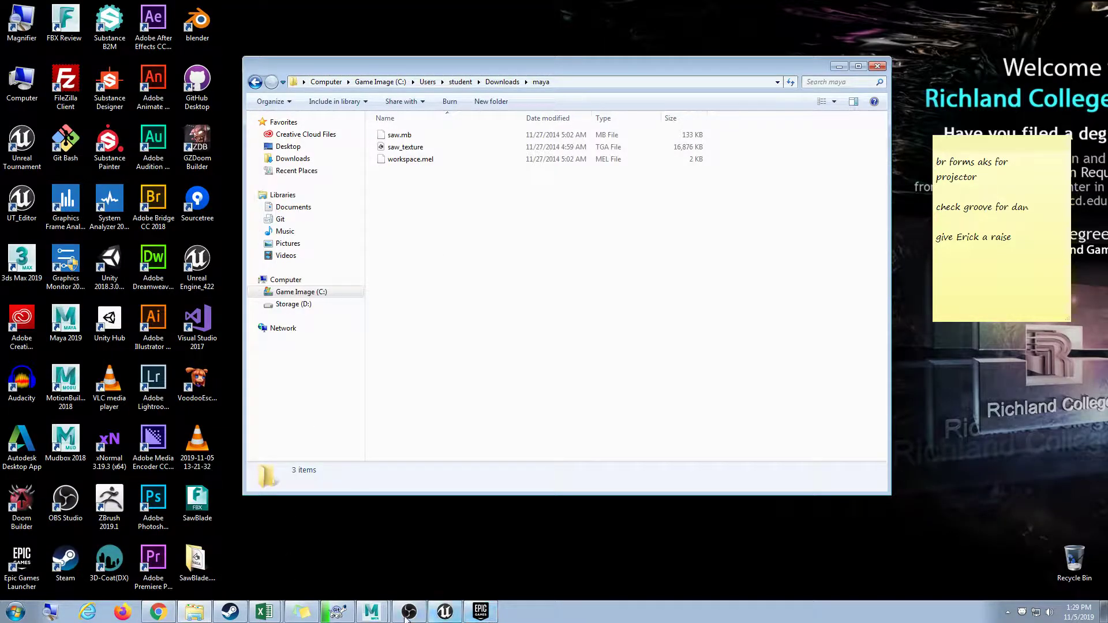
# Bring Maya back and orbit and zoom around the wireframe saw blade.
pyautogui.click(372, 612)
pyautogui.keyDown('alt'); pyautogui.moveTo(506, 419); pyautogui.dragTo(543, 411); pyautogui.keyUp('alt')
pyautogui.scroll(-5, 516, 349)
pyautogui.scroll(10, 552, 394)
pyautogui.scroll(-3, 484, 408)
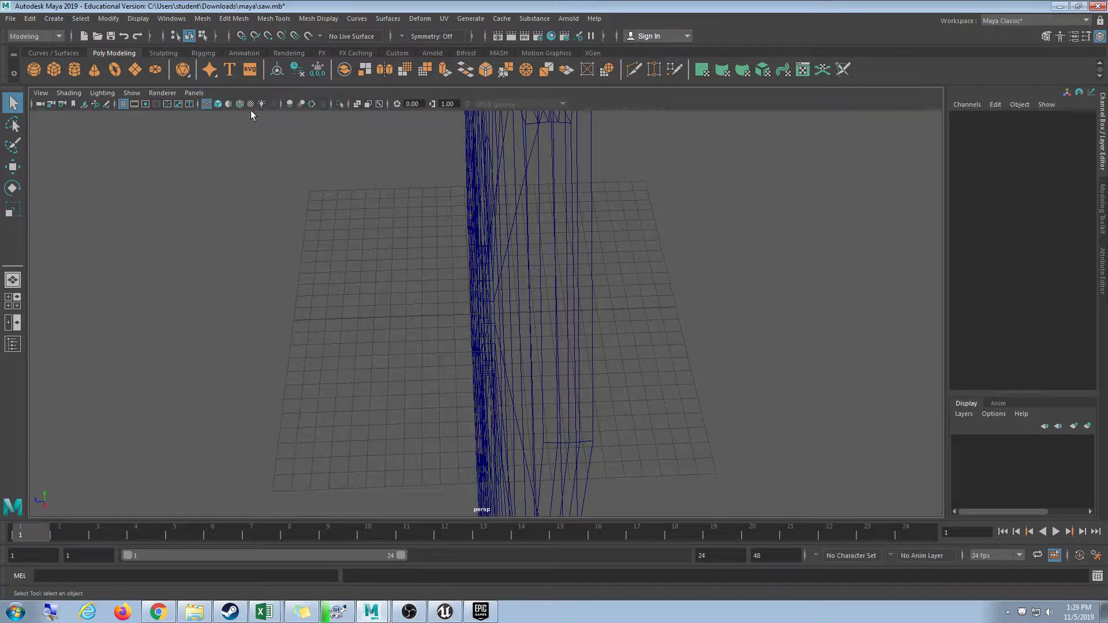
# Select the saw mesh through Hypergraph: Hierarchy and orbit to face the disc.
pyautogui.click(181, 19)
pyautogui.moveTo(191, 64)
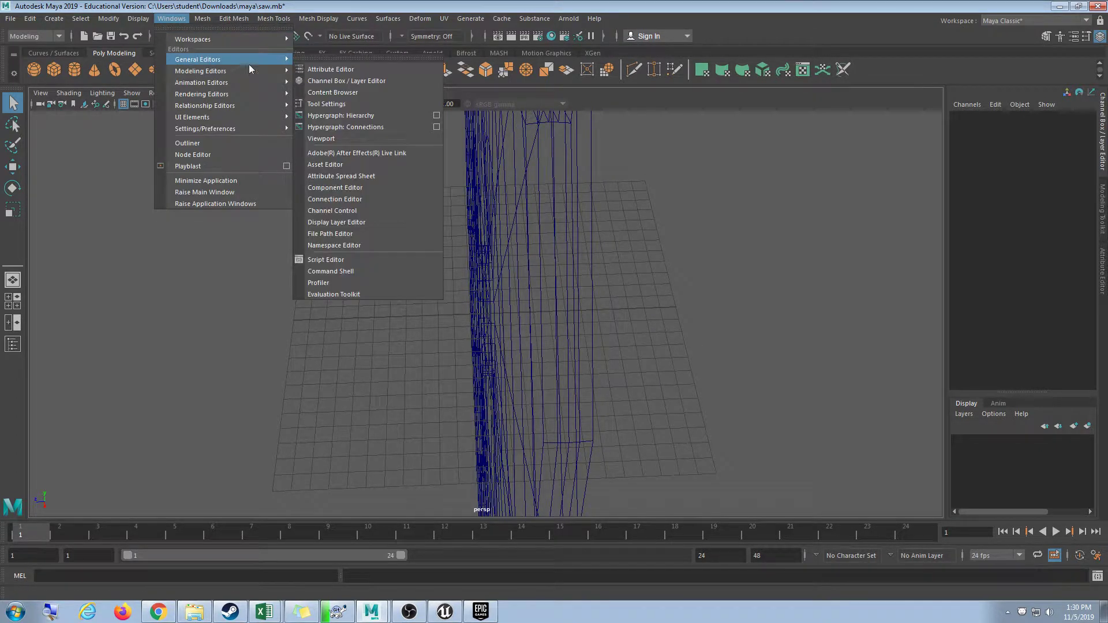
pyautogui.click(365, 114)
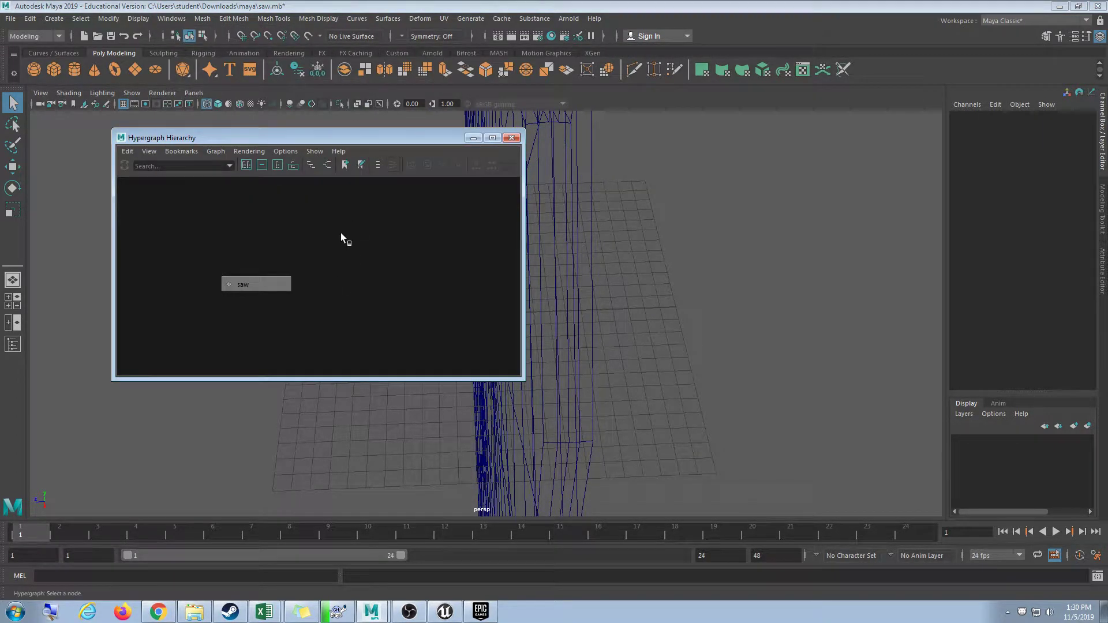
pyautogui.click(255, 284)
pyautogui.click(511, 138)
pyautogui.keyDown('alt'); pyautogui.moveTo(543, 231); pyautogui.dragTo(651, 243); pyautogui.keyUp('alt')
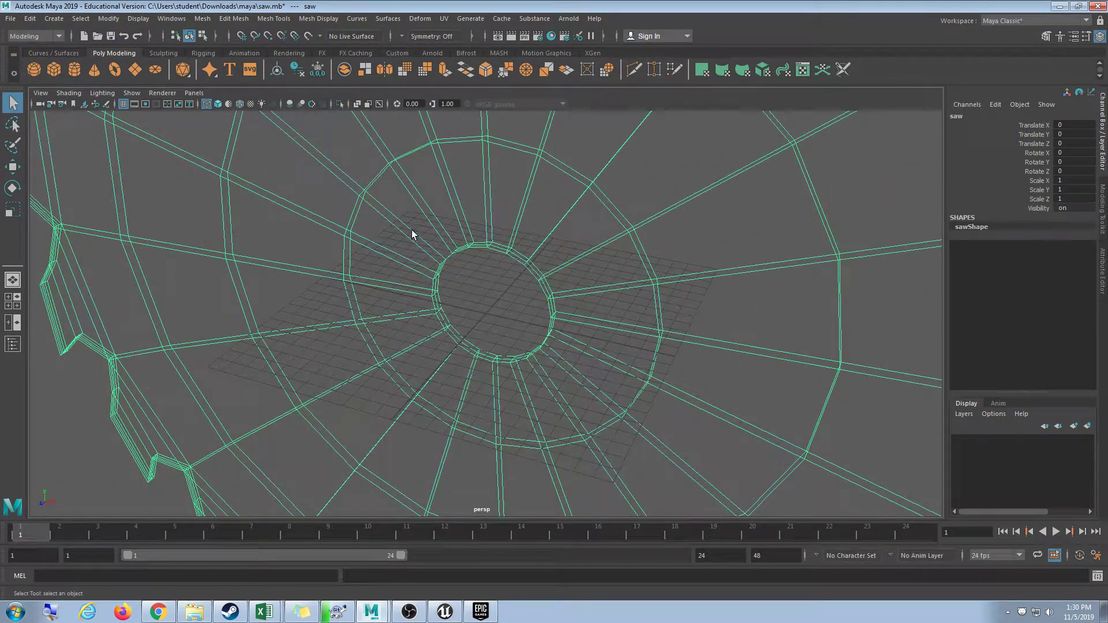
# Switch to Four View, zoom each panel to frame the saw, then maximize the front view.
pyautogui.click(10, 302)
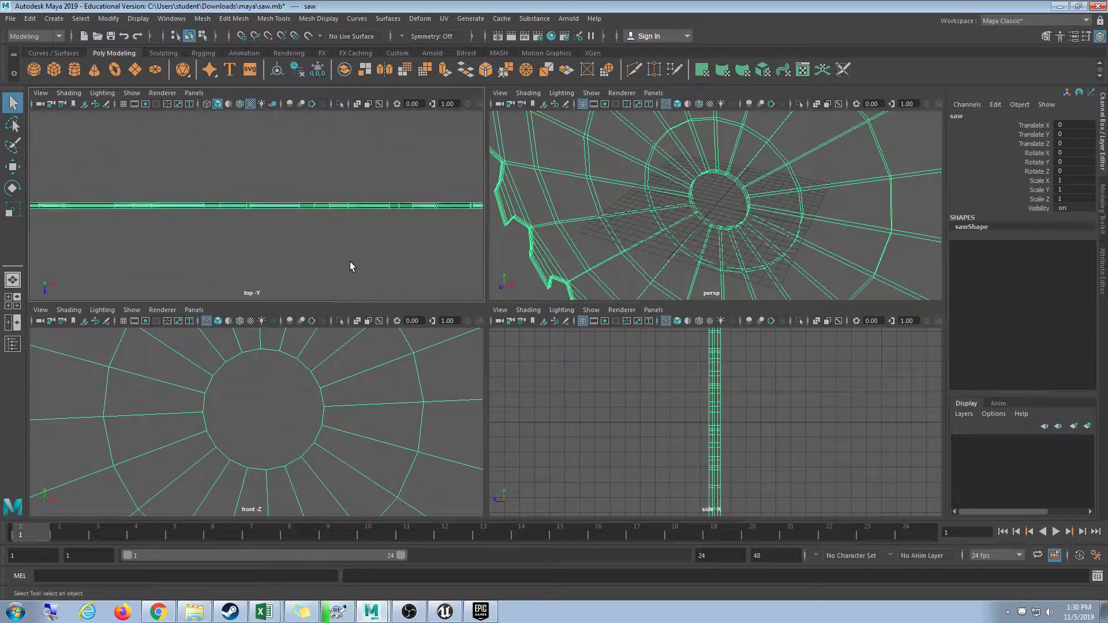
pyautogui.scroll(-5, 351, 258)
pyautogui.scroll(-10, 334, 388)
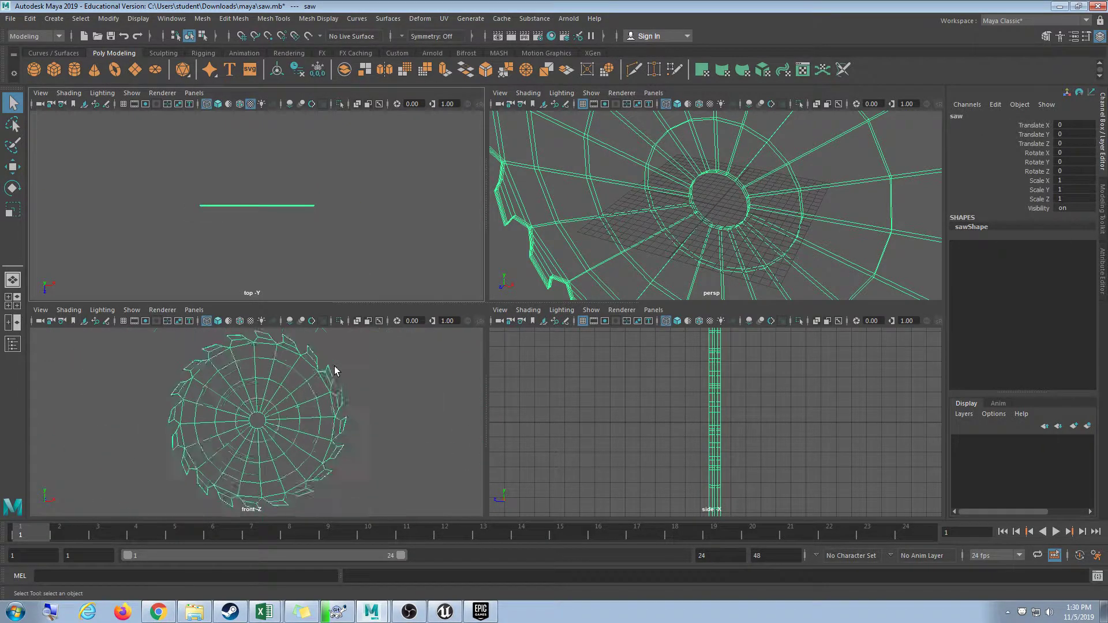
pyautogui.scroll(-4, 662, 440)
pyautogui.scroll(-2, 723, 440)
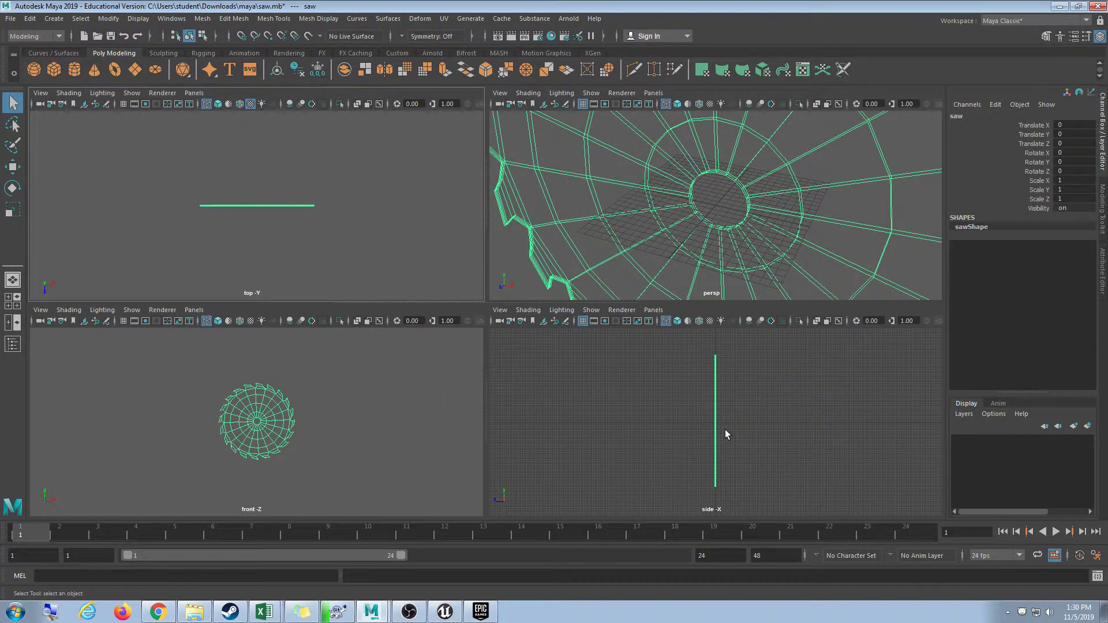
pyautogui.scroll(-6, 774, 205)
pyautogui.scroll(7, 757, 254)
pyautogui.keyDown('alt'); pyautogui.moveTo(756, 252); pyautogui.dragTo(497, 310); pyautogui.keyUp('alt')
pyautogui.press('space')
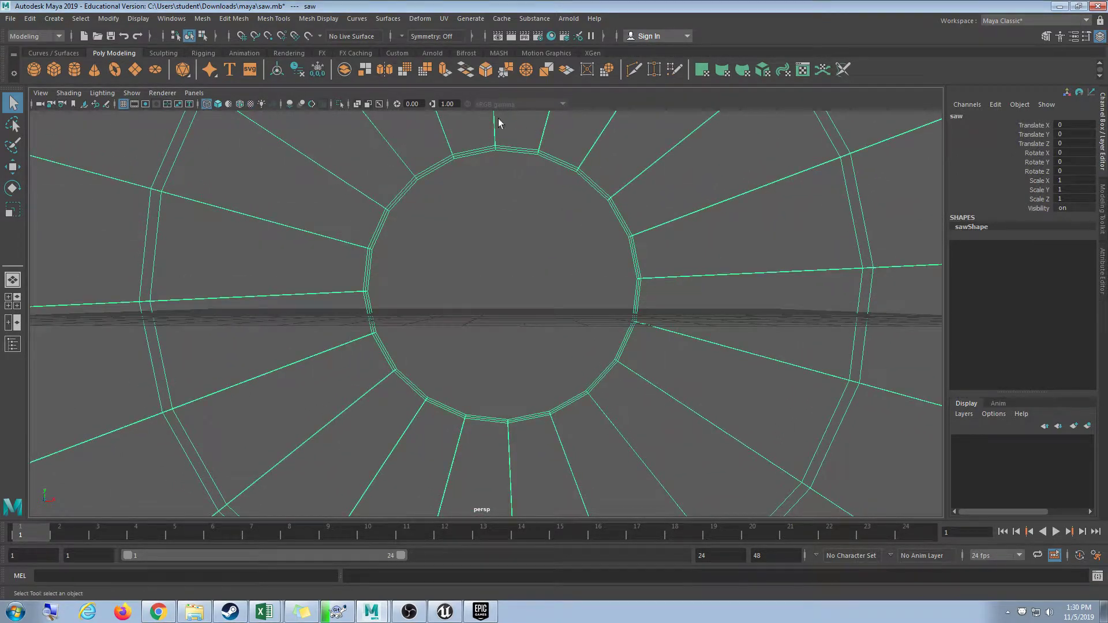
pyautogui.press('space')
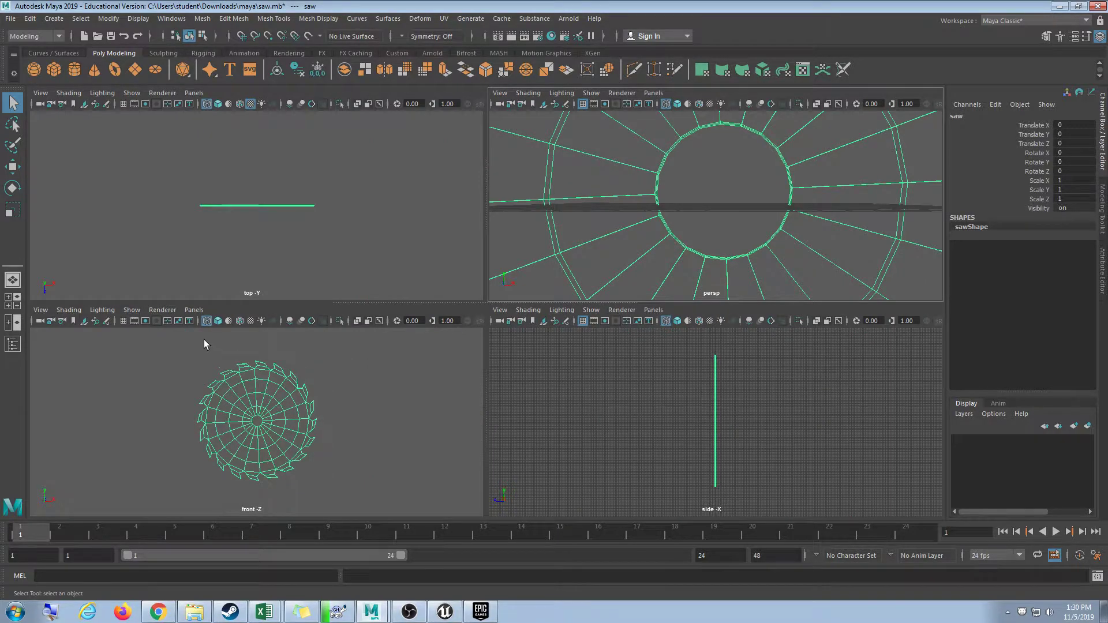
pyautogui.press('space')
# Turn on the grid in the maximized view and activate the Move tool.
pyautogui.click(133, 93)
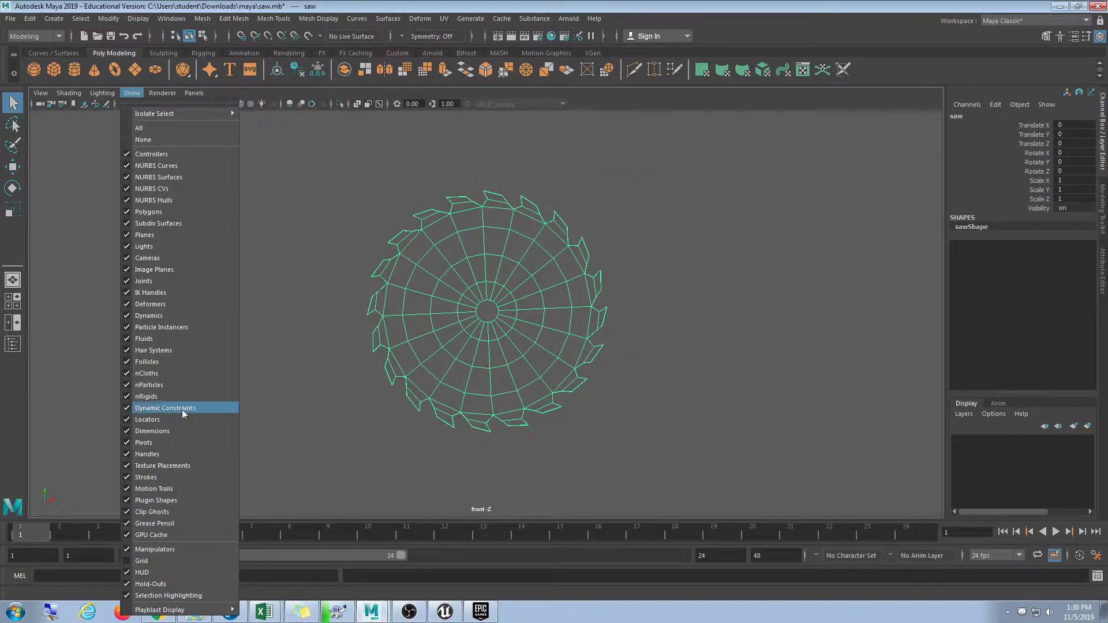
pyautogui.click(144, 561)
pyautogui.scroll(6, 511, 348)
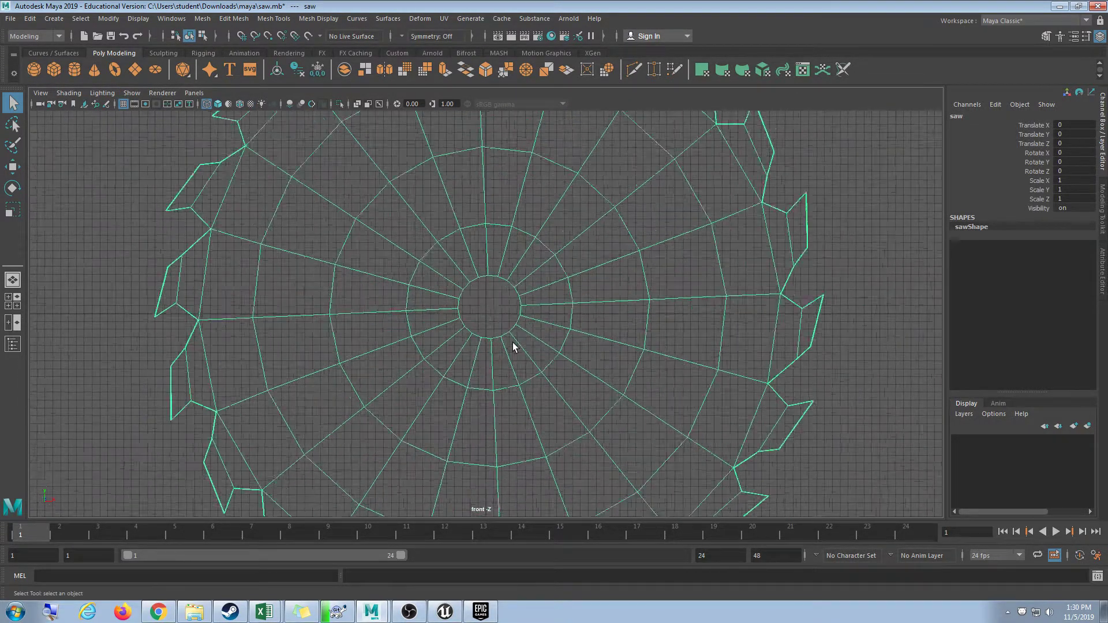
pyautogui.scroll(3, 513, 345)
pyautogui.scroll(-8, 515, 321)
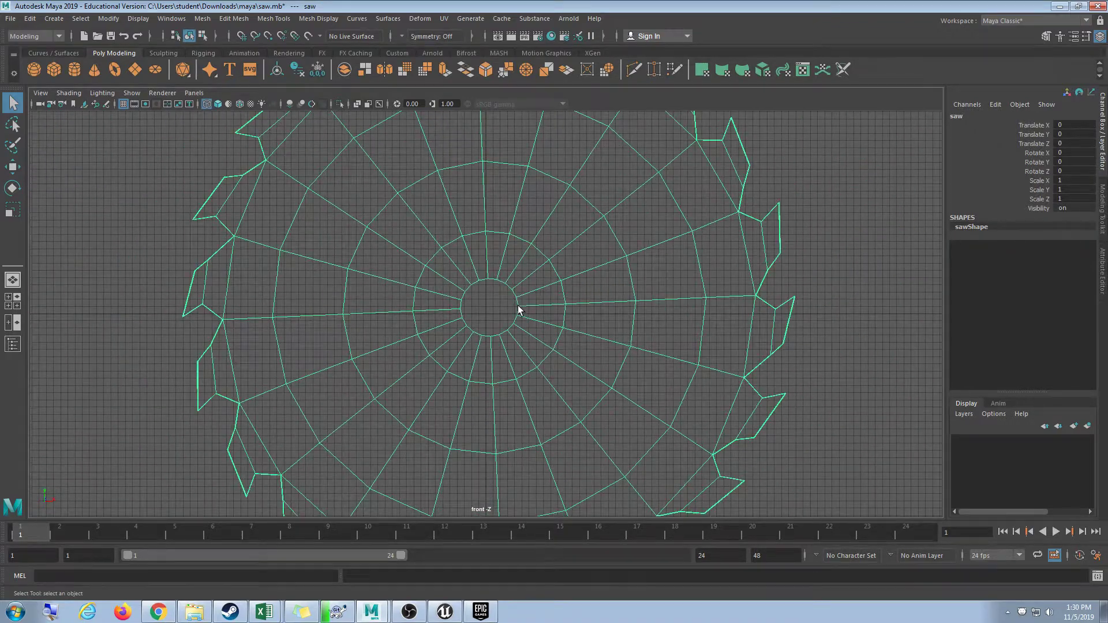
pyautogui.press('w')
pyautogui.scroll(4, 508, 311)
pyautogui.scroll(-2, 508, 312)
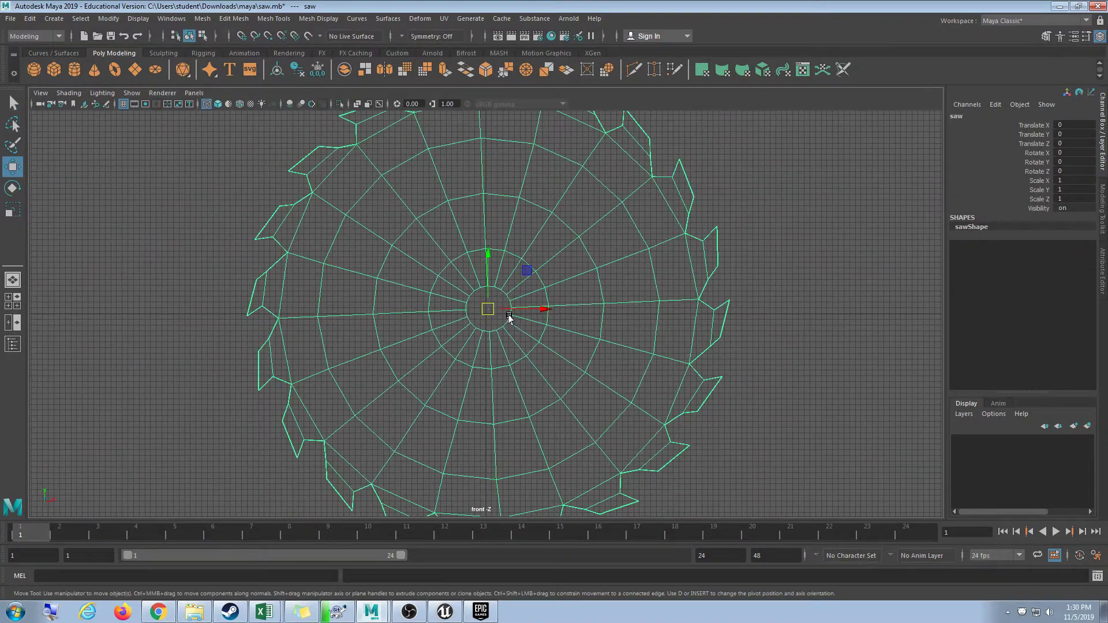
pyautogui.scroll(5, 511, 313)
# In the perspective view, test a Z rotation on the saw, undo it, and orbit closer.
pyautogui.press('space')
pyautogui.press('space')
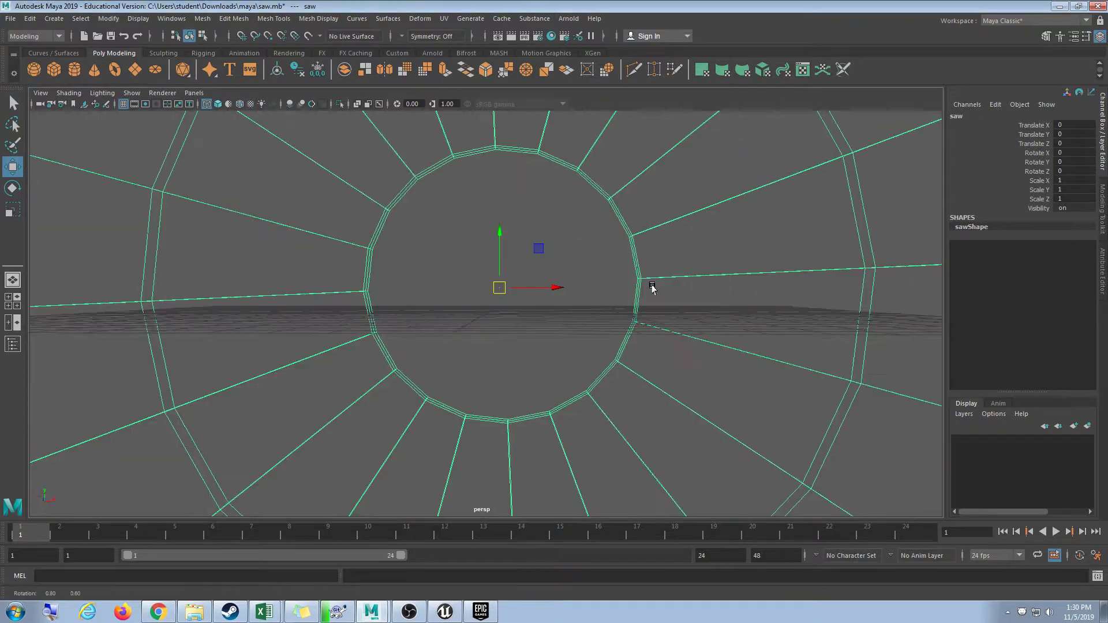
pyautogui.keyDown('alt'); pyautogui.moveTo(650, 289); pyautogui.dragTo(546, 322); pyautogui.keyUp('alt')
pyautogui.press('e')
pyautogui.scroll(-3, 468, 307)
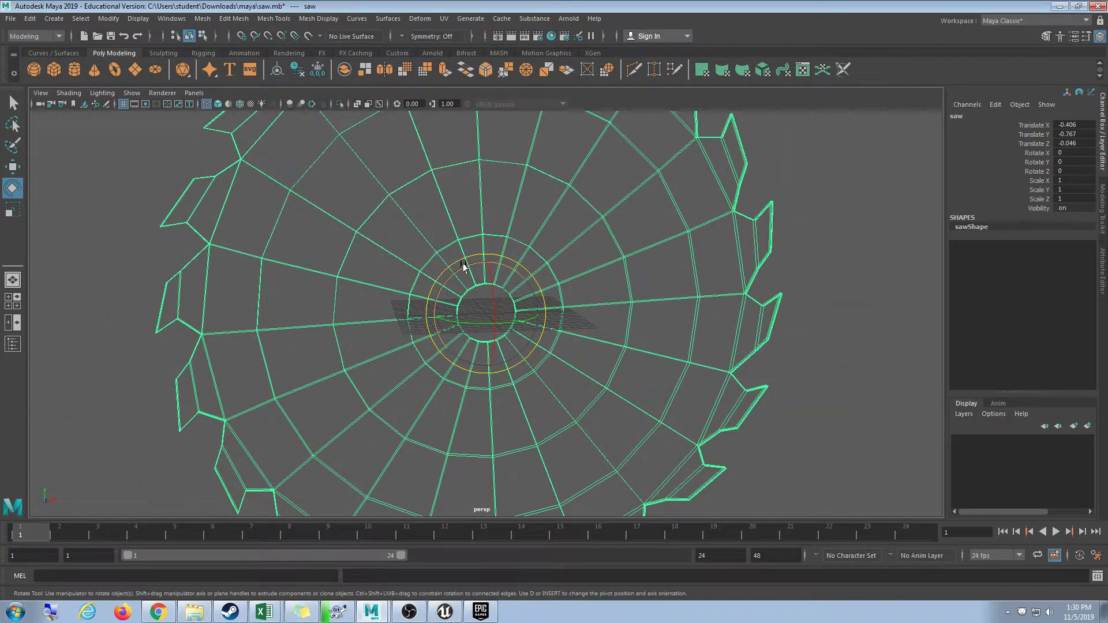
pyautogui.moveTo(463, 266); pyautogui.dragTo(396, 383)
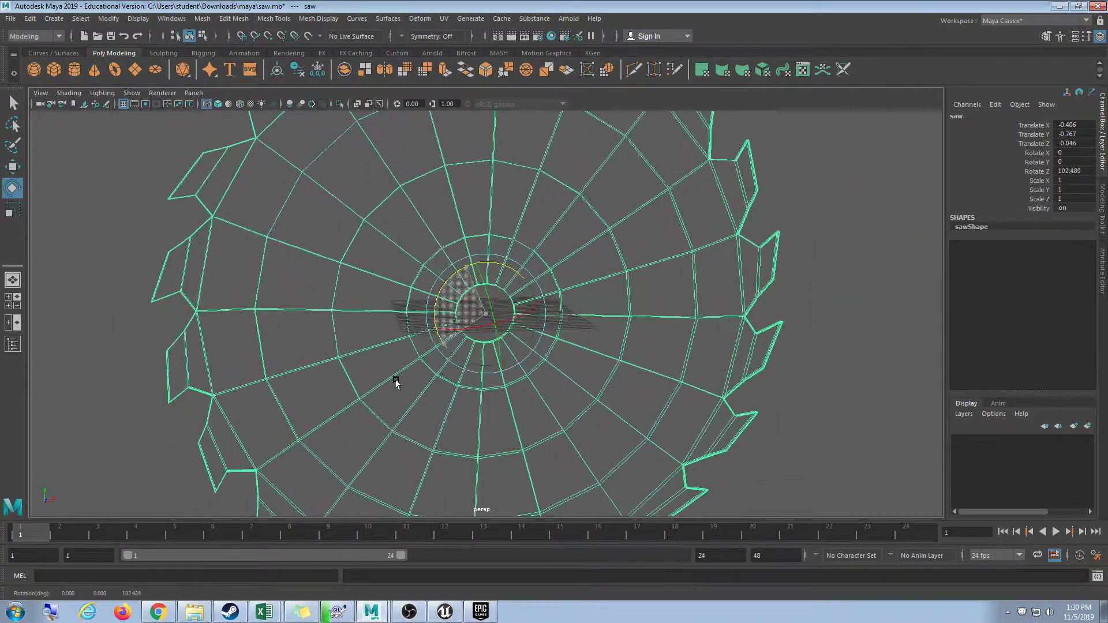
pyautogui.hotkey('ctrl', 'z')
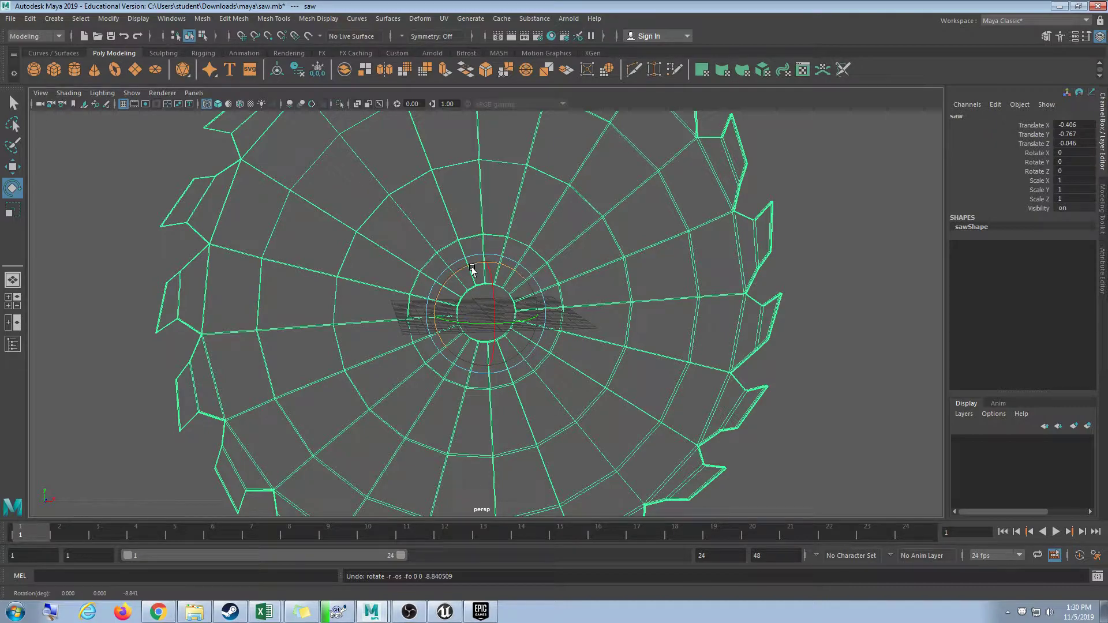
pyautogui.keyDown('alt'); pyautogui.moveTo(546, 308); pyautogui.dragTo(637, 322); pyautogui.keyUp('alt')
pyautogui.scroll(5, 574, 384)
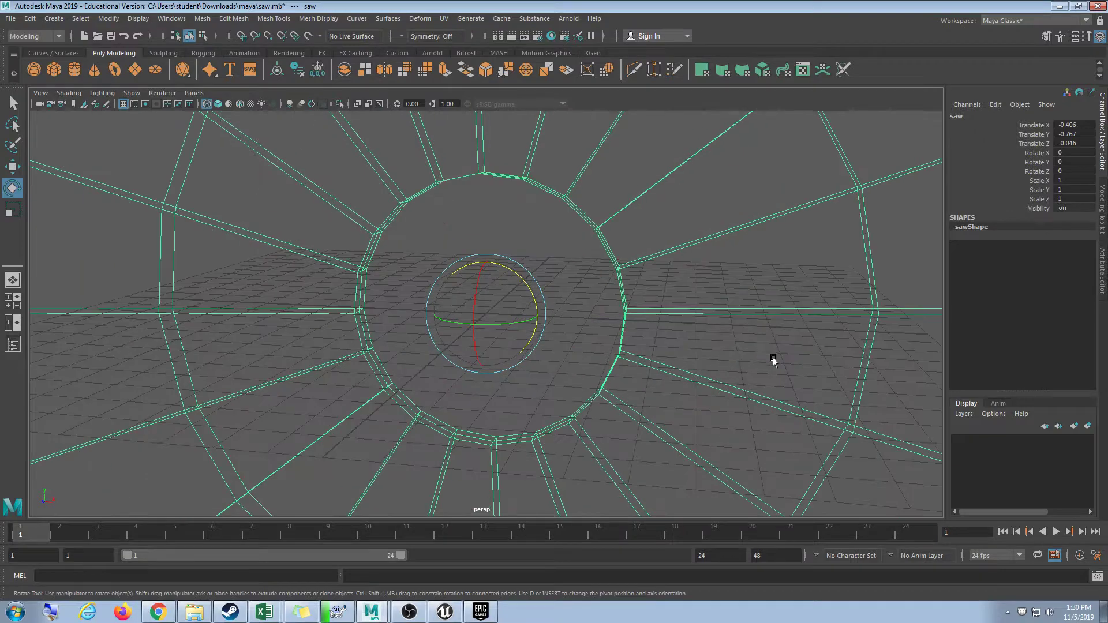
# Place a joint at the saw's centre hole and rename it 'root'.
pyautogui.click(902, 247)
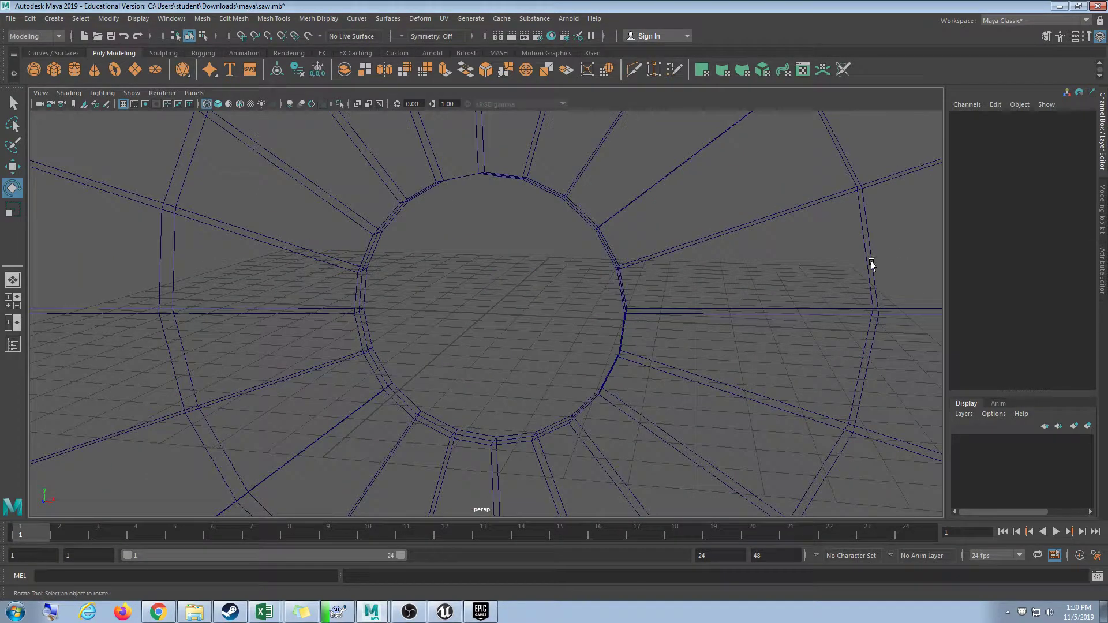
pyautogui.moveTo(733, 257); pyautogui.dragTo(673, 315)
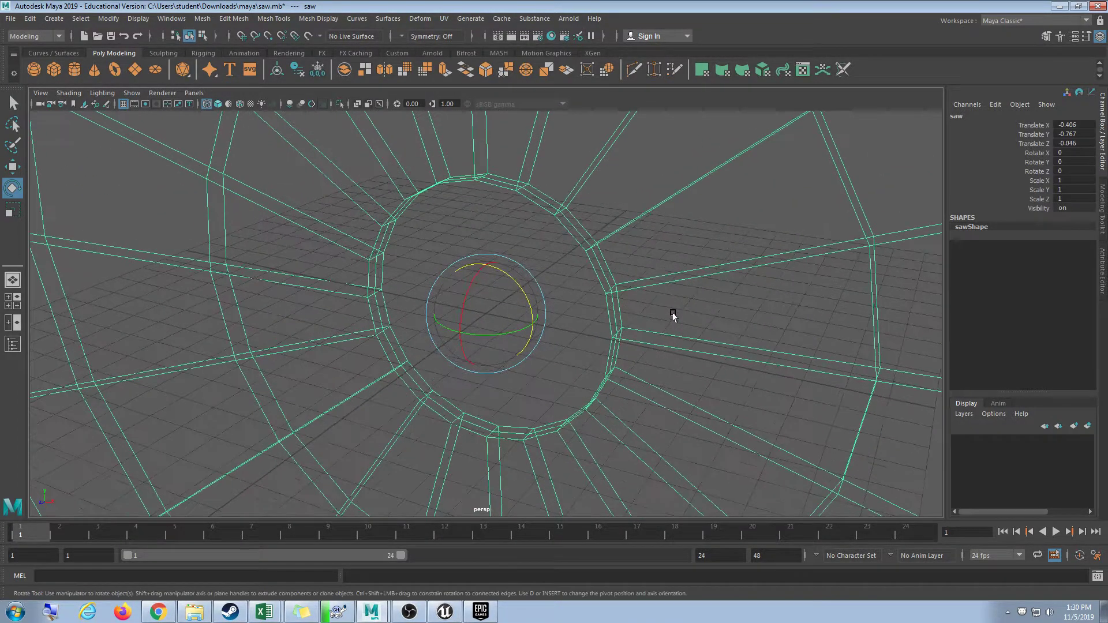
pyautogui.click(662, 249)
pyautogui.click(202, 55)
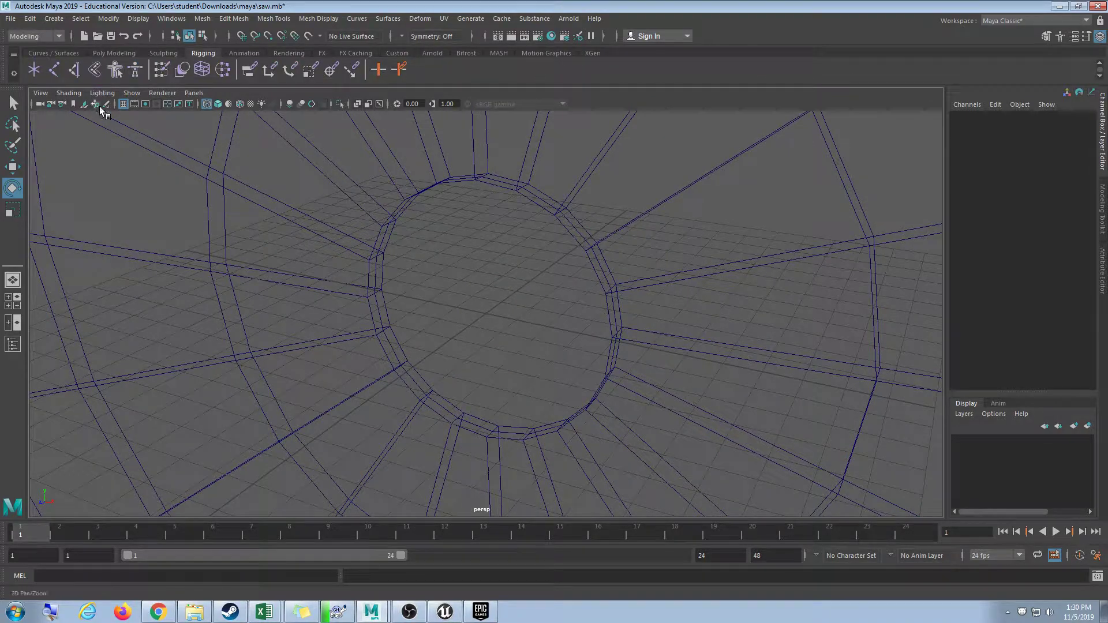
pyautogui.click(55, 70)
pyautogui.keyDown('alt'); pyautogui.moveTo(205, 160); pyautogui.dragTo(488, 354); pyautogui.keyUp('alt')
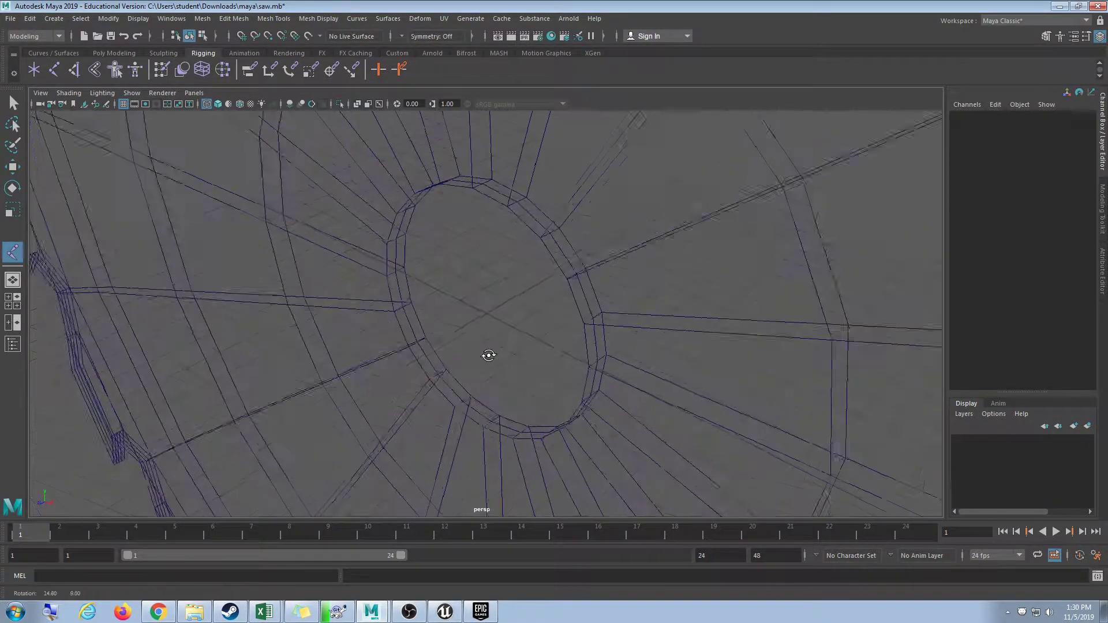
pyautogui.scroll(3, 490, 356)
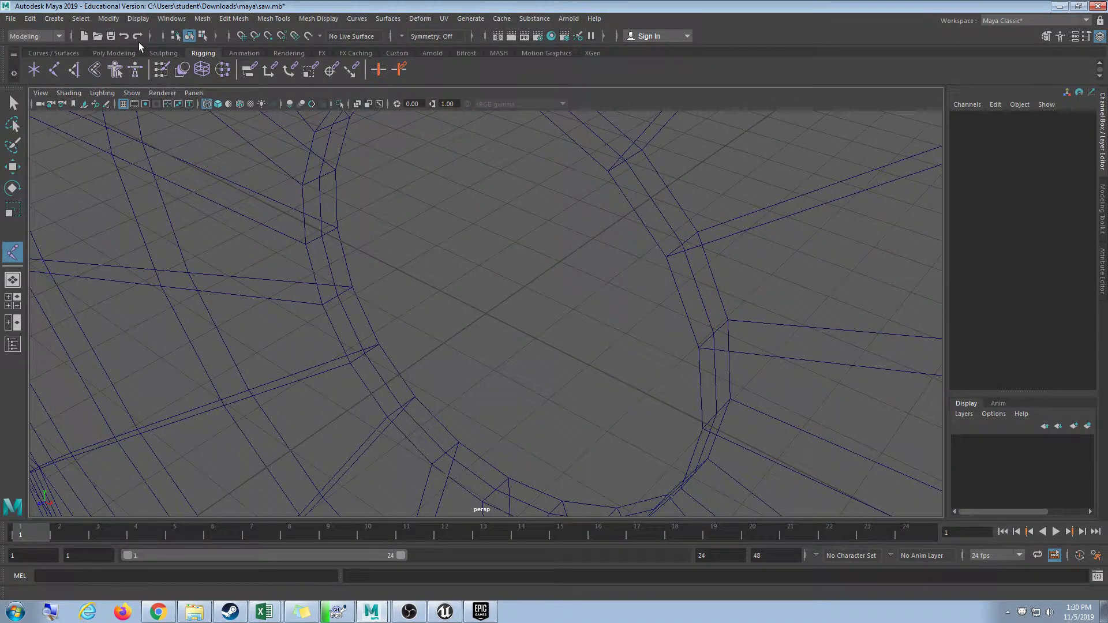
pyautogui.click(53, 70)
pyautogui.keyDown('alt'); pyautogui.moveTo(398, 254); pyautogui.dragTo(452, 269); pyautogui.keyUp('alt')
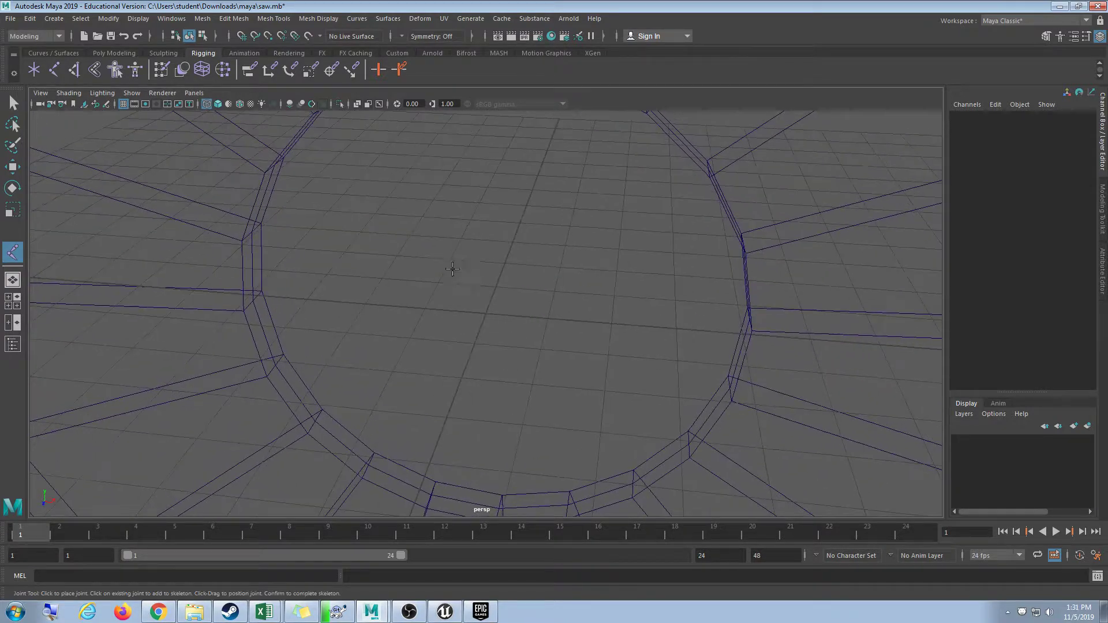
pyautogui.click(486, 314)
pyautogui.press('e')
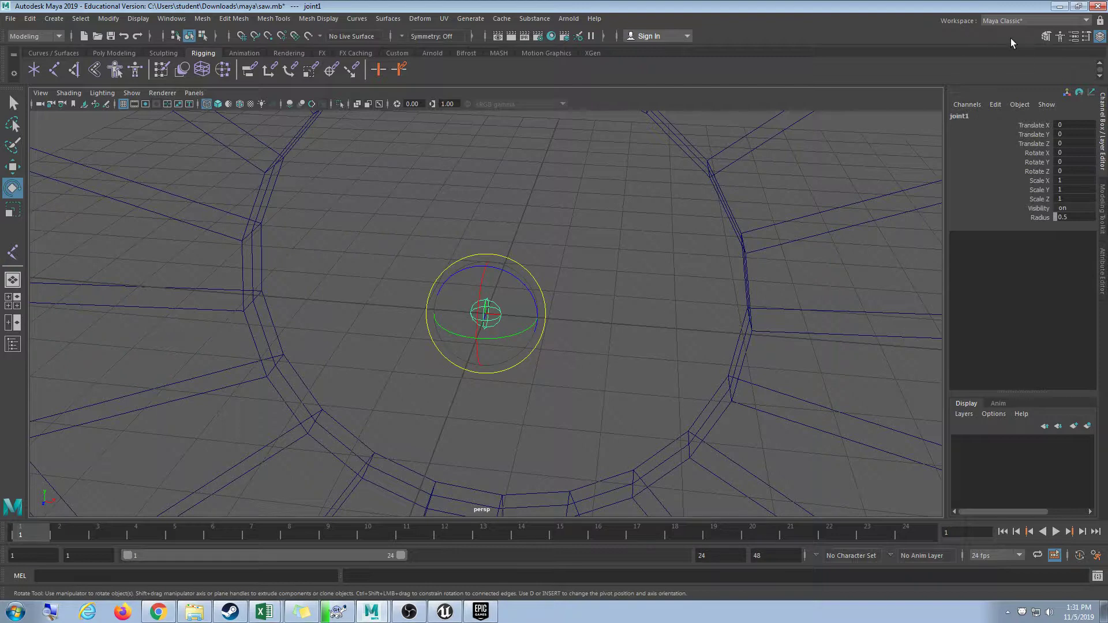
pyautogui.click(958, 115)
pyautogui.write('roo')
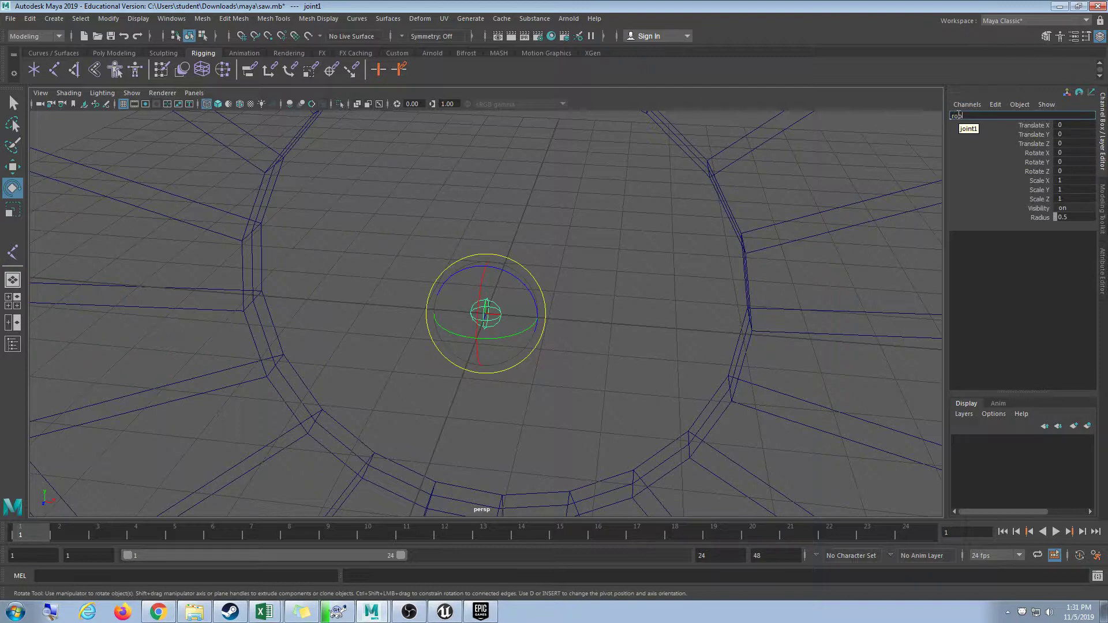
pyautogui.write('t')
pyautogui.press('Return')
# Select the root joint with the saw mesh and bind skin them in the Rigging menu set.
pyautogui.keyDown('alt'); pyautogui.moveTo(871, 243); pyautogui.dragTo(698, 359, button='right'); pyautogui.keyUp('alt')
pyautogui.click(691, 277)
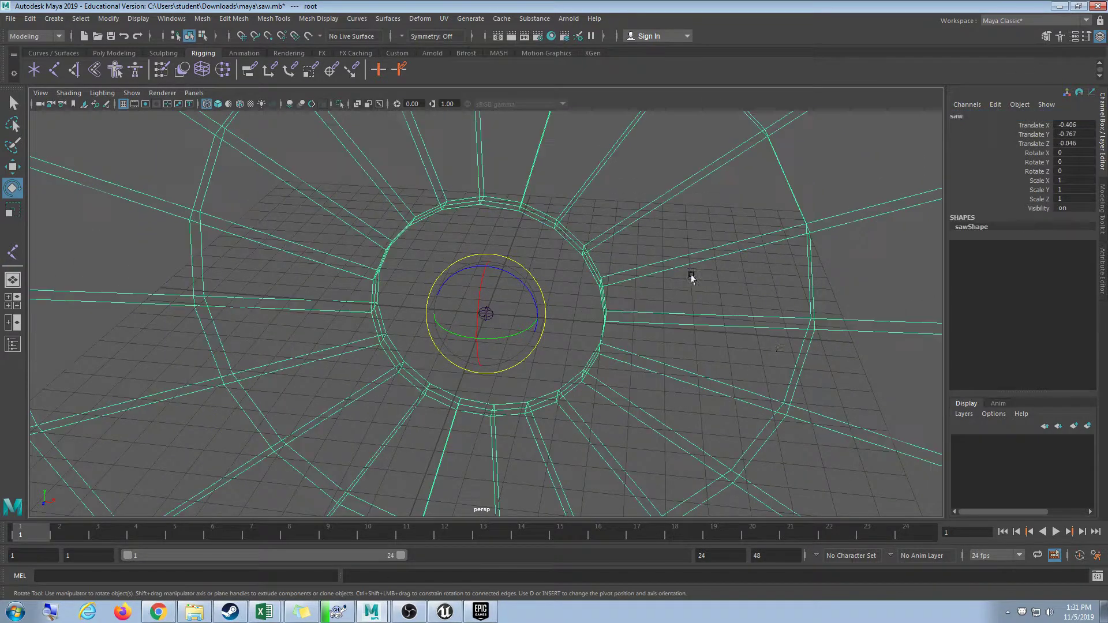
pyautogui.keyDown('alt'); pyautogui.moveTo(472, 346); pyautogui.dragTo(621, 300, button='right'); pyautogui.keyUp('alt')
pyautogui.click(531, 309)
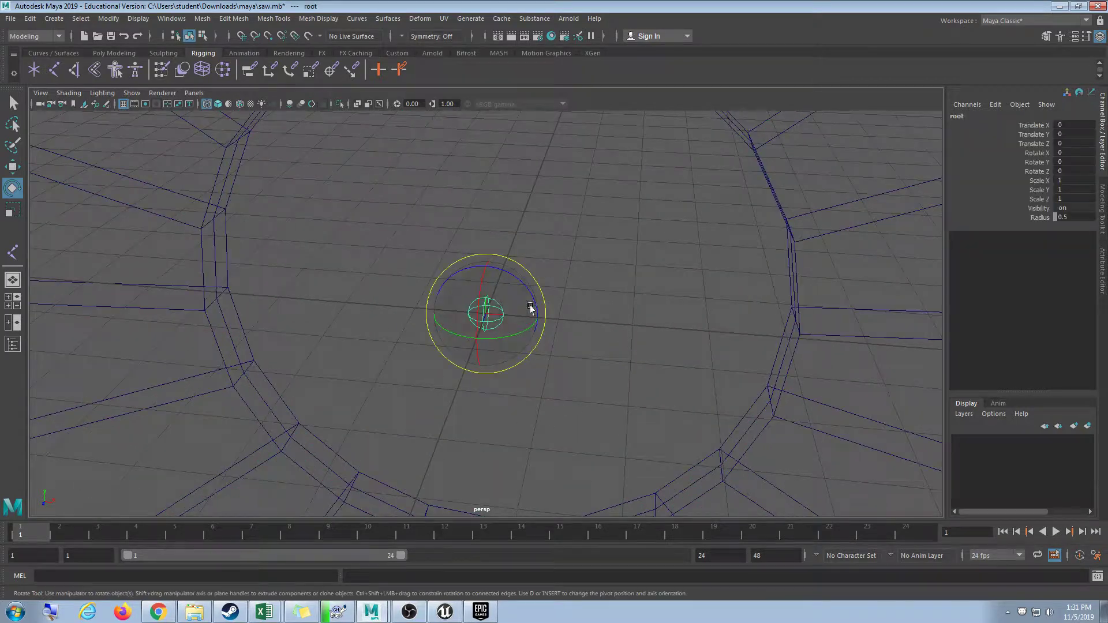
pyautogui.keyDown('shift'); pyautogui.moveTo(790, 243); pyautogui.dragTo(791, 242); pyautogui.keyUp('shift')
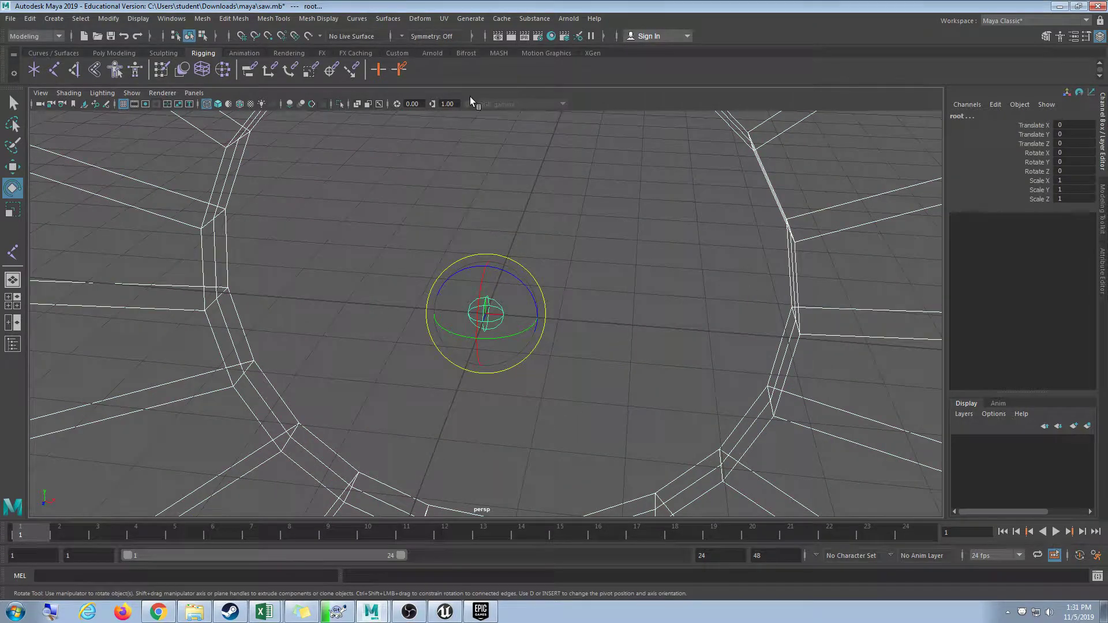
pyautogui.click(47, 35)
pyautogui.click(28, 57)
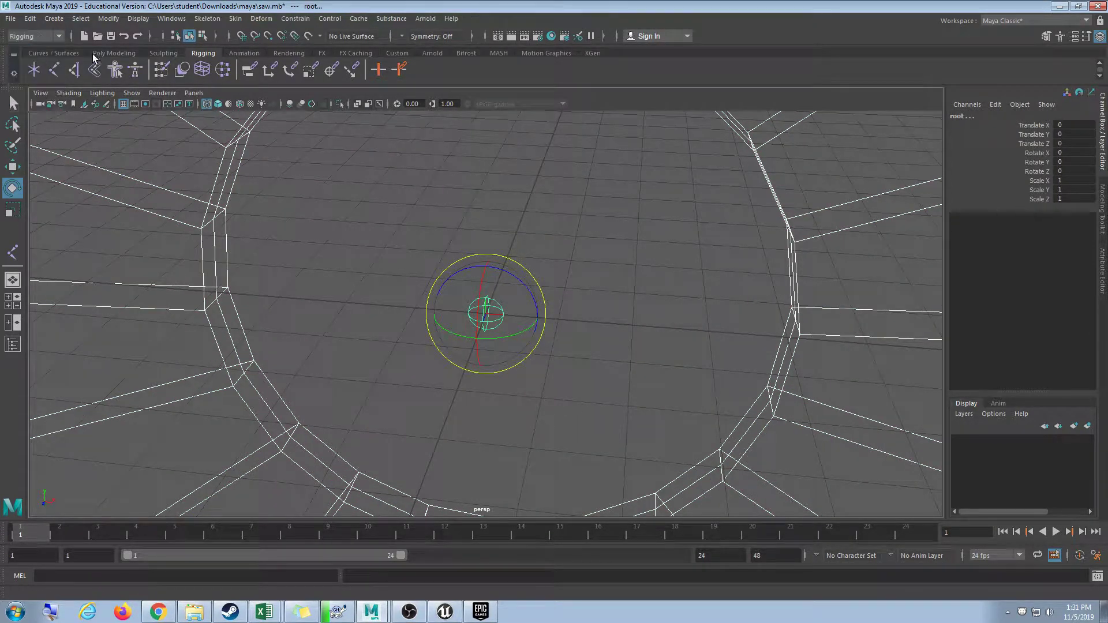
pyautogui.click(233, 19)
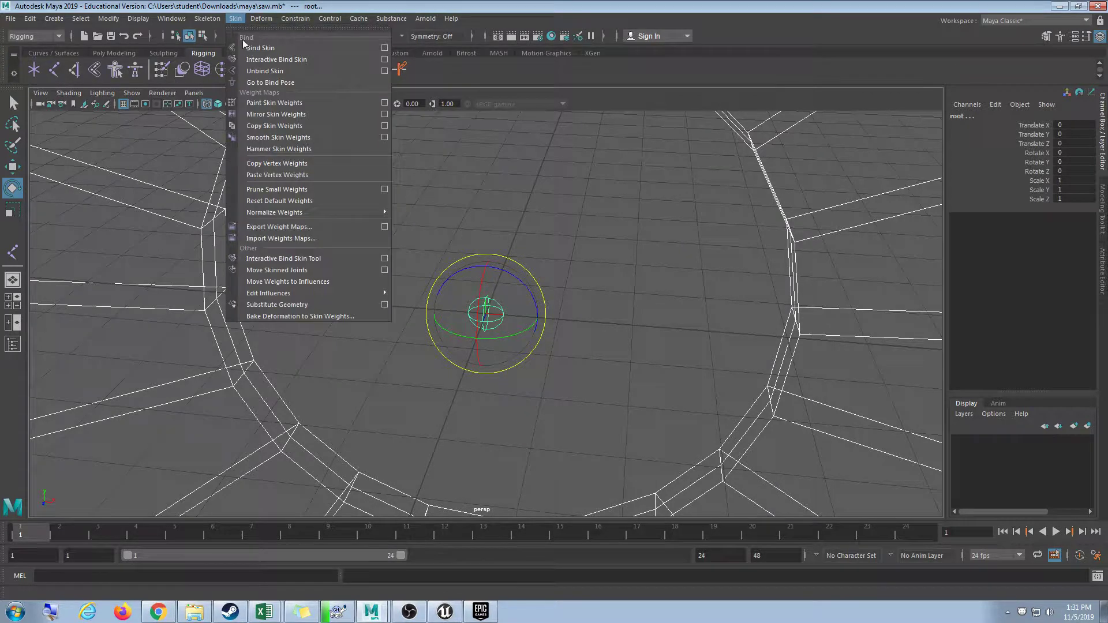
pyautogui.click(321, 50)
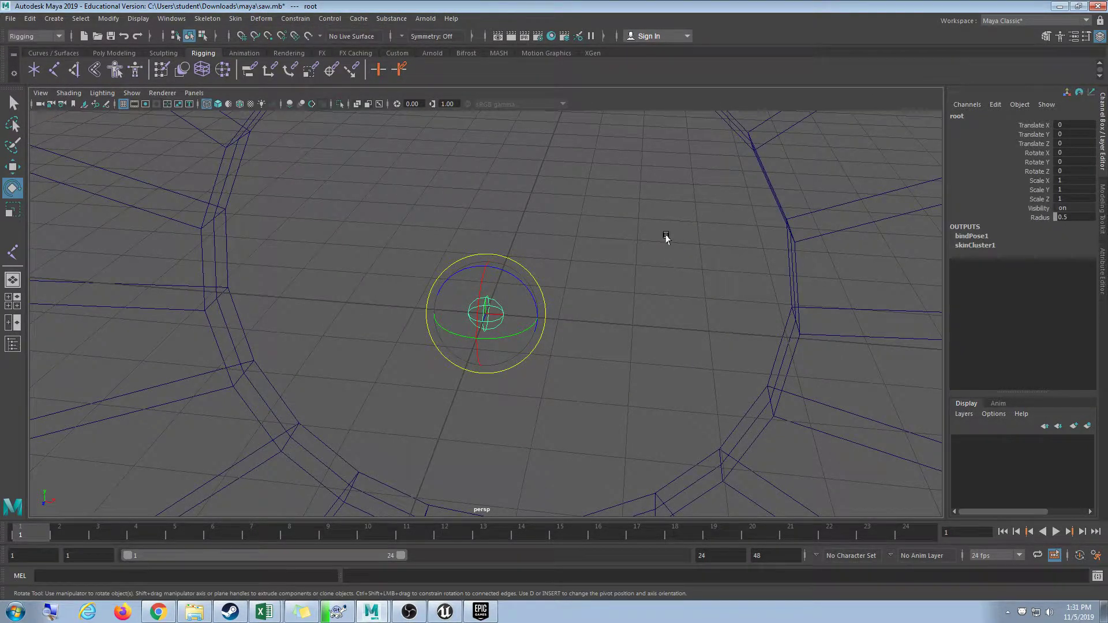
# Display the saw smooth shaded and select the saw mesh.
pyautogui.scroll(-4, 663, 231)
pyautogui.scroll(-3, 663, 231)
pyautogui.press('5')
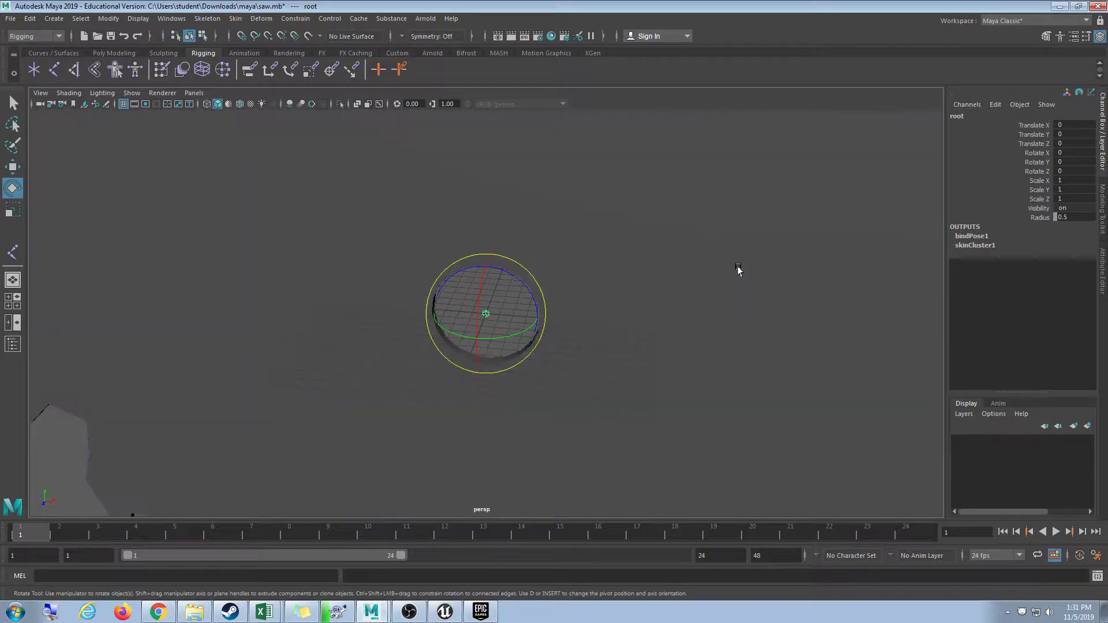
pyautogui.click(692, 275)
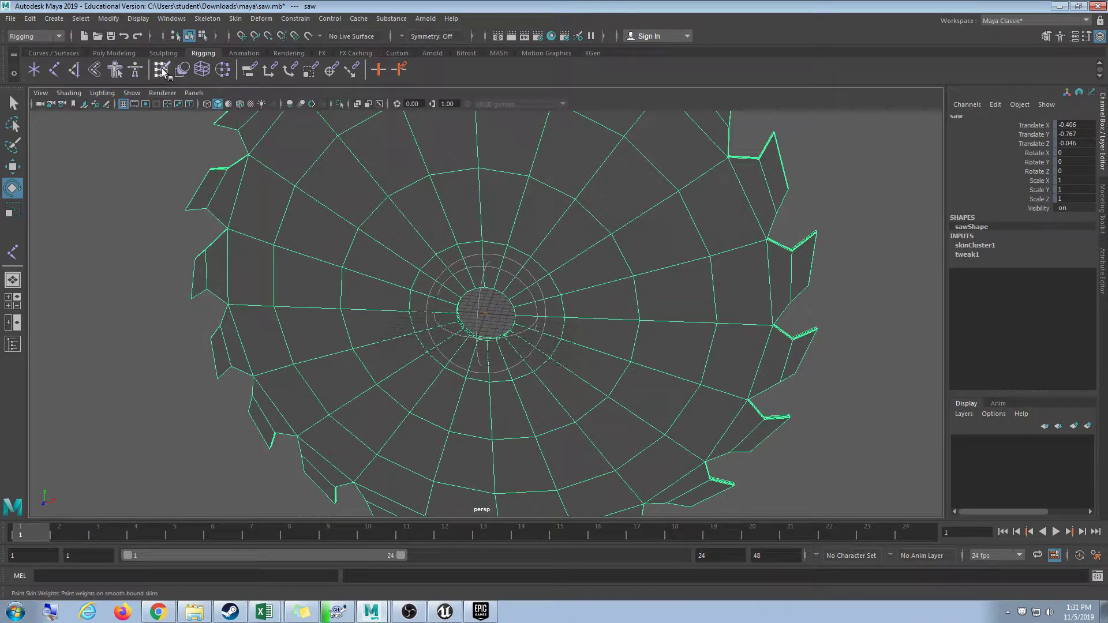
# Inspect the Paint Skin Weights tool settings, then close them.
pyautogui.doubleClick(161, 70)
pyautogui.moveTo(252, 111); pyautogui.dragTo(194, 96)
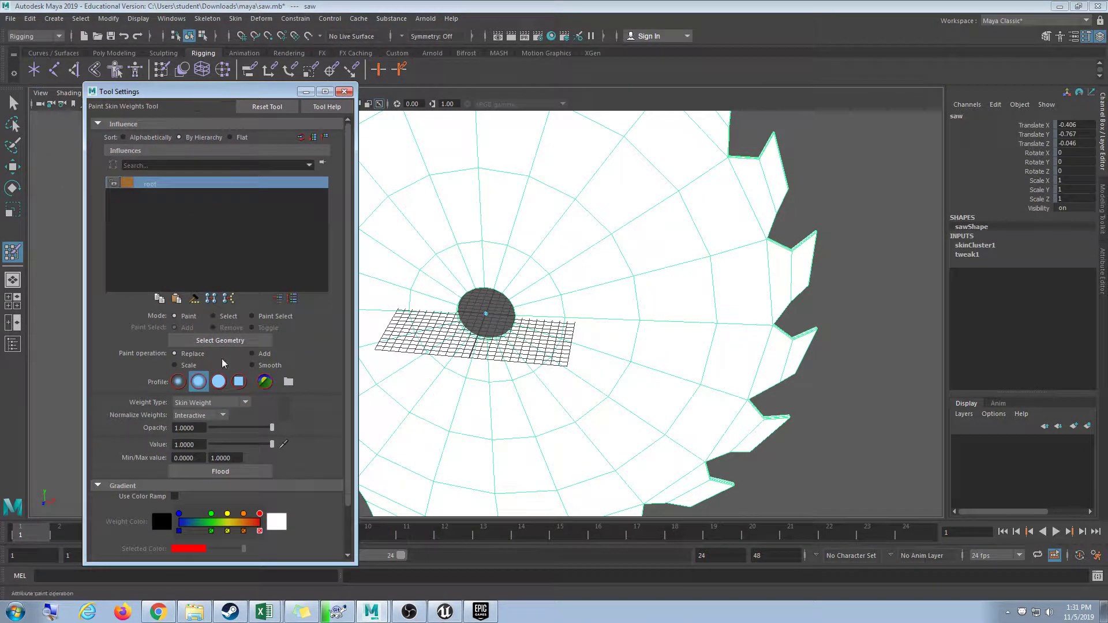
pyautogui.scroll(-3, 520, 393)
pyautogui.moveTo(531, 384)
pyautogui.keyDown('alt'); pyautogui.mouseDown()
pyautogui.moveTo(461, 372)
pyautogui.moveTo(547, 386)
pyautogui.mouseUp(); pyautogui.keyUp('alt')
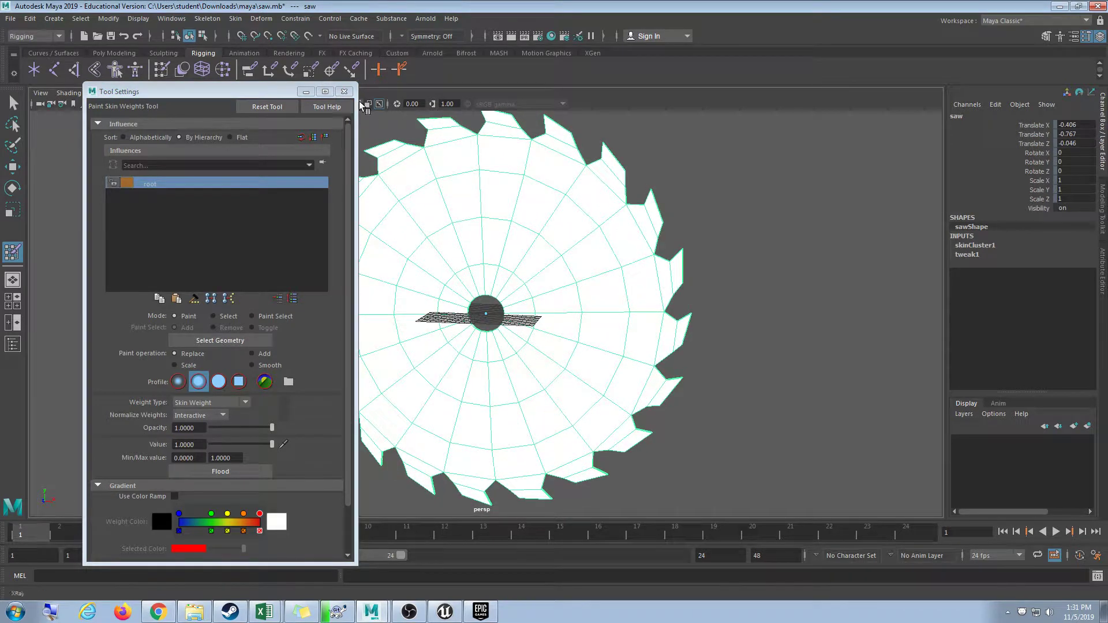
pyautogui.click(344, 91)
pyautogui.scroll(5, 445, 364)
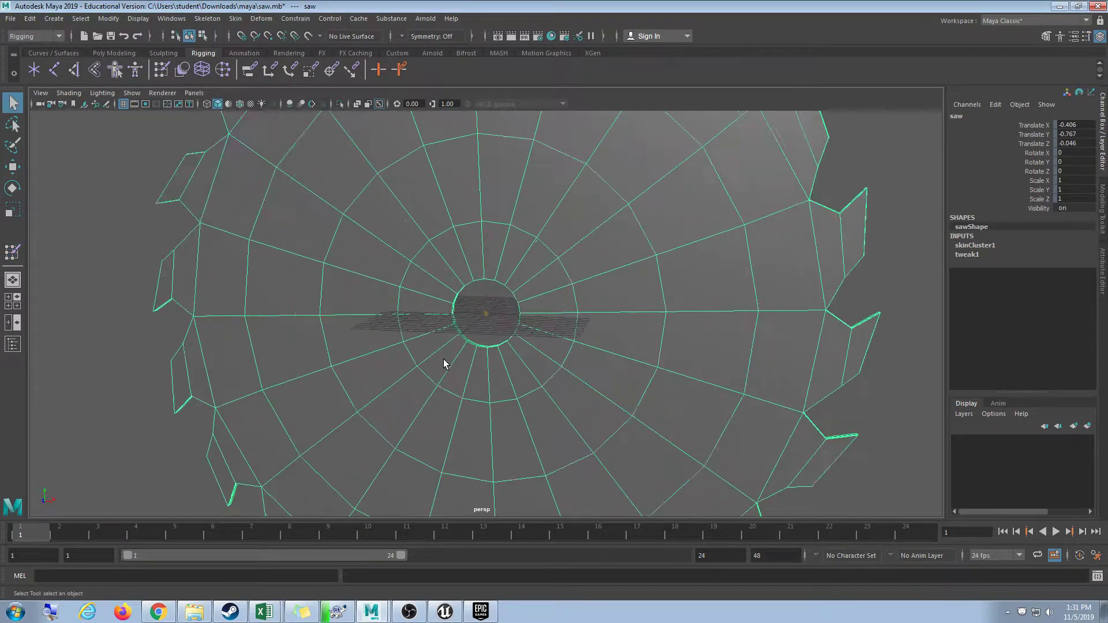
# Test-rotate the root joint to check the skinning, then undo back to unrotated.
pyautogui.click(474, 343)
pyautogui.press('e')
pyautogui.keyDown('alt'); pyautogui.moveTo(530, 353); pyautogui.dragTo(494, 306); pyautogui.keyUp('alt')
pyautogui.scroll(-3, 576, 338)
pyautogui.scroll(-2, 576, 338)
pyautogui.hotkey('ctrl', 'z')
pyautogui.hotkey('ctrl', 'z')
pyautogui.hotkey('ctrl', 'z')
pyautogui.hotkey('ctrl', 'z')
pyautogui.hotkey('ctrl', 'z')
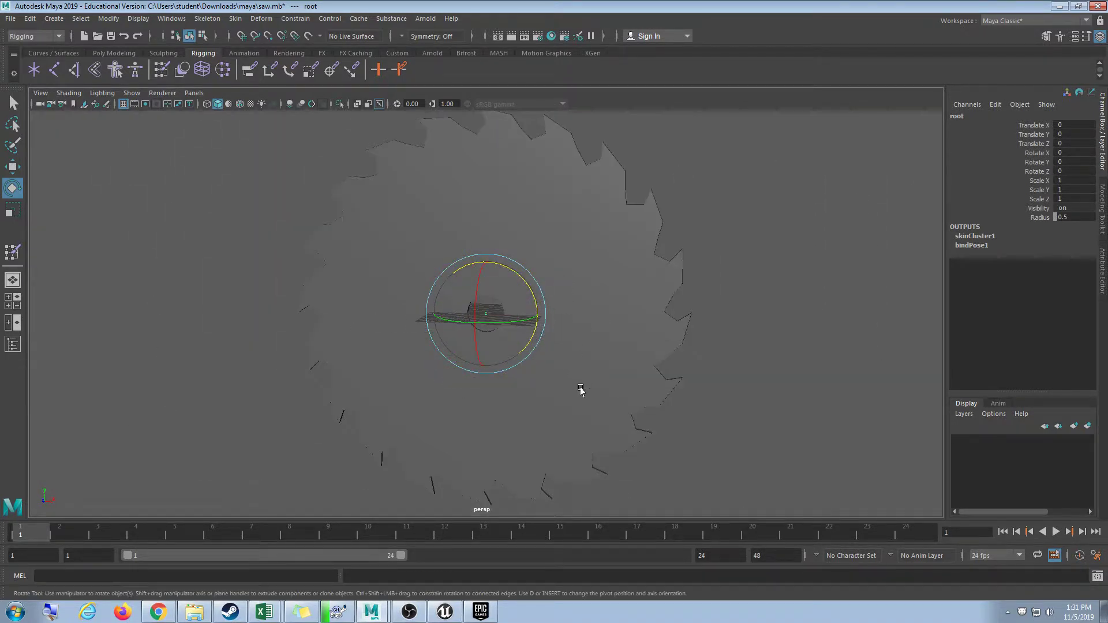
pyautogui.hotkey('ctrl', 'z')
pyautogui.hotkey('ctrl', 'z')
pyautogui.hotkey('ctrl', 'z')
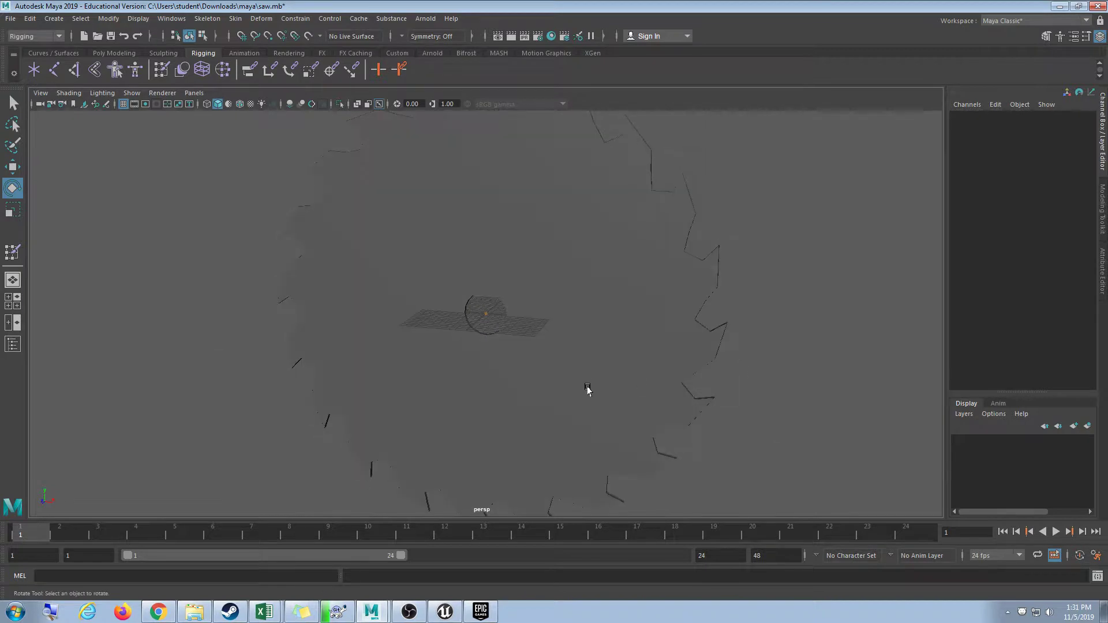
pyautogui.hotkey('ctrl', 'z')
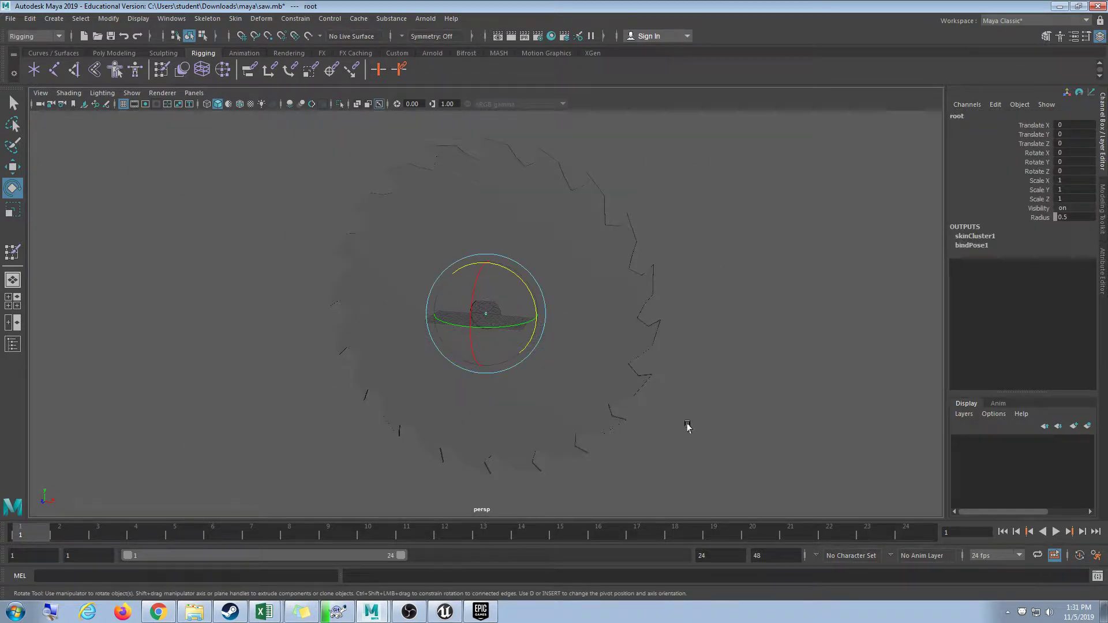
pyautogui.press('w')
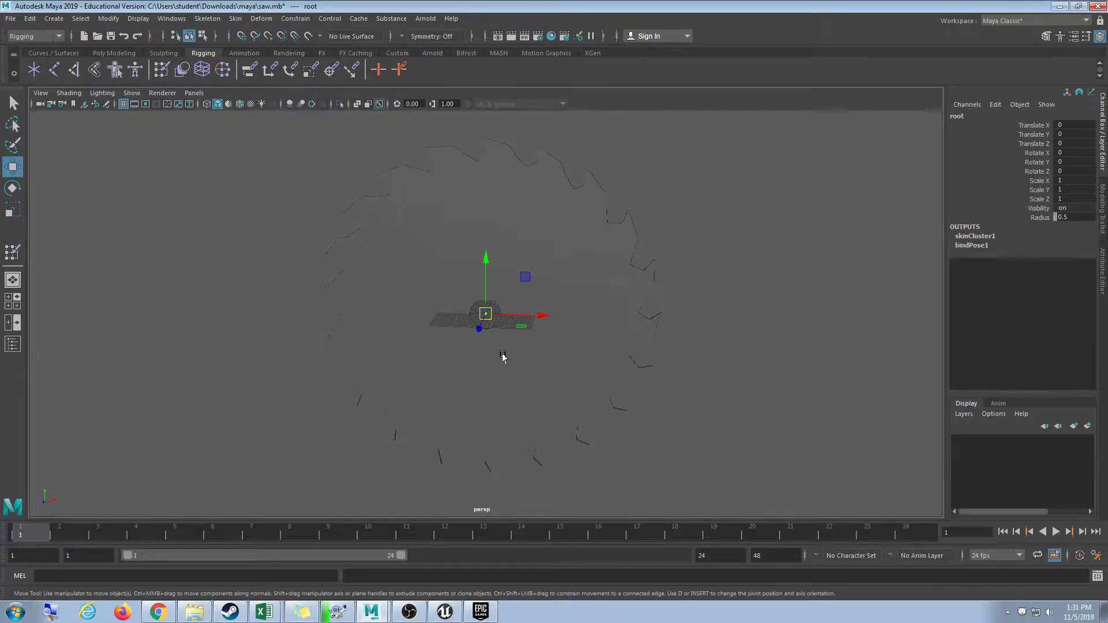
pyautogui.moveTo(502, 357)
pyautogui.keyDown('alt'); pyautogui.mouseDown()
pyautogui.moveTo(587, 384)
pyautogui.moveTo(591, 370)
pyautogui.mouseUp(); pyautogui.keyUp('alt')
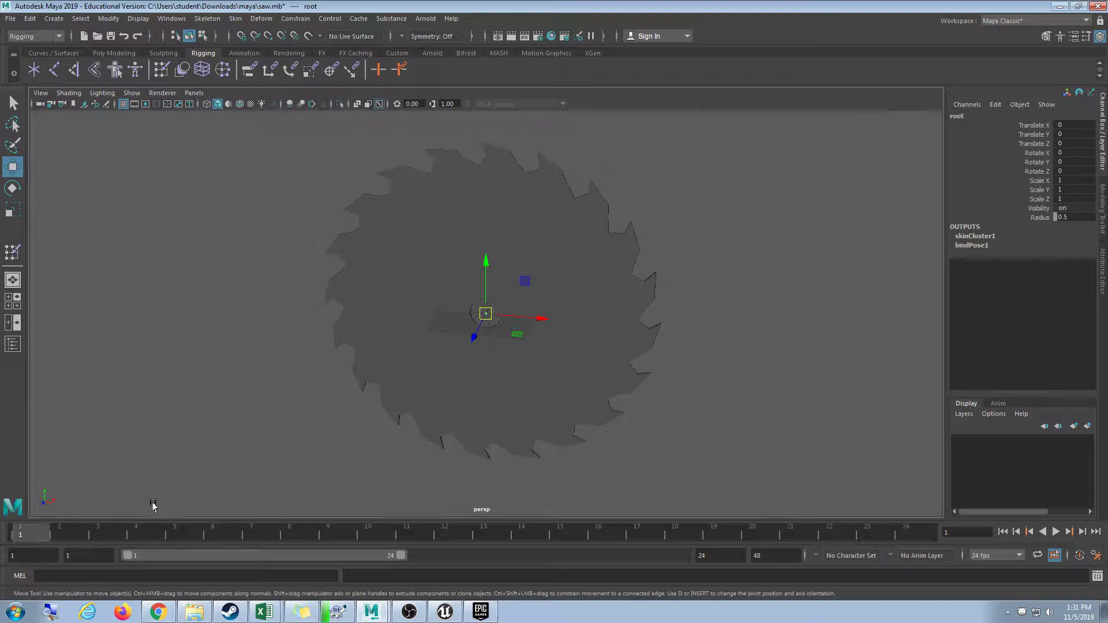
# Set the animation start frame to 0.
pyautogui.click(75, 555)
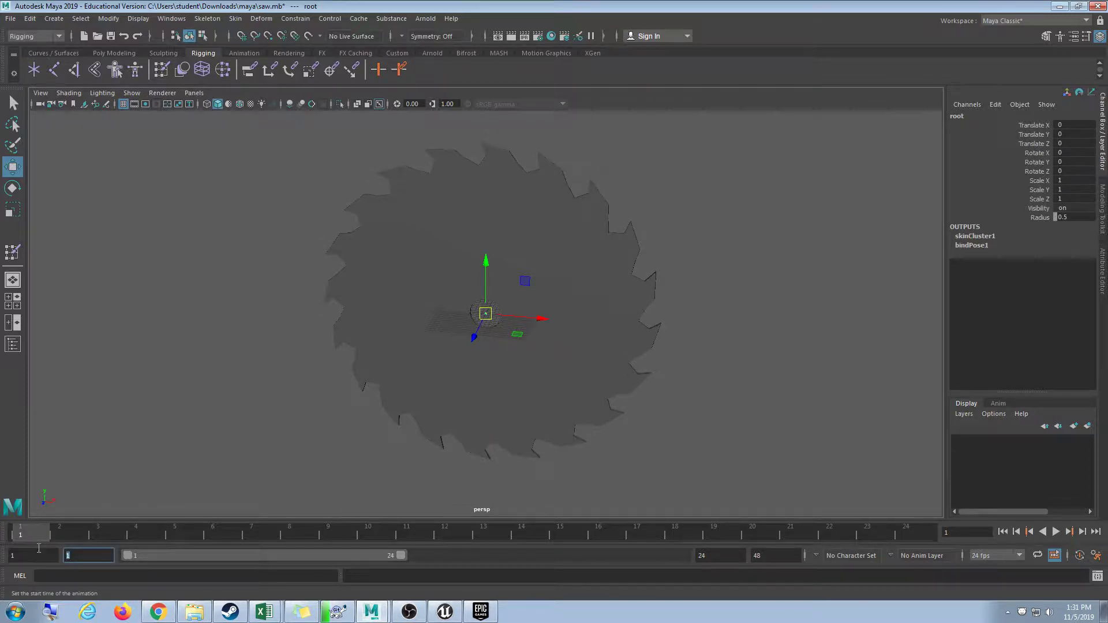
pyautogui.press('BackSpace')
pyautogui.write('0')
pyautogui.press('Return')
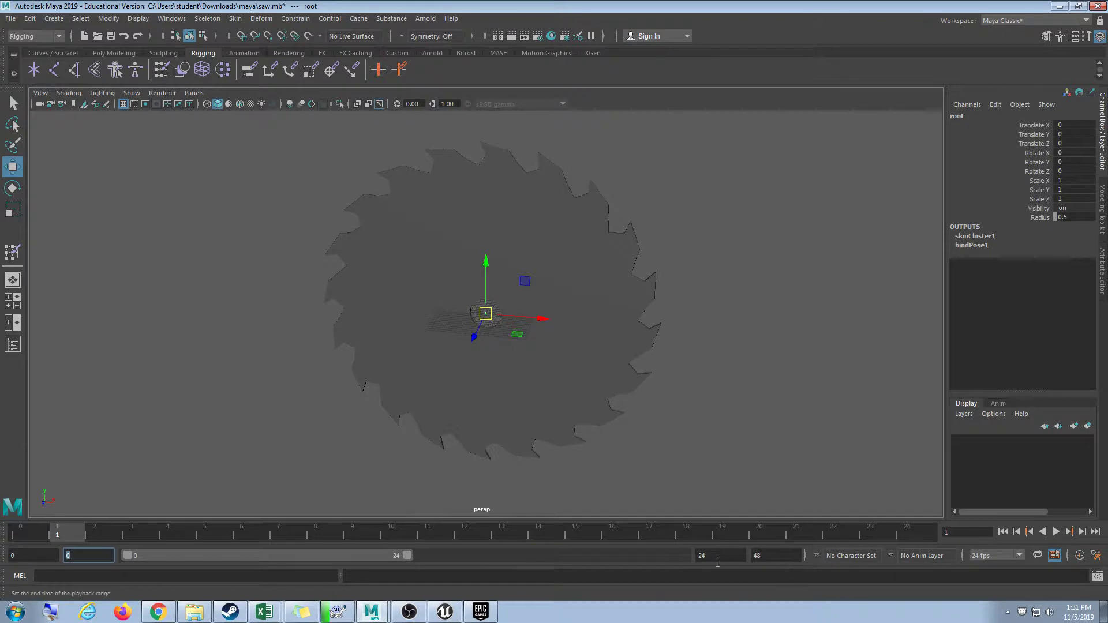
# Enter end frames 100 then 90 so the range ends at frame 90, back at frame 0.
pyautogui.press('Tab')
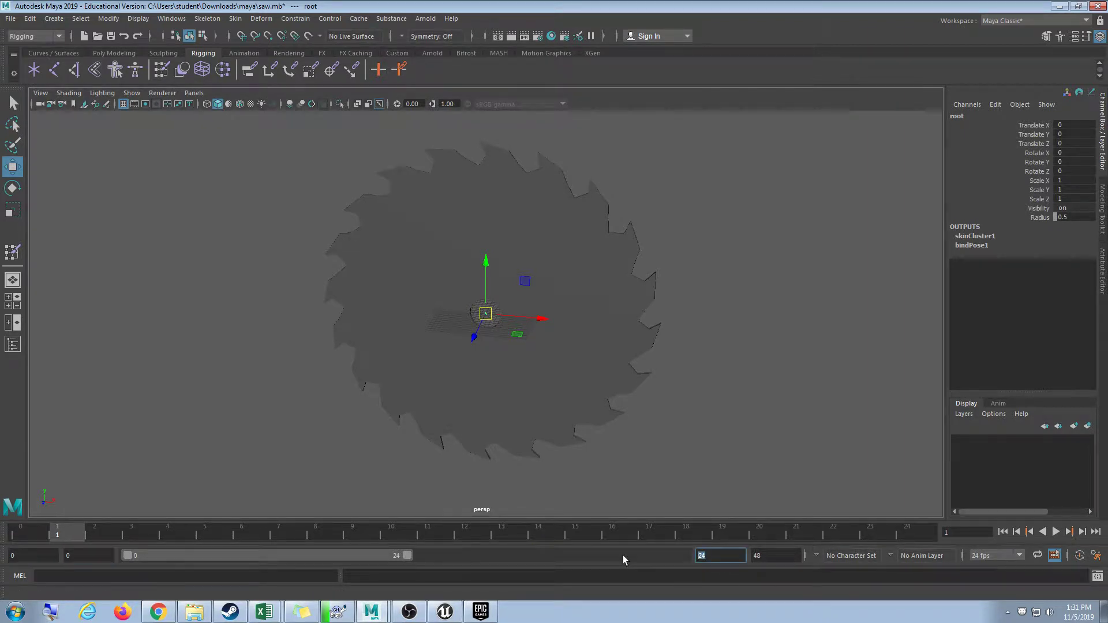
pyautogui.write('100')
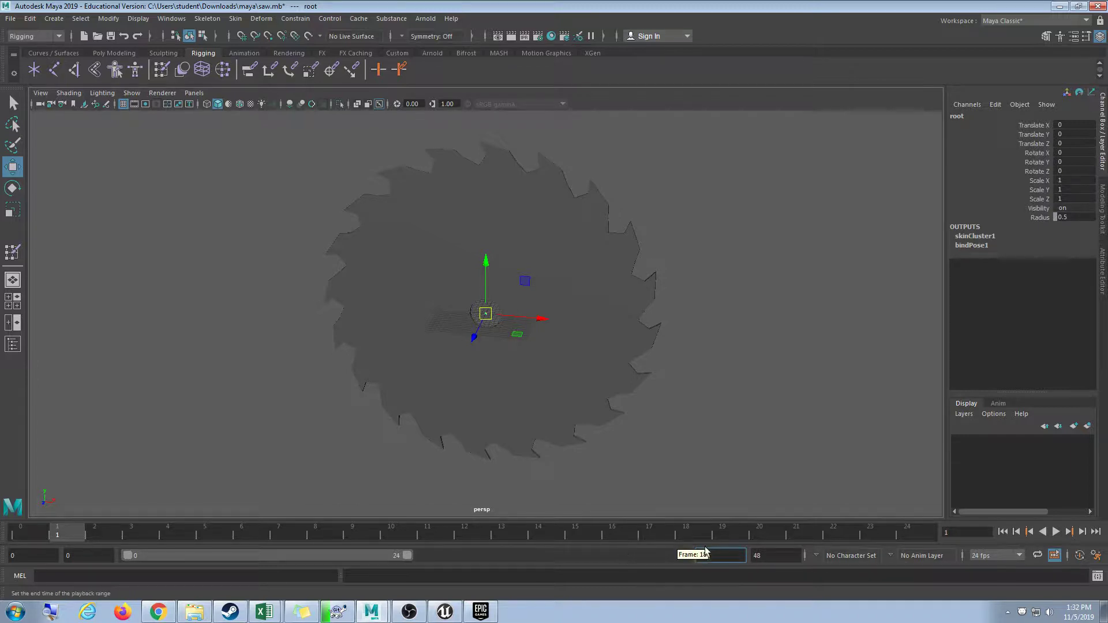
pyautogui.press('Tab')
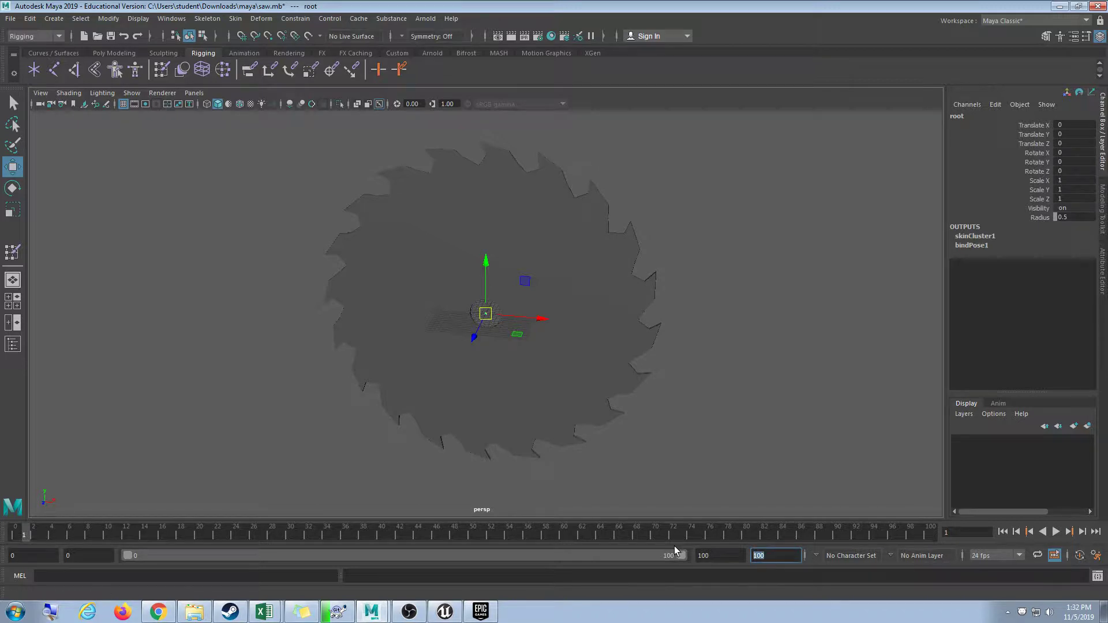
pyautogui.write('90')
pyautogui.press('Return')
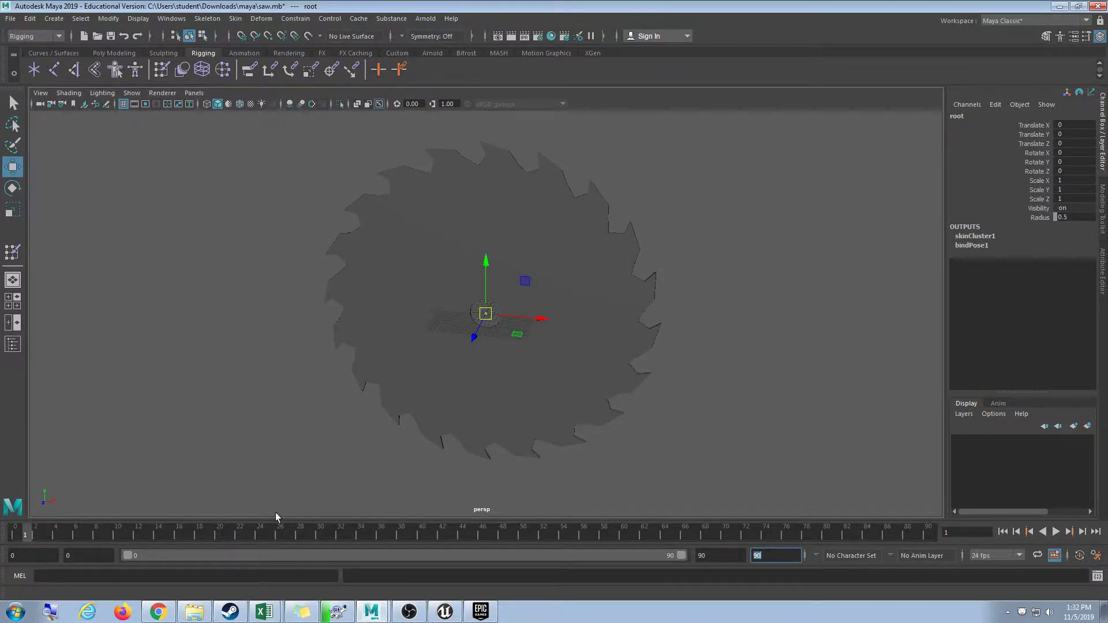
pyautogui.hotkey('alt', 'v')
pyautogui.moveTo(34, 529); pyautogui.dragTo(16, 530)
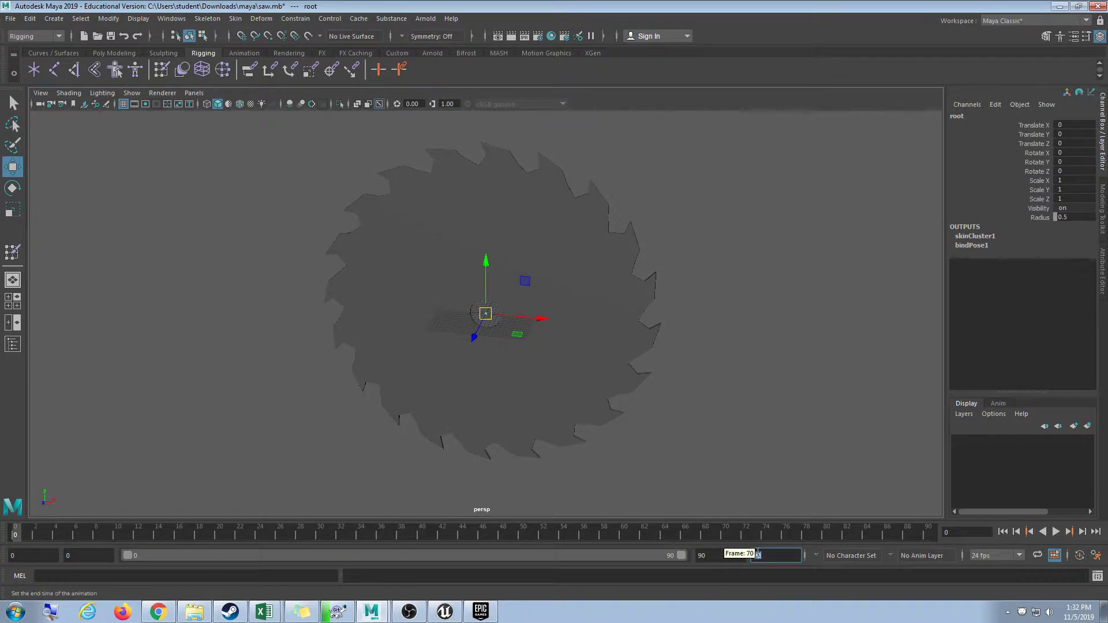
pyautogui.click(759, 415)
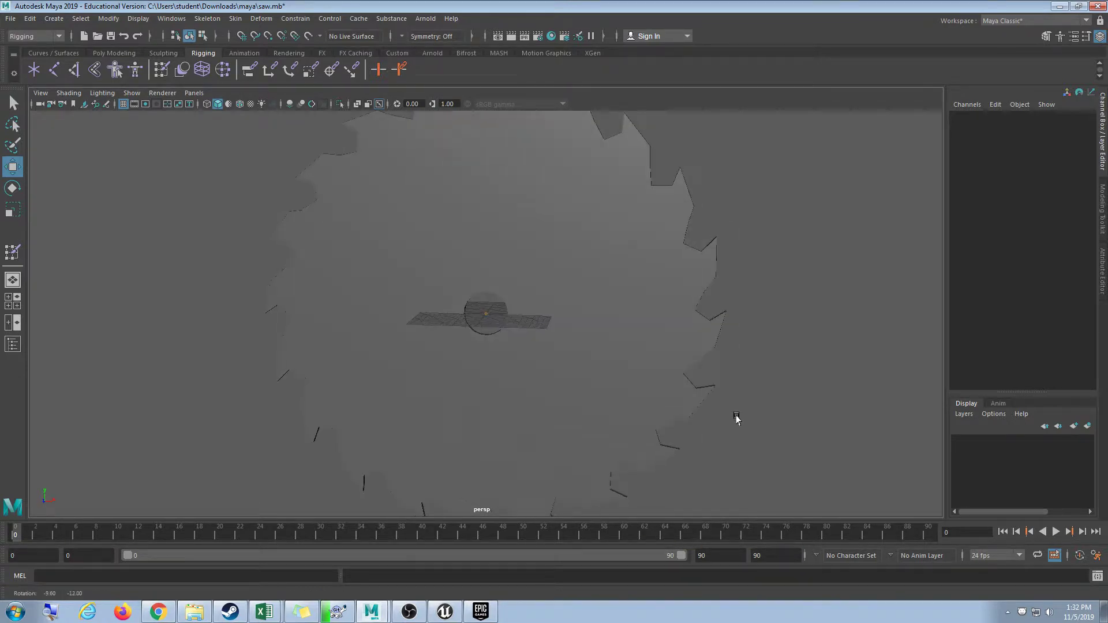
# Reselect the root joint and set a keyframe on it at frame 0.
pyautogui.hotkey('ctrl', 'z')
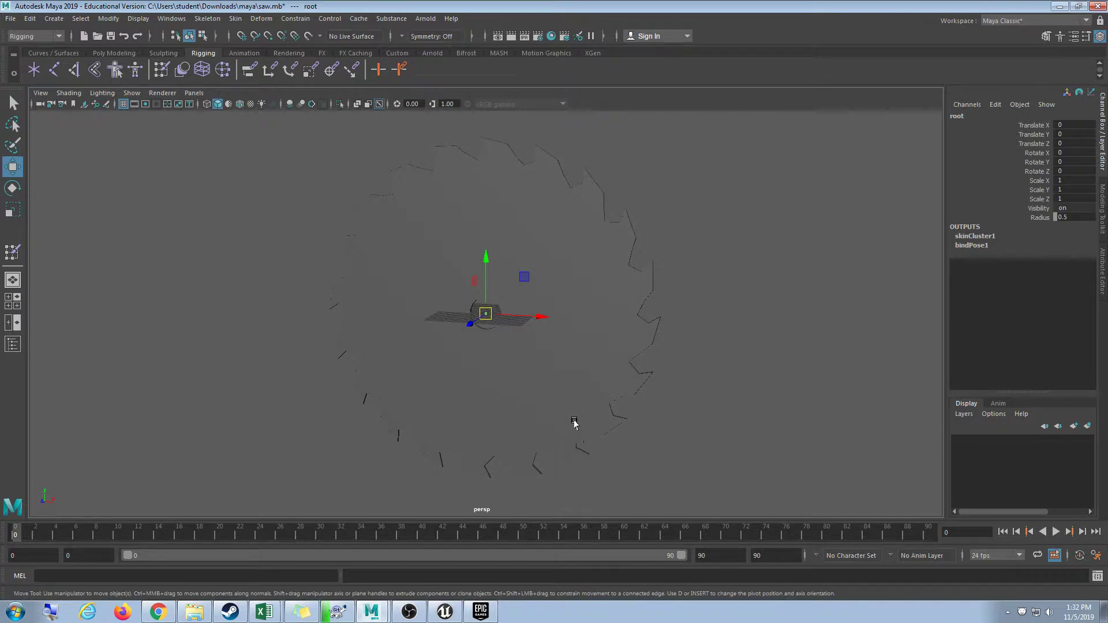
pyautogui.press('e')
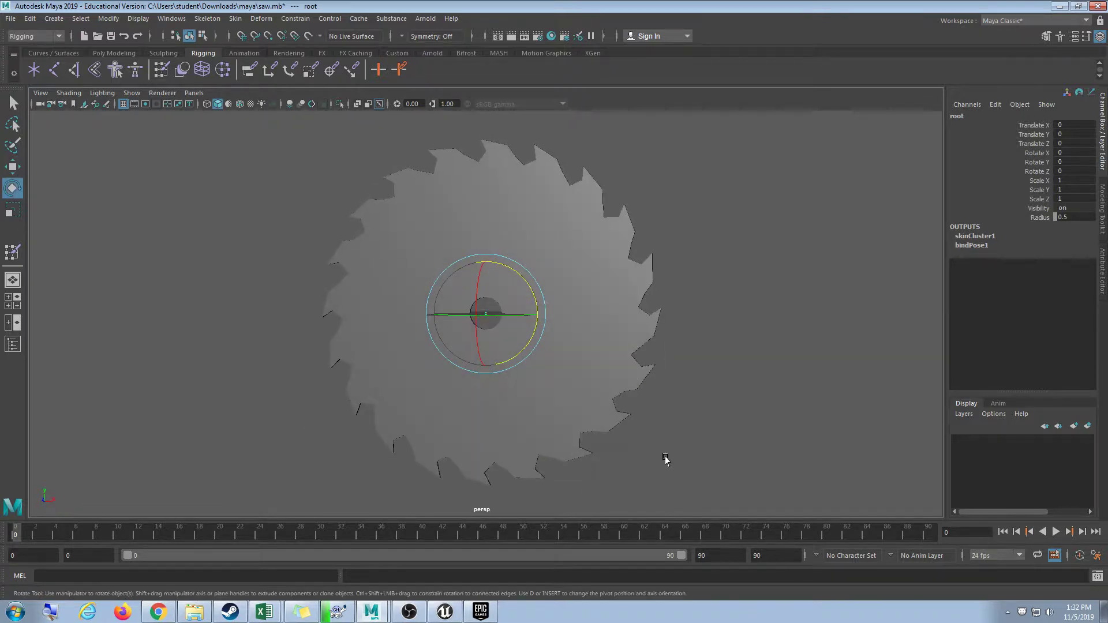
pyautogui.press('s')
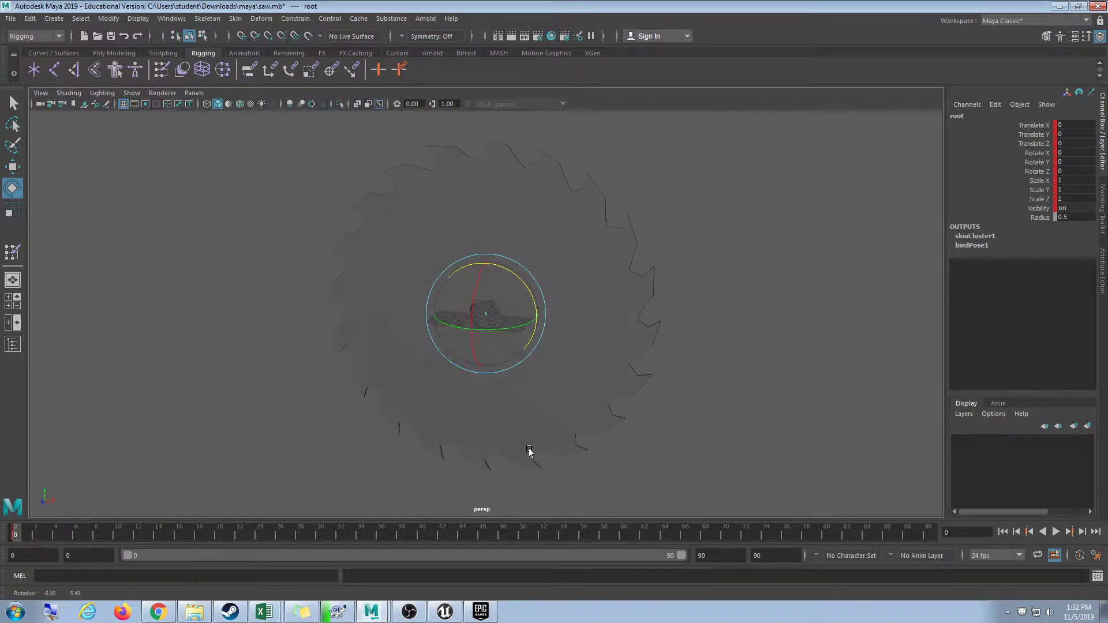
pyautogui.keyDown('alt'); pyautogui.moveTo(528, 447); pyautogui.dragTo(564, 440, button='right'); pyautogui.keyUp('alt')
pyautogui.press('w')
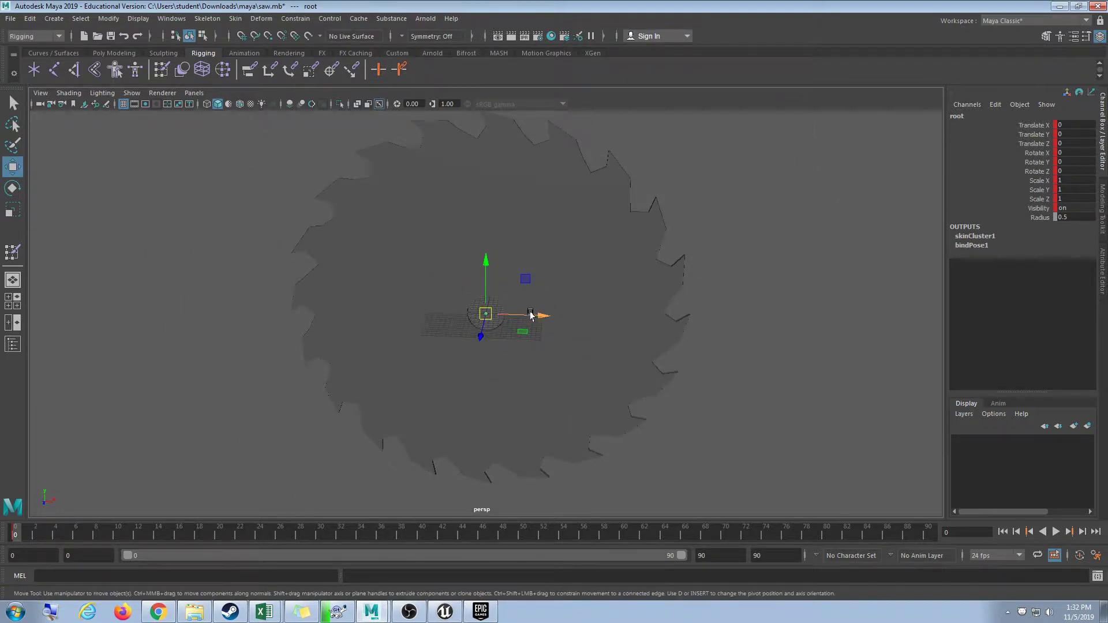
pyautogui.keyDown('alt'); pyautogui.moveTo(641, 408); pyautogui.dragTo(566, 390, button='middle'); pyautogui.keyUp('alt')
# Move the root joint along X, setting Translate X to 50 and then 100.
pyautogui.hotkey('alt', 'v')
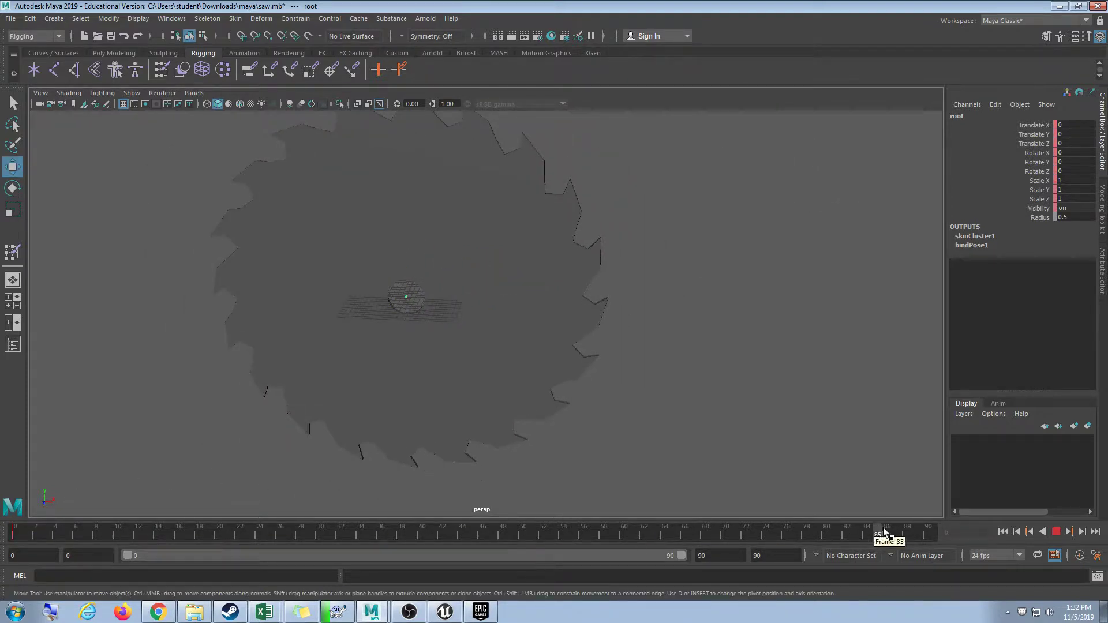
pyautogui.moveTo(460, 300); pyautogui.dragTo(729, 308)
pyautogui.click(1086, 125)
pyautogui.write('50')
pyautogui.press('Return')
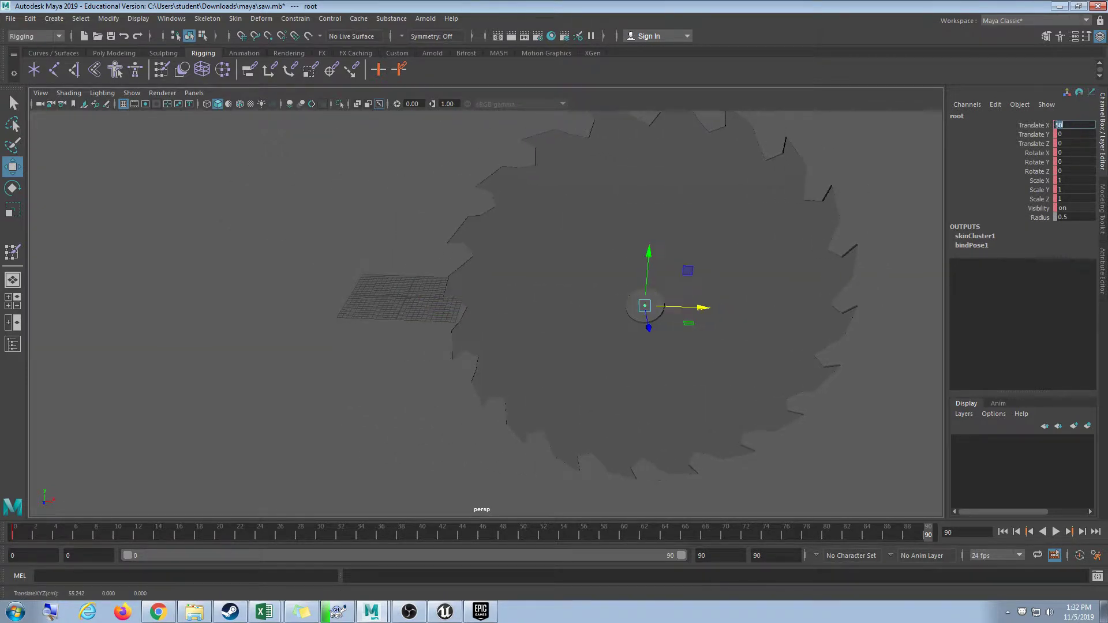
pyautogui.keyDown('alt'); pyautogui.moveTo(704, 348); pyautogui.dragTo(730, 400); pyautogui.keyUp('alt')
pyautogui.scroll(5, 729, 393)
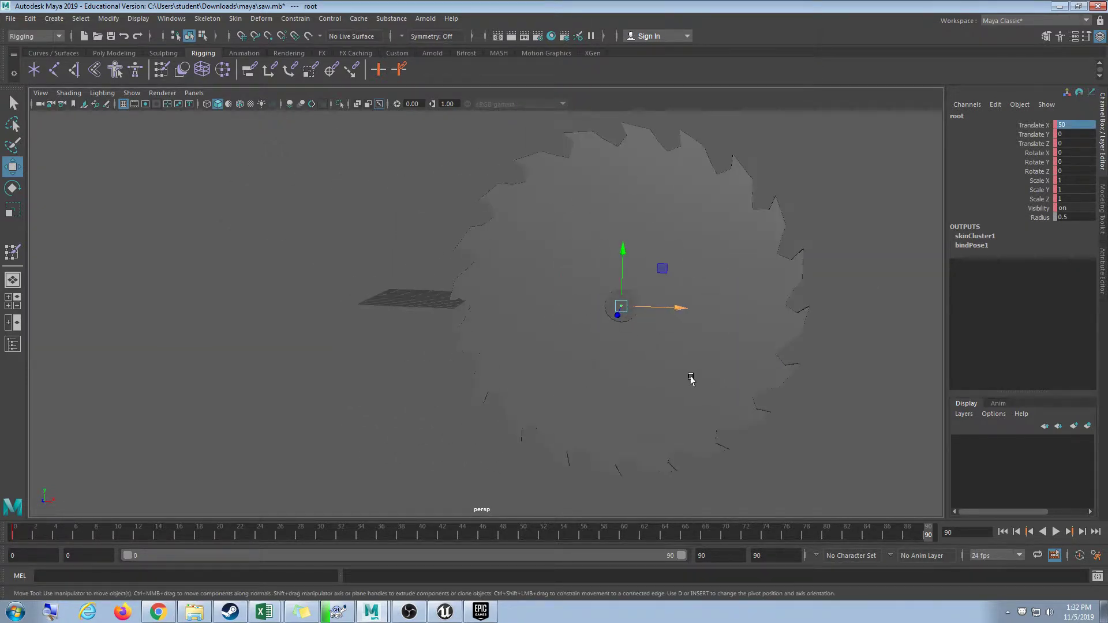
pyautogui.keyDown('alt'); pyautogui.moveTo(691, 378); pyautogui.dragTo(606, 386, button='middle'); pyautogui.keyUp('alt')
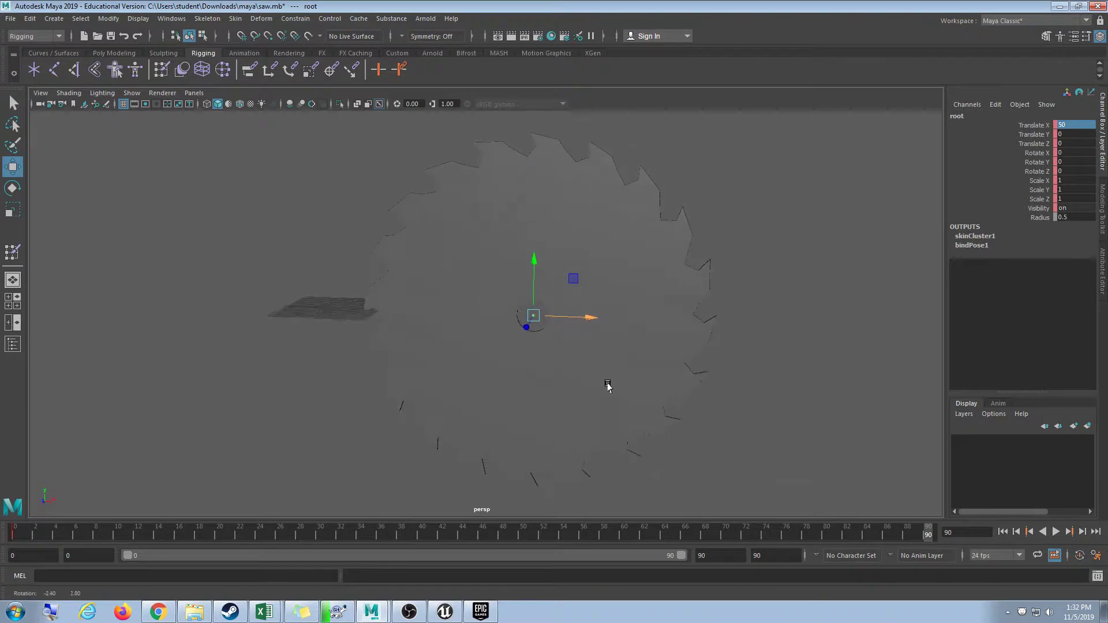
pyautogui.click(1078, 125)
pyautogui.write('100')
pyautogui.press('Return')
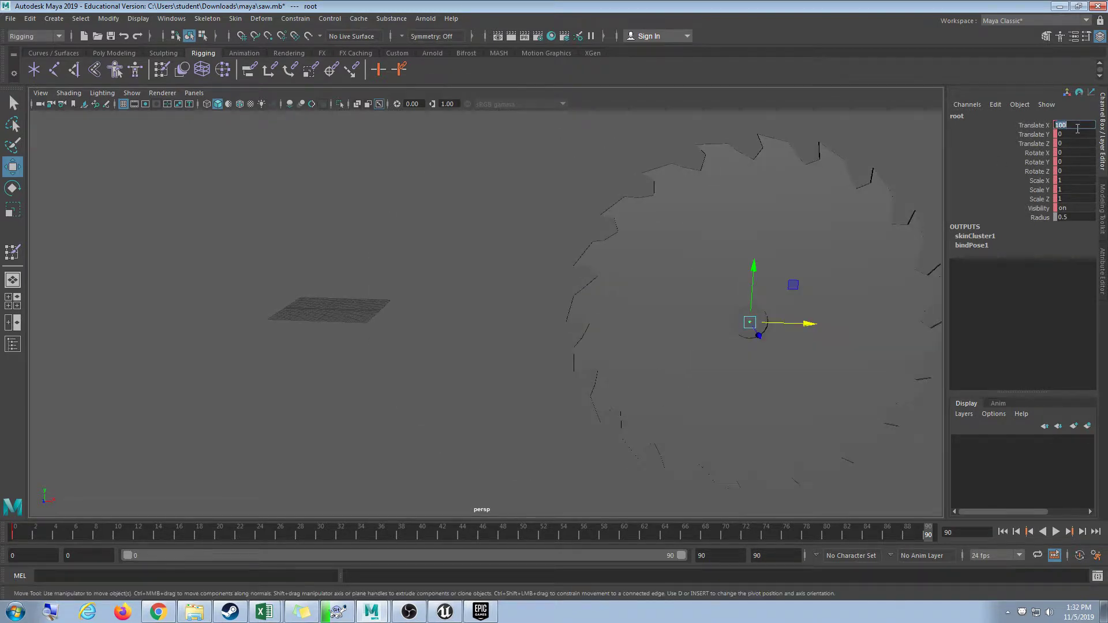
# Play back the animation to watch the saw slide, then stop it.
pyautogui.scroll(-4, 474, 323)
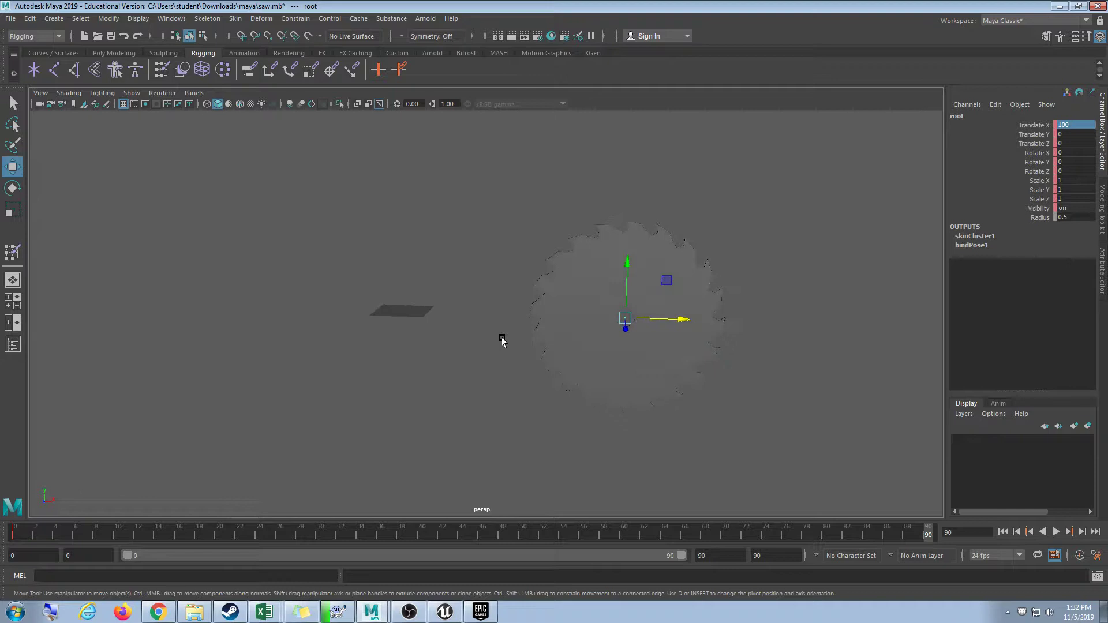
pyautogui.hotkey('alt', 'v')
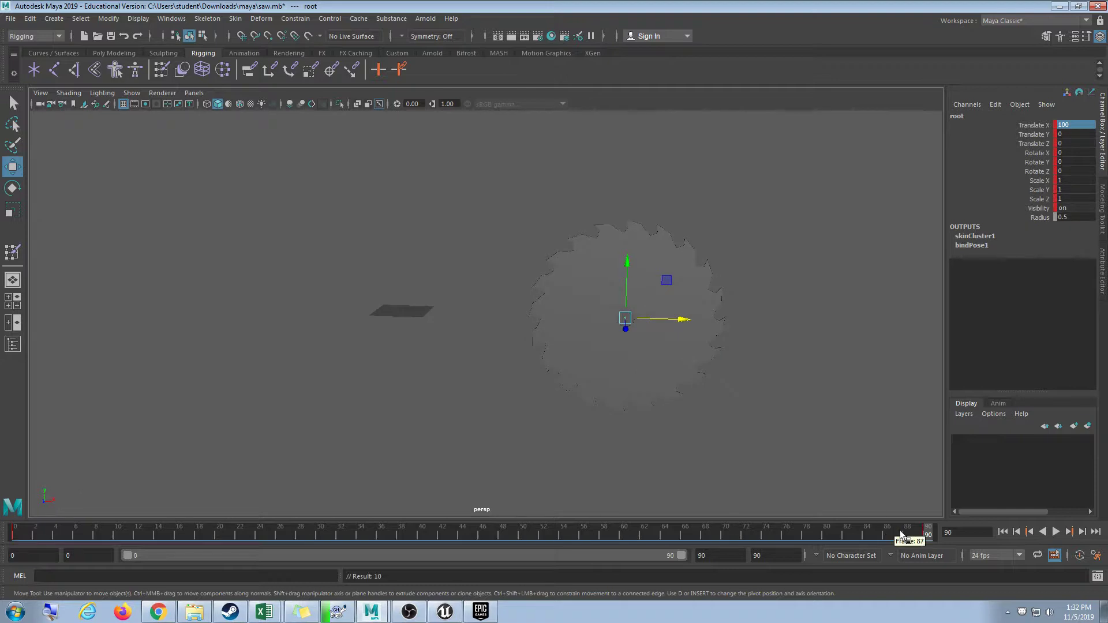
pyautogui.click(1057, 532)
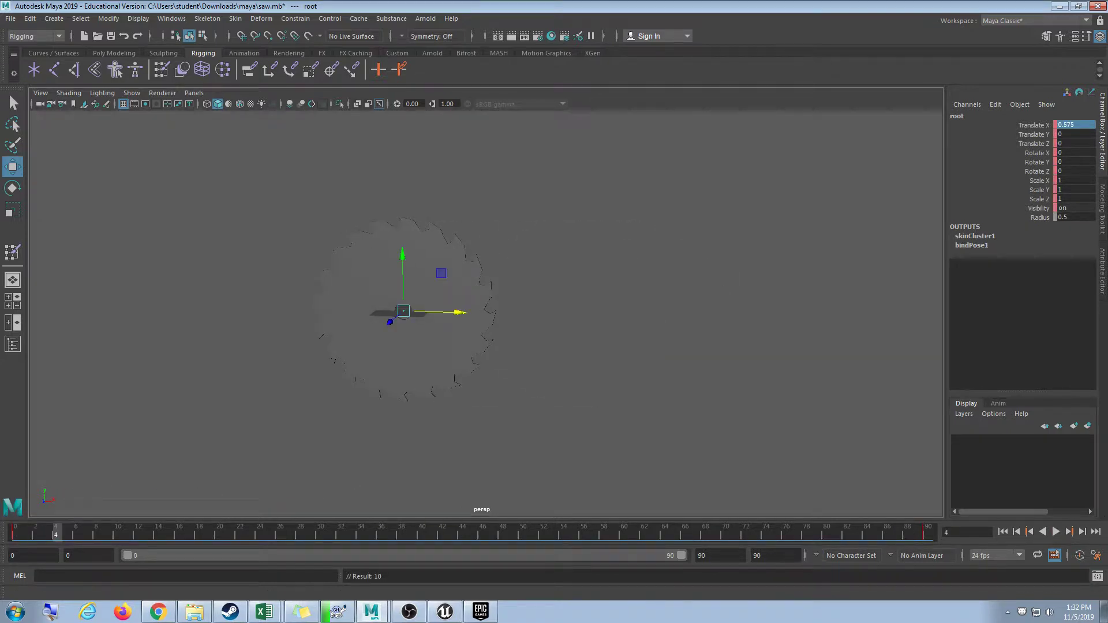
pyautogui.click(1056, 532)
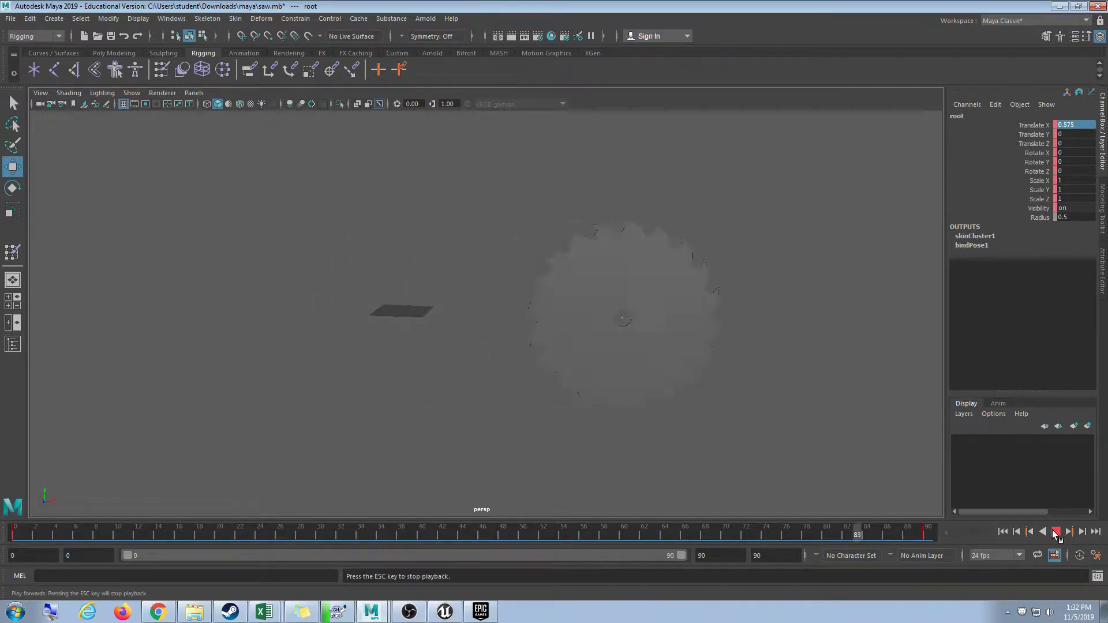
pyautogui.click(1056, 532)
pyautogui.click(1055, 533)
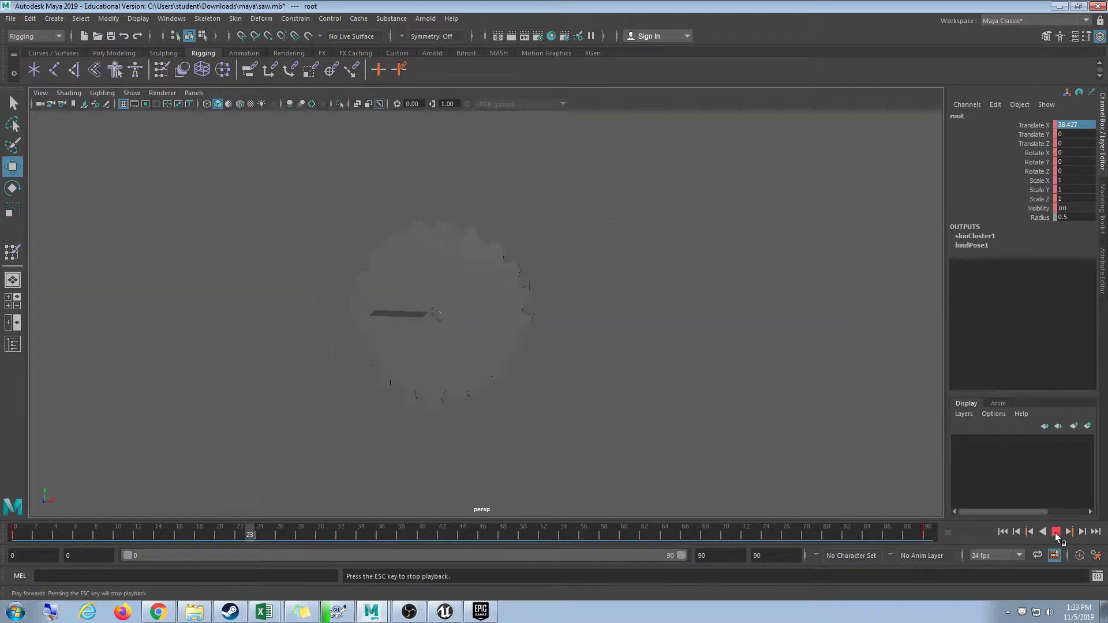
pyautogui.click(1056, 532)
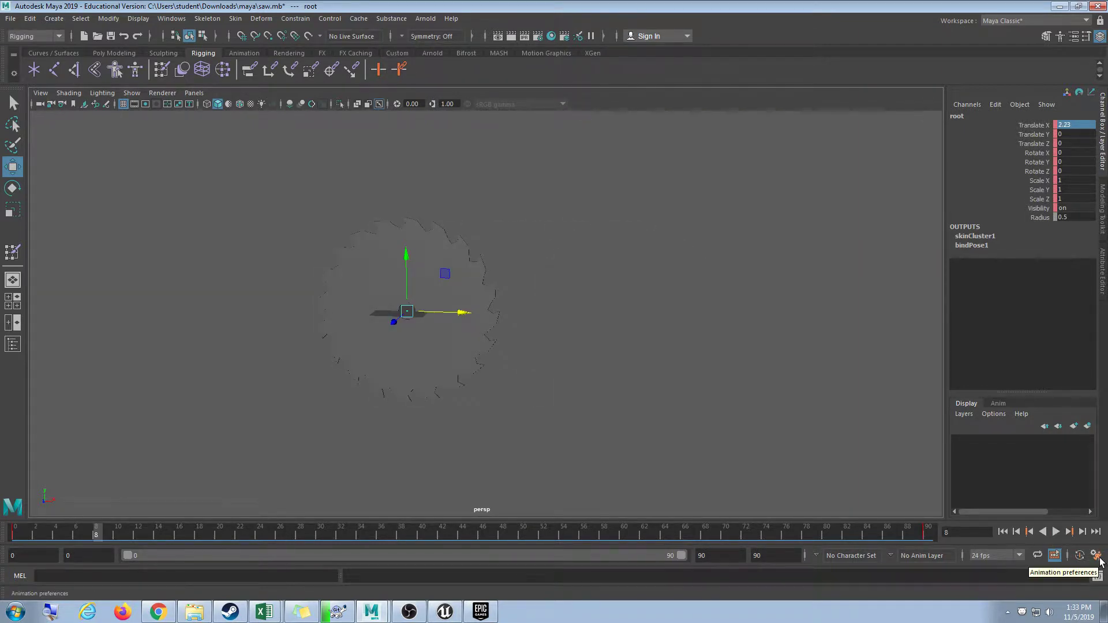
# Set the framerate to 30 fps and playback speed to real-time 30 fps.
pyautogui.click(1097, 556)
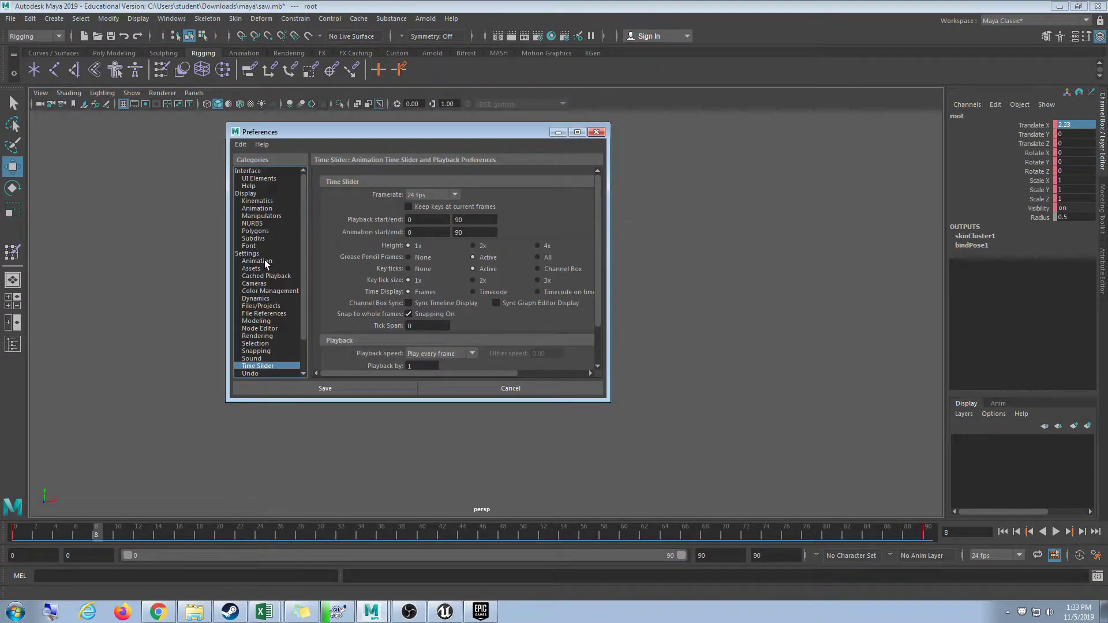
pyautogui.click(420, 196)
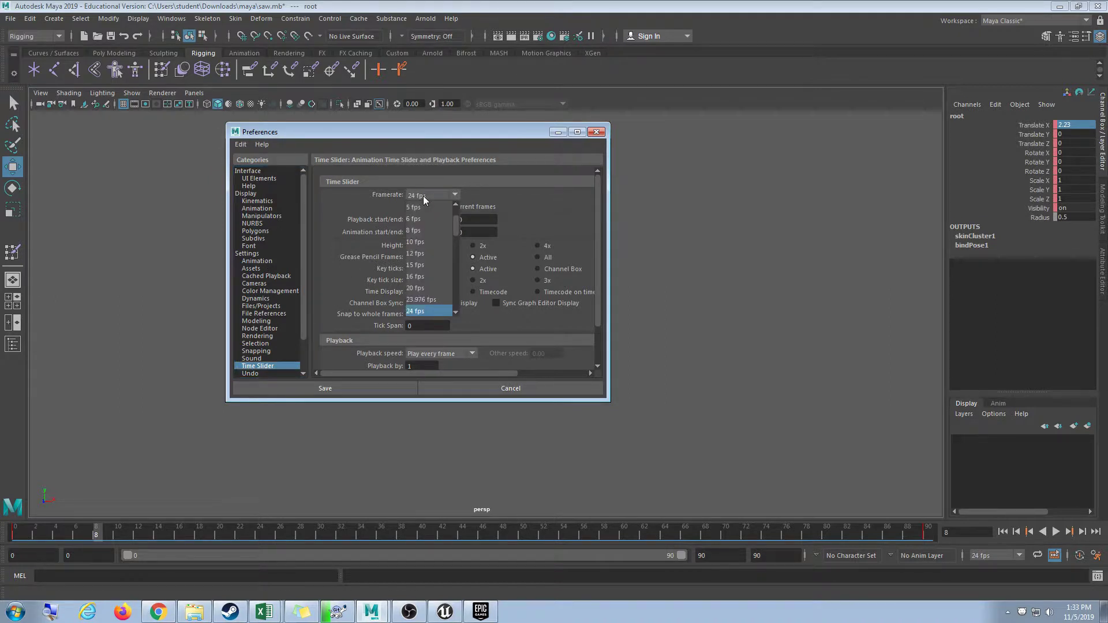
pyautogui.scroll(-2, 439, 277)
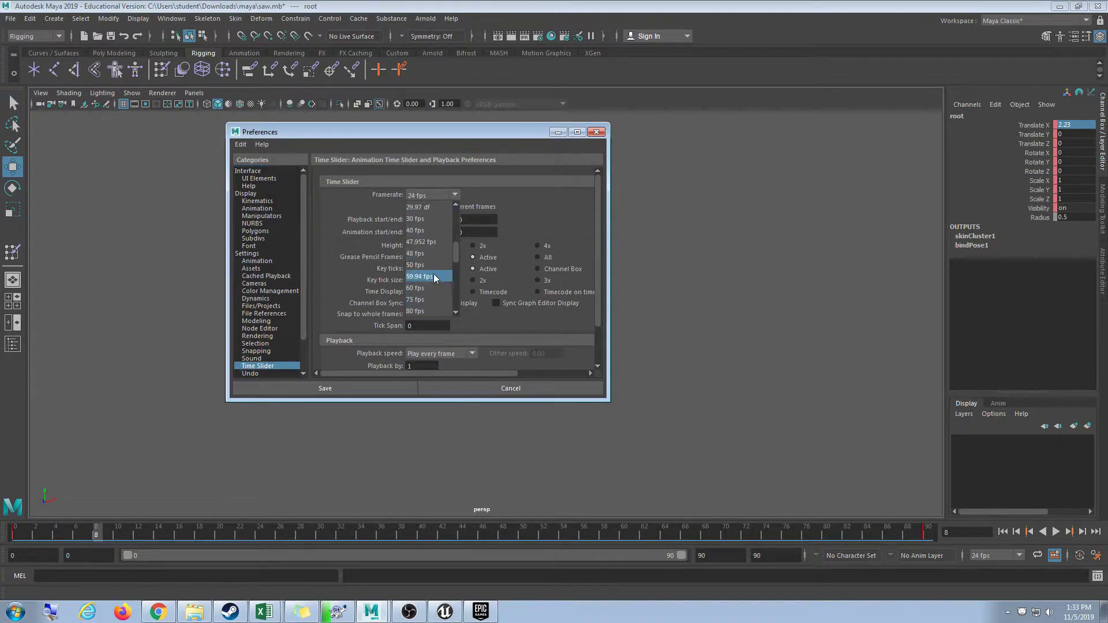
pyautogui.click(429, 218)
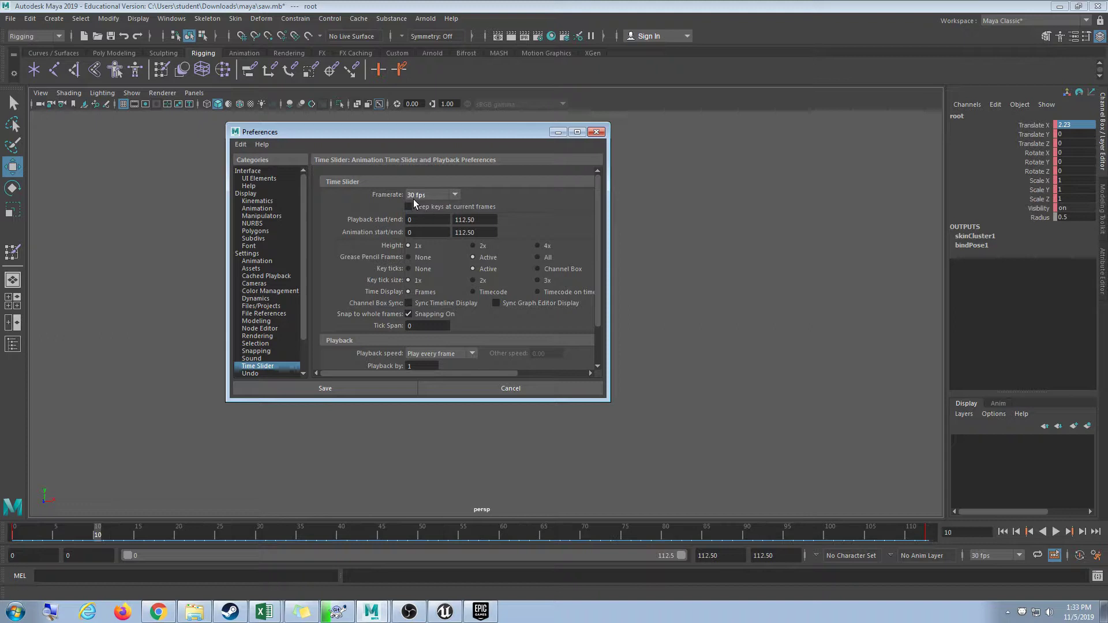
pyautogui.scroll(-2, 483, 330)
pyautogui.click(446, 308)
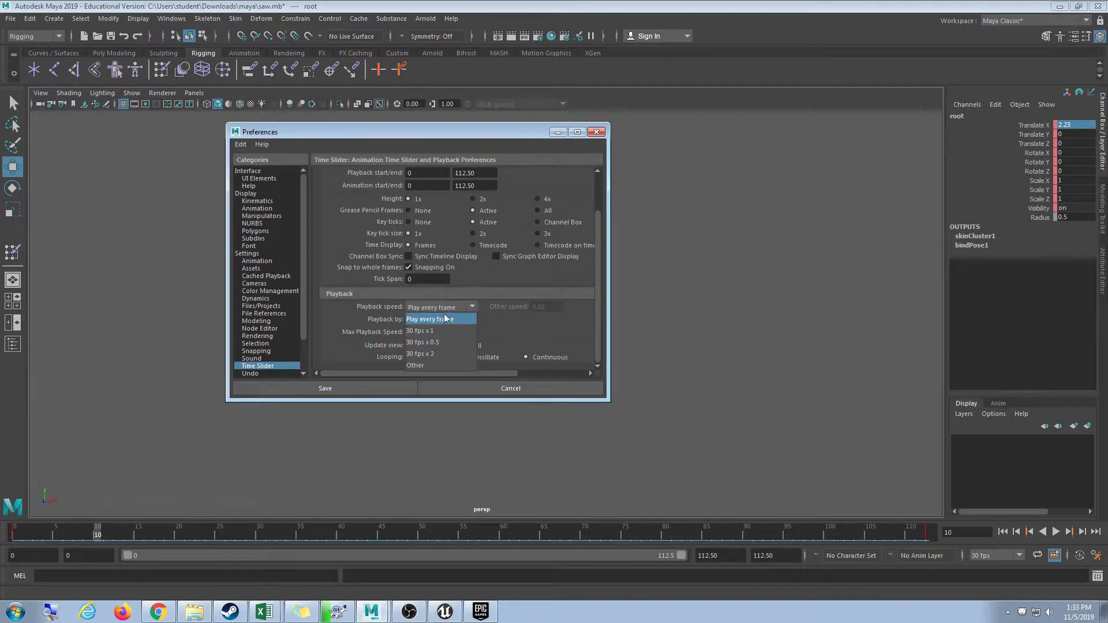
pyautogui.click(429, 332)
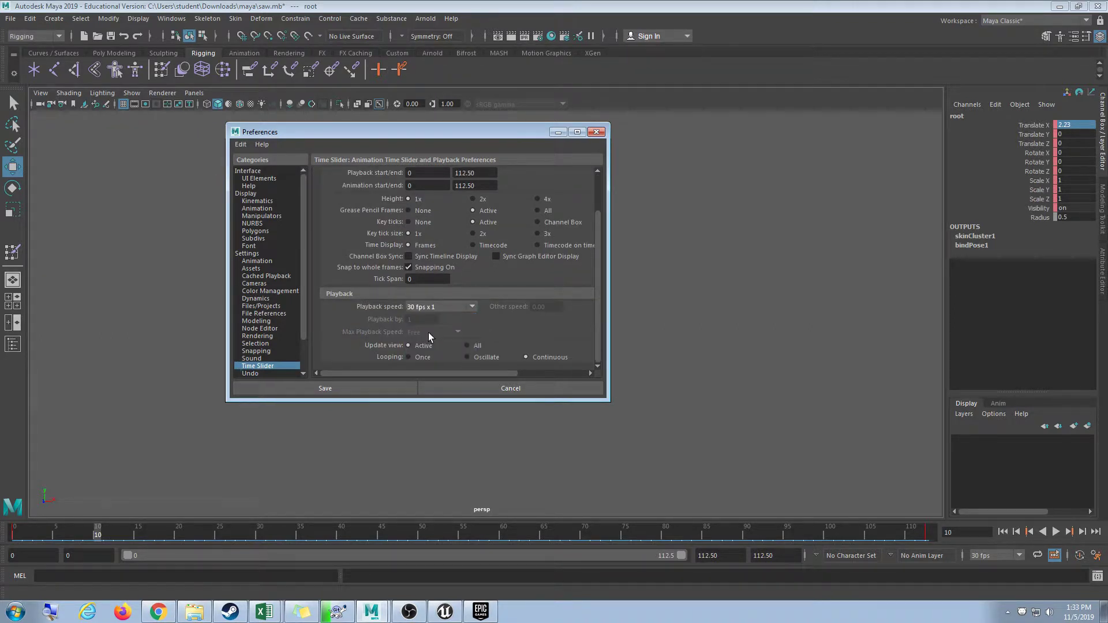
# Set the animation evaluation mode to DG, save preferences, and replay.
pyautogui.click(268, 254)
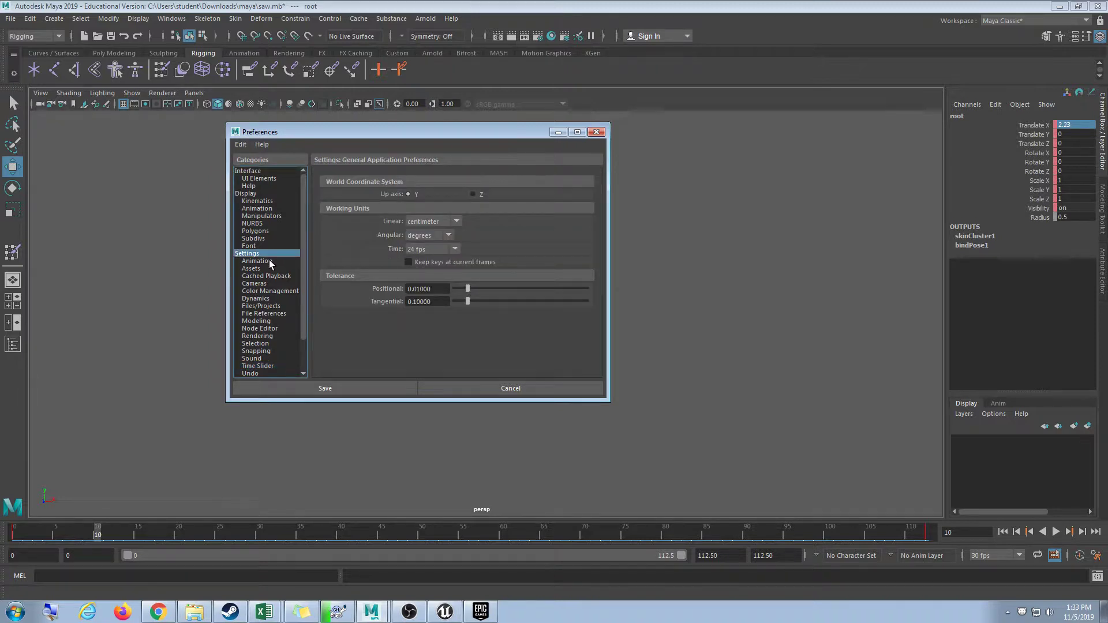
pyautogui.click(257, 261)
pyautogui.click(418, 196)
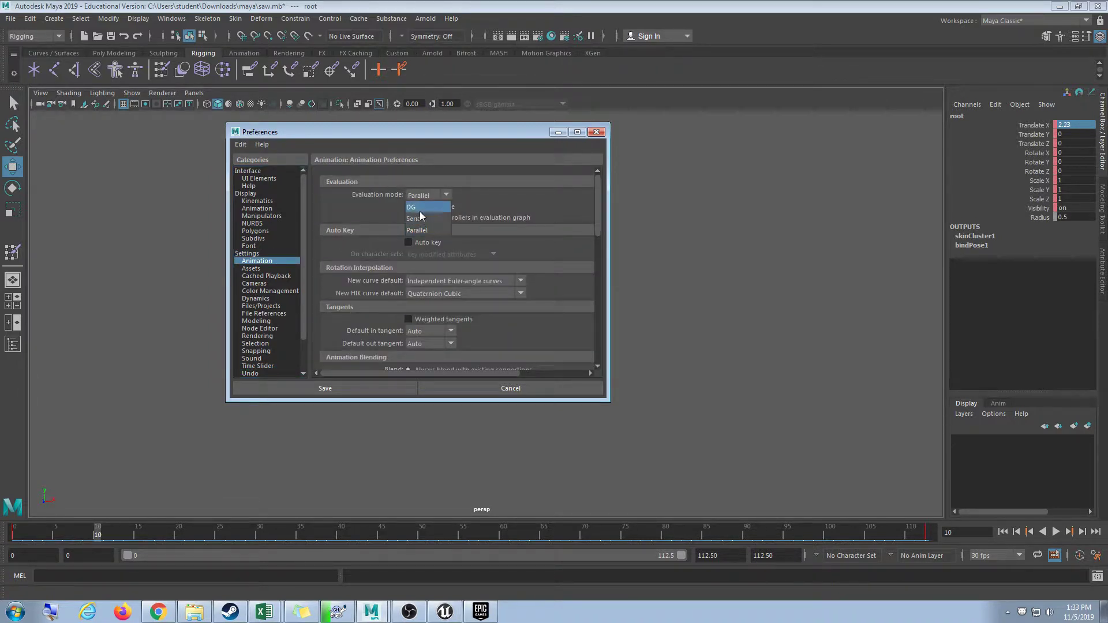
pyautogui.click(417, 209)
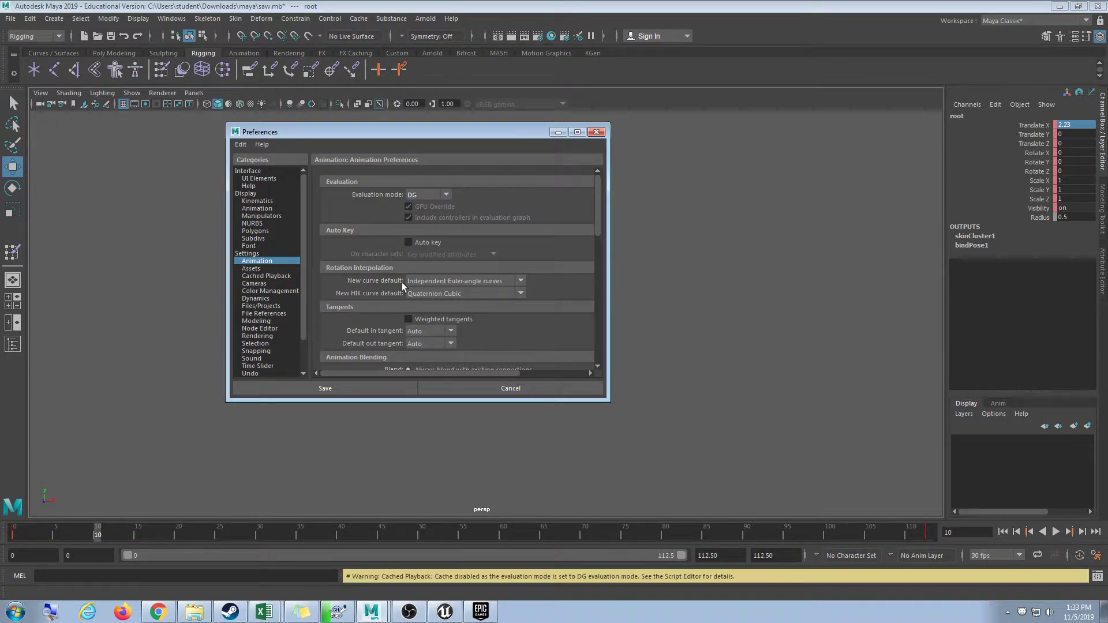
pyautogui.click(363, 388)
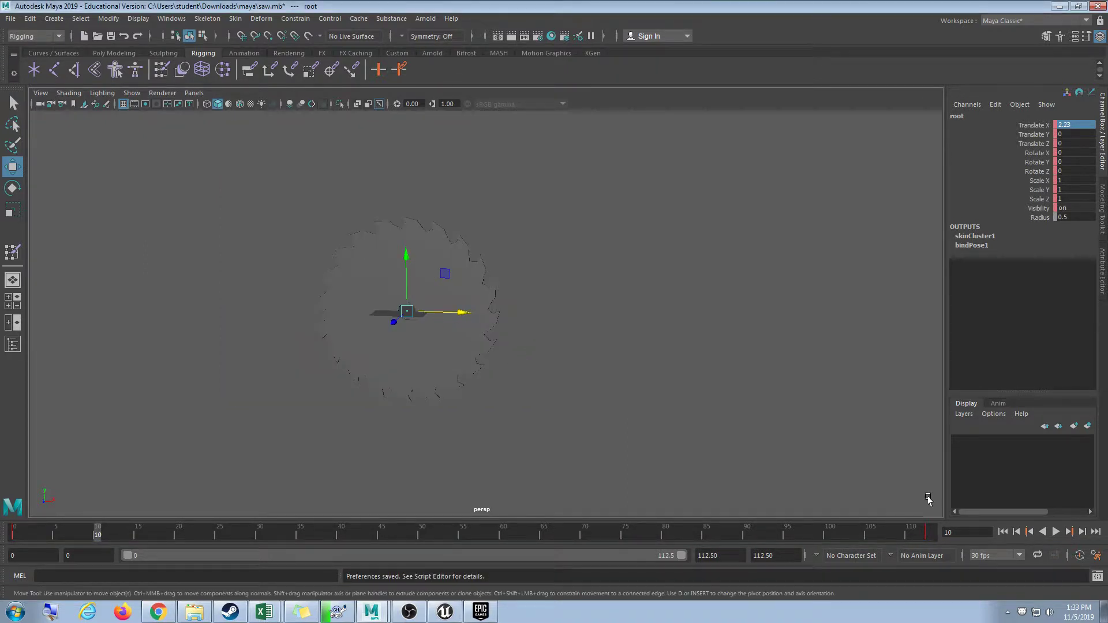
pyautogui.click(1056, 532)
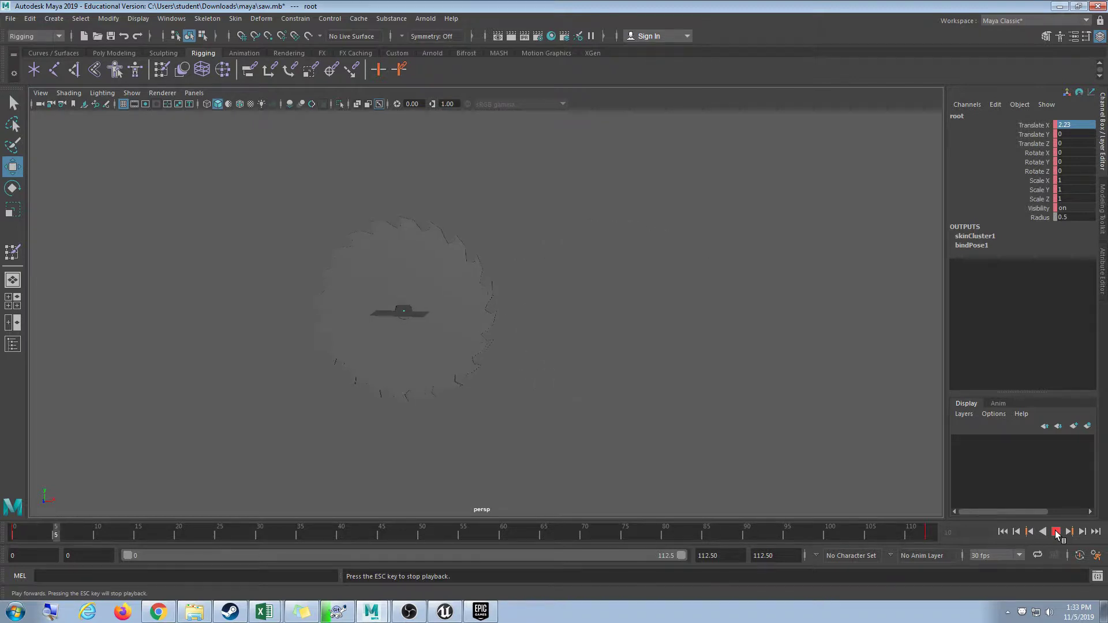
# Stop playback, inspect the key near frame 50, then return to frame 0.
pyautogui.click(1056, 532)
pyautogui.click(933, 534)
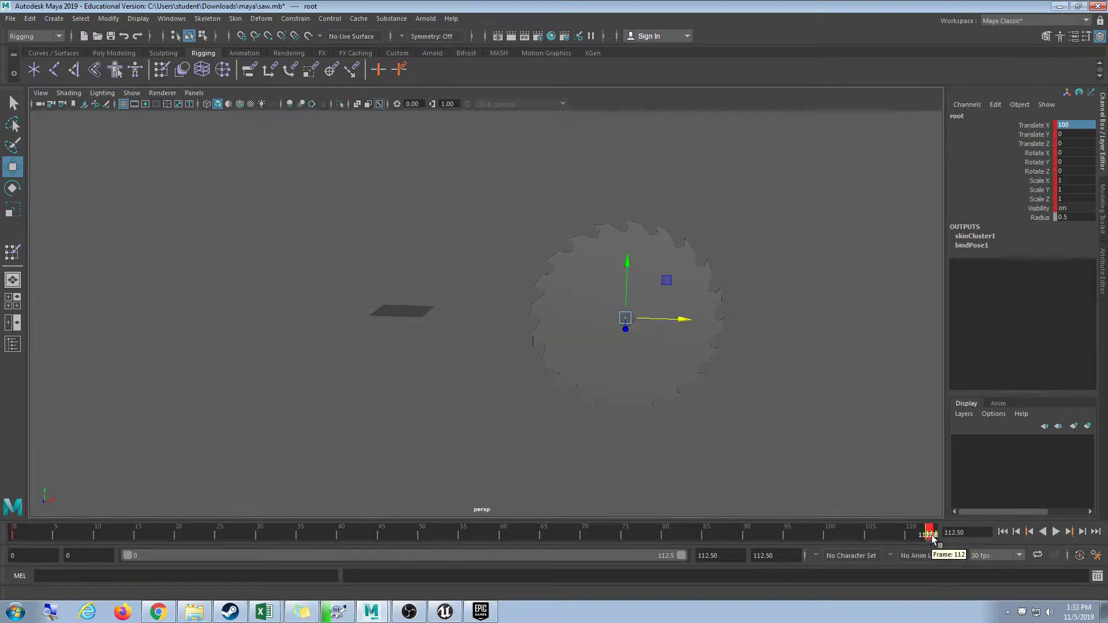
pyautogui.moveTo(933, 537); pyautogui.dragTo(423, 534)
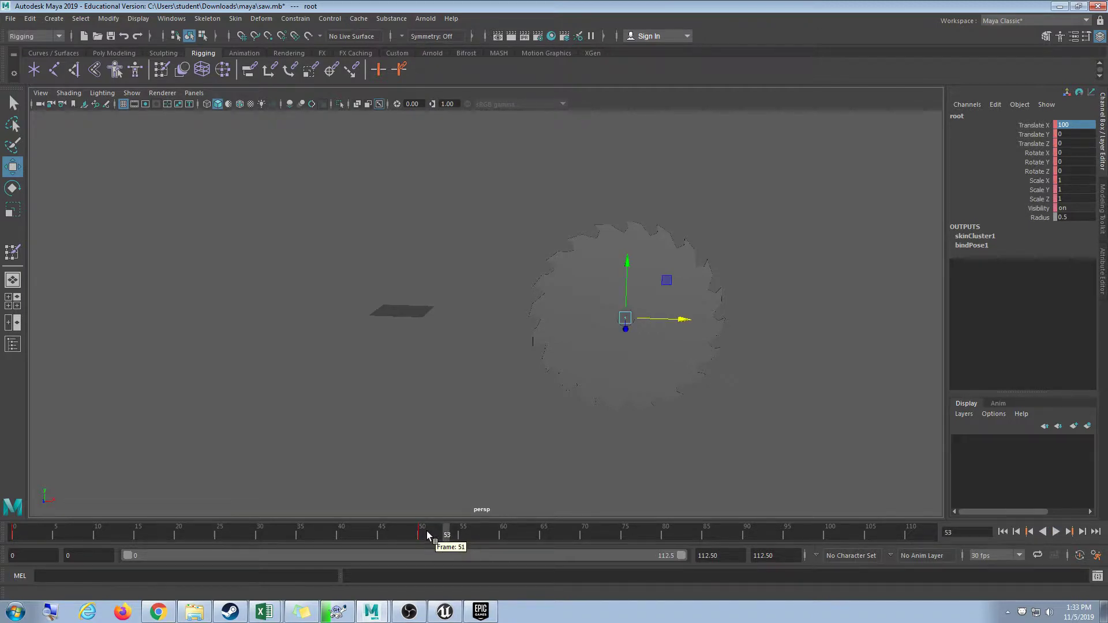
pyautogui.keyDown('shift'); pyautogui.click(425, 534); pyautogui.keyUp('shift')
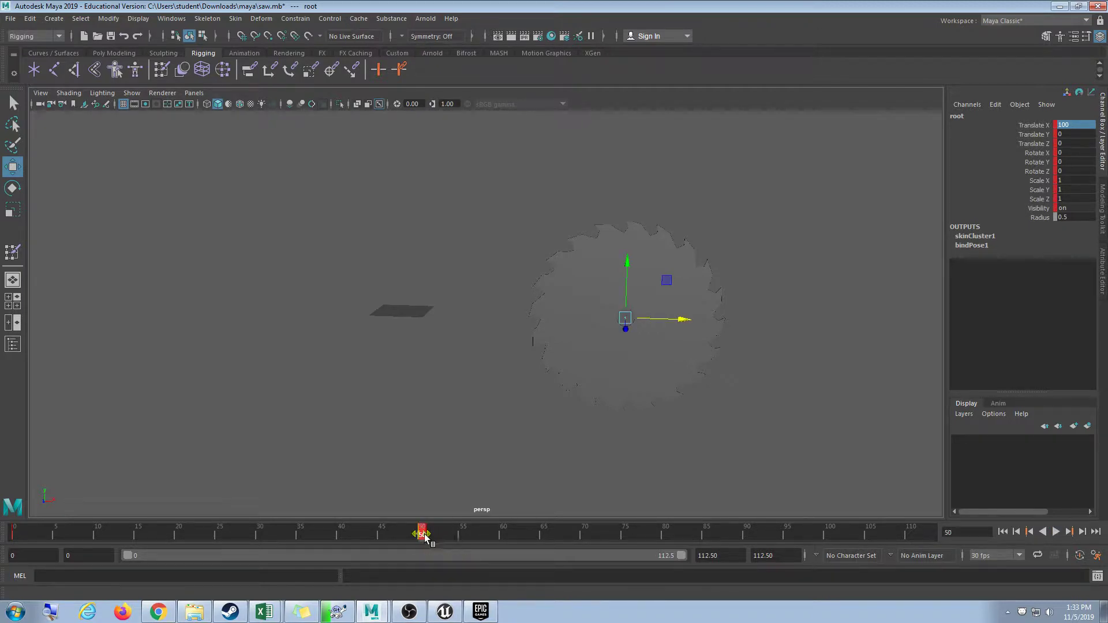
pyautogui.moveTo(426, 536); pyautogui.dragTo(502, 536)
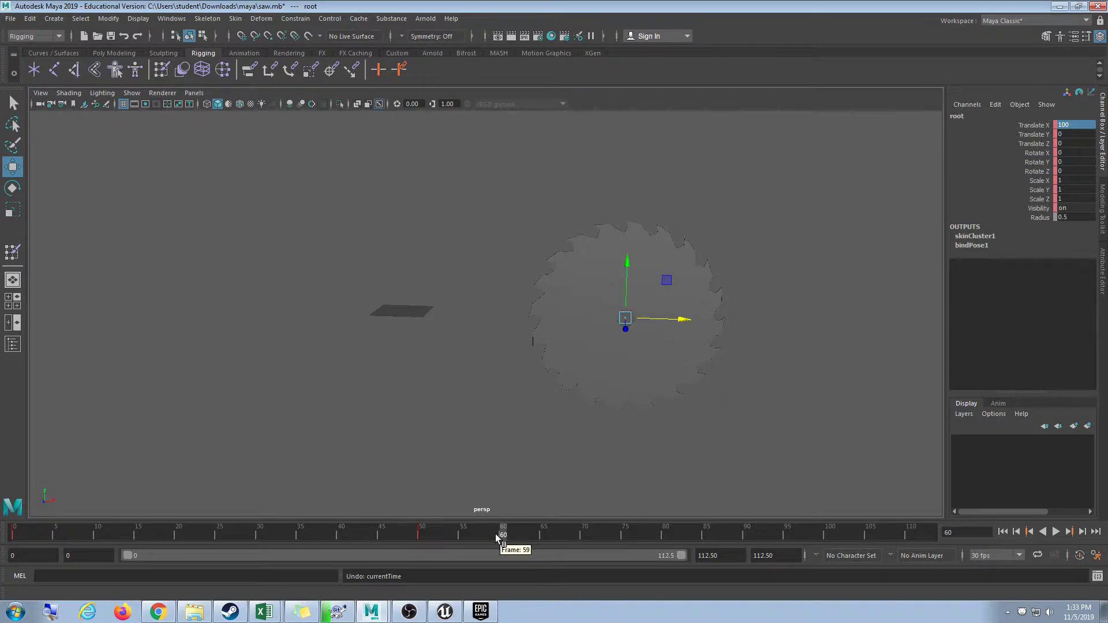
pyautogui.doubleClick(950, 532)
pyautogui.write('0')
pyautogui.press('Return')
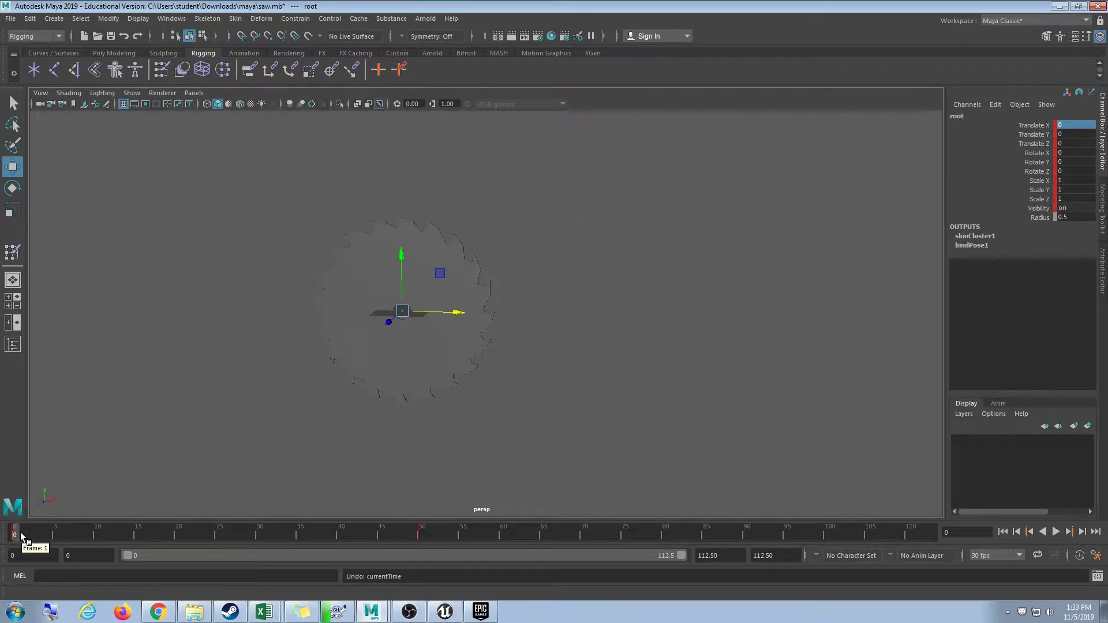
# Copy the frame 0 key and paste it at frame 112.5.
pyautogui.rightClick(20, 535)
pyautogui.click(52, 353)
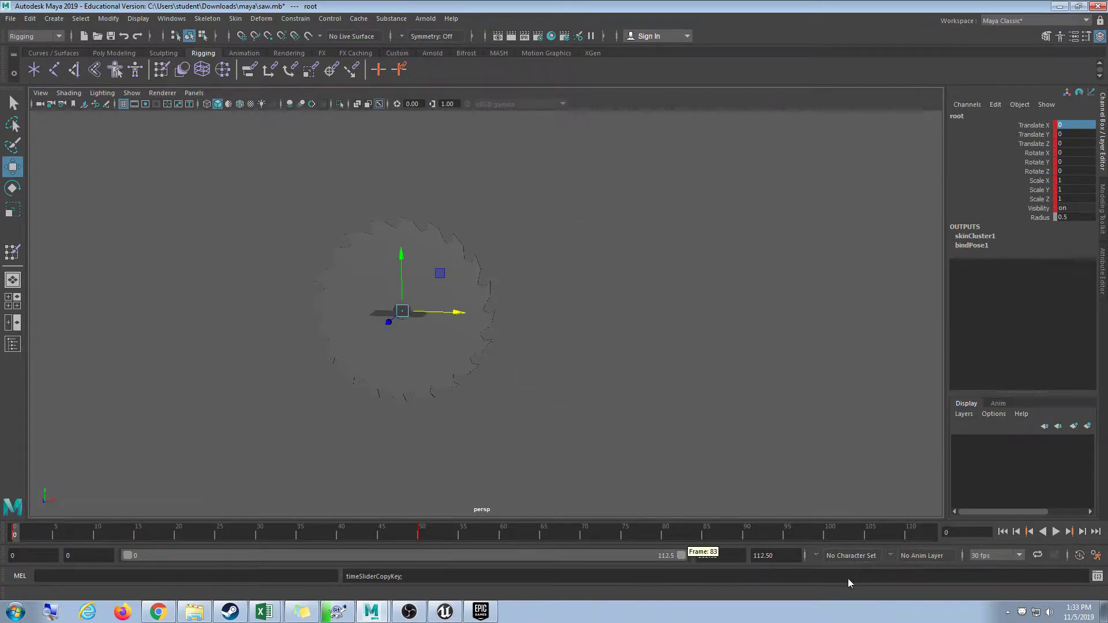
pyautogui.click(928, 536)
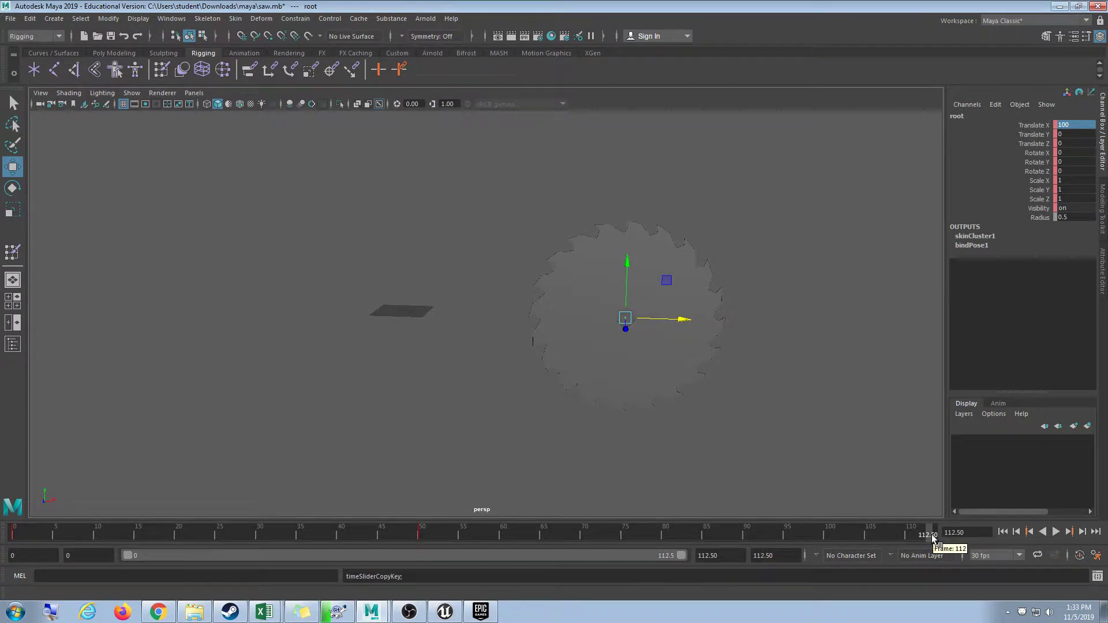
pyautogui.rightClick(931, 535)
pyautogui.moveTo(982, 359)
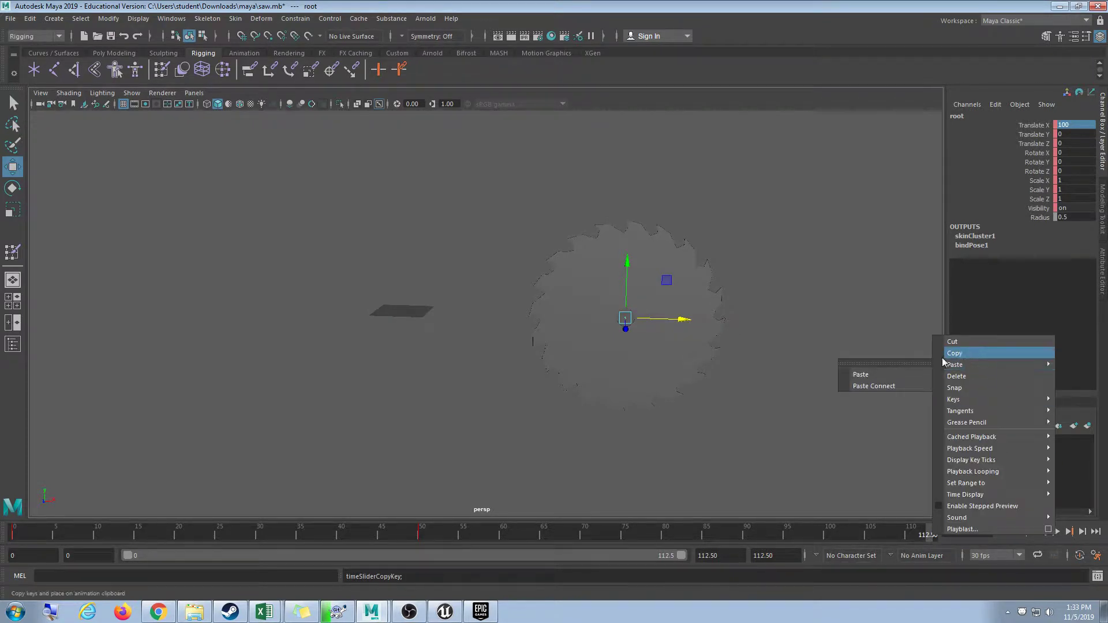
pyautogui.click(902, 373)
# Play the animation to check the saw returns, stopping near frame 31.
pyautogui.click(1057, 532)
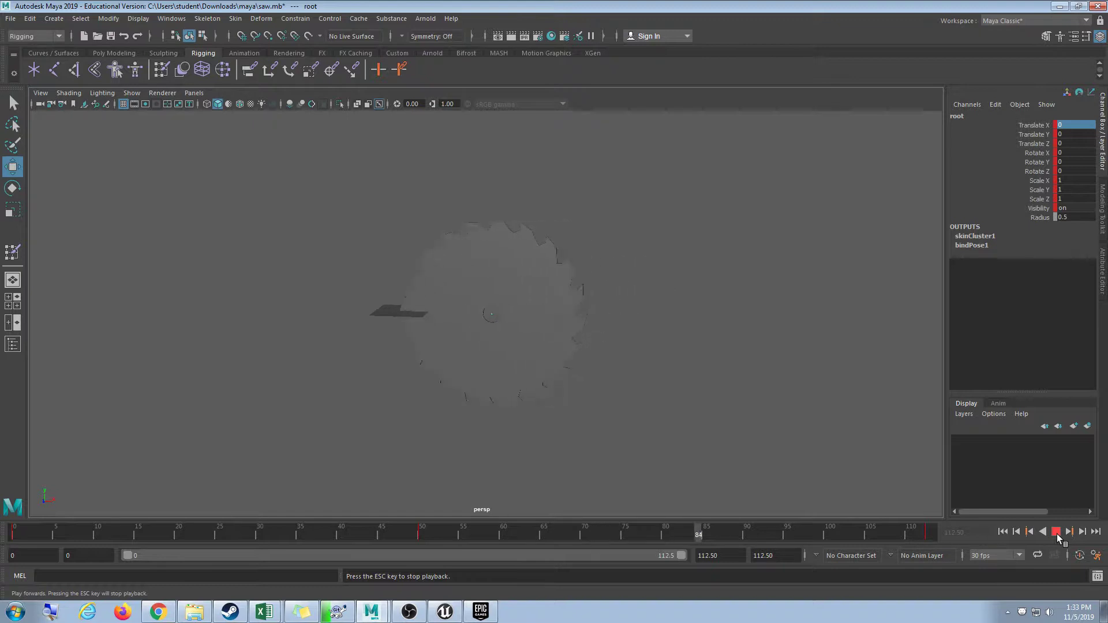
pyautogui.click(1057, 532)
pyautogui.hotkey('alt', 'v')
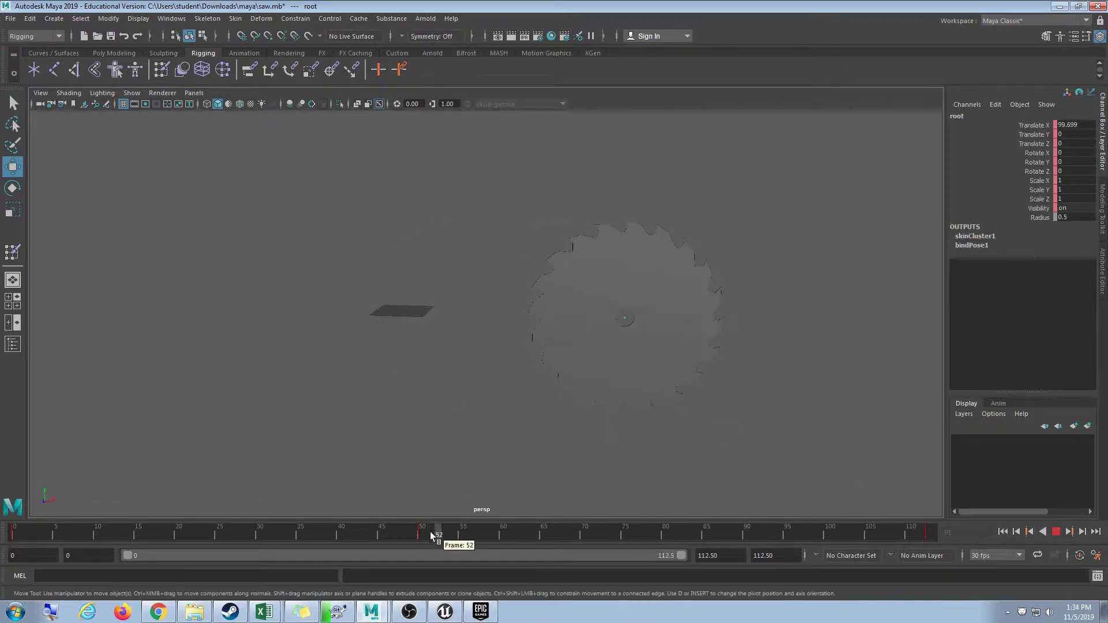
pyautogui.click(266, 534)
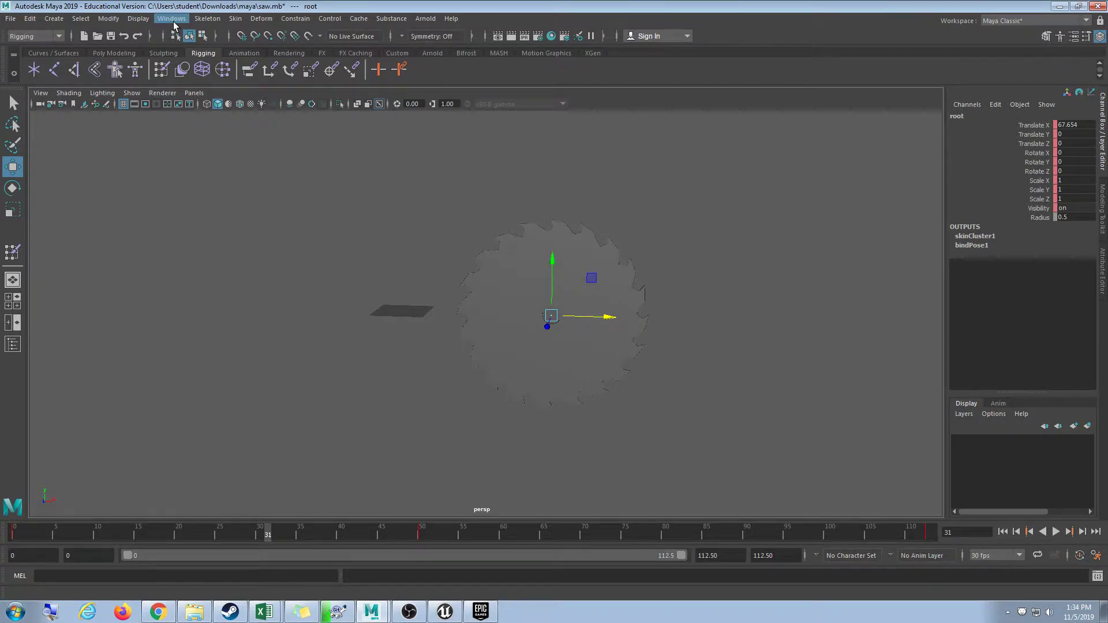
# Open and arrange the Graph Editor, test-rotating the root around Z and undoing it.
pyautogui.click(174, 23)
pyautogui.moveTo(201, 84)
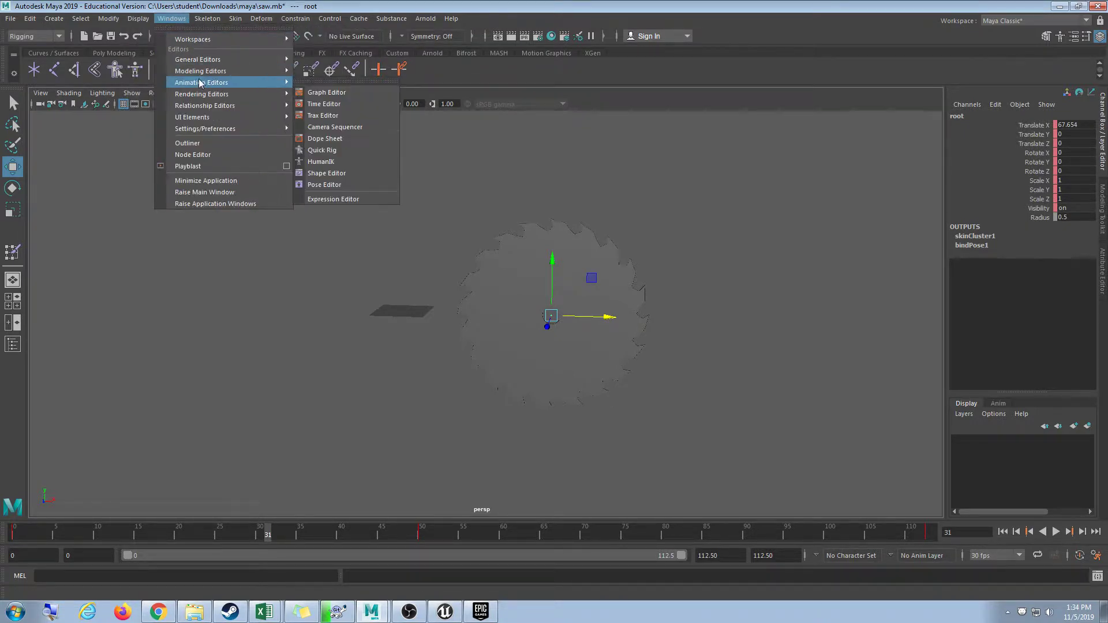
pyautogui.click(325, 91)
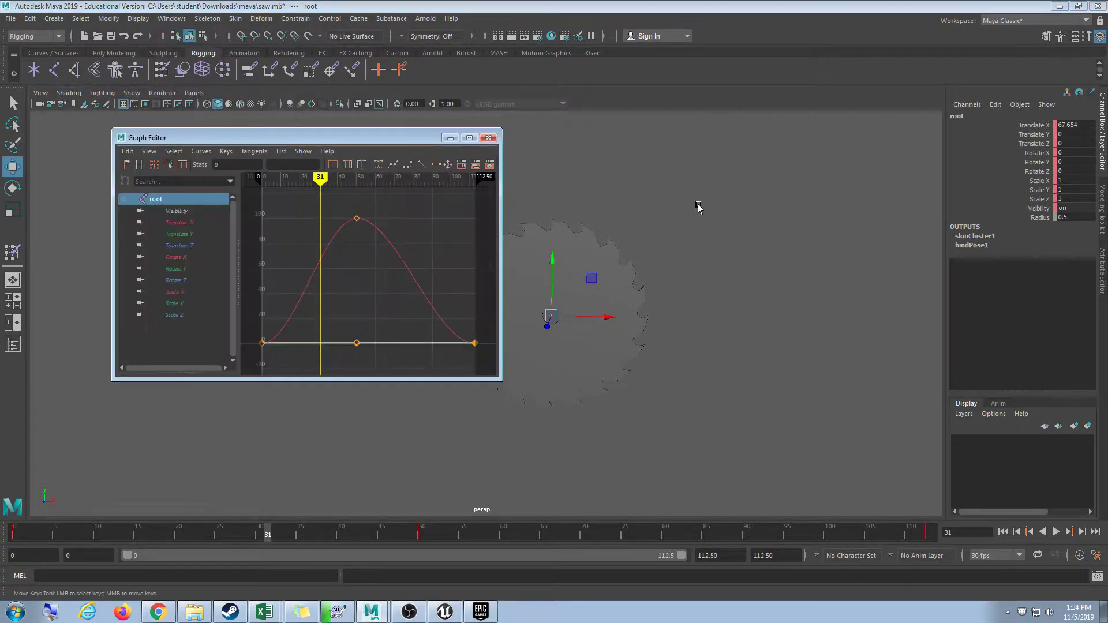
pyautogui.moveTo(501, 380); pyautogui.dragTo(512, 447)
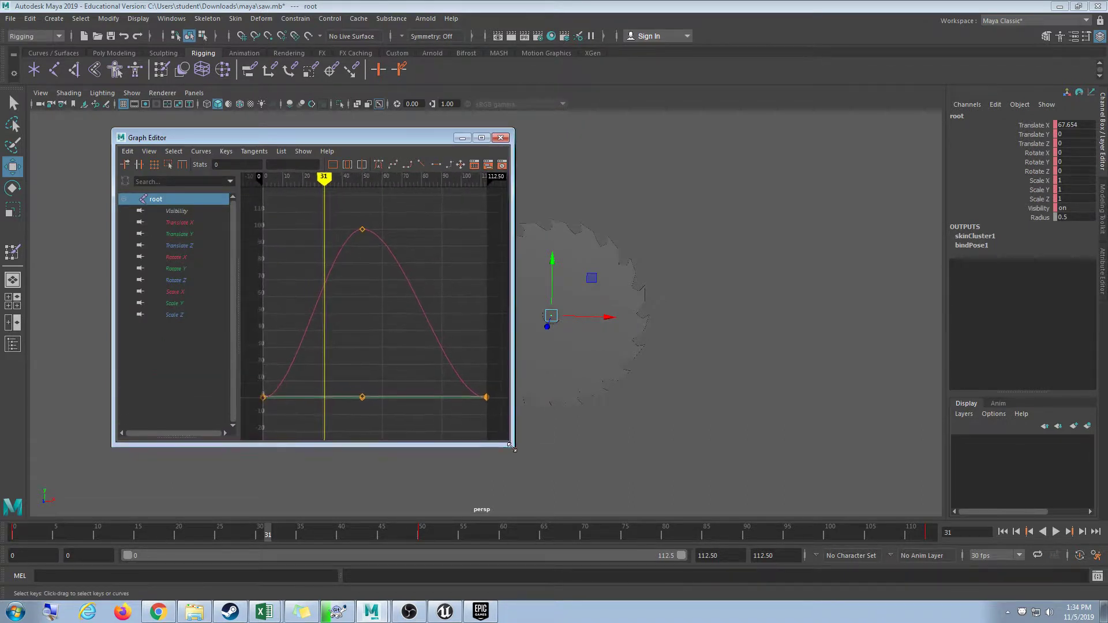
pyautogui.moveTo(231, 137); pyautogui.dragTo(165, 132)
pyautogui.press('e')
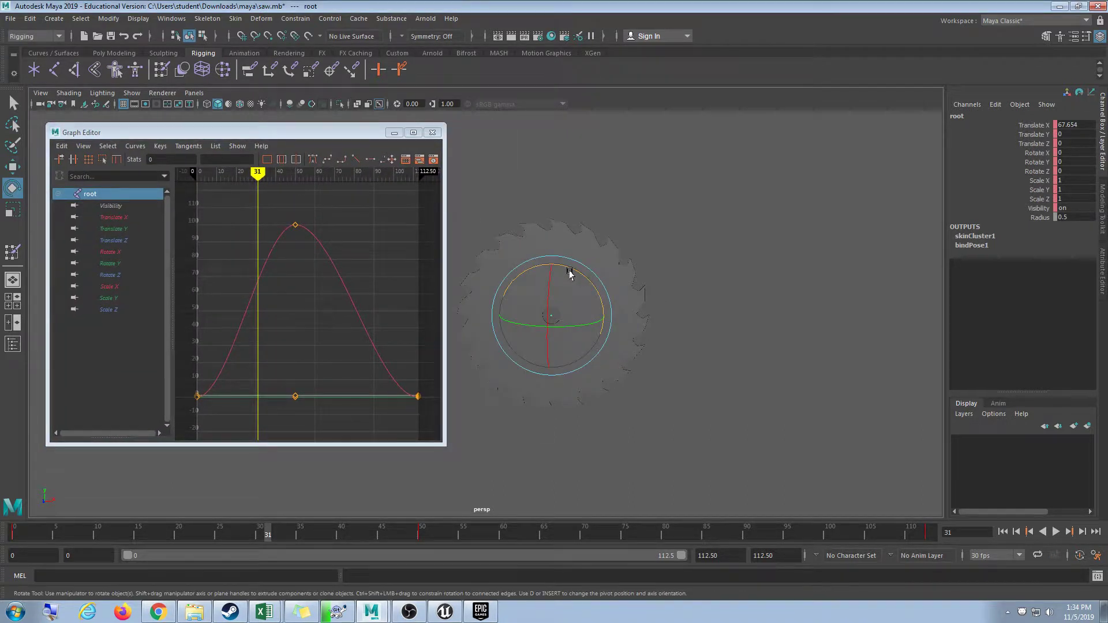
pyautogui.moveTo(569, 274); pyautogui.dragTo(583, 302)
pyautogui.hotkey('ctrl', 'z')
# Show only the Rotate Z curve and delete its middle key.
pyautogui.click(115, 276)
pyautogui.moveTo(443, 341); pyautogui.dragTo(461, 342)
pyautogui.moveTo(289, 294); pyautogui.dragTo(321, 335)
pyautogui.press('Delete')
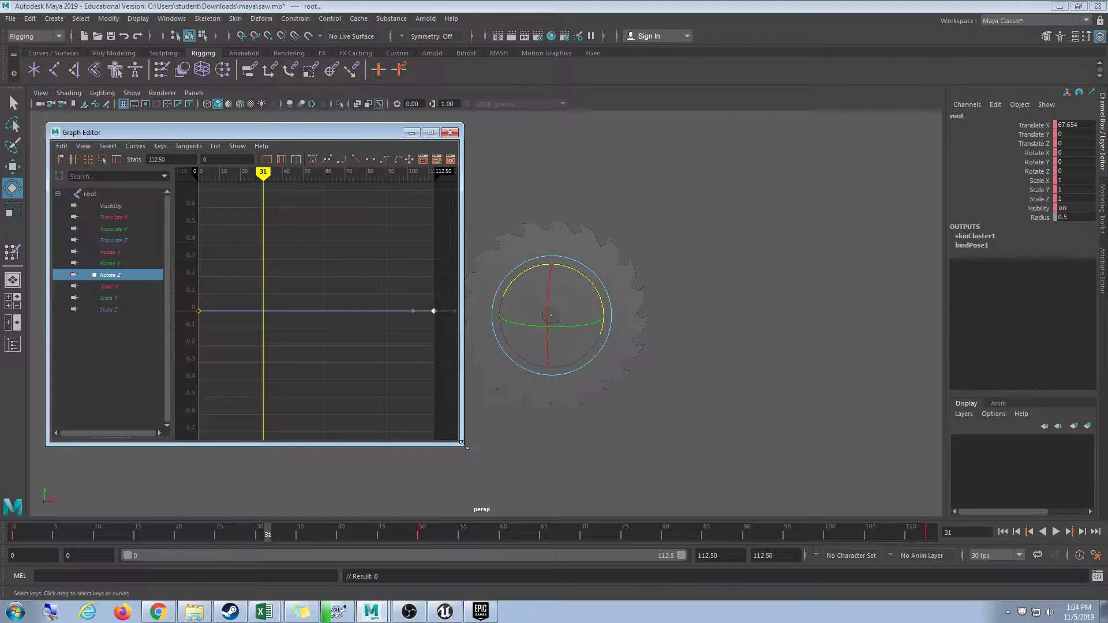
# Undo twice to bring back the frame-50 middle key, then display all of root's curves.
pyautogui.moveTo(465, 445); pyautogui.dragTo(486, 481)
pyautogui.keyDown('alt'); pyautogui.moveTo(635, 439); pyautogui.dragTo(726, 434); pyautogui.keyUp('alt')
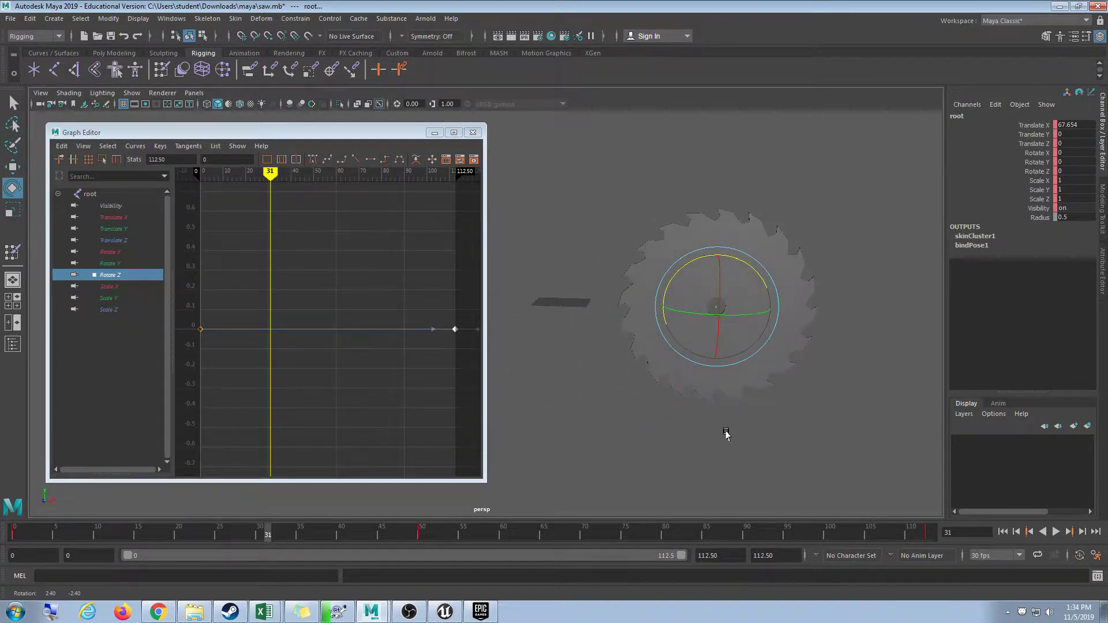
pyautogui.click(401, 373)
pyautogui.hotkey('ctrl', 'z')
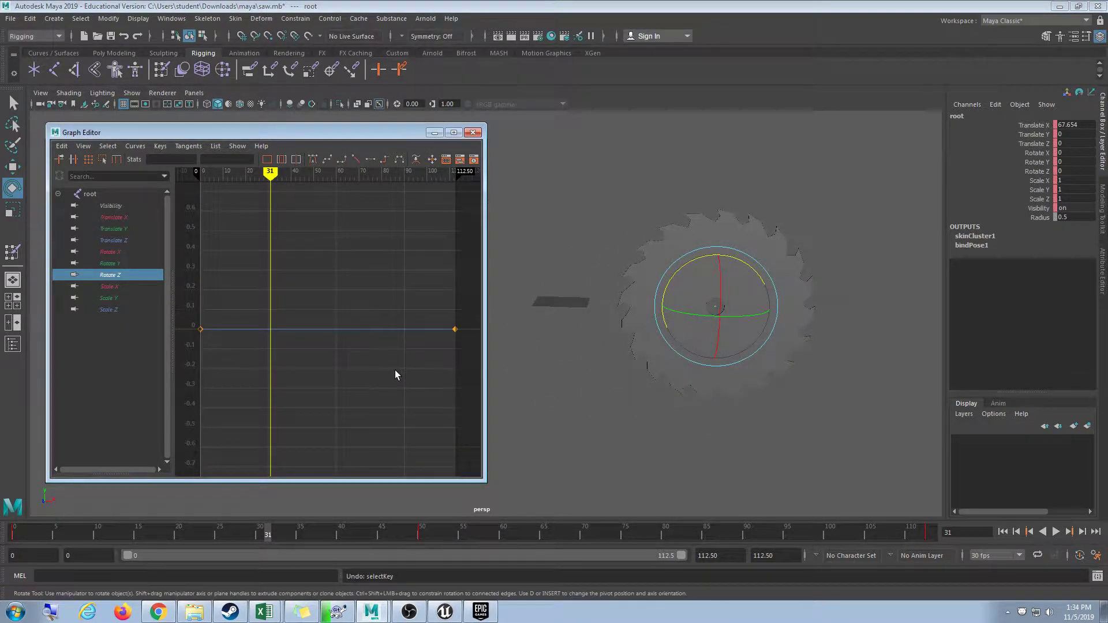
pyautogui.hotkey('ctrl', 'z')
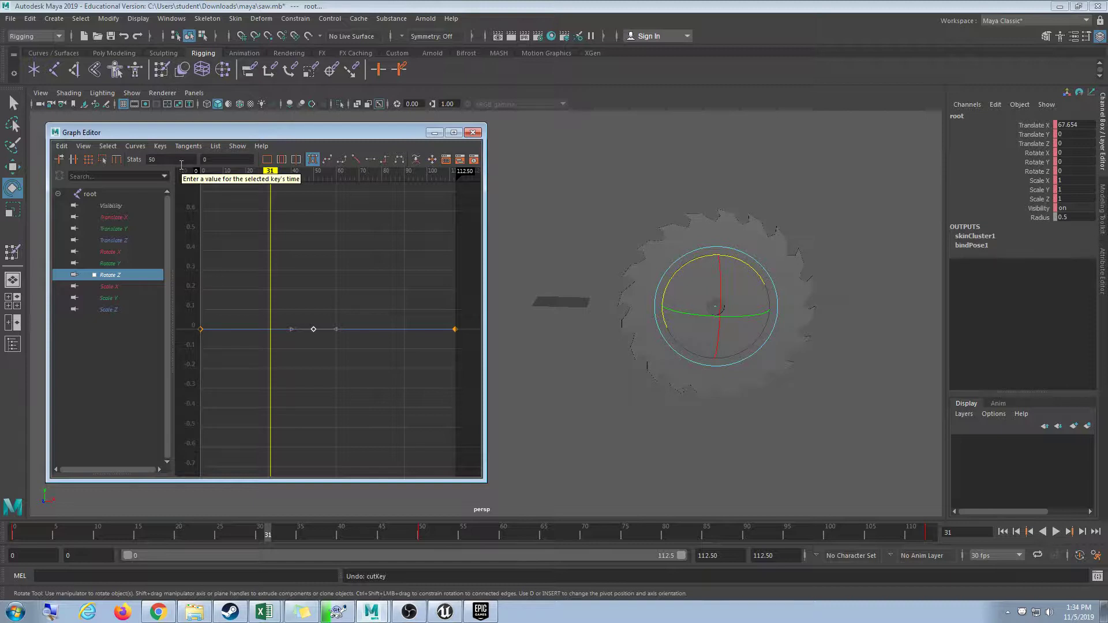
pyautogui.click(112, 195)
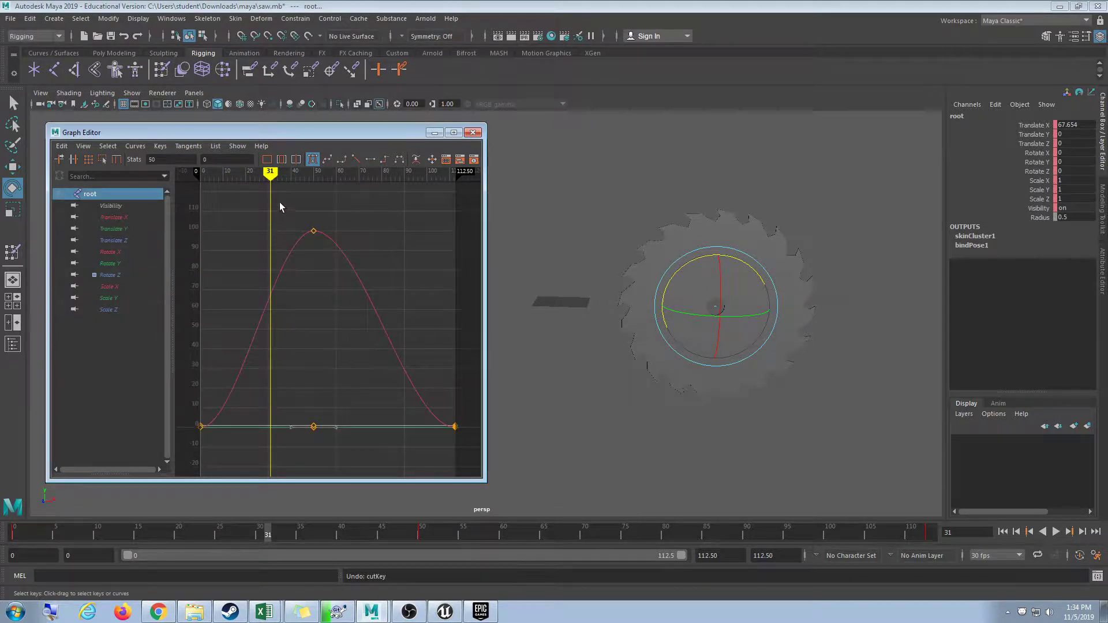
# Move both frame-50 keys to frame 45.
pyautogui.moveTo(280, 207); pyautogui.dragTo(318, 432)
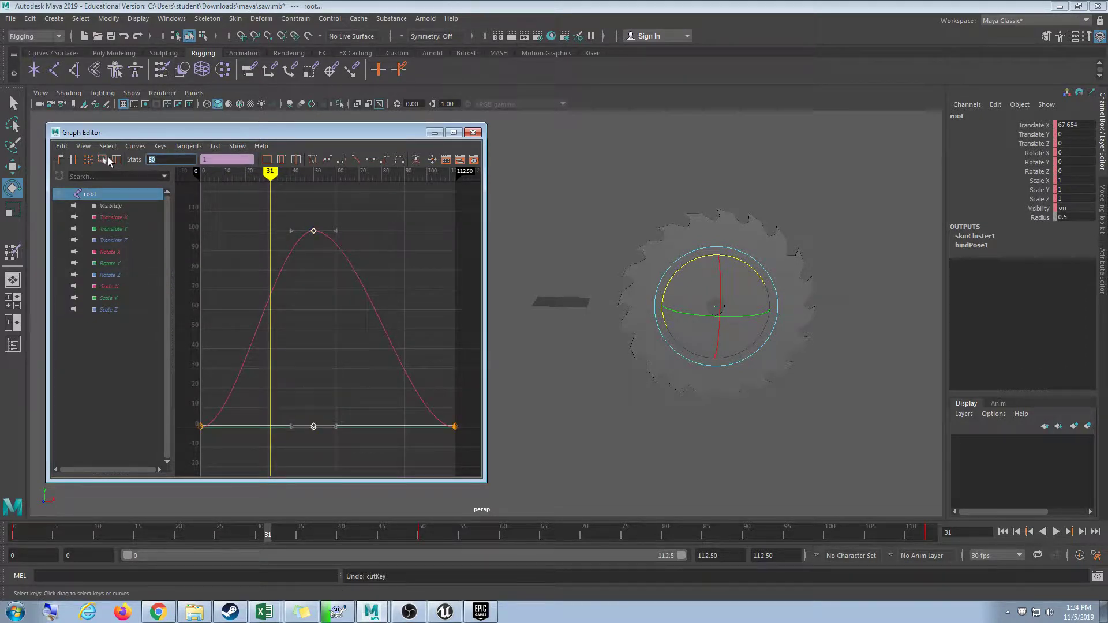
pyautogui.write('45')
pyautogui.press('Return')
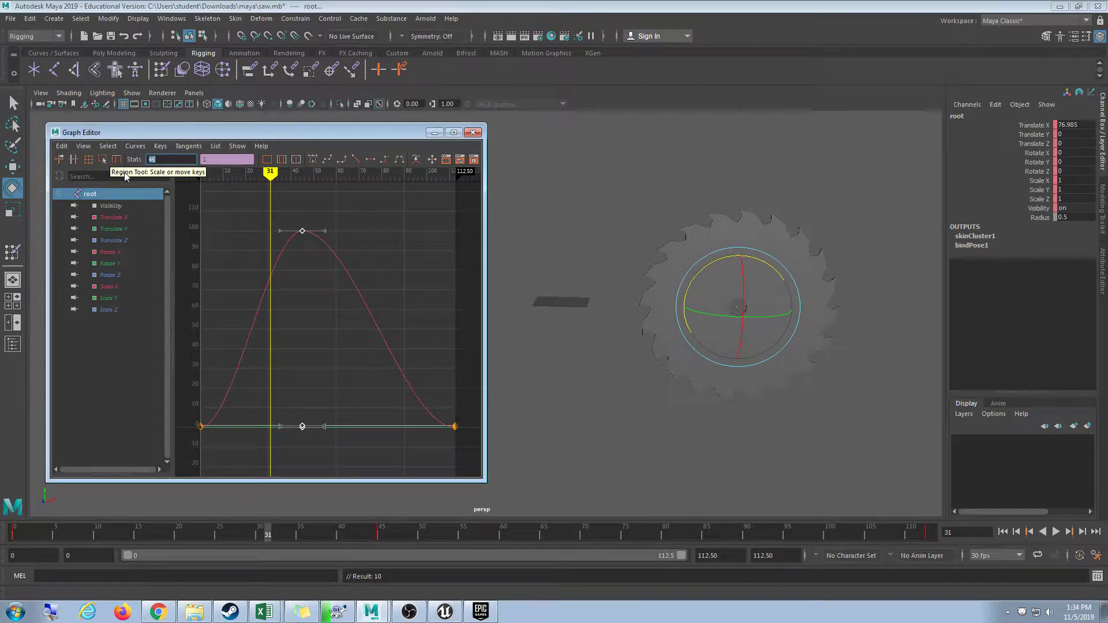
# Move the final key from frame 112.5 to 90, then isolate the Rotate Z curve.
pyautogui.moveTo(898, 537); pyautogui.dragTo(935, 538)
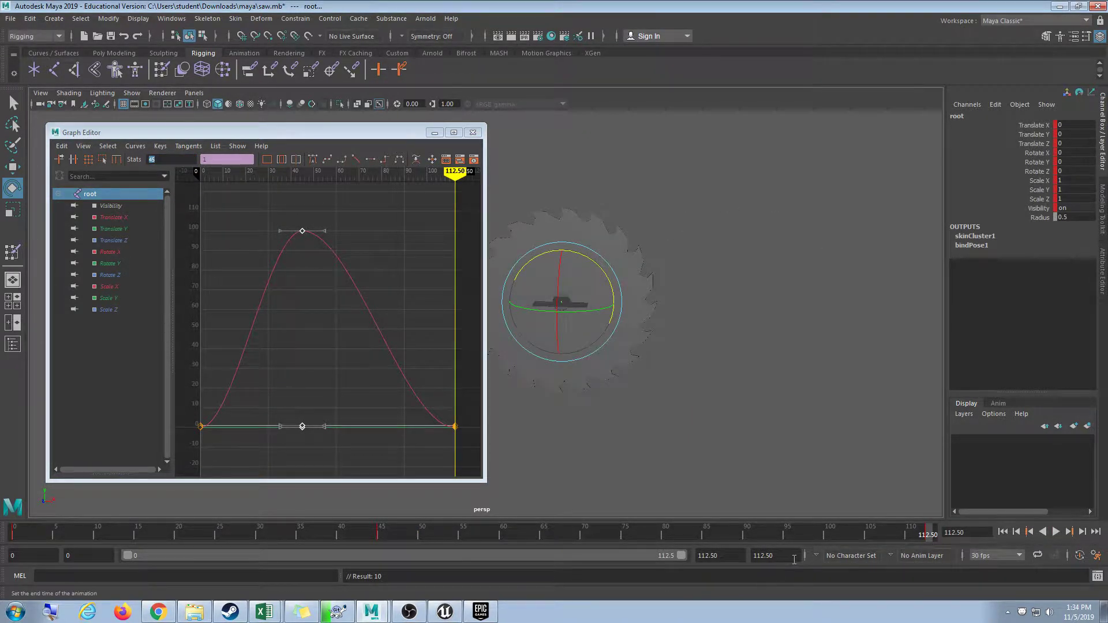
pyautogui.moveTo(441, 413); pyautogui.dragTo(478, 462)
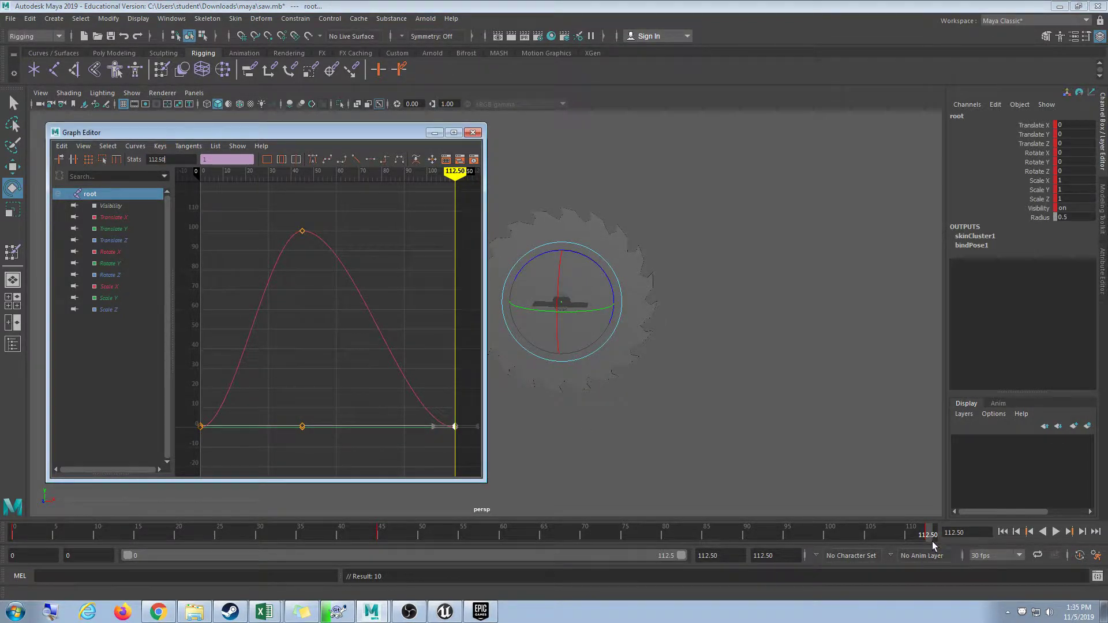
pyautogui.doubleClick(186, 159)
pyautogui.write('90')
pyautogui.press('Return')
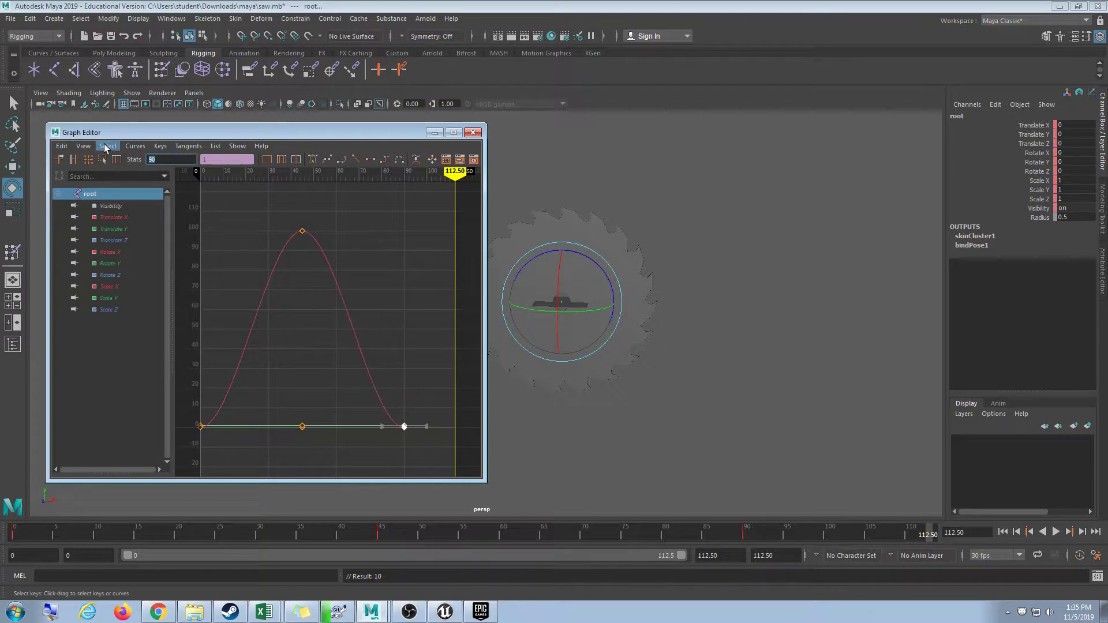
pyautogui.click(393, 315)
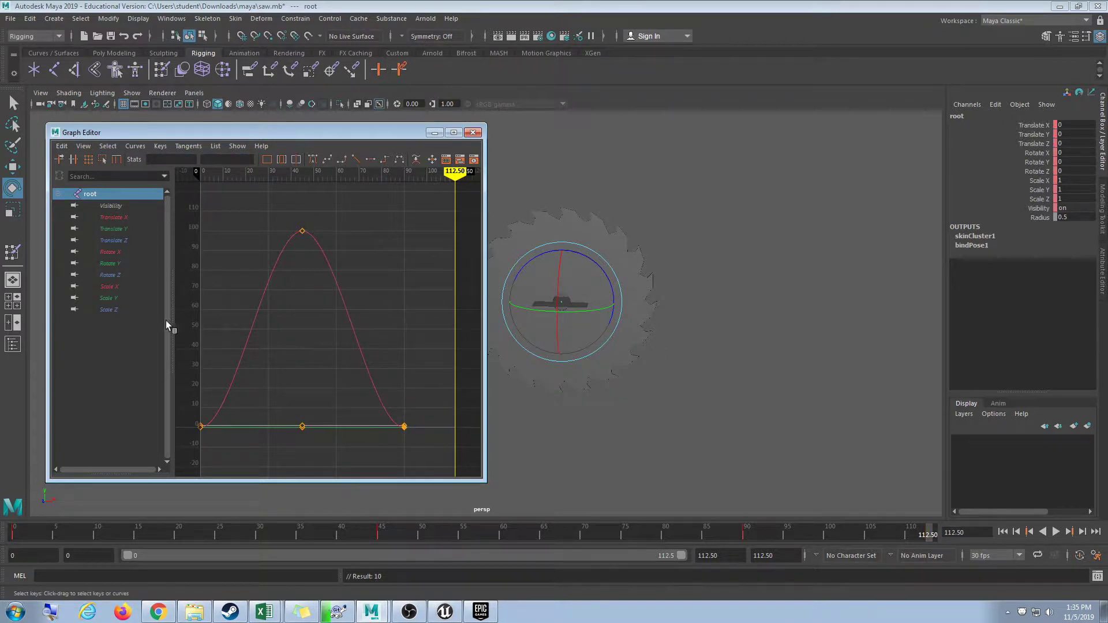
pyautogui.click(123, 276)
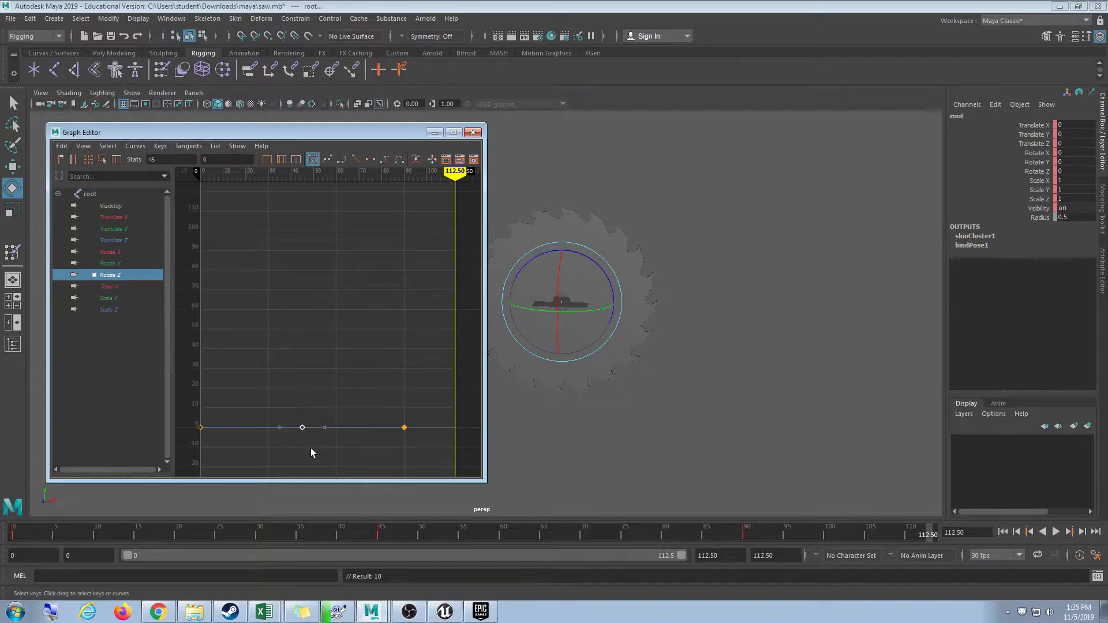
# Set the middle Rotate Z key's value to 720.
pyautogui.press('w')
pyautogui.moveTo(304, 449); pyautogui.dragTo(289, 330, button='middle')
pyautogui.moveTo(546, 532); pyautogui.dragTo(130, 532)
pyautogui.click(293, 393)
pyautogui.scroll(-4, 306, 358)
pyautogui.scroll(2, 321, 322)
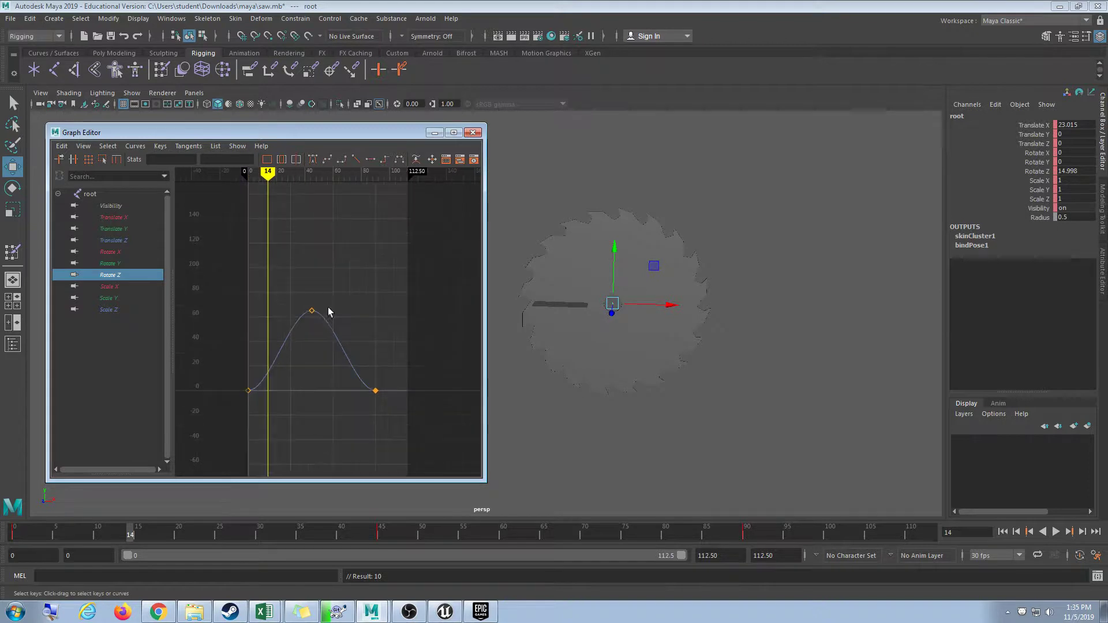
pyautogui.click(312, 310)
pyautogui.click(223, 159)
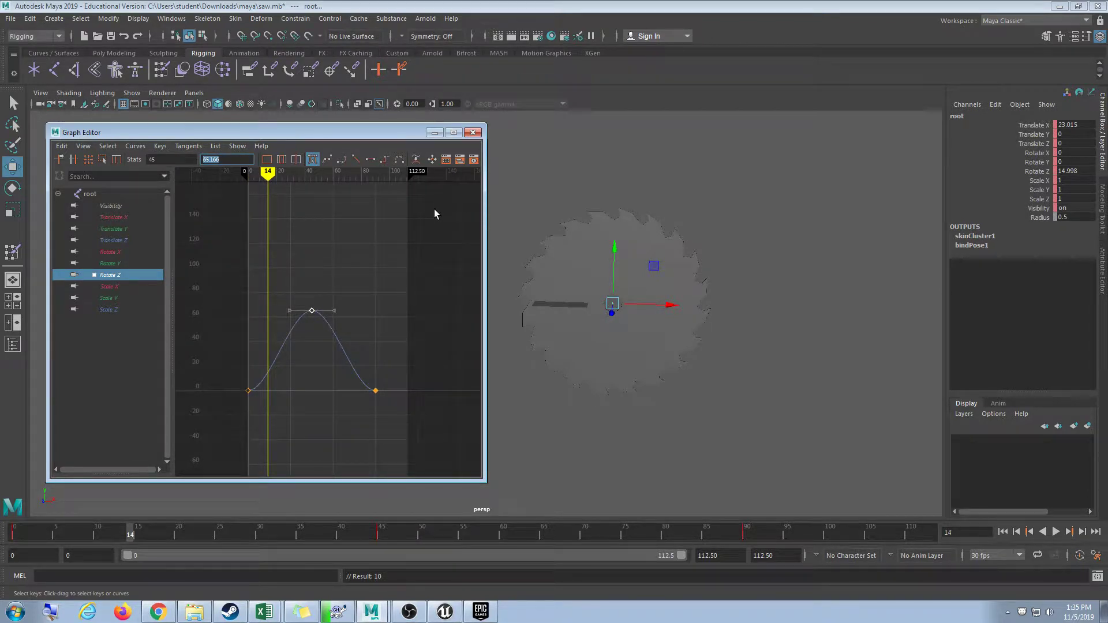
pyautogui.write('720')
pyautogui.press('Return')
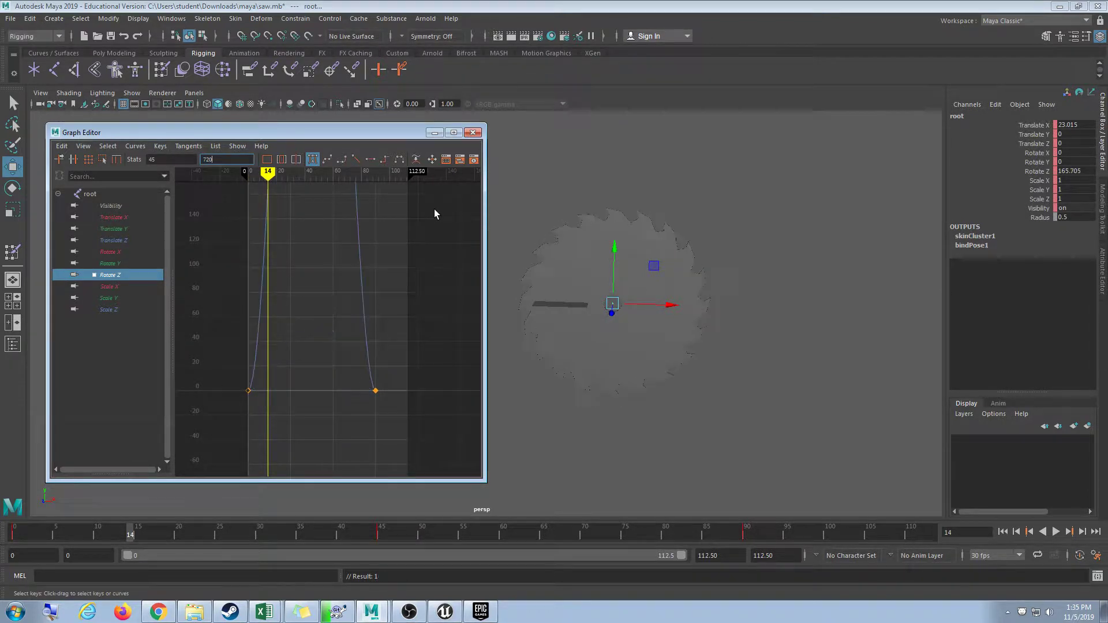
# Frame the curve, preview the 720-degree spin, and reselect the frame-45 peak key.
pyautogui.press('f')
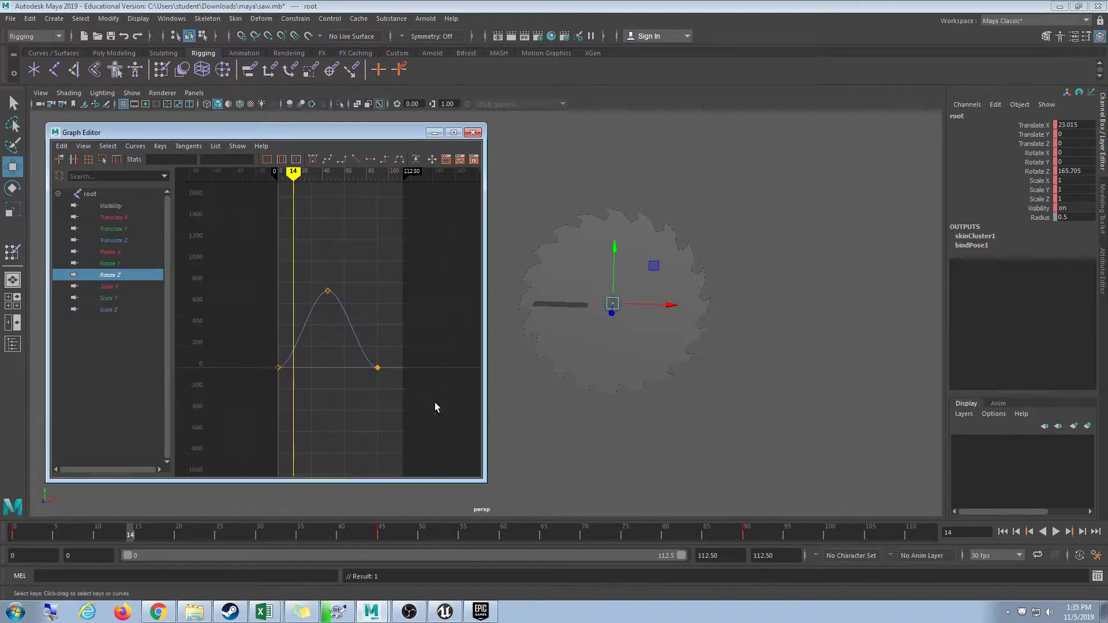
pyautogui.hotkey('alt', 'v')
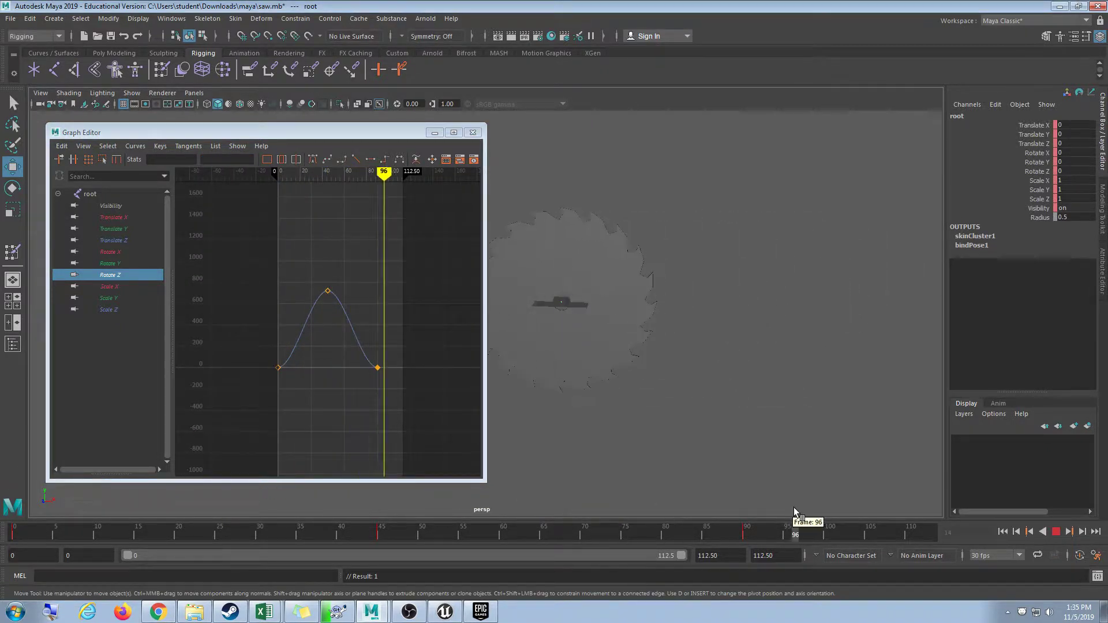
pyautogui.hotkey('alt', 'shift', 'v')
pyautogui.click(1056, 531)
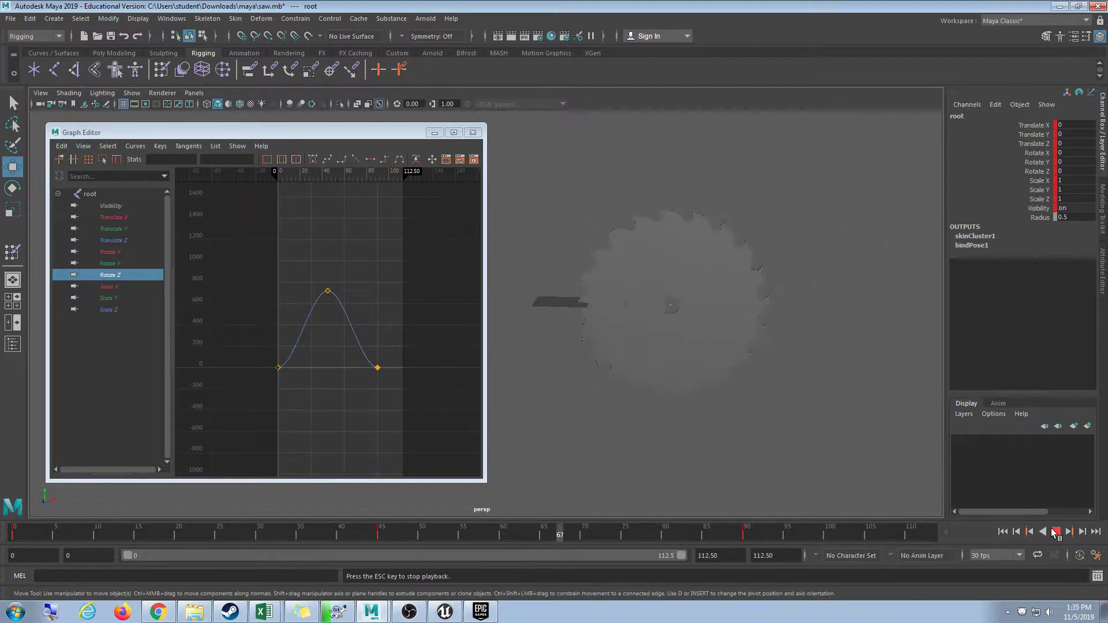
pyautogui.click(1056, 531)
pyautogui.click(327, 290)
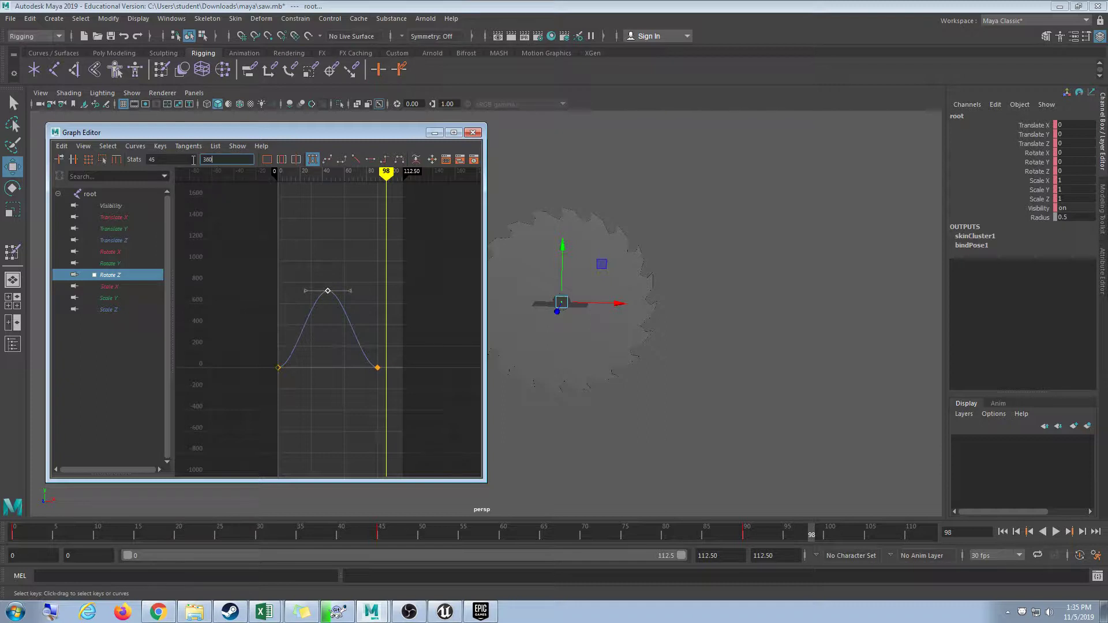
# Lower the peak key to 360 and play back the spin.
pyautogui.write('360')
pyautogui.press('Return')
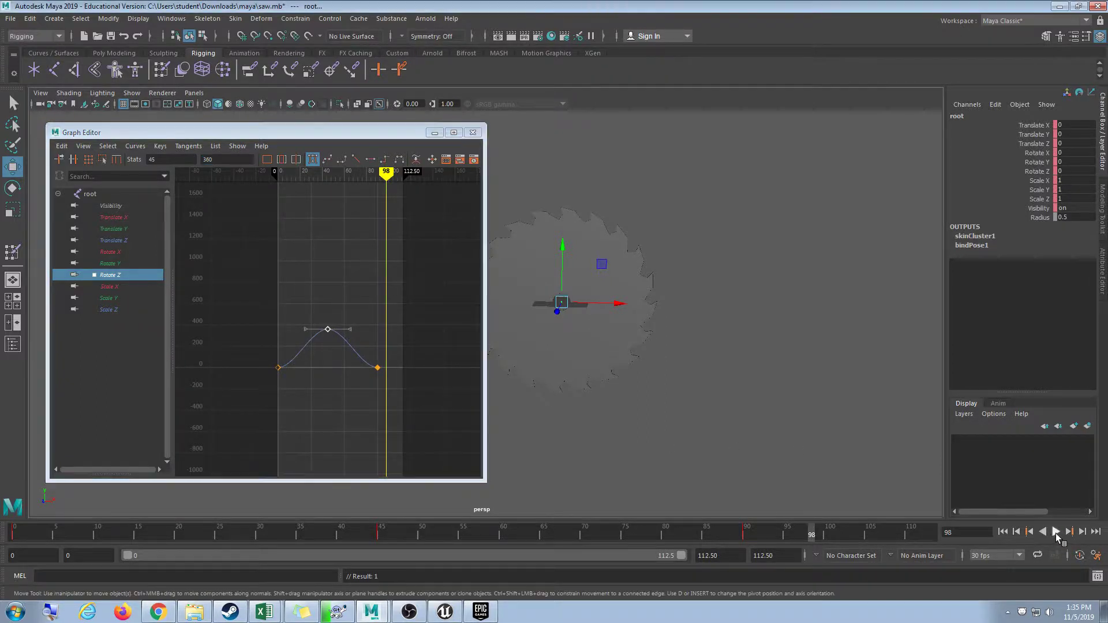
pyautogui.click(1056, 534)
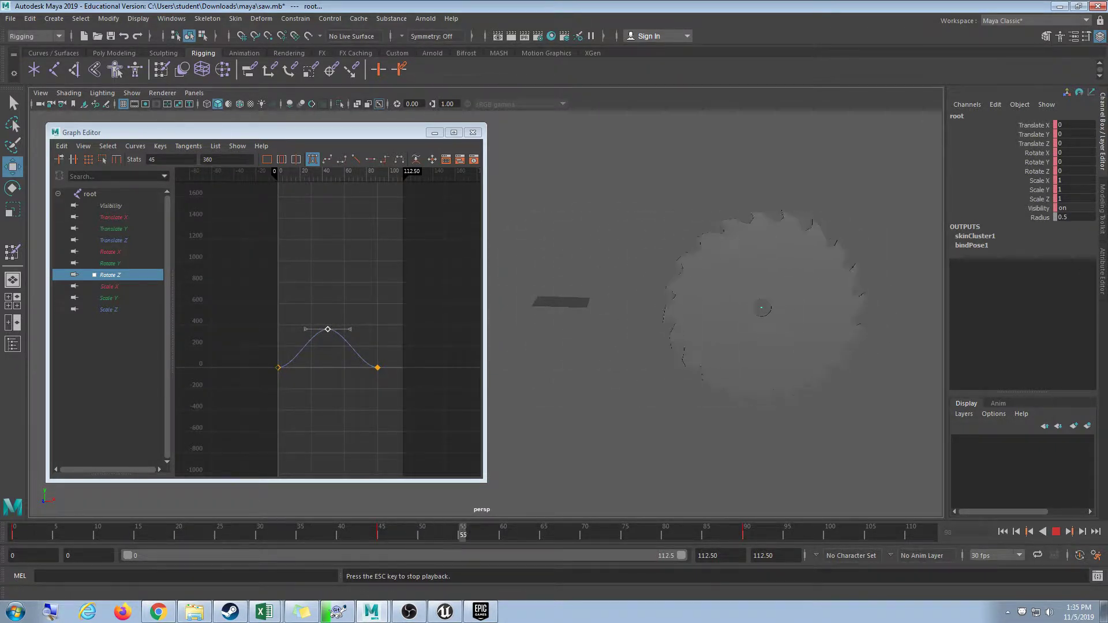
pyautogui.click(1056, 531)
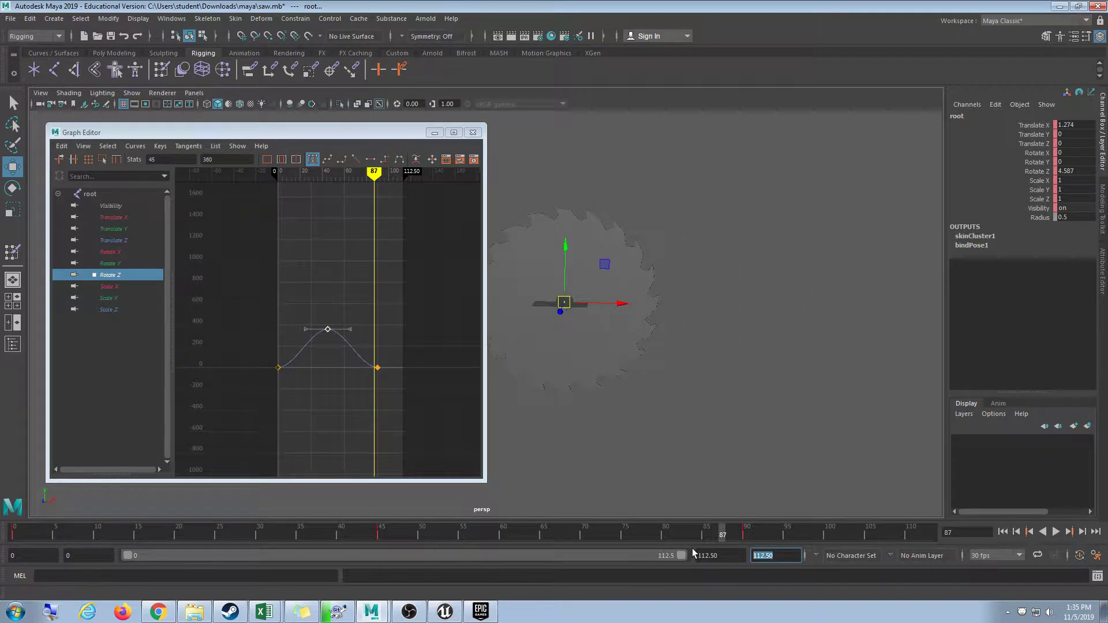
# Set the playback end time to 90, close the Graph Editor, and replay.
pyautogui.press('Return')
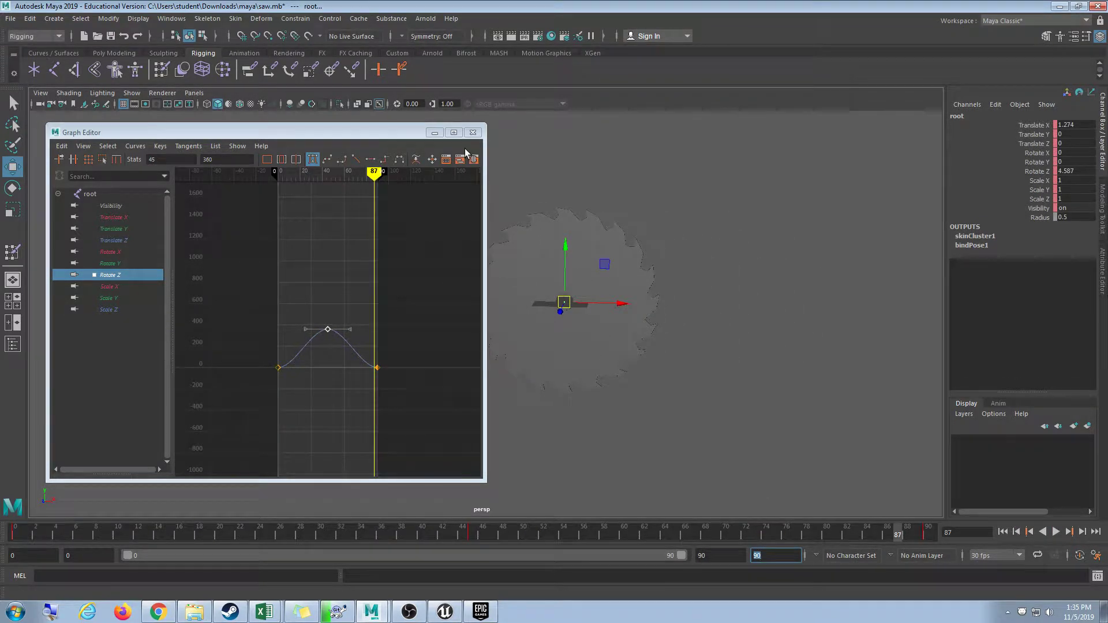
pyautogui.click(474, 133)
pyautogui.click(781, 265)
pyautogui.click(1056, 532)
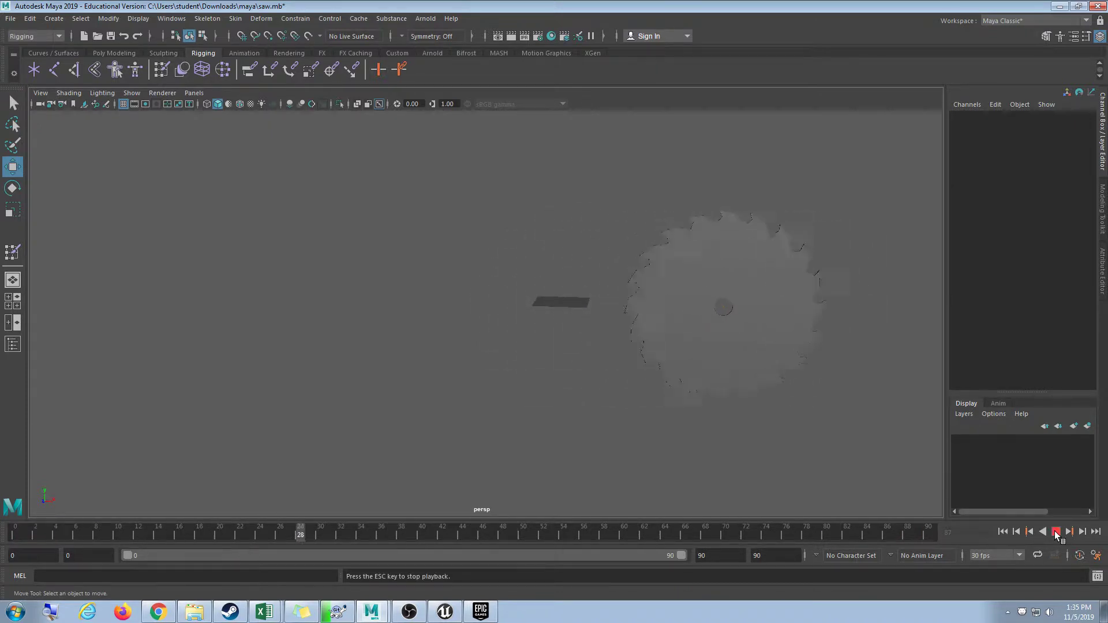
# Save the scene as saw.mb.
pyautogui.click(1055, 532)
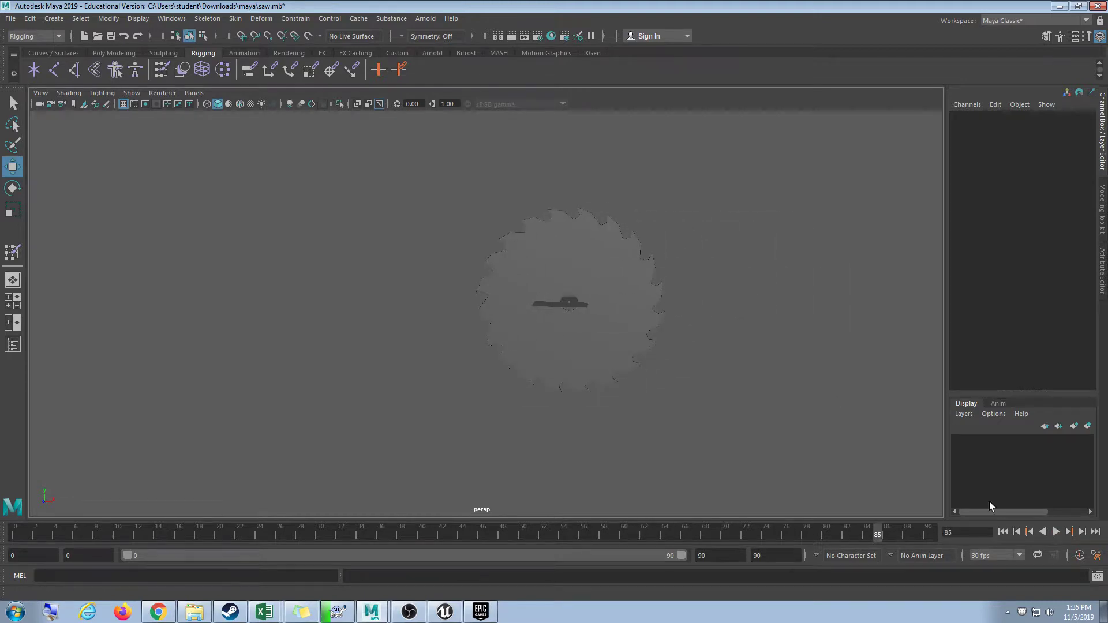
pyautogui.click(4, 19)
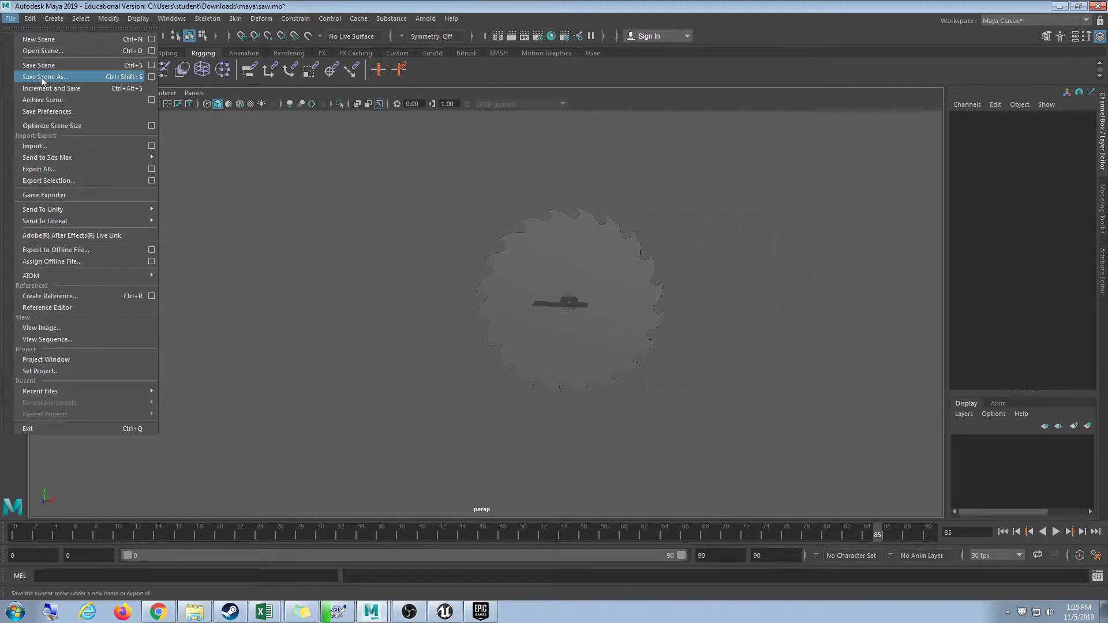
pyautogui.click(41, 75)
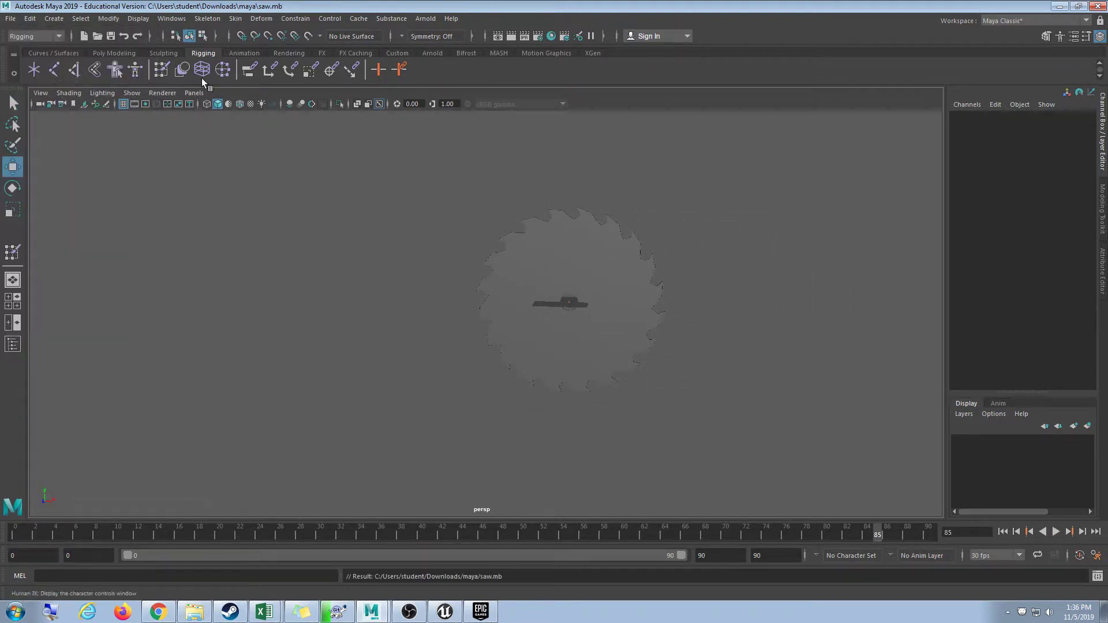
# Switch to textured display, preview the spin, and select the root joint.
pyautogui.press('6')
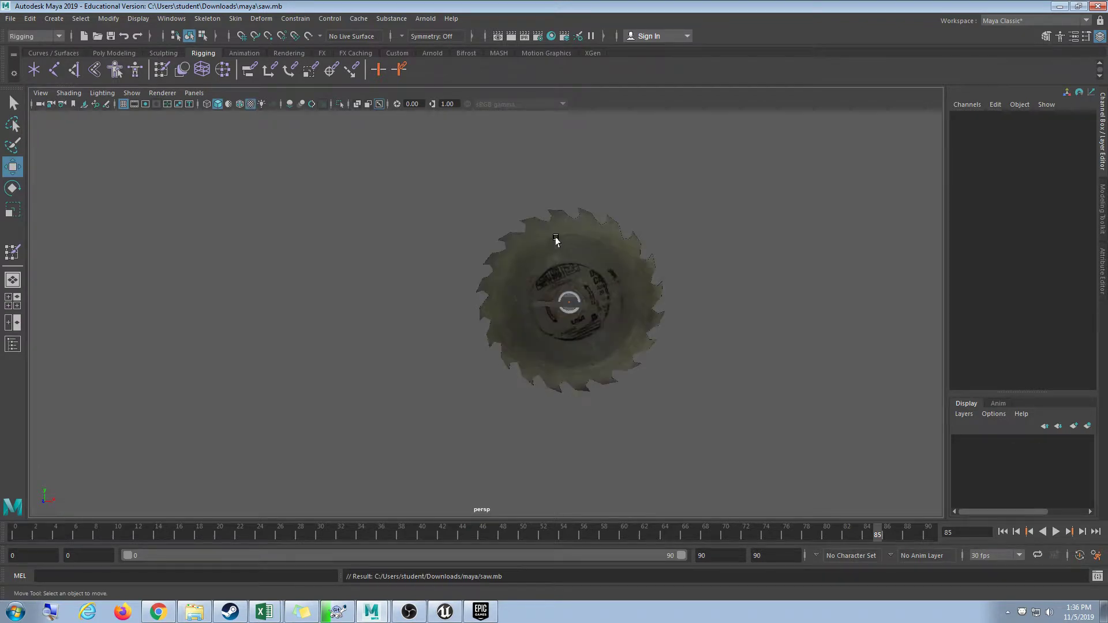
pyautogui.click(1056, 533)
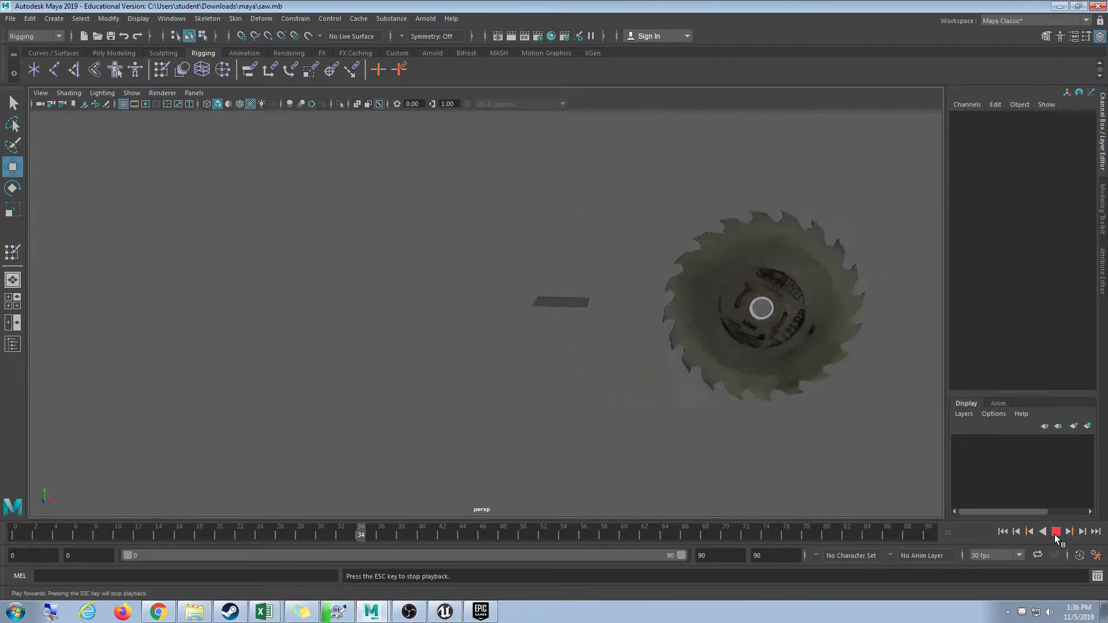
pyautogui.click(1056, 533)
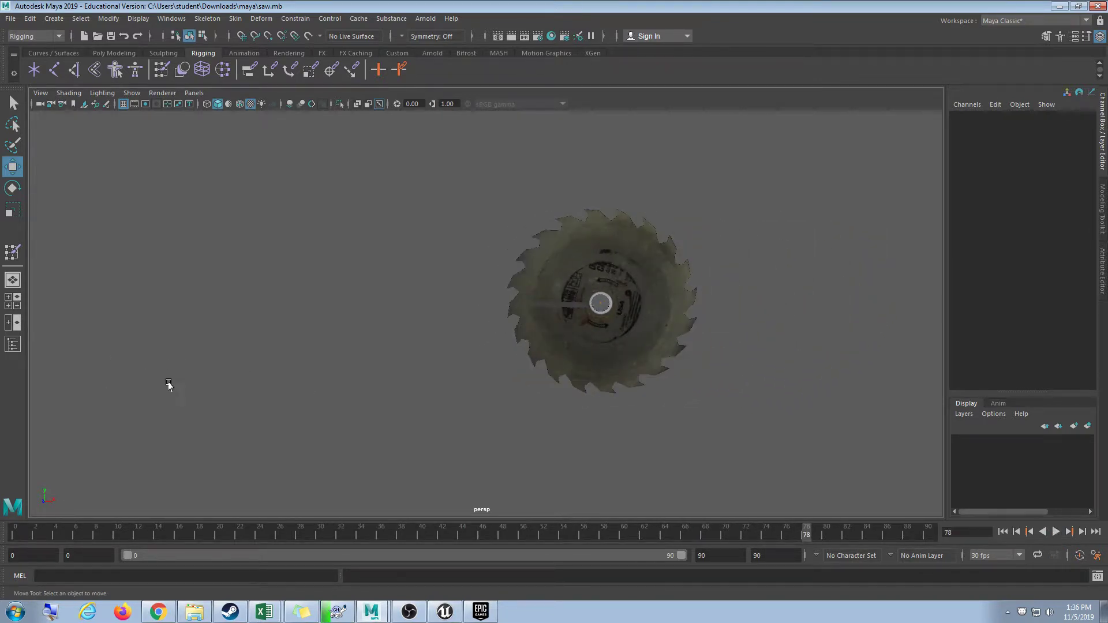
pyautogui.moveTo(442, 265); pyautogui.dragTo(695, 383)
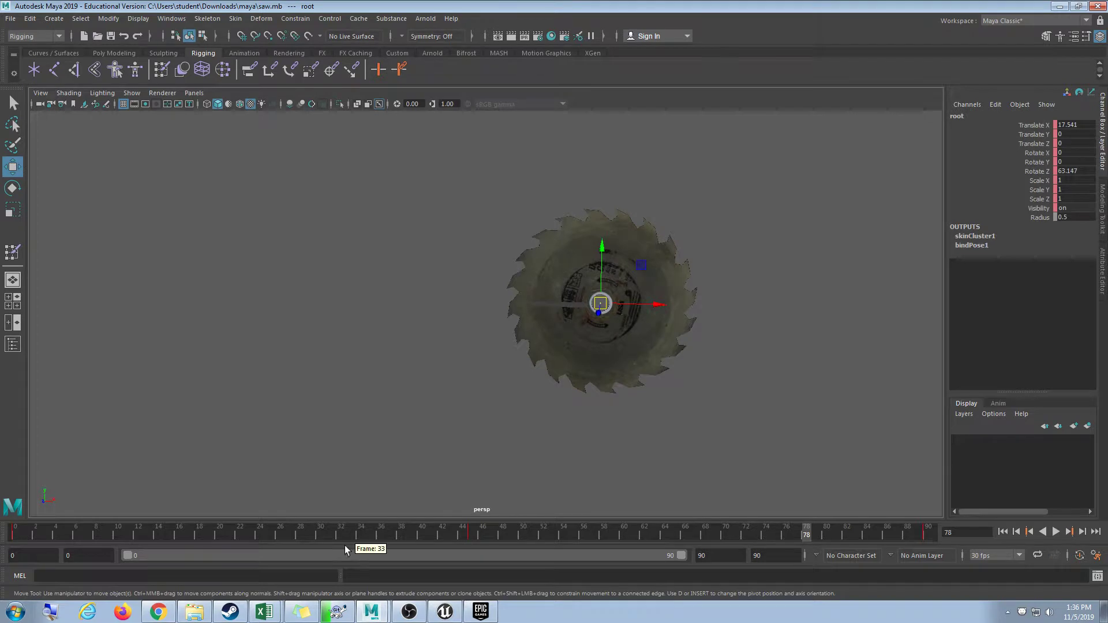
# In the Graph Editor, set the Rotate Z peak key to 1080.
pyautogui.click(147, 19)
pyautogui.moveTo(233, 83)
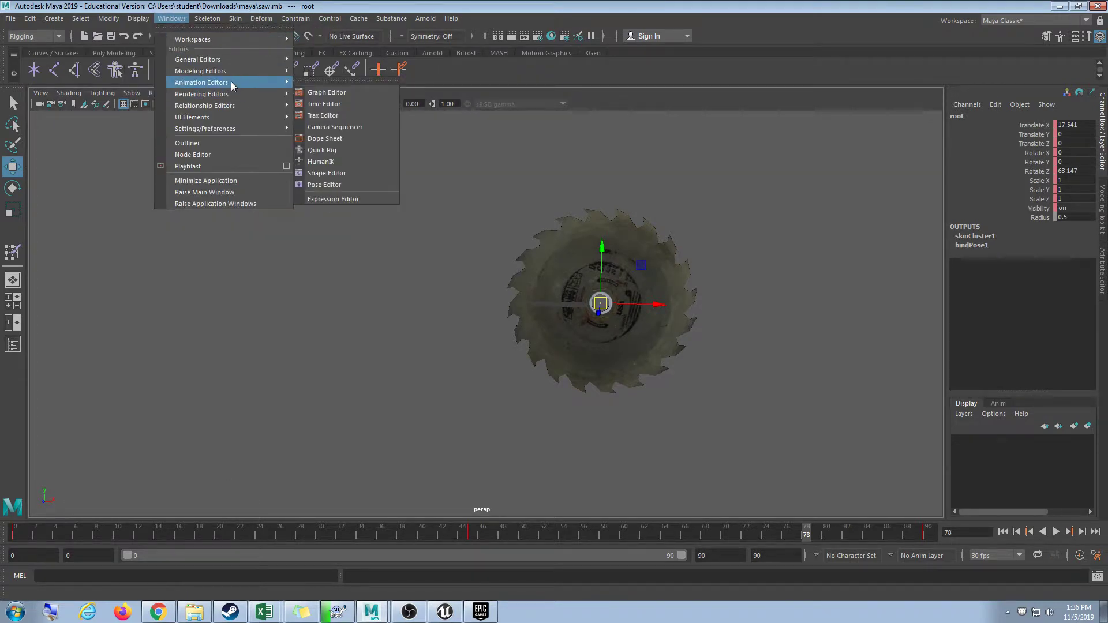
pyautogui.click(322, 96)
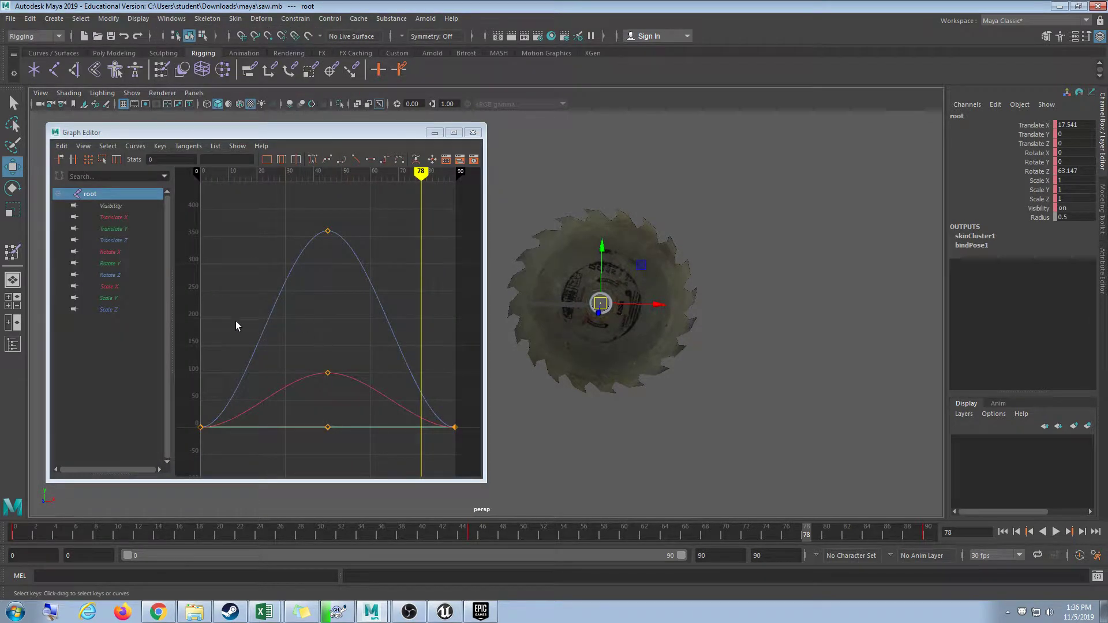
pyautogui.click(125, 288)
pyautogui.click(126, 275)
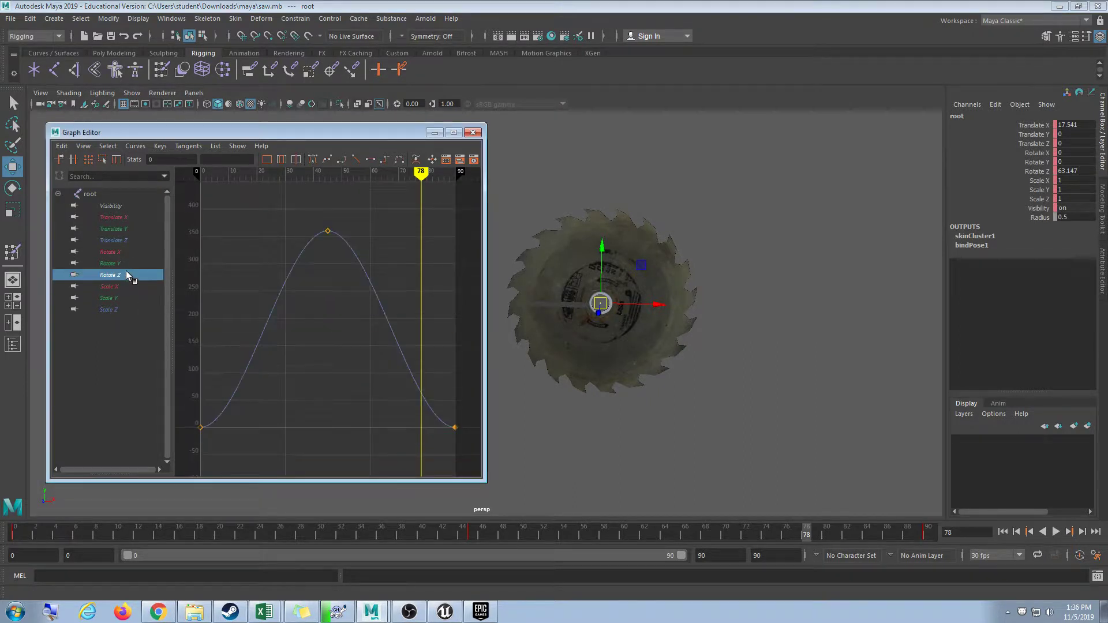
pyautogui.moveTo(289, 243); pyautogui.dragTo(343, 231)
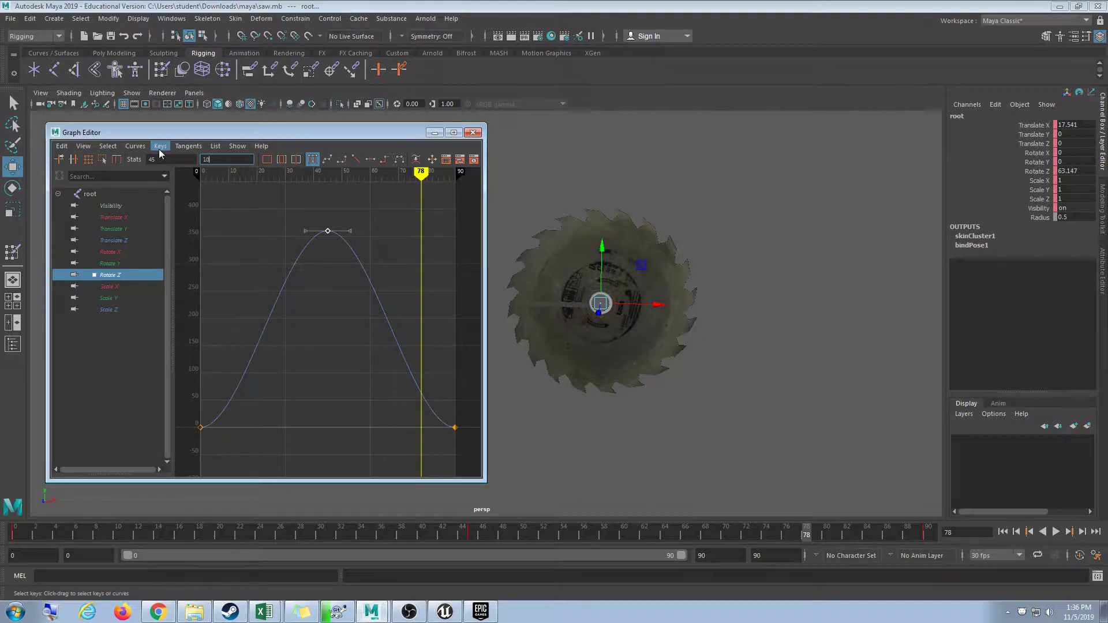
pyautogui.write('1080')
pyautogui.press('Return')
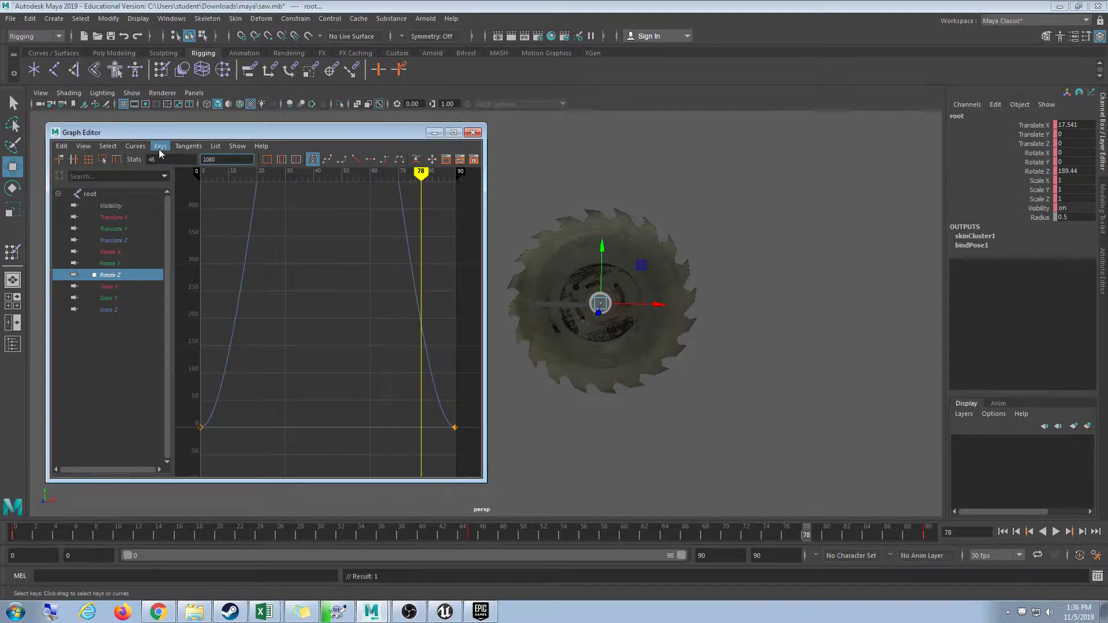
# Preview the spin, then close the Graph Editor and deselect the root.
pyautogui.click(1054, 532)
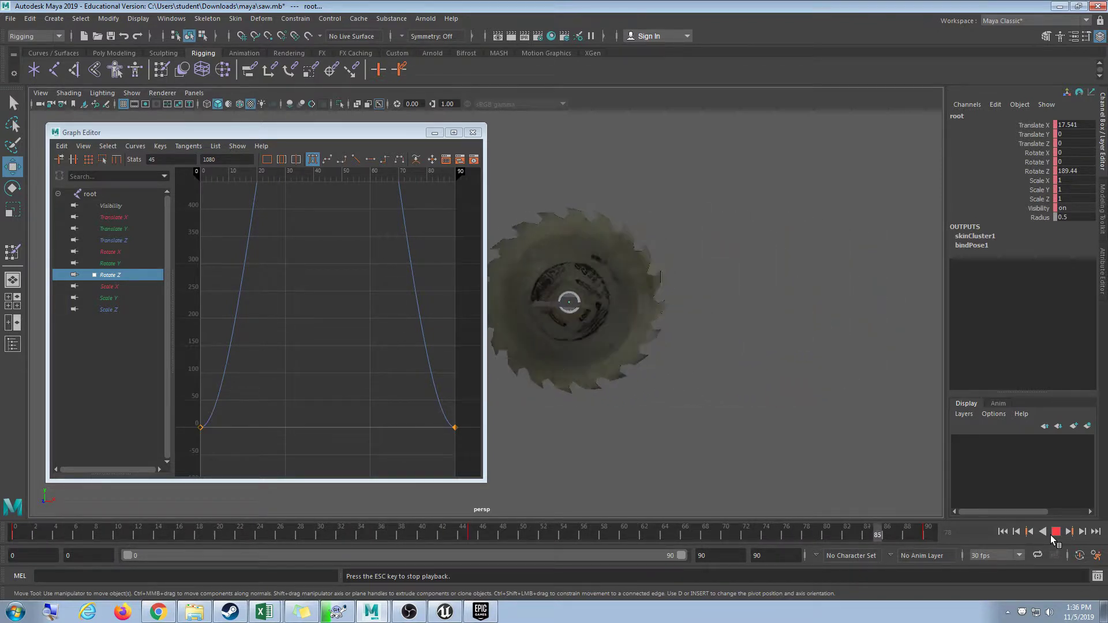
pyautogui.click(1057, 532)
pyautogui.click(473, 133)
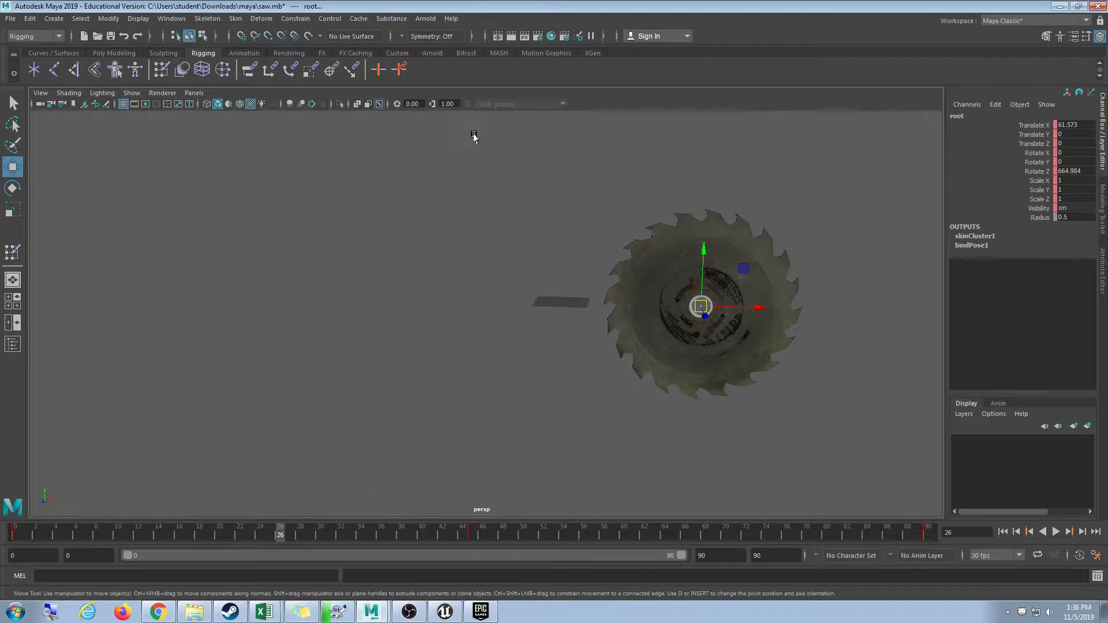
pyautogui.click(486, 224)
# Save the scene, then open and resize the Export All window before cancelling.
pyautogui.click(10, 18)
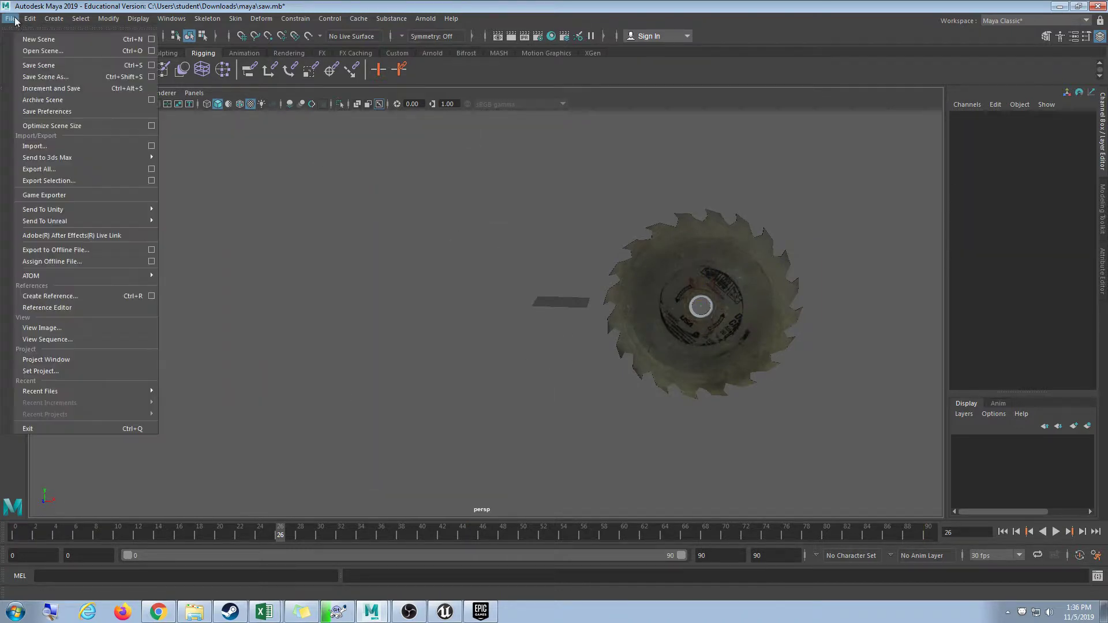
pyautogui.click(39, 65)
pyautogui.click(10, 19)
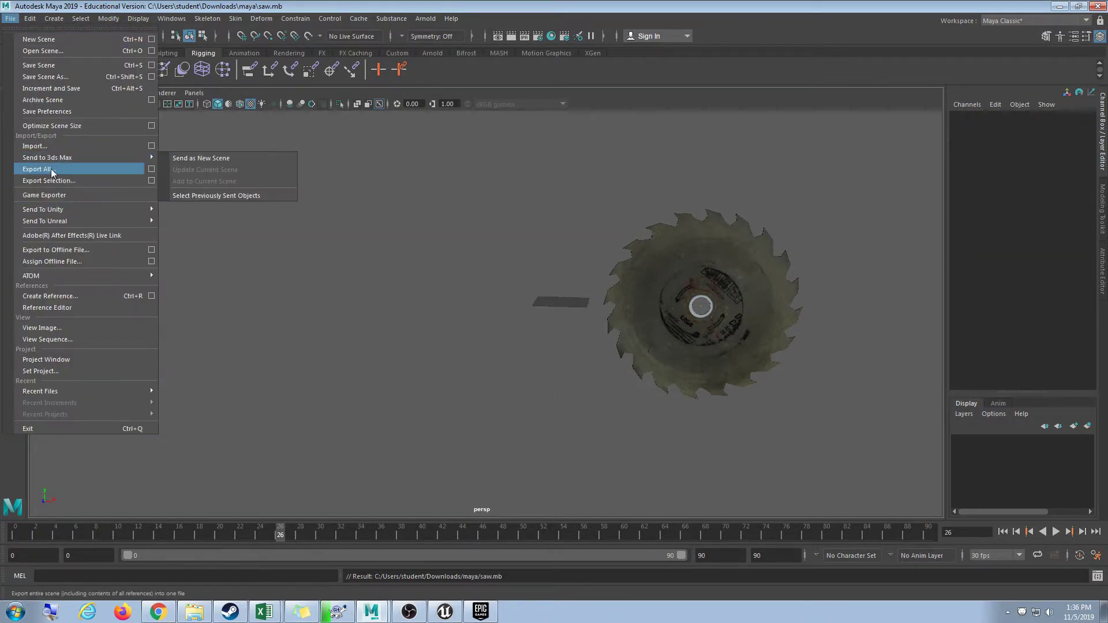
pyautogui.click(39, 169)
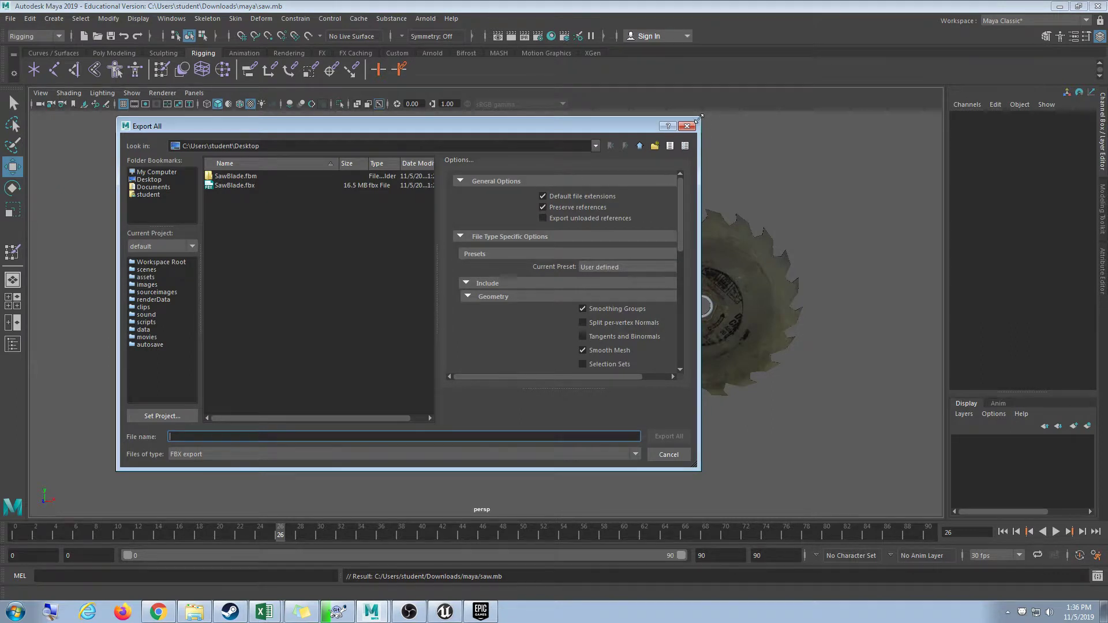
pyautogui.moveTo(704, 117); pyautogui.dragTo(868, 68)
pyautogui.moveTo(602, 277); pyautogui.dragTo(442, 288)
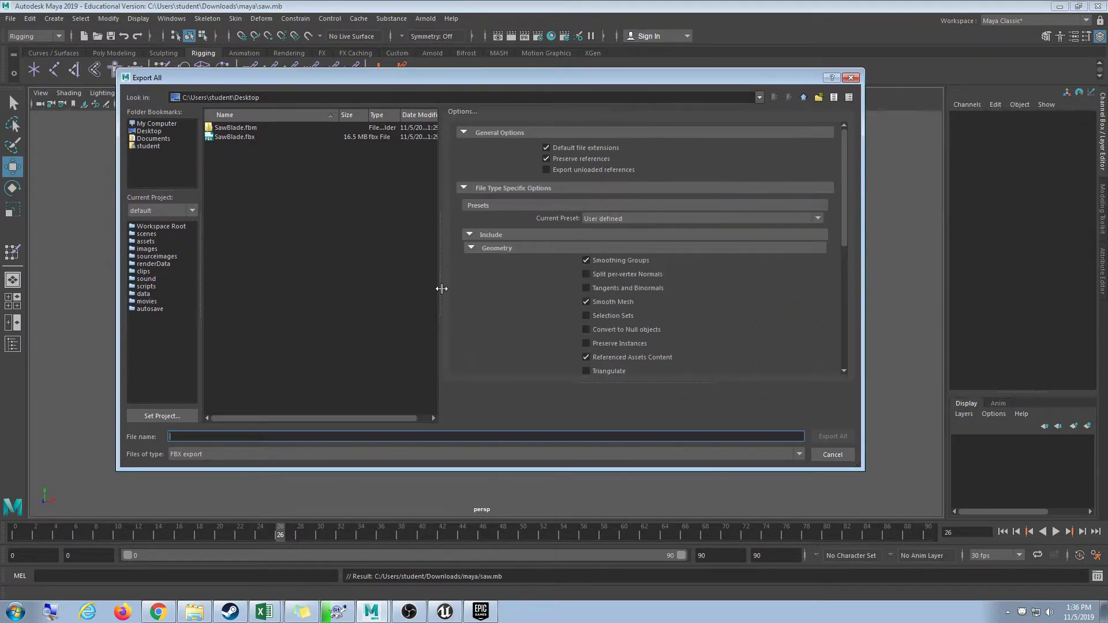
pyautogui.moveTo(844, 222); pyautogui.dragTo(815, 282)
pyautogui.scroll(5, 557, 286)
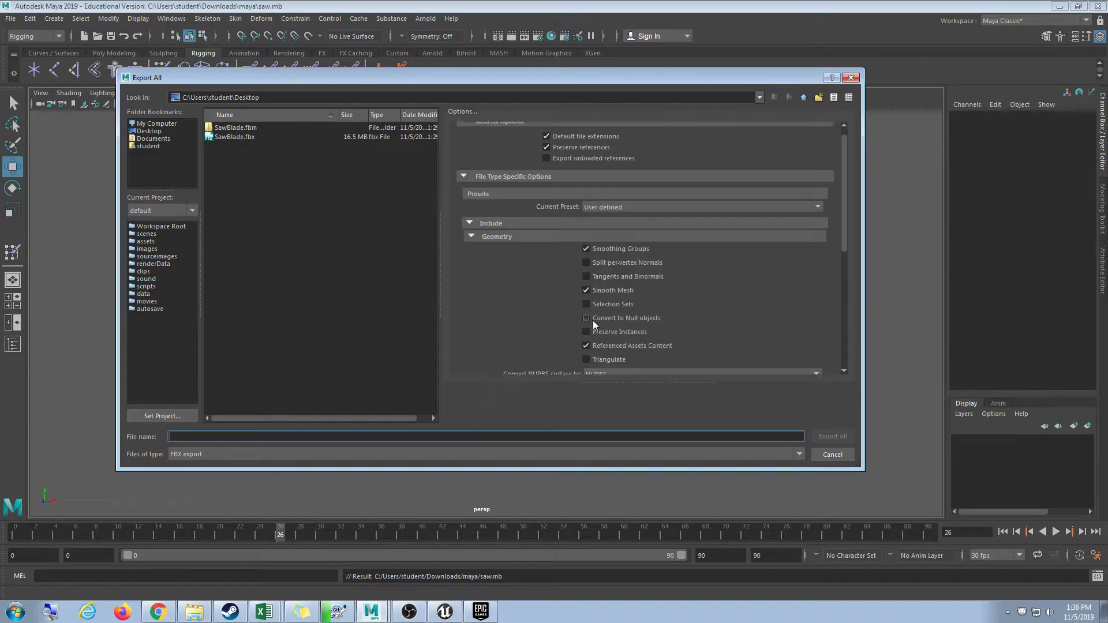
pyautogui.click(833, 455)
# Reopen Export All and enable Bake Animation in the Animation settings.
pyautogui.click(10, 18)
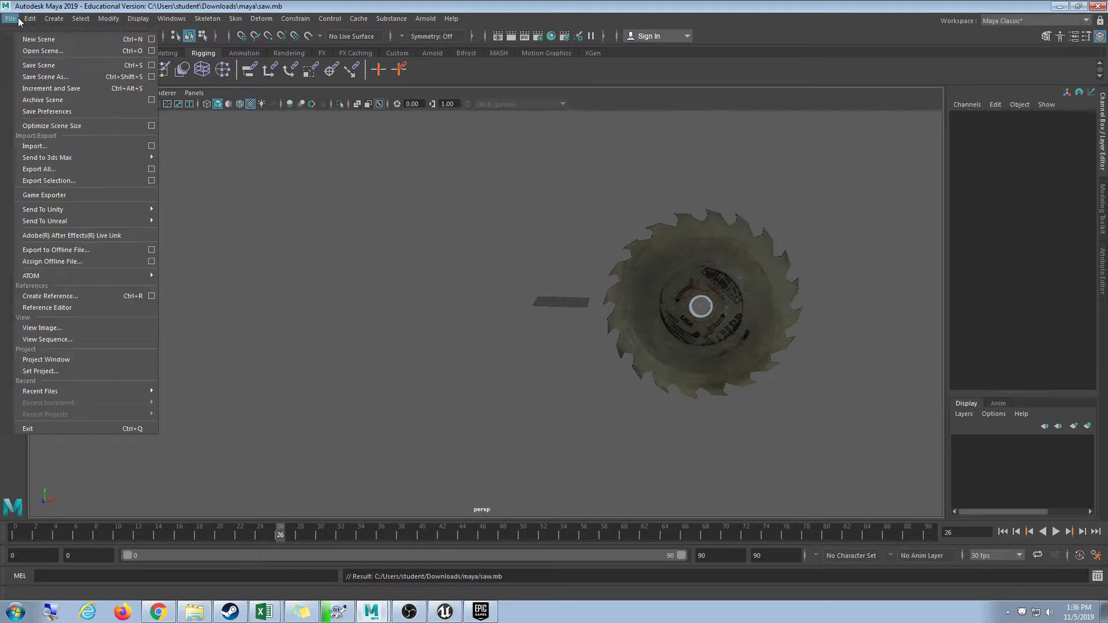
pyautogui.click(38, 166)
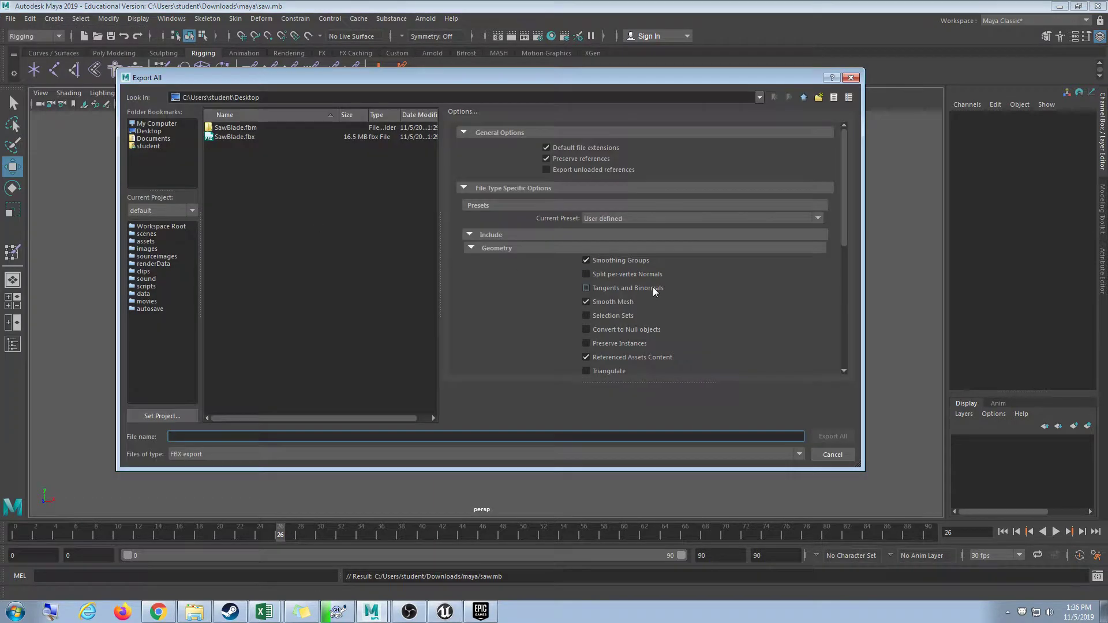
pyautogui.scroll(-1, 664, 283)
pyautogui.scroll(-3, 758, 283)
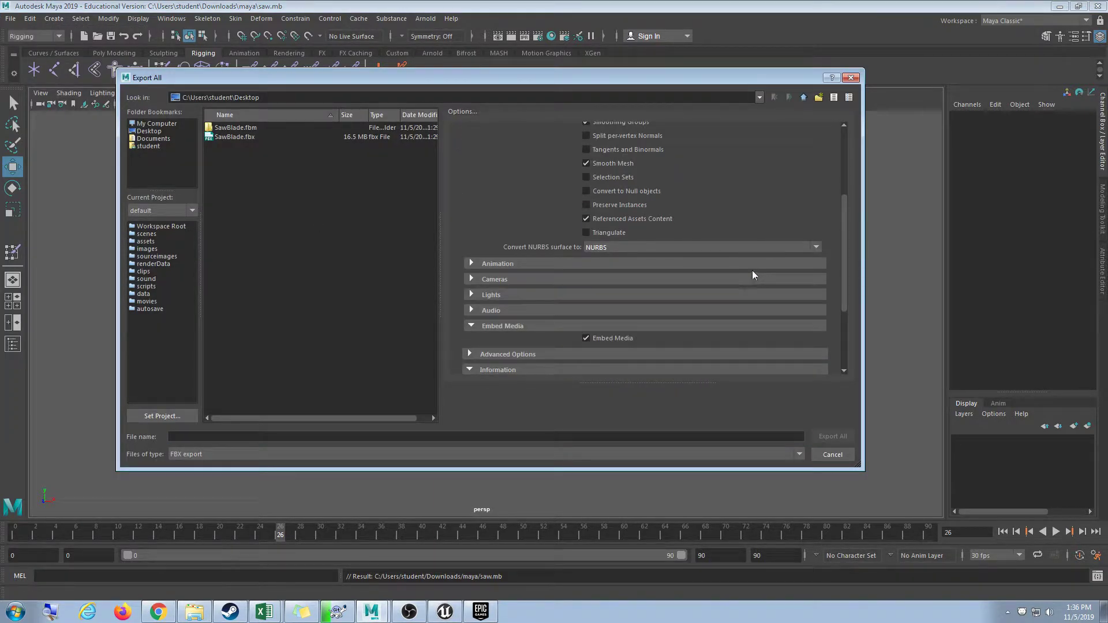
pyautogui.click(614, 265)
pyautogui.scroll(-3, 693, 270)
pyautogui.scroll(-6, 659, 288)
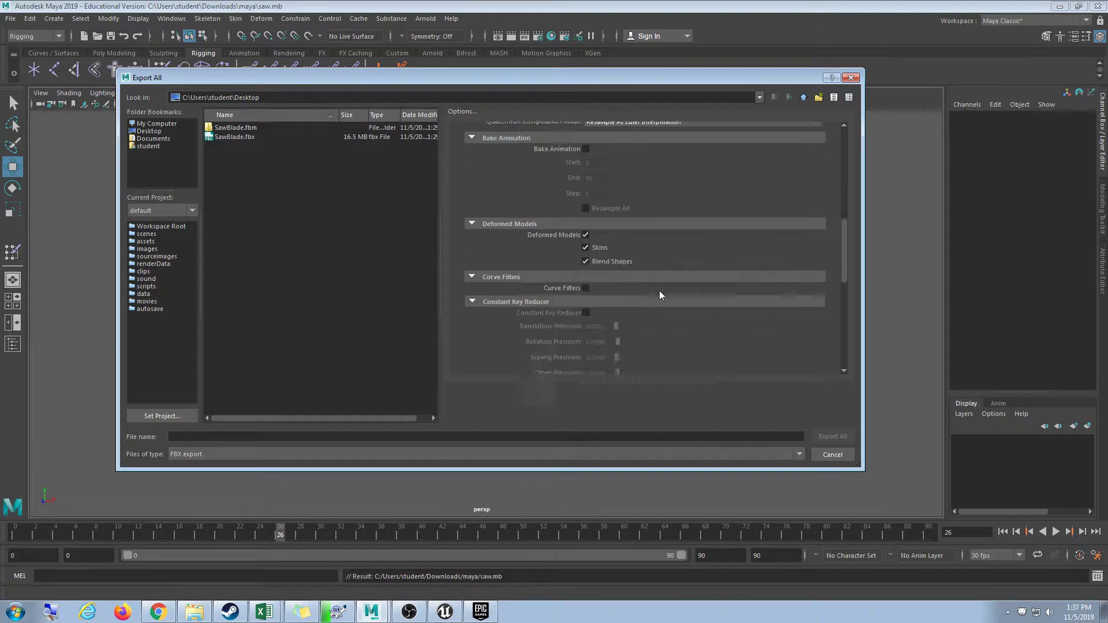
pyautogui.scroll(5, 659, 288)
pyautogui.click(586, 218)
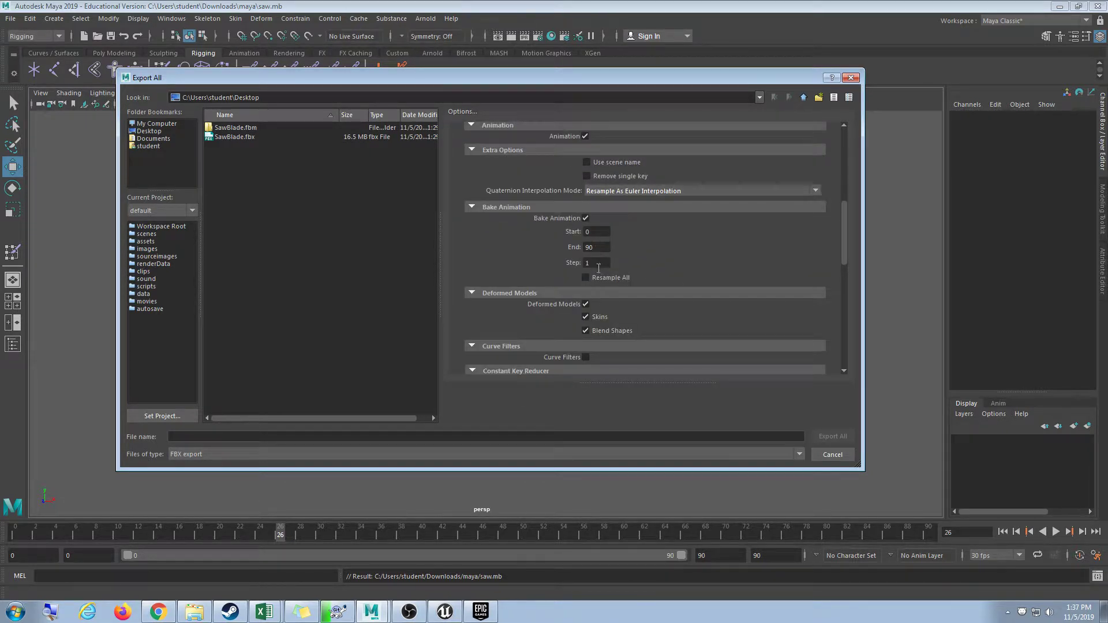
pyautogui.scroll(-3, 673, 288)
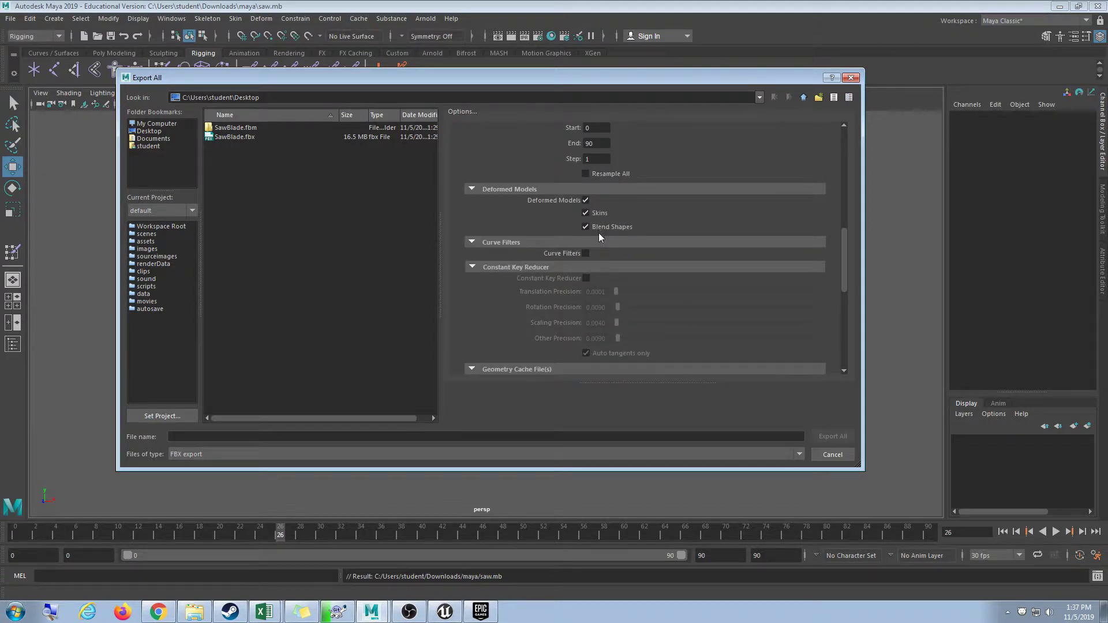
pyautogui.scroll(-3, 698, 281)
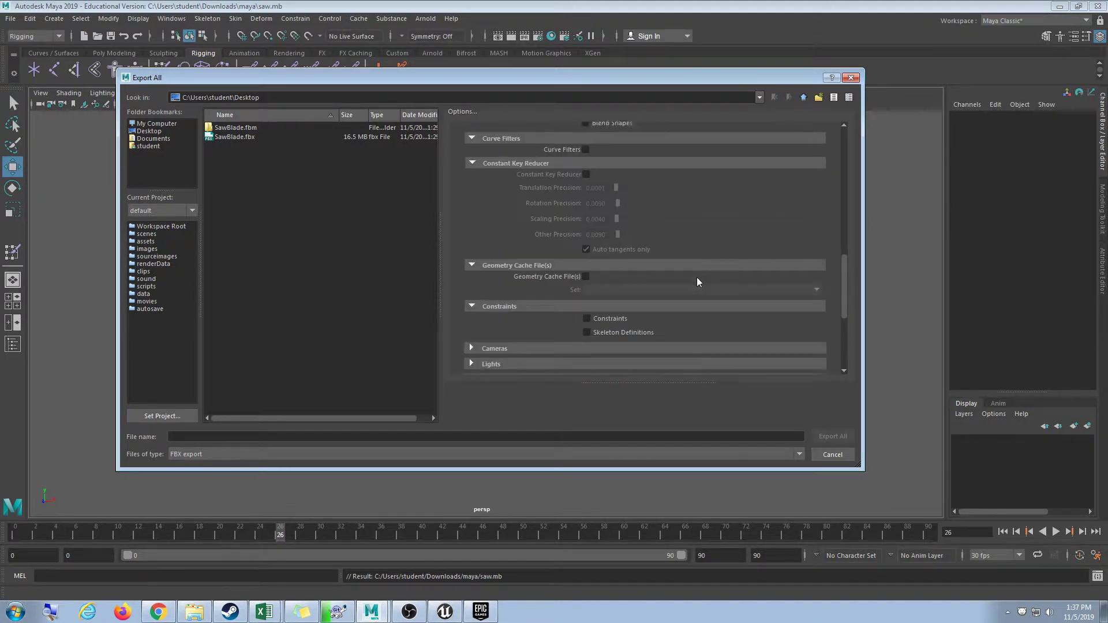
pyautogui.scroll(3, 697, 282)
pyautogui.scroll(-7, 714, 313)
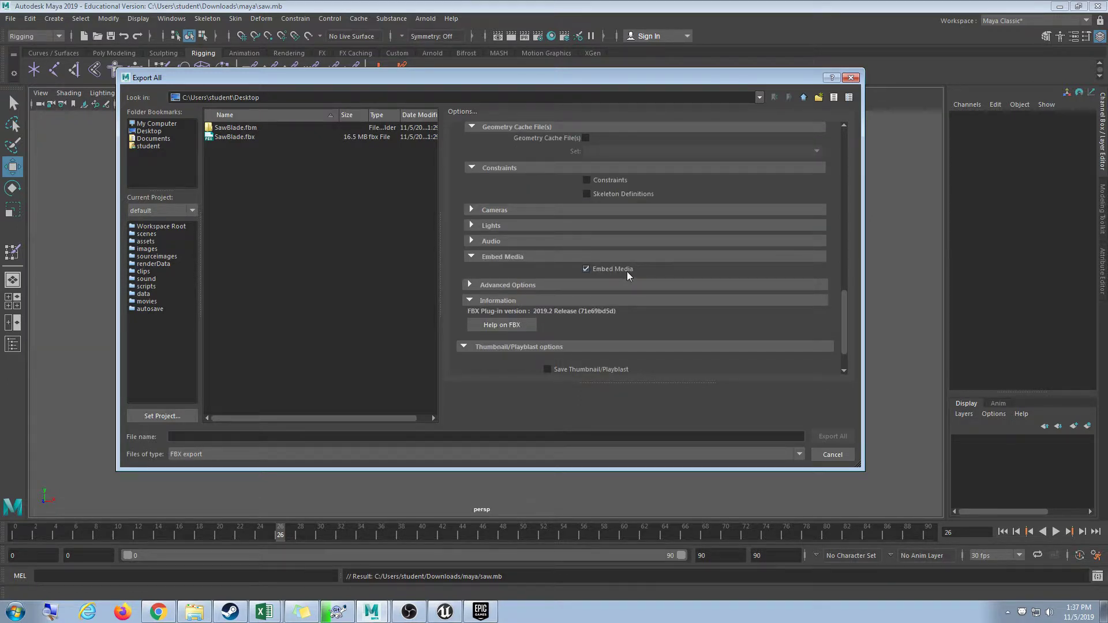
# Exclude cameras and lights, export to SawBlade.fbx, and replace the existing file.
pyautogui.click(559, 210)
pyautogui.click(612, 240)
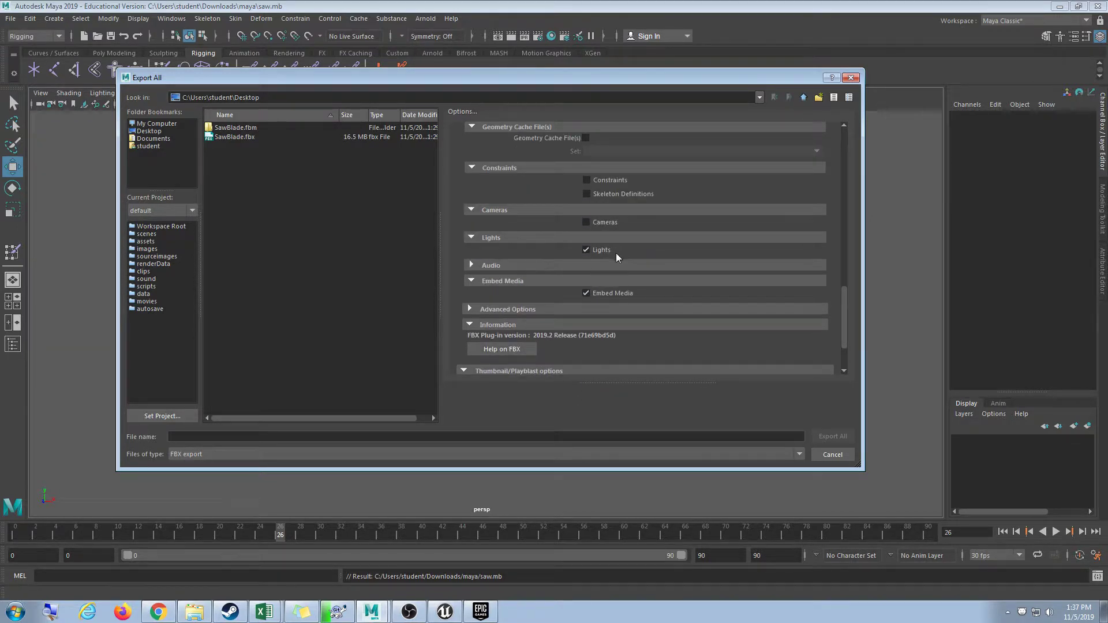
pyautogui.click(204, 438)
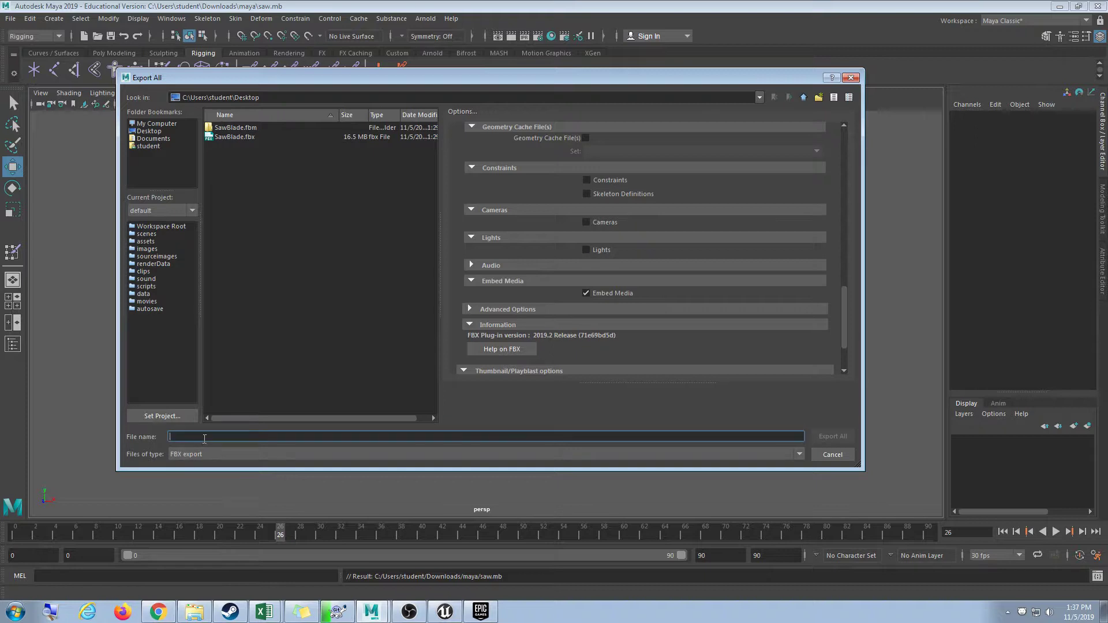
pyautogui.click(243, 137)
pyautogui.click(828, 438)
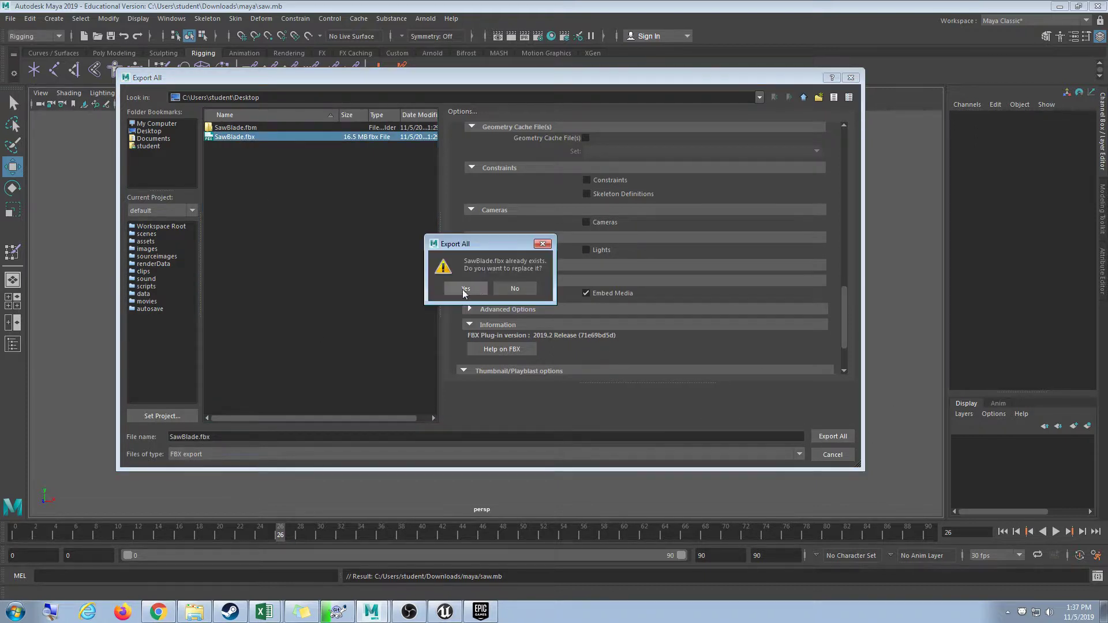
pyautogui.click(465, 288)
# In Unreal, remove the SawBlade actor from the level.
pyautogui.click(446, 611)
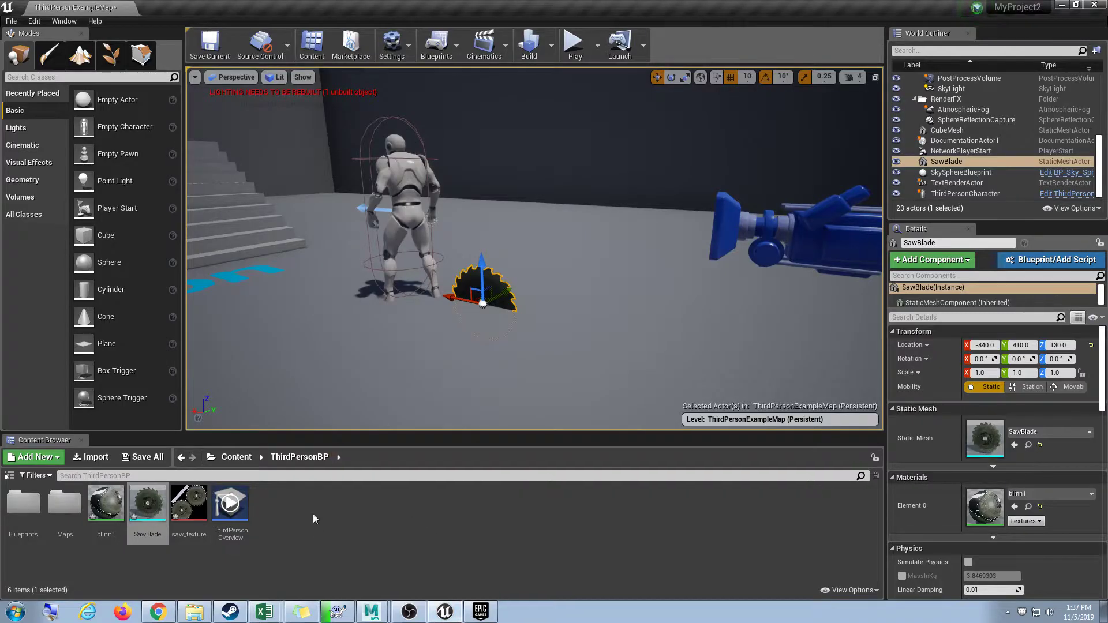
pyautogui.keyDown('shift'); pyautogui.click(216, 518); pyautogui.keyUp('shift')
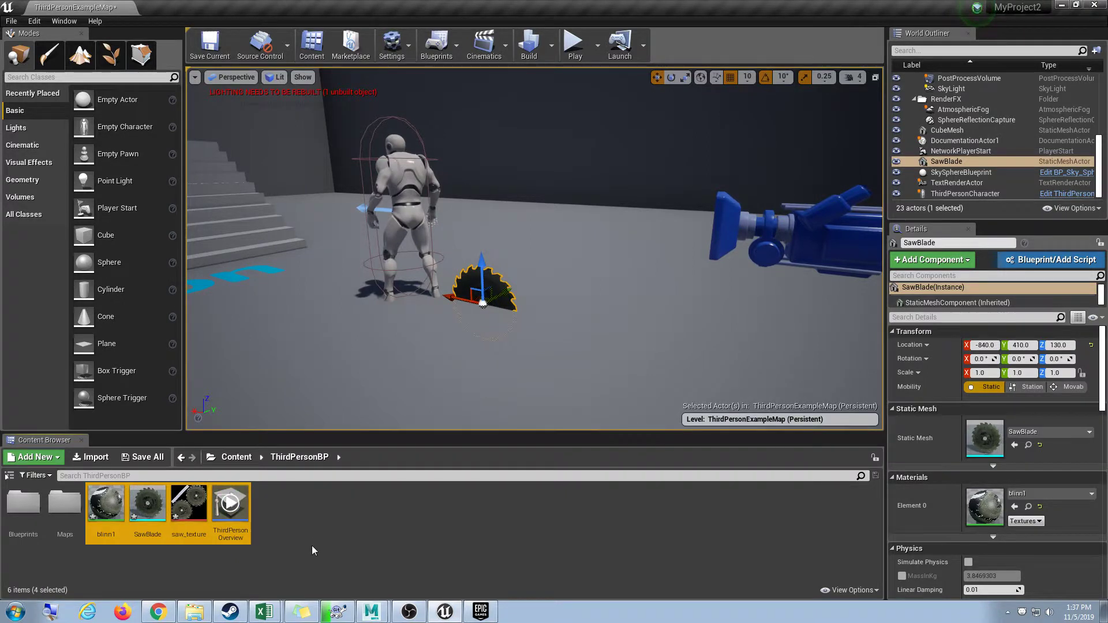
pyautogui.click(312, 547)
pyautogui.click(194, 513)
pyautogui.keyDown('shift'); pyautogui.click(112, 515); pyautogui.keyUp('shift')
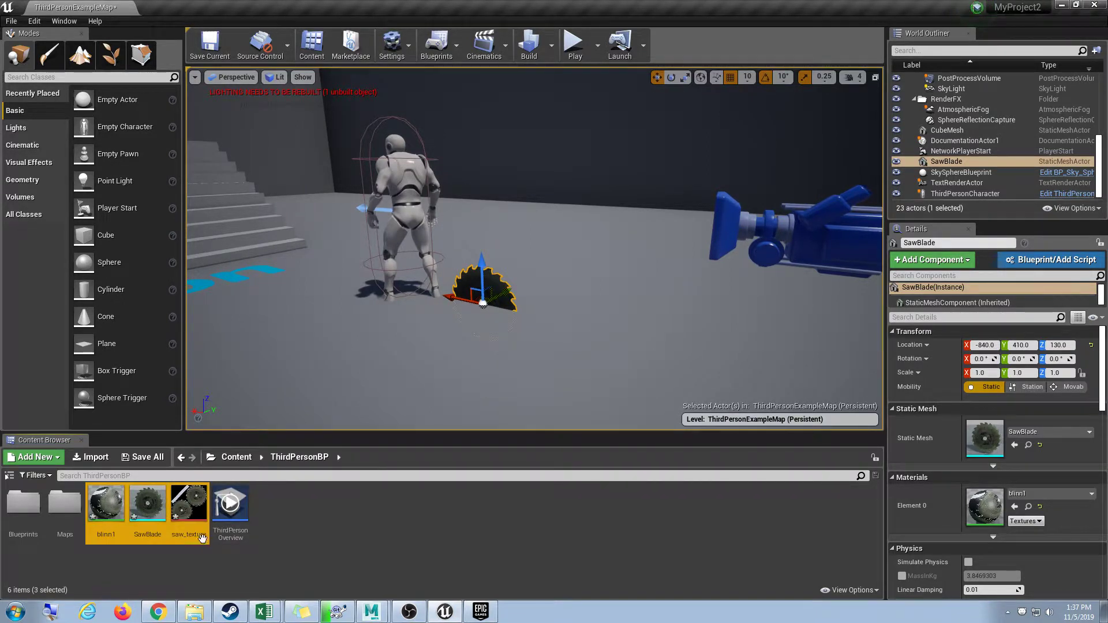
pyautogui.click(508, 521)
pyautogui.hotkey('ctrl', 'z')
pyautogui.hotkey('ctrl', 'z')
pyautogui.hotkey('ctrl', 'z')
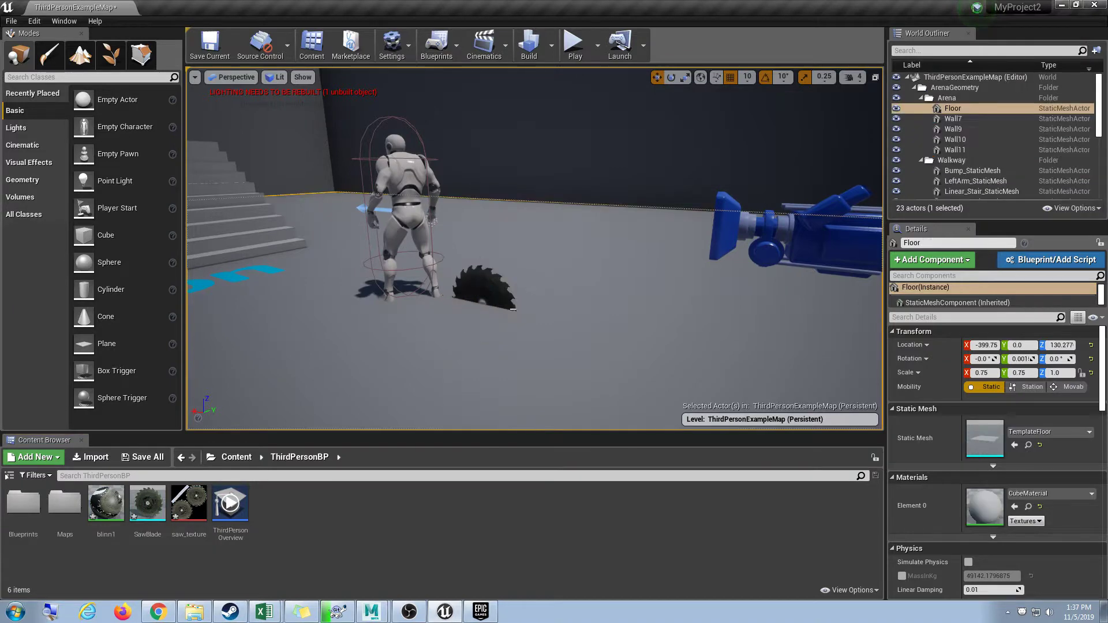
# Delete the blinn1, SawBlade and saw_texture assets from the Content Browser.
pyautogui.click(106, 505)
pyautogui.keyDown('shift'); pyautogui.click(189, 505); pyautogui.keyUp('shift')
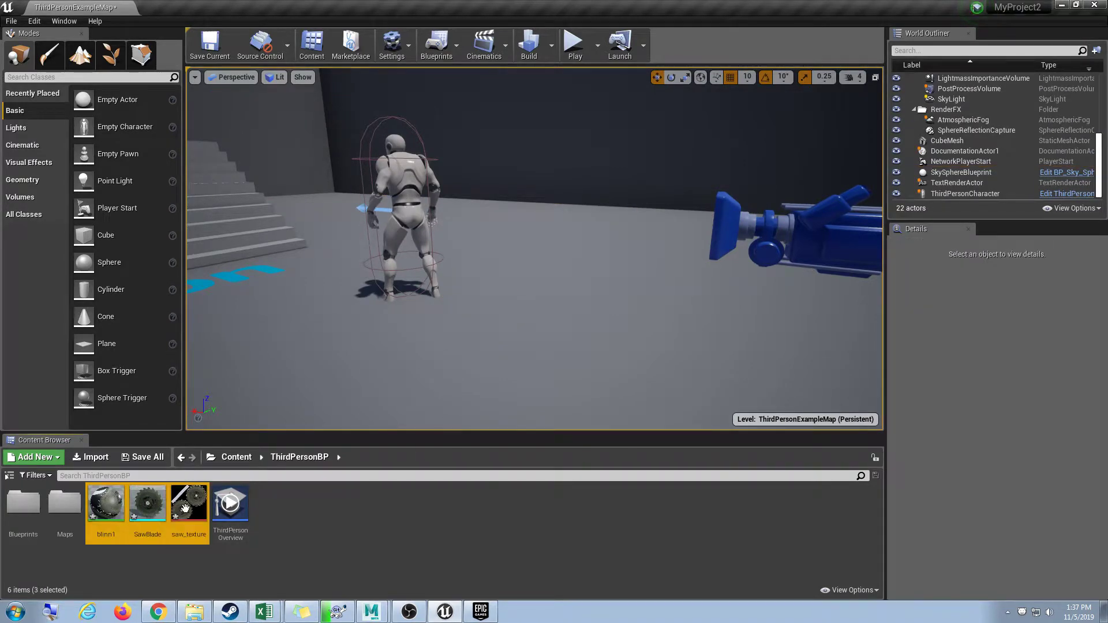
pyautogui.press('Delete')
pyautogui.click(529, 491)
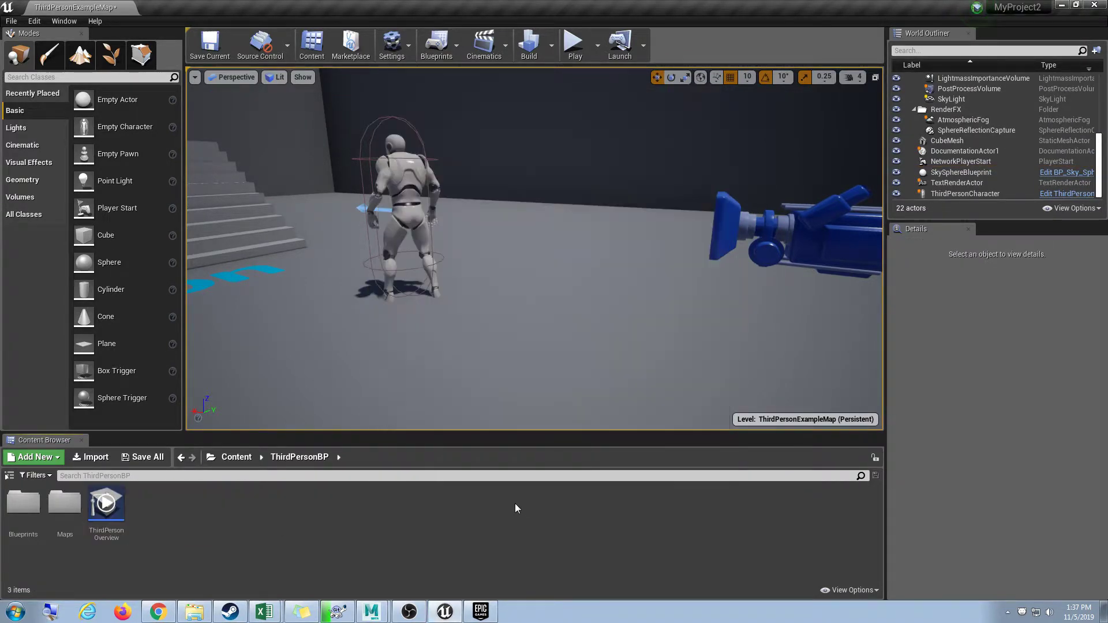
pyautogui.click(1062, 5)
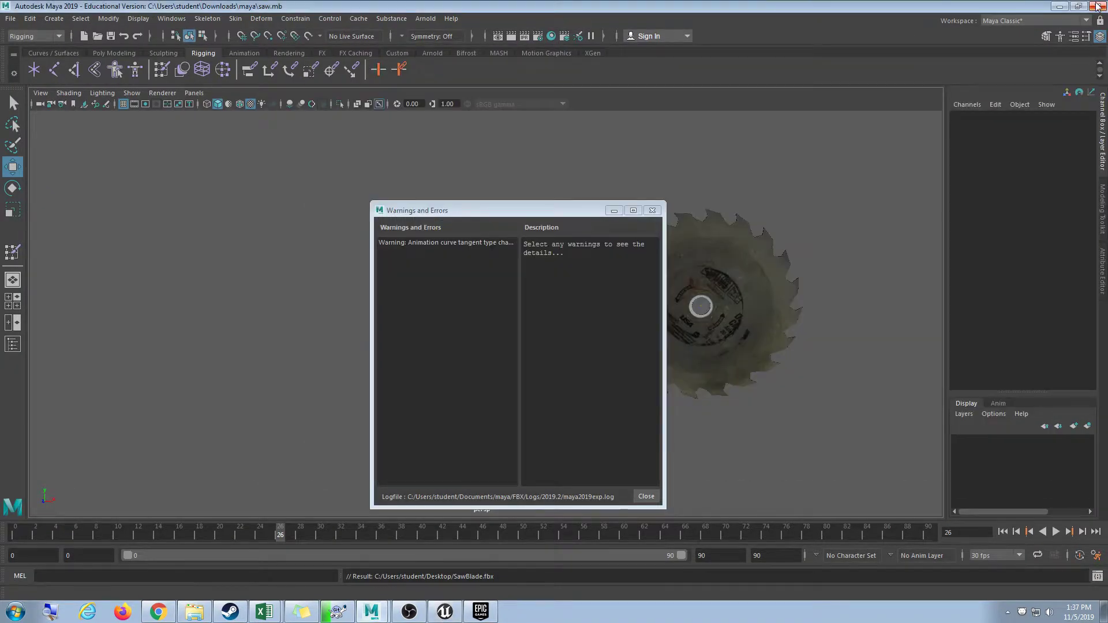
# Import SawBlade.fbx from the desktop into the ThirdPersonBP folder.
pyautogui.click(1060, 6)
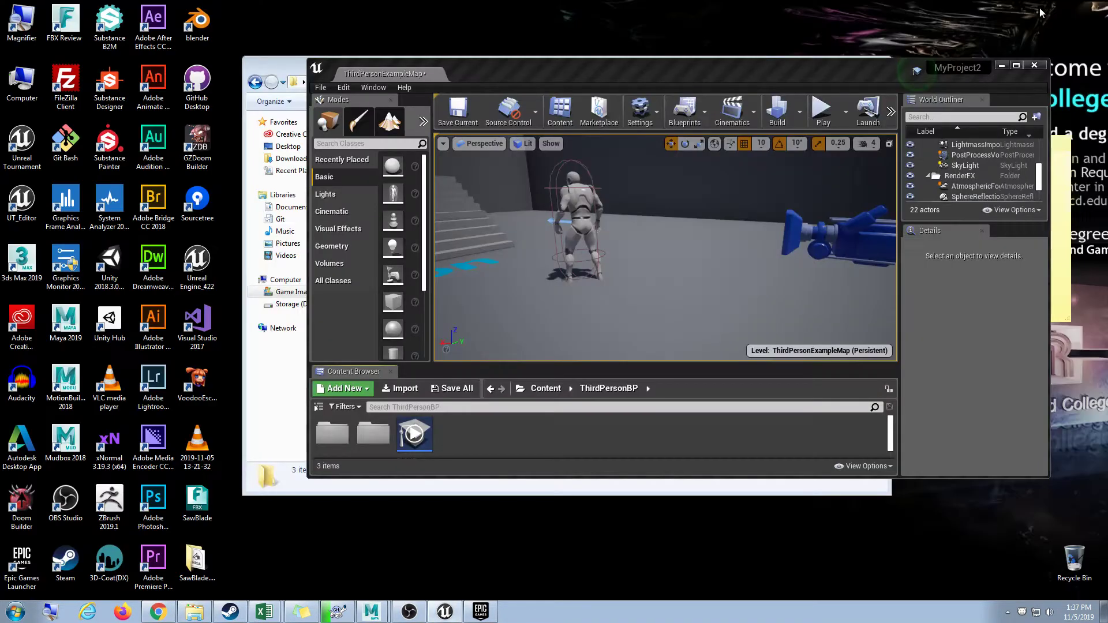
pyautogui.moveTo(198, 503); pyautogui.dragTo(481, 432)
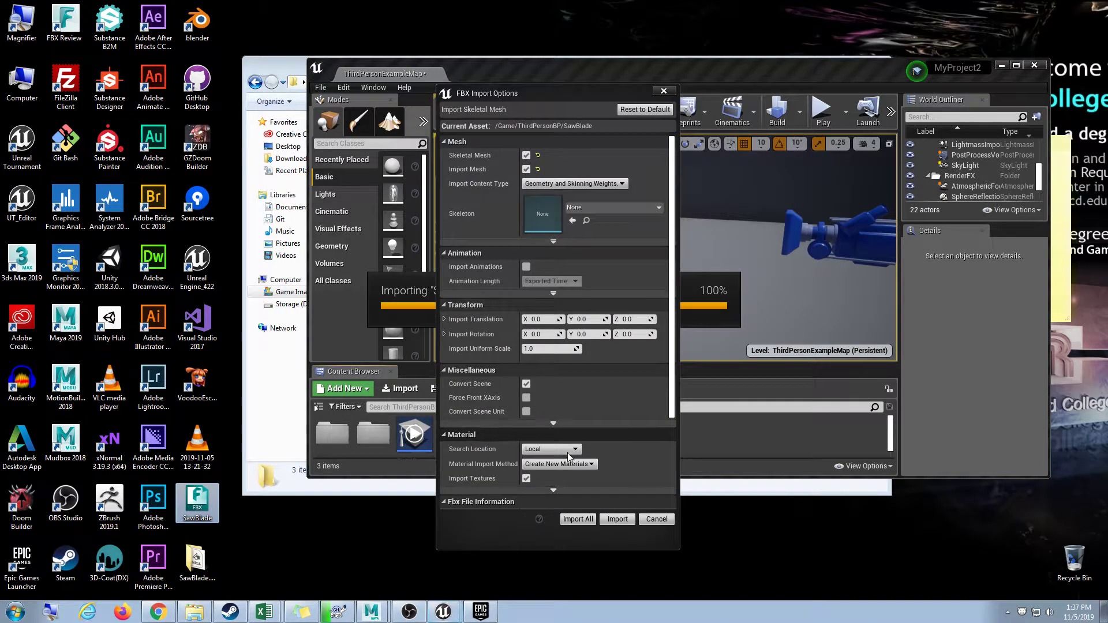
pyautogui.click(1017, 66)
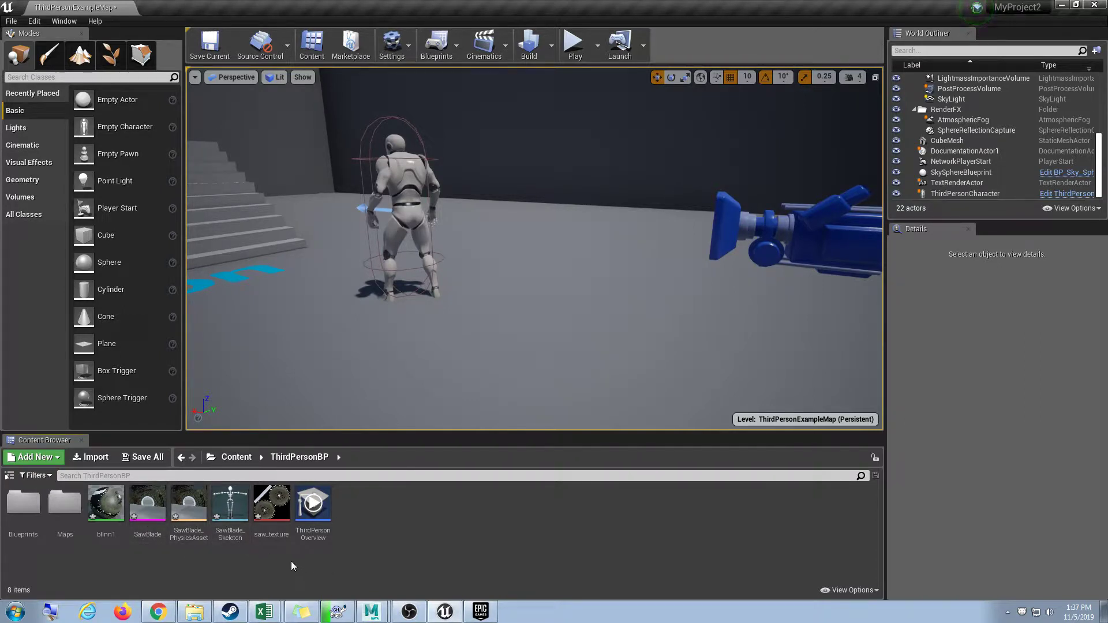
# Open the SawBlade mesh in its own editor tab, then return to ThirdPersonExampleMap.
pyautogui.doubleClick(152, 513)
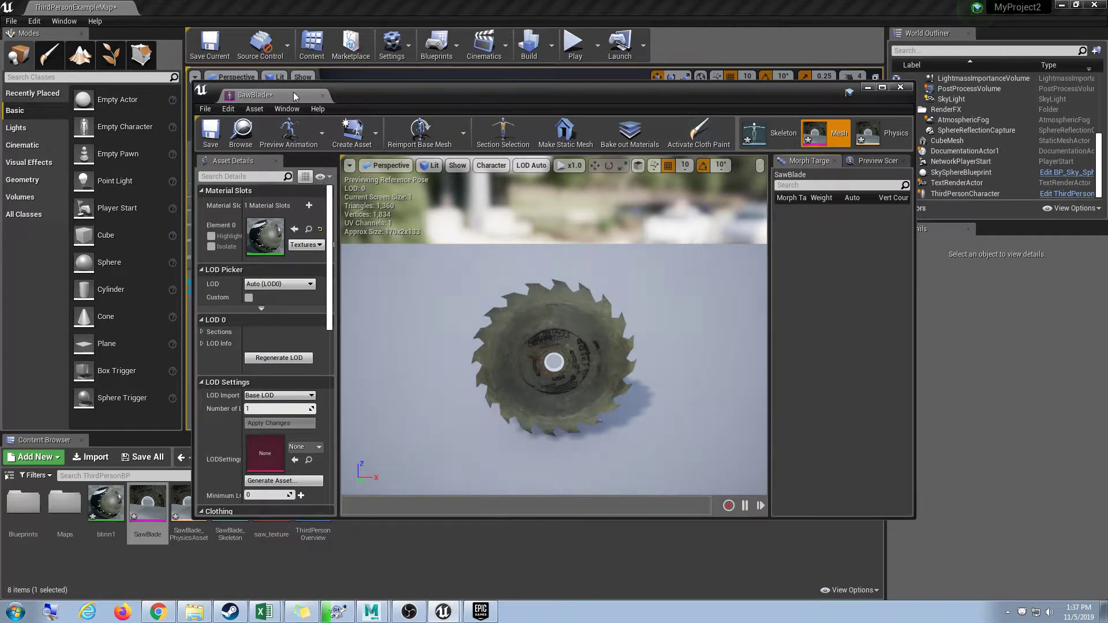
pyautogui.doubleClick(293, 92)
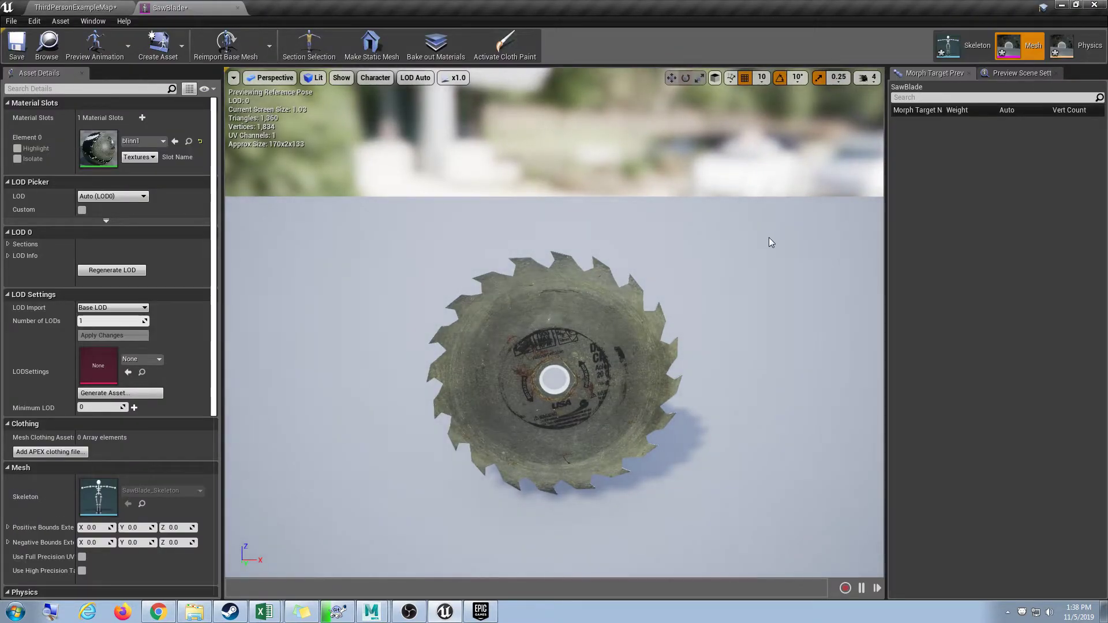
pyautogui.click(85, 8)
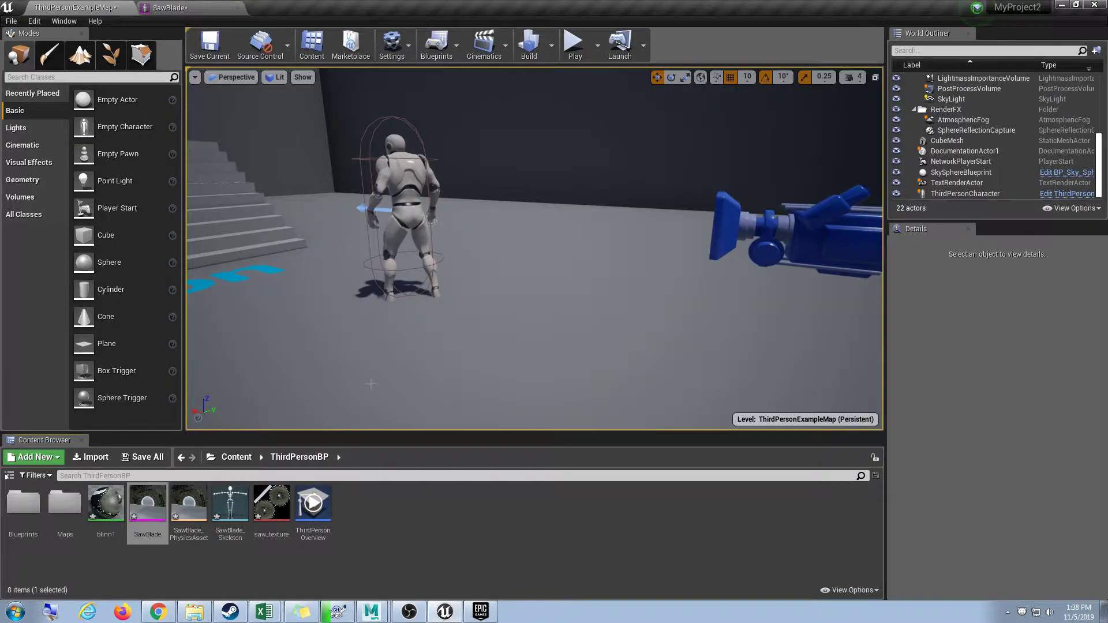
pyautogui.click(394, 538)
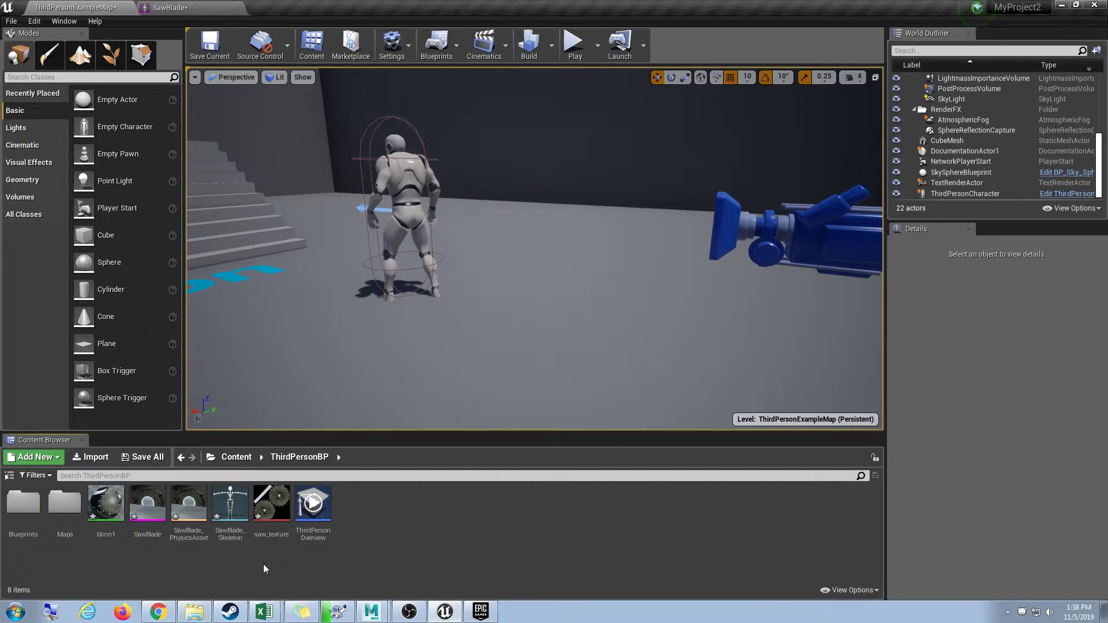
pyautogui.rightClick(362, 517)
pyautogui.click(371, 544)
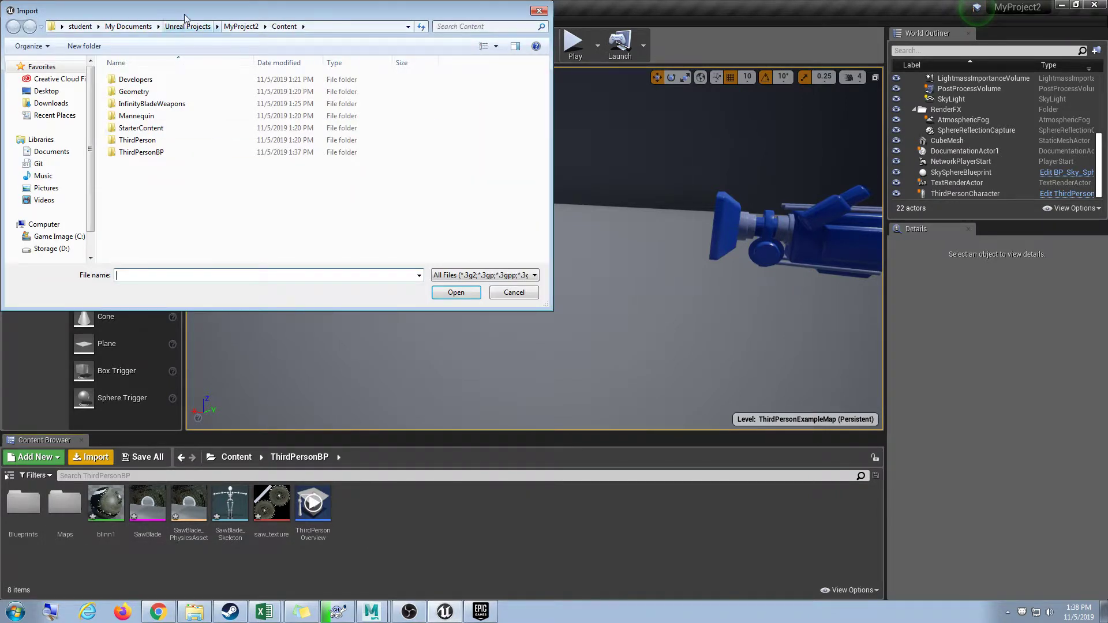
pyautogui.moveTo(185, 15); pyautogui.dragTo(303, 64)
pyautogui.click(164, 140)
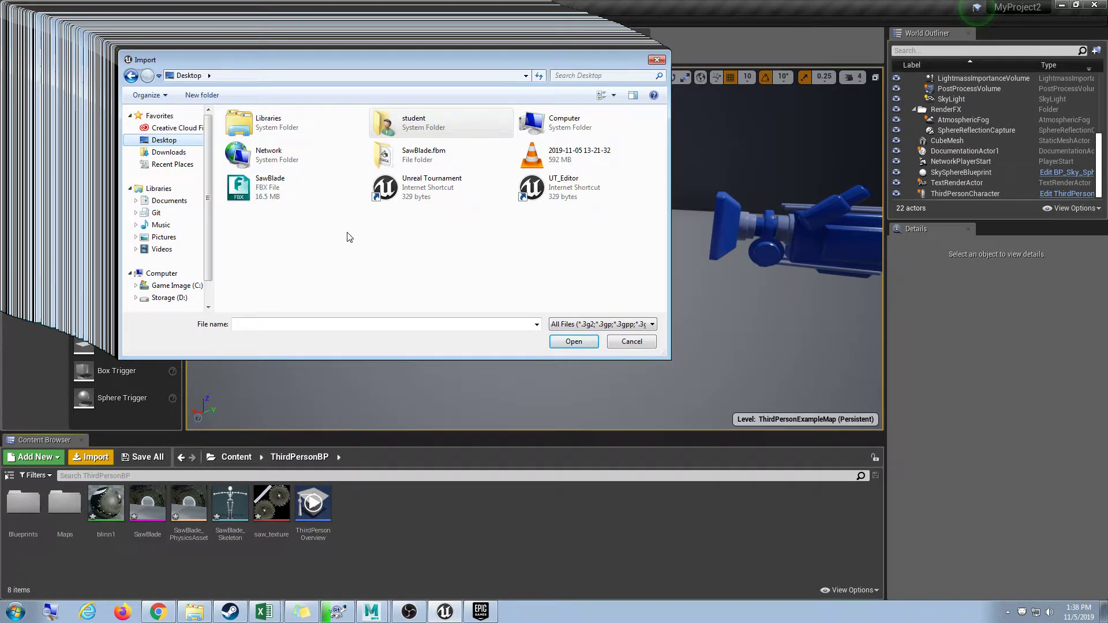
pyautogui.click(277, 190)
pyautogui.click(574, 342)
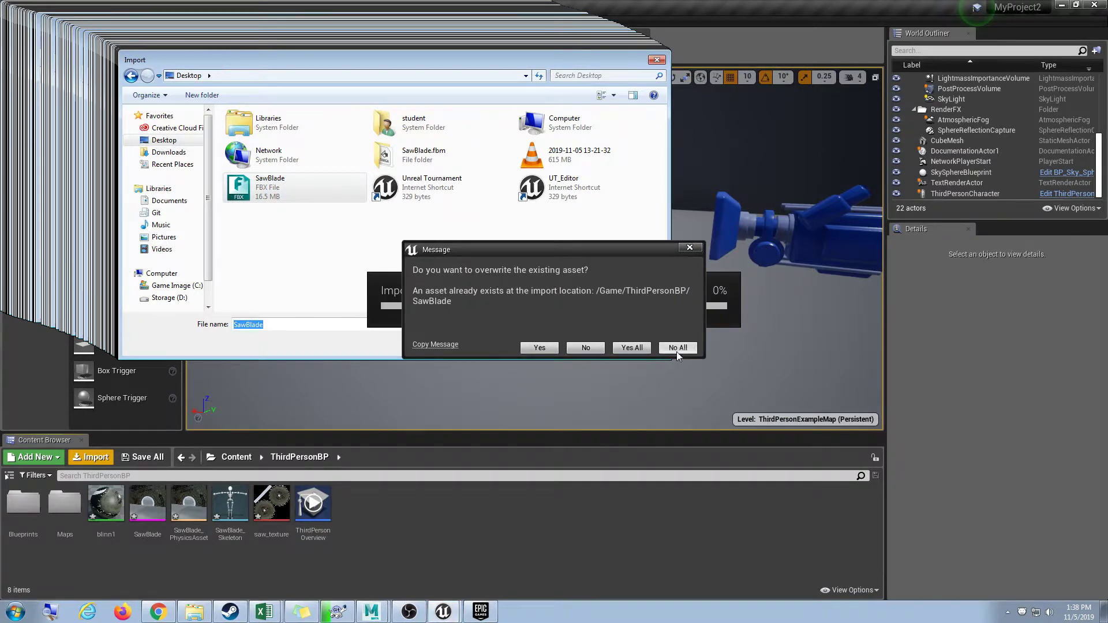
pyautogui.click(691, 248)
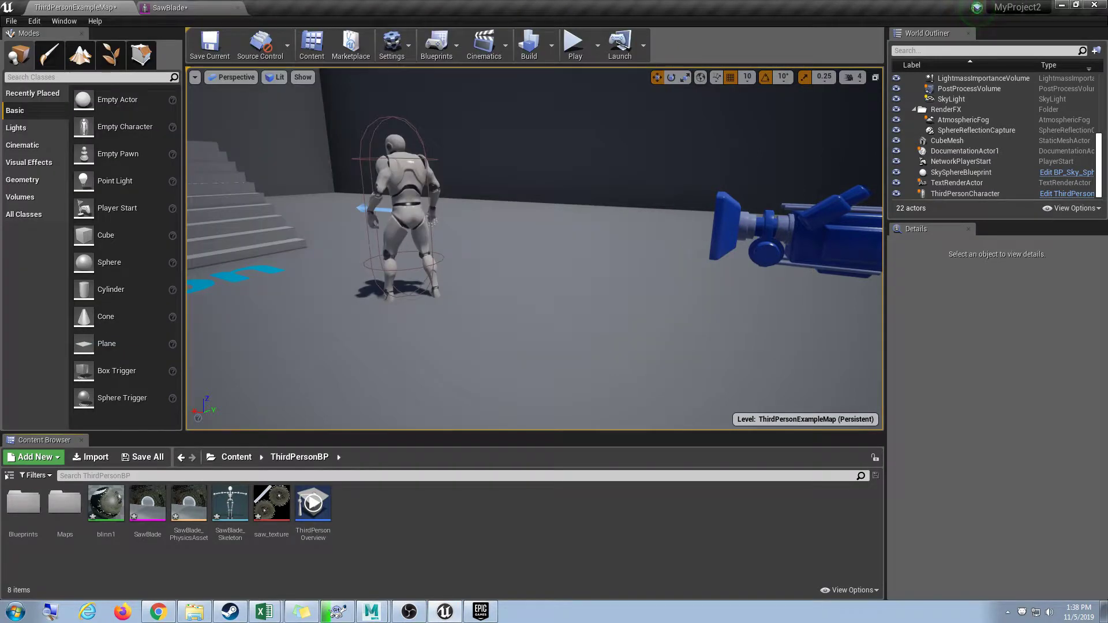
pyautogui.rightClick(376, 548)
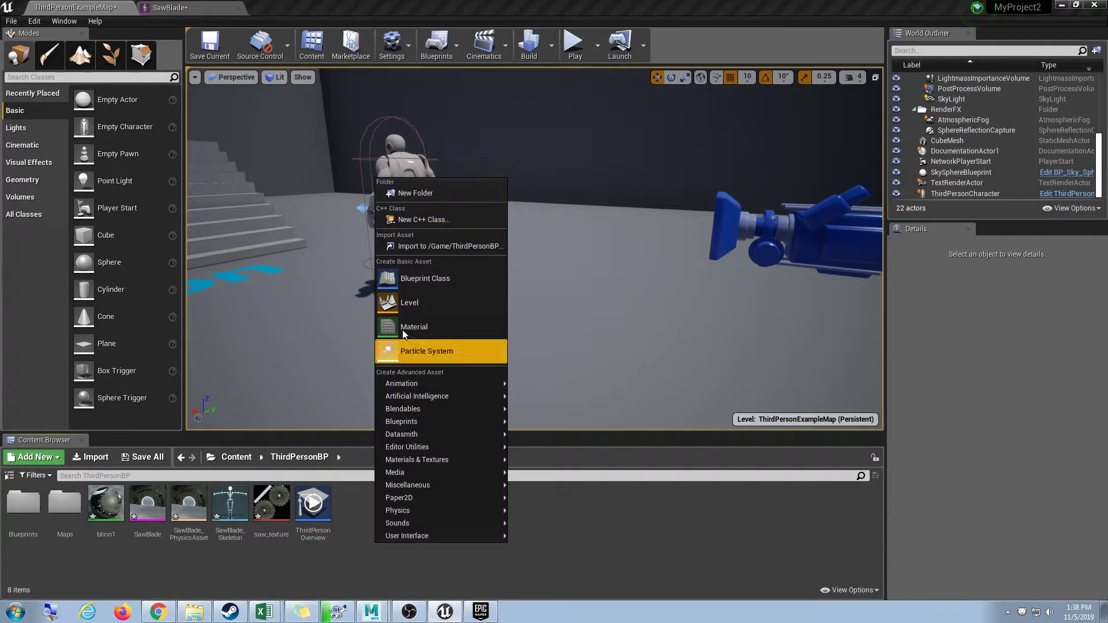
pyautogui.click(370, 537)
pyautogui.click(81, 457)
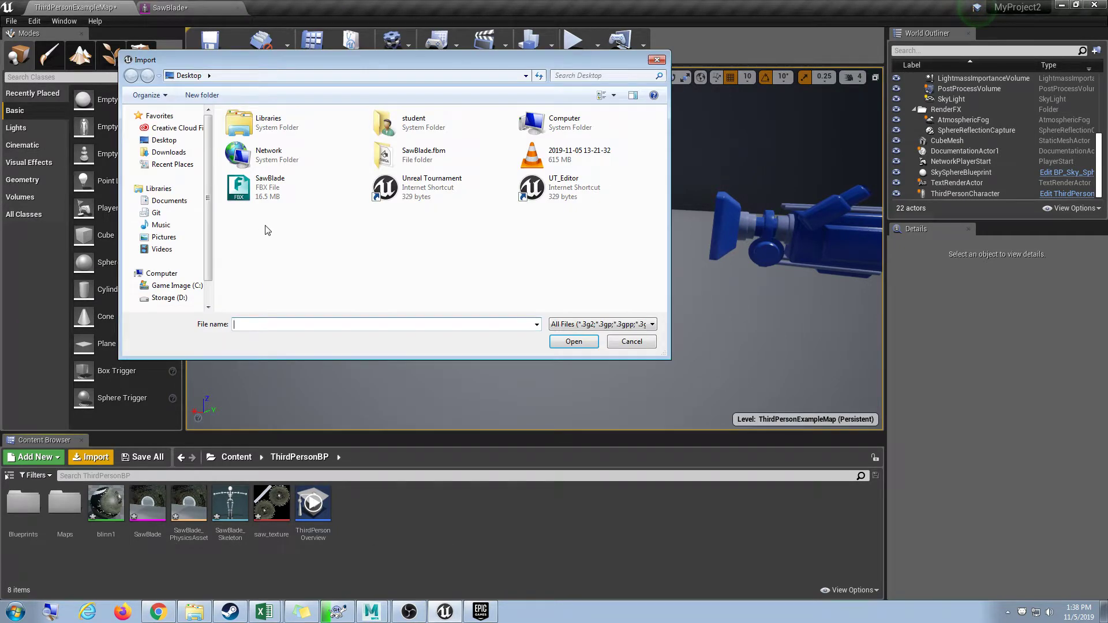
pyautogui.click(271, 187)
pyautogui.click(574, 342)
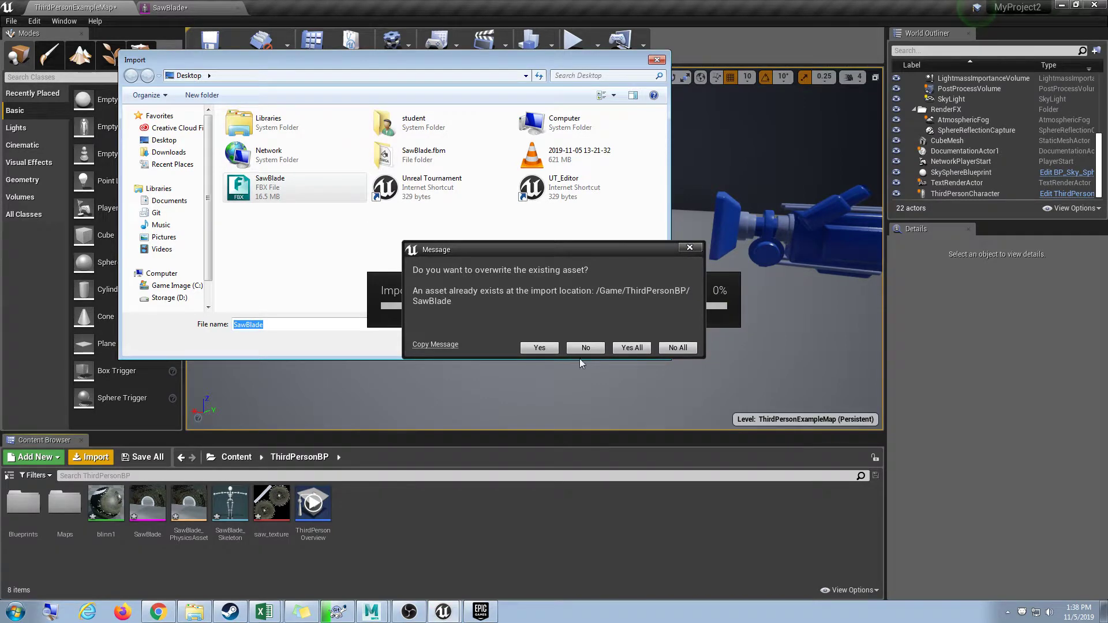
pyautogui.click(678, 348)
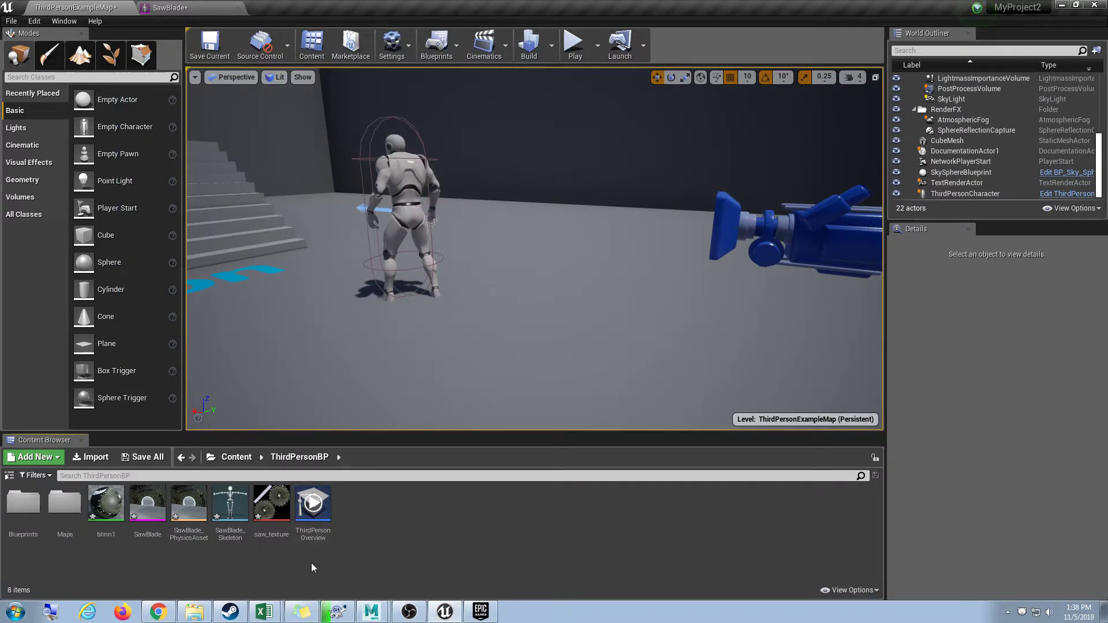
pyautogui.click(154, 514)
pyautogui.doubleClick(155, 514)
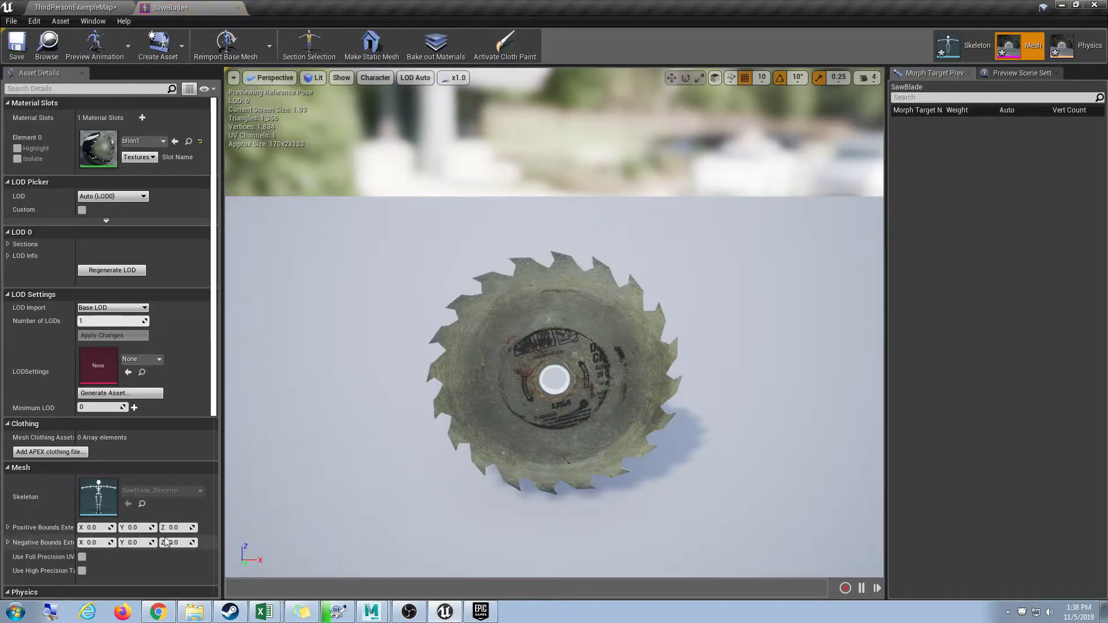
# Create a reference-pose animation named rotate in the Content folder.
pyautogui.click(182, 47)
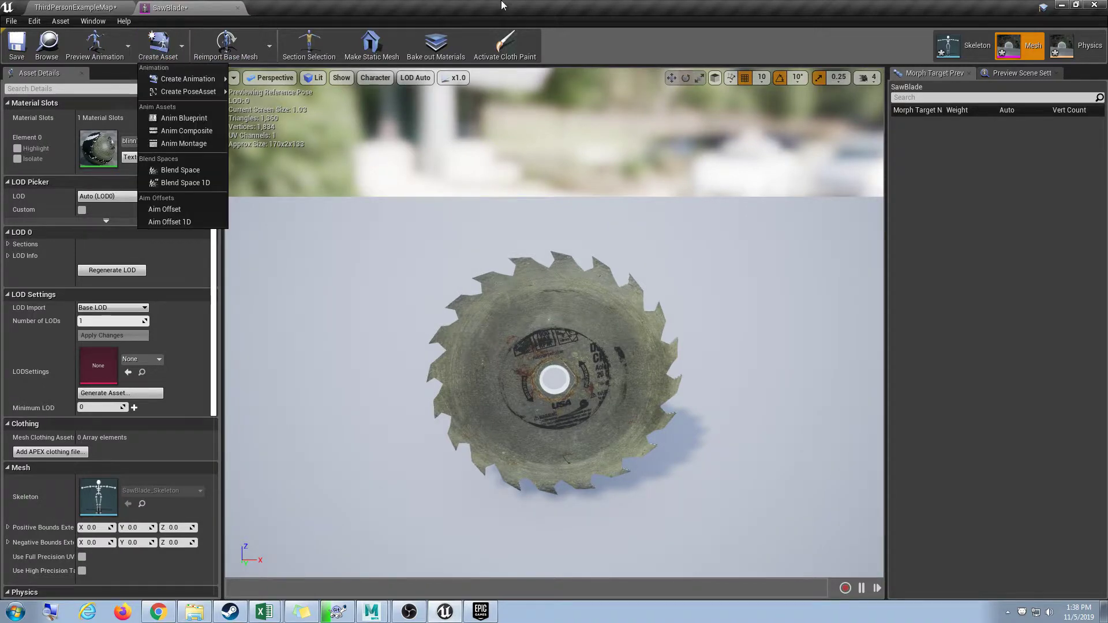
pyautogui.click(181, 46)
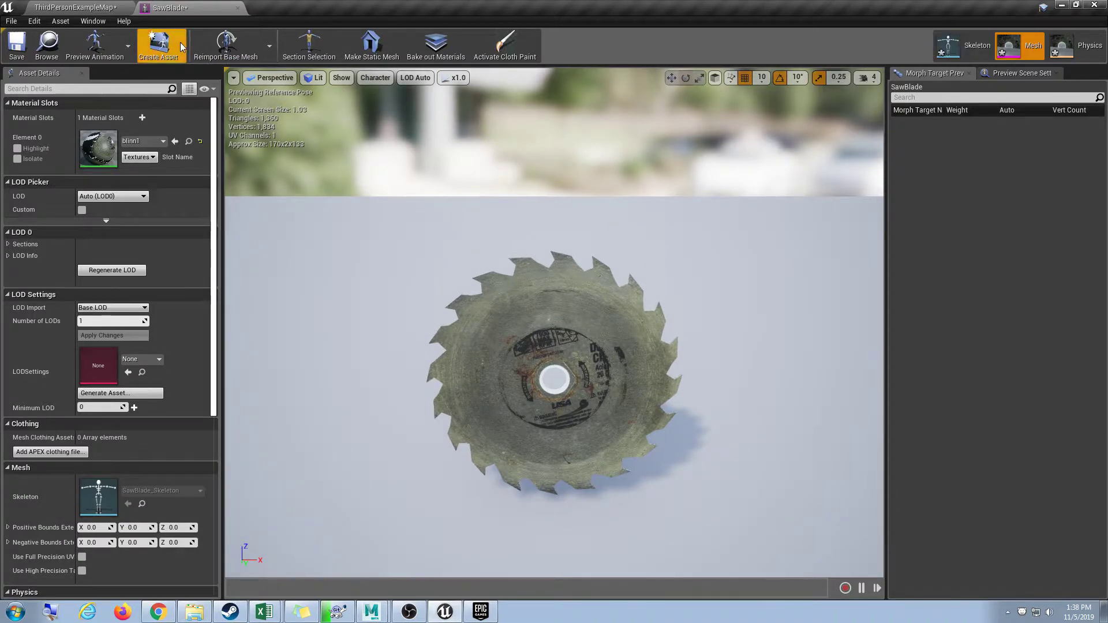
pyautogui.click(182, 46)
pyautogui.moveTo(191, 80)
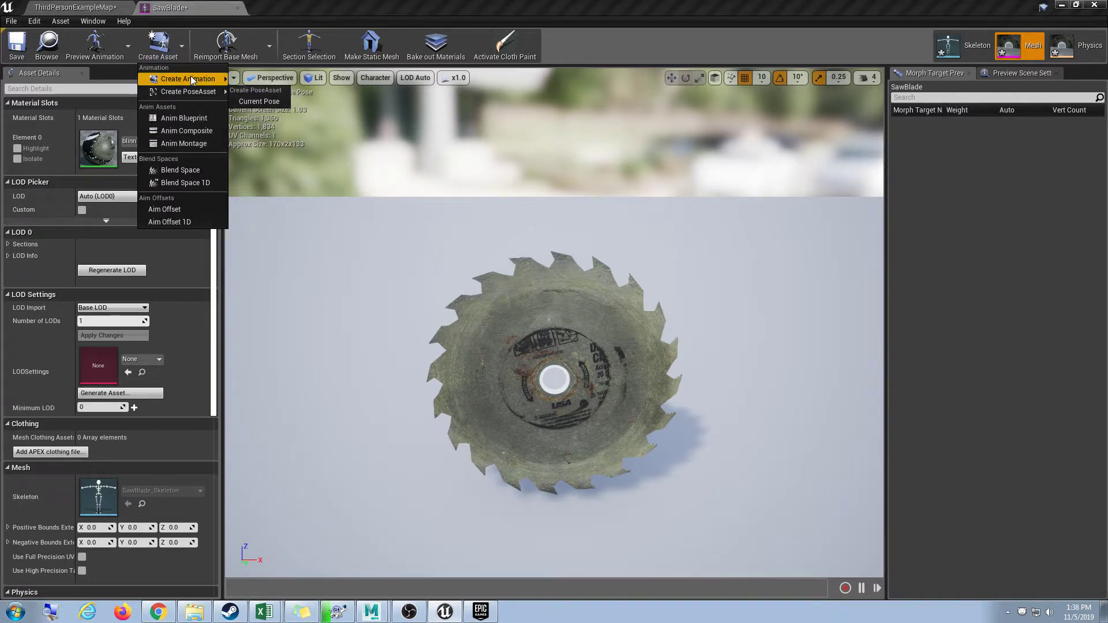
pyautogui.click(256, 90)
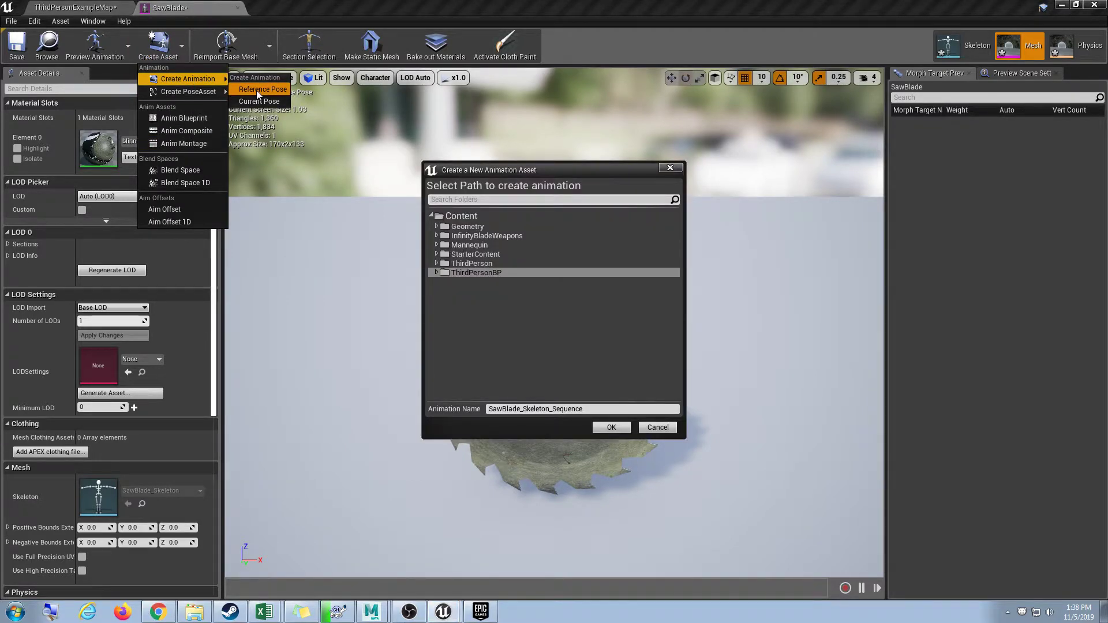
pyautogui.click(459, 216)
pyautogui.click(587, 410)
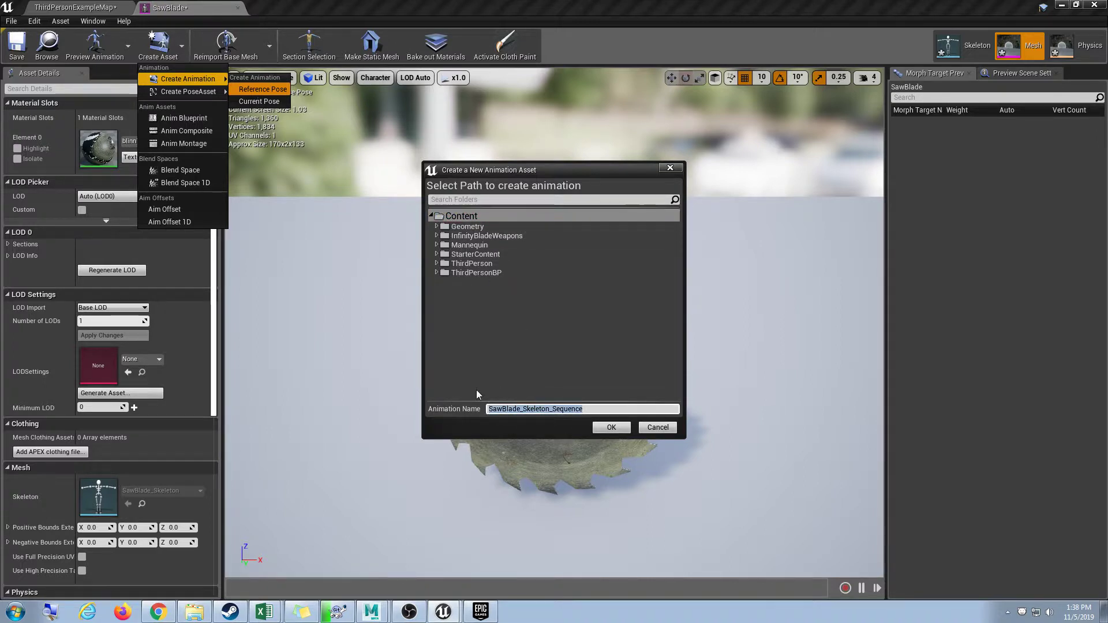
pyautogui.write('rotate')
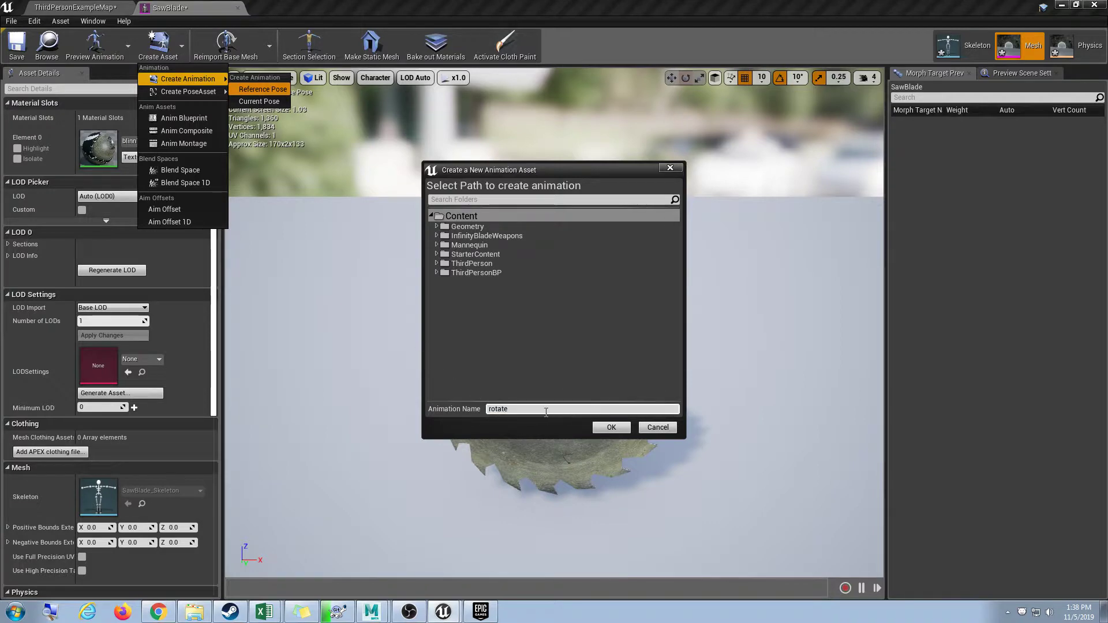
pyautogui.click(603, 430)
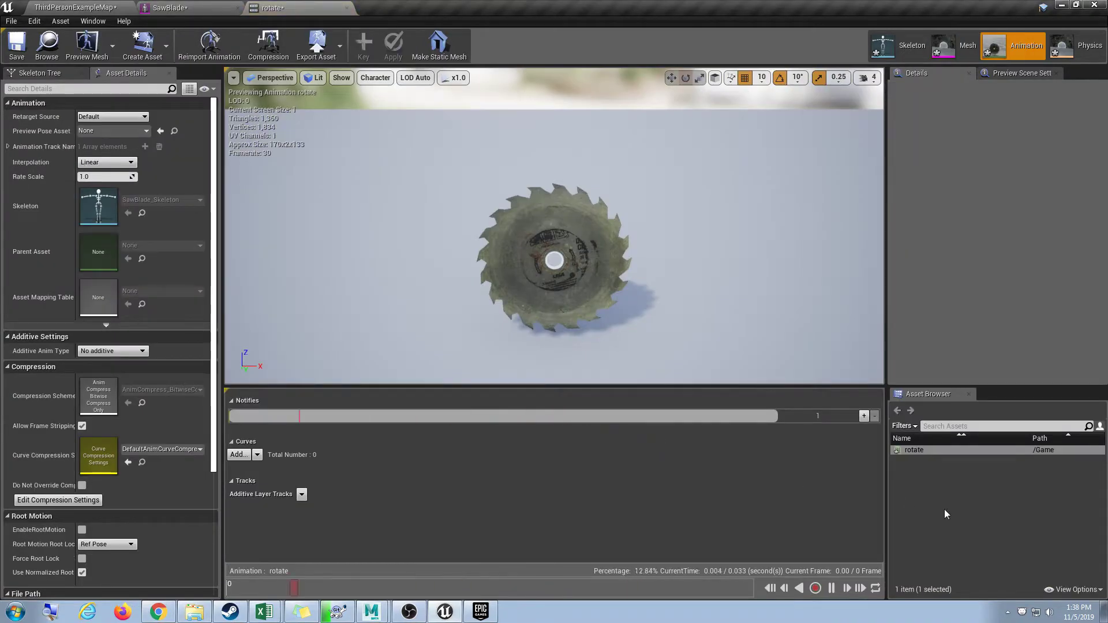
# Save the rotate animation and return to the level editor.
pyautogui.rightClick(947, 450)
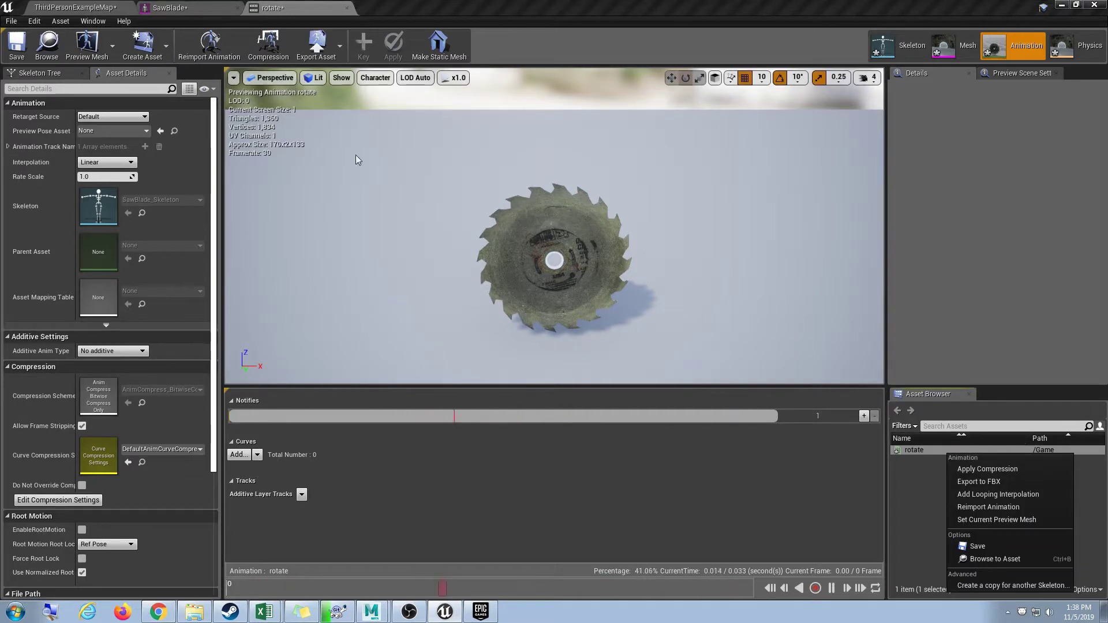
pyautogui.click(17, 45)
pyautogui.click(210, 6)
pyautogui.click(75, 7)
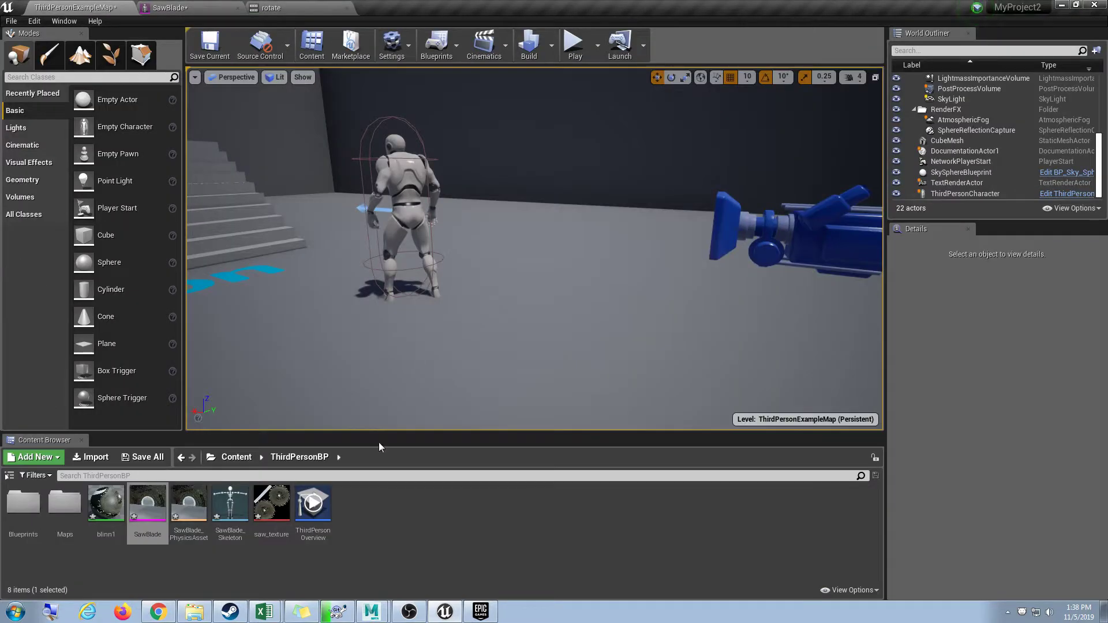
# Enlarge the asset browser and show the folder tree, viewing the top Content folder.
pyautogui.click(186, 568)
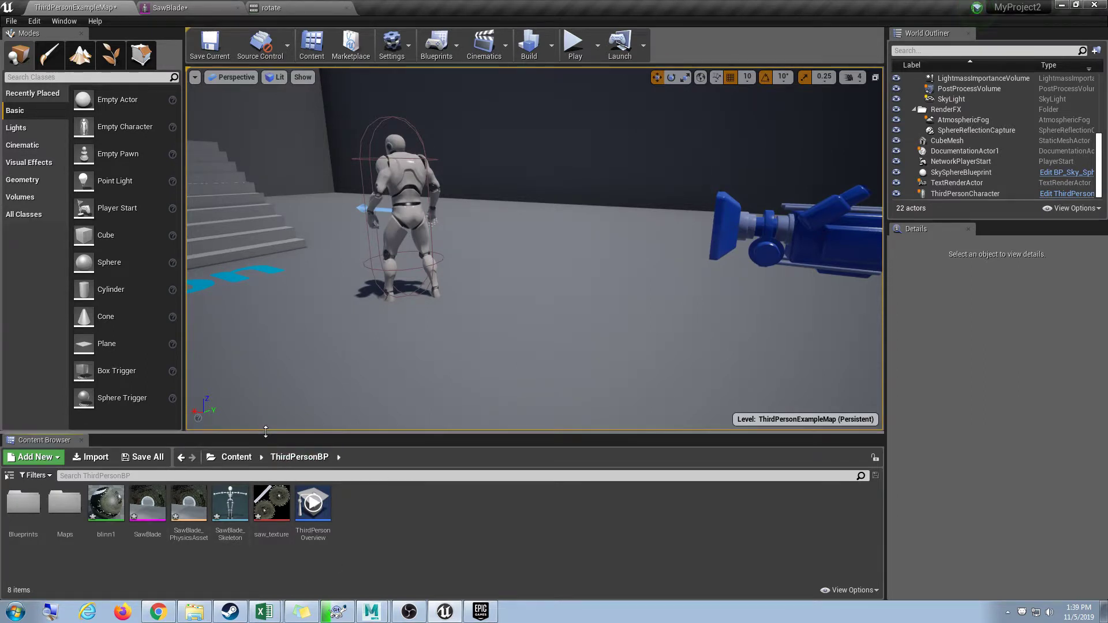
pyautogui.moveTo(266, 442); pyautogui.dragTo(279, 351)
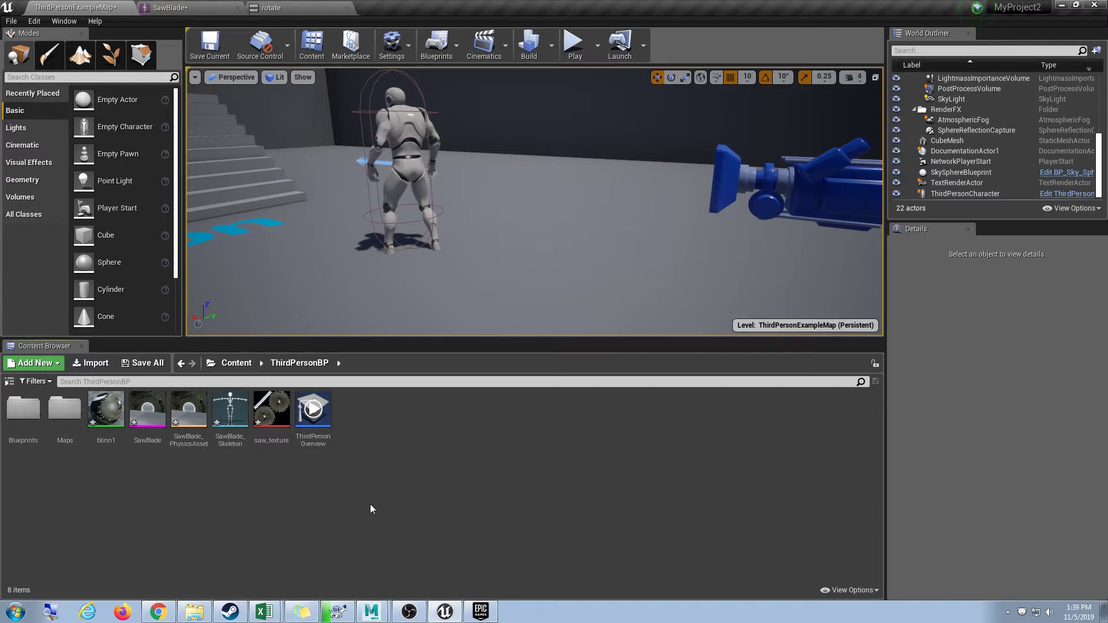
pyautogui.click(43, 382)
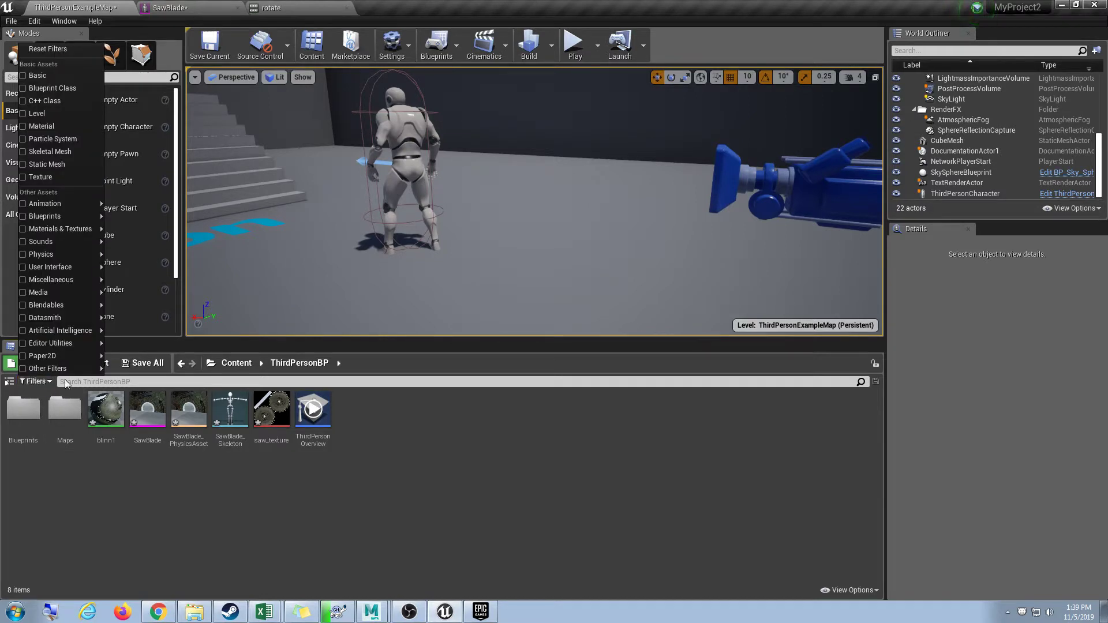
pyautogui.click(48, 49)
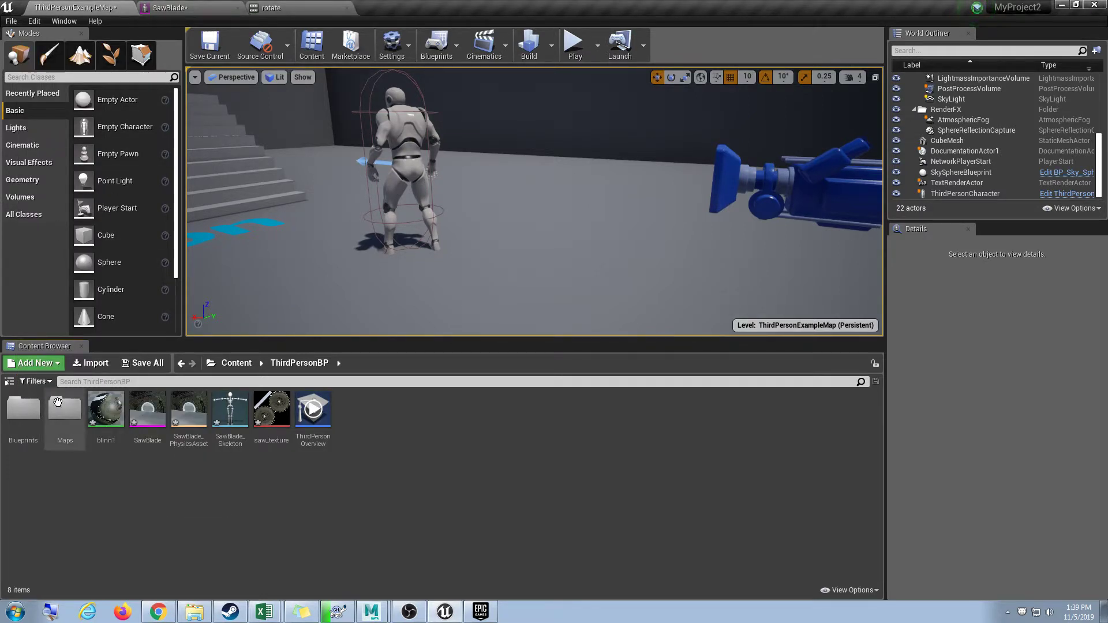
pyautogui.click(37, 382)
pyautogui.click(9, 382)
pyautogui.click(8, 382)
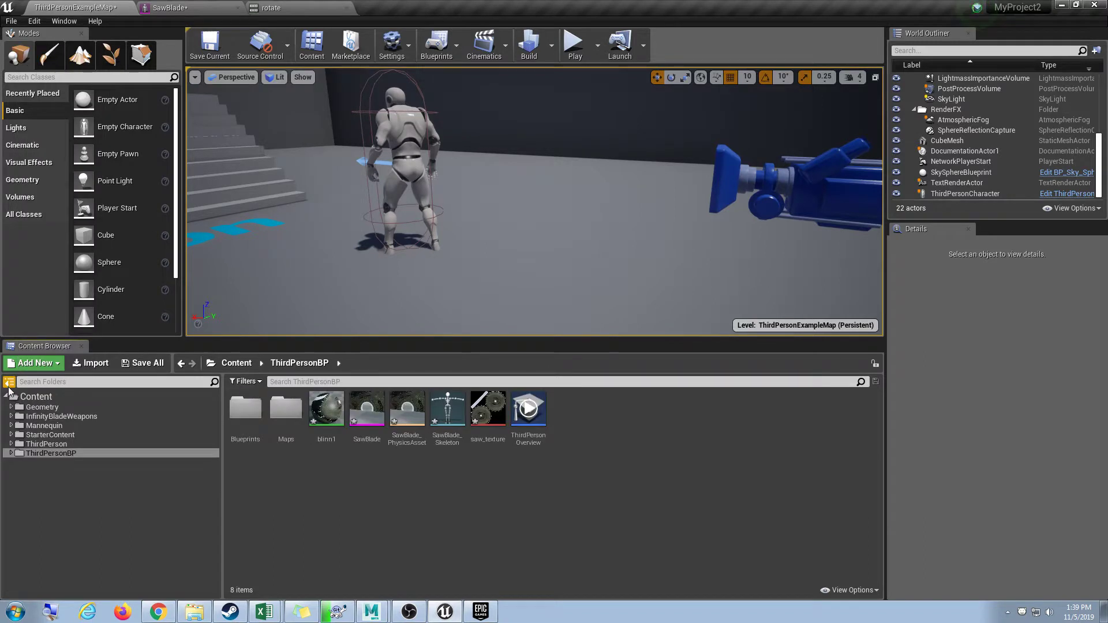
pyautogui.click(17, 397)
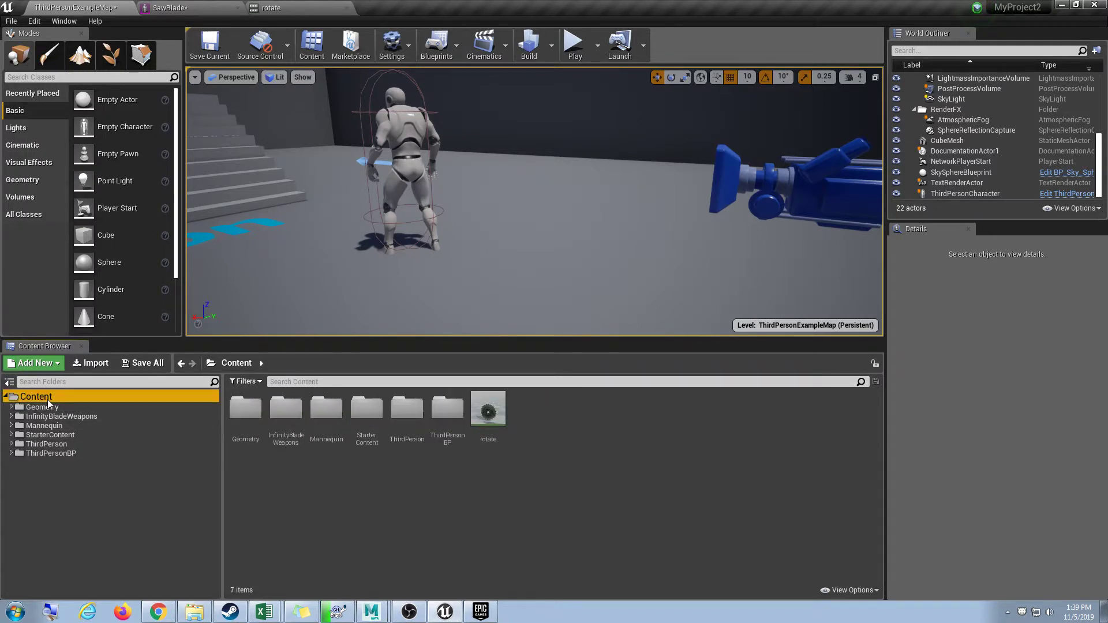
# Locate the rotate animation in Content, then expand the folder tree down to ThirdPersonBP.
pyautogui.click(498, 400)
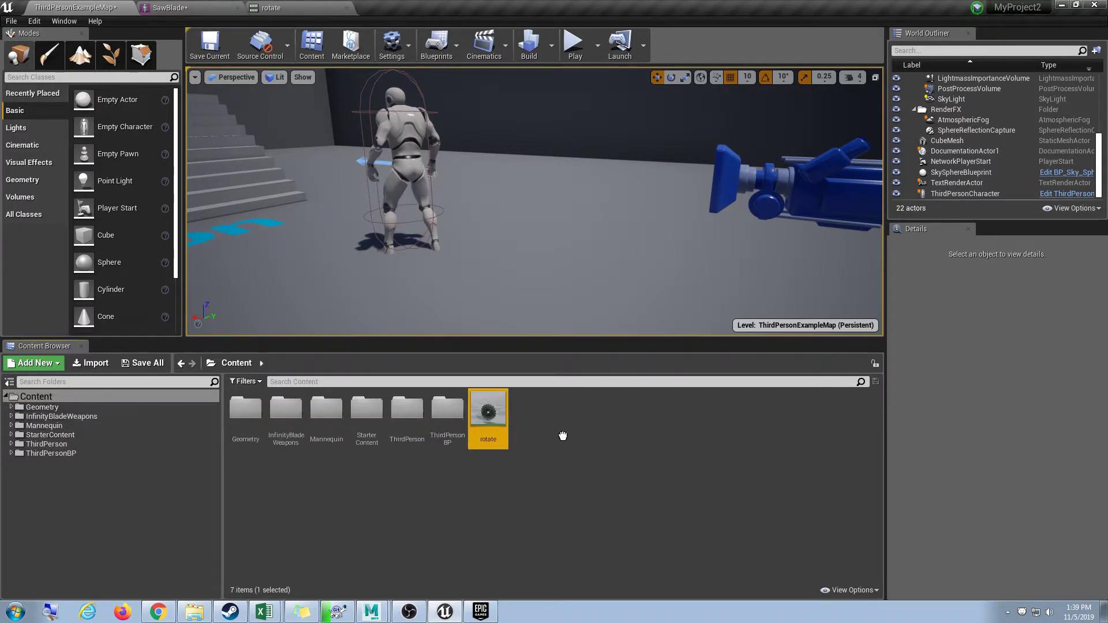
pyautogui.rightClick(496, 416)
pyautogui.click(116, 407)
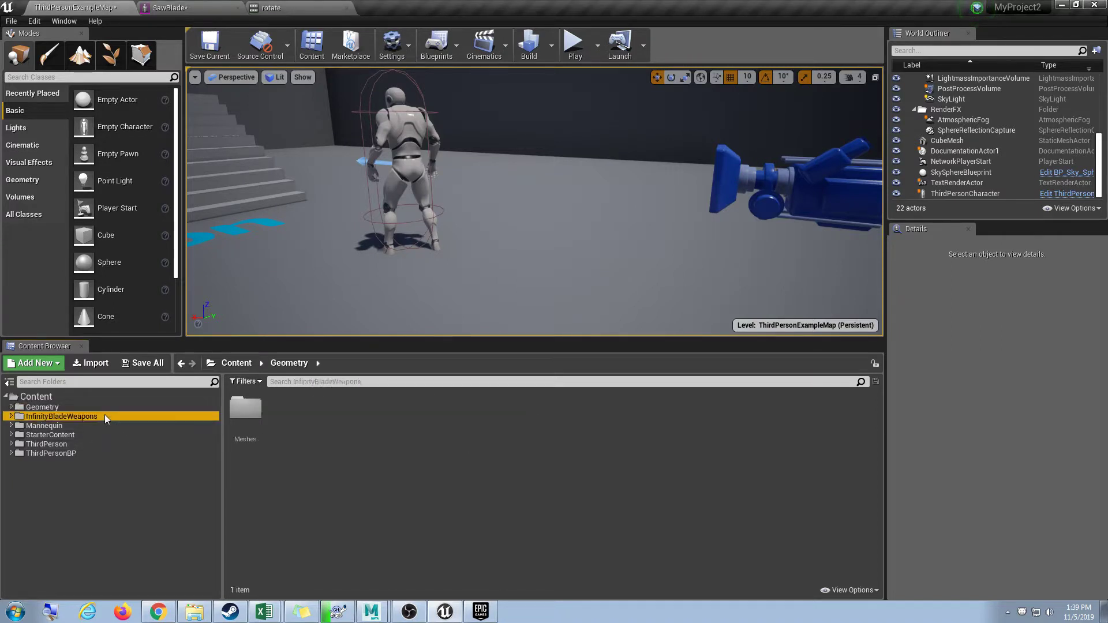
pyautogui.click(104, 416)
pyautogui.click(102, 425)
pyautogui.click(97, 434)
pyautogui.click(93, 444)
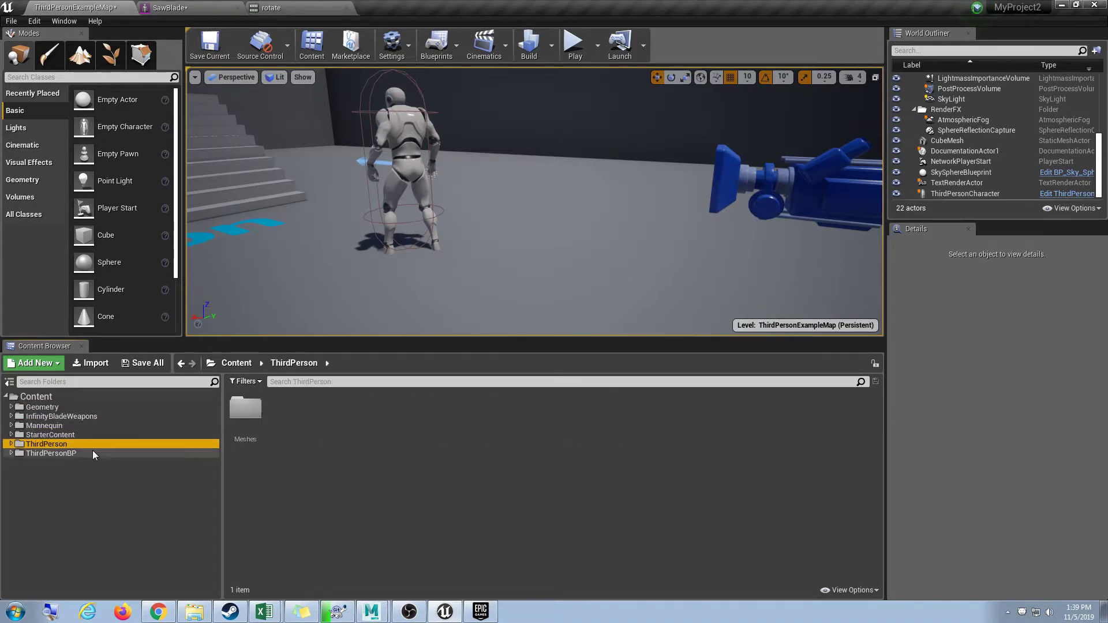
pyautogui.click(91, 453)
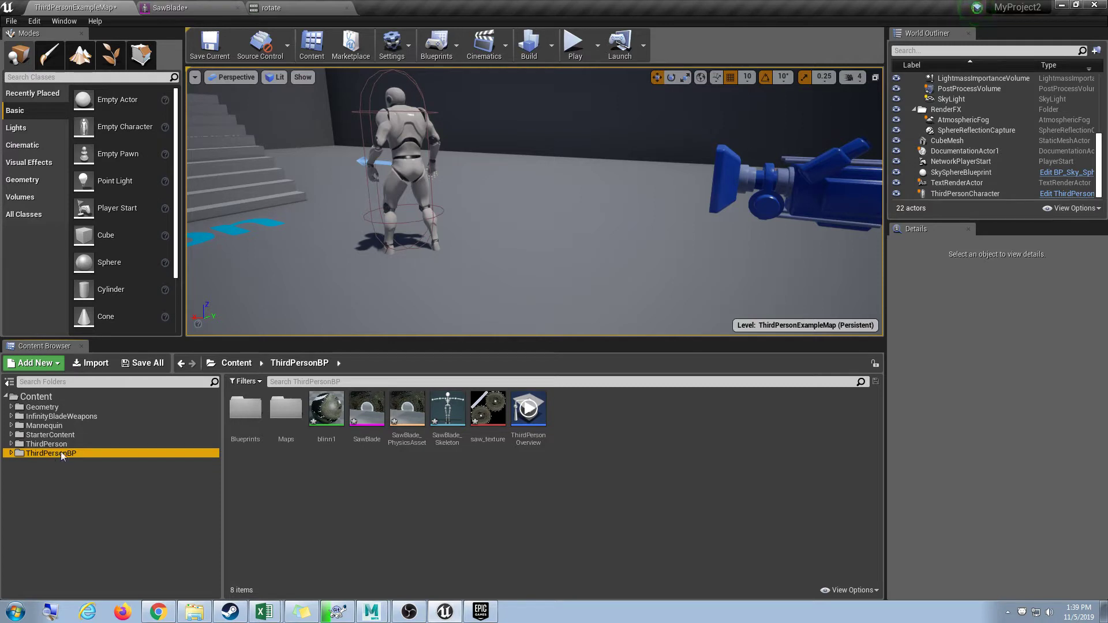
# Move the five saw assets, blinn1 through saw_texture, from ThirdPersonBP into Content.
pyautogui.click(326, 409)
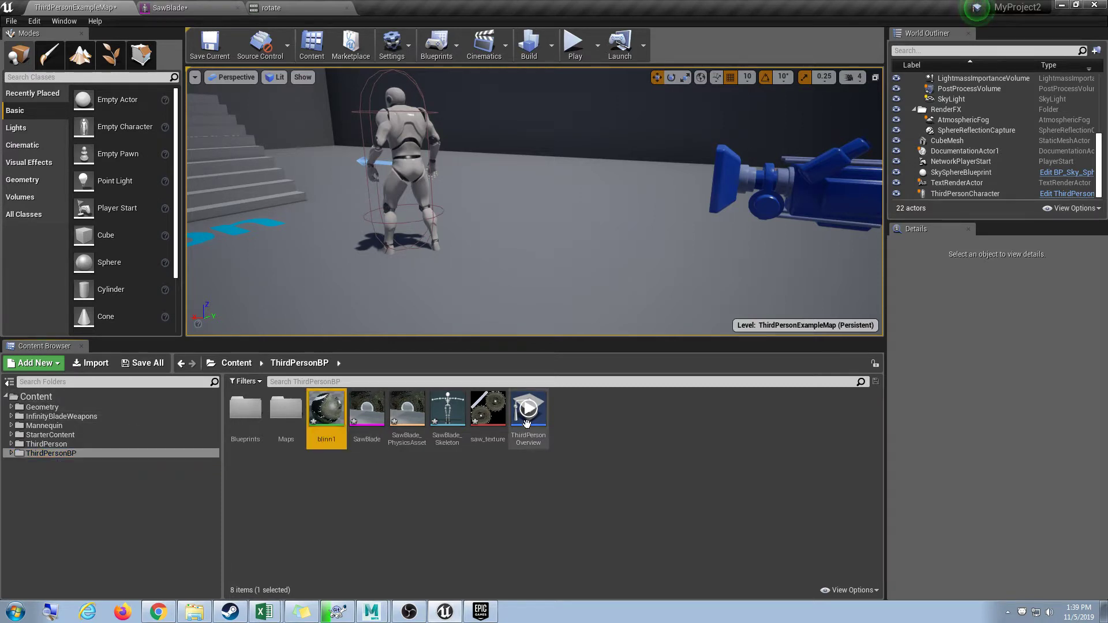
pyautogui.keyDown('shift'); pyautogui.click(482, 411); pyautogui.keyUp('shift')
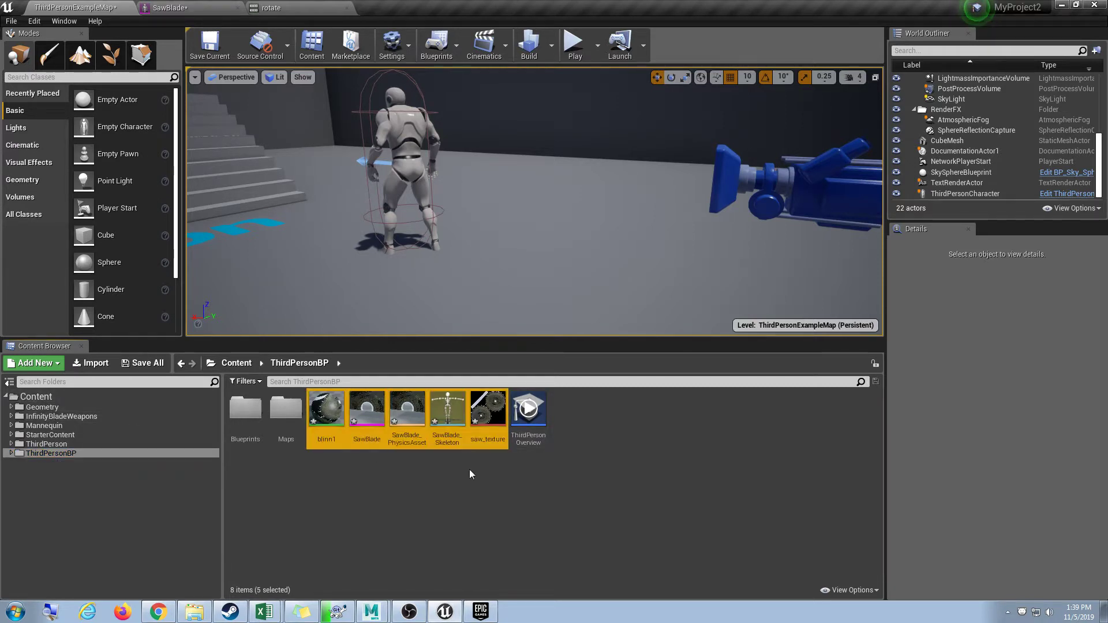
pyautogui.moveTo(79, 417); pyautogui.dragTo(57, 398)
pyautogui.click(74, 414)
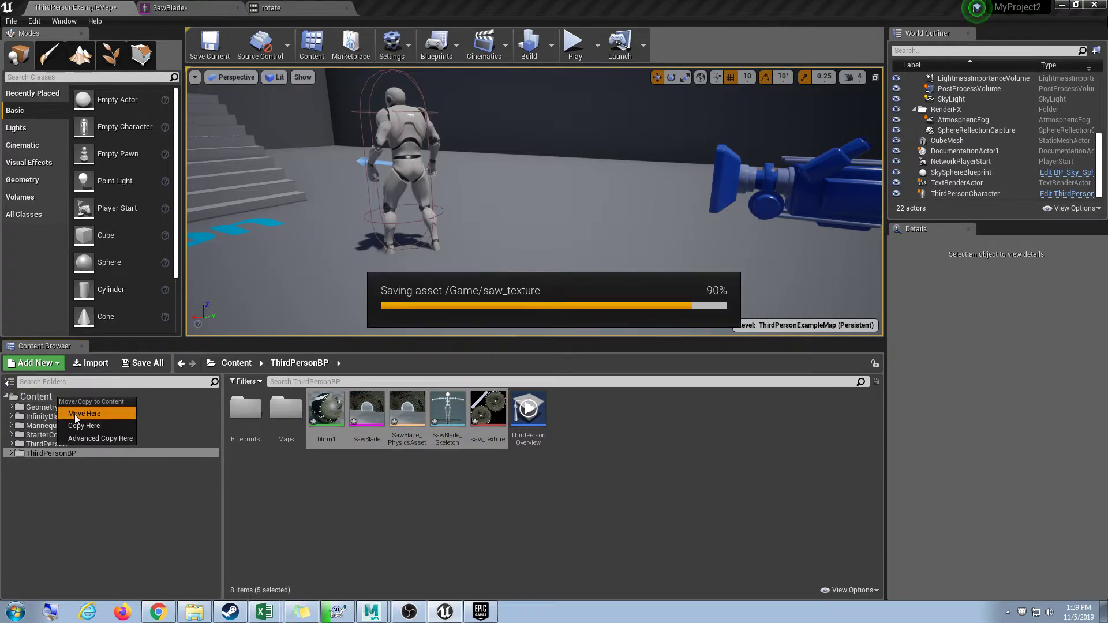
pyautogui.click(71, 407)
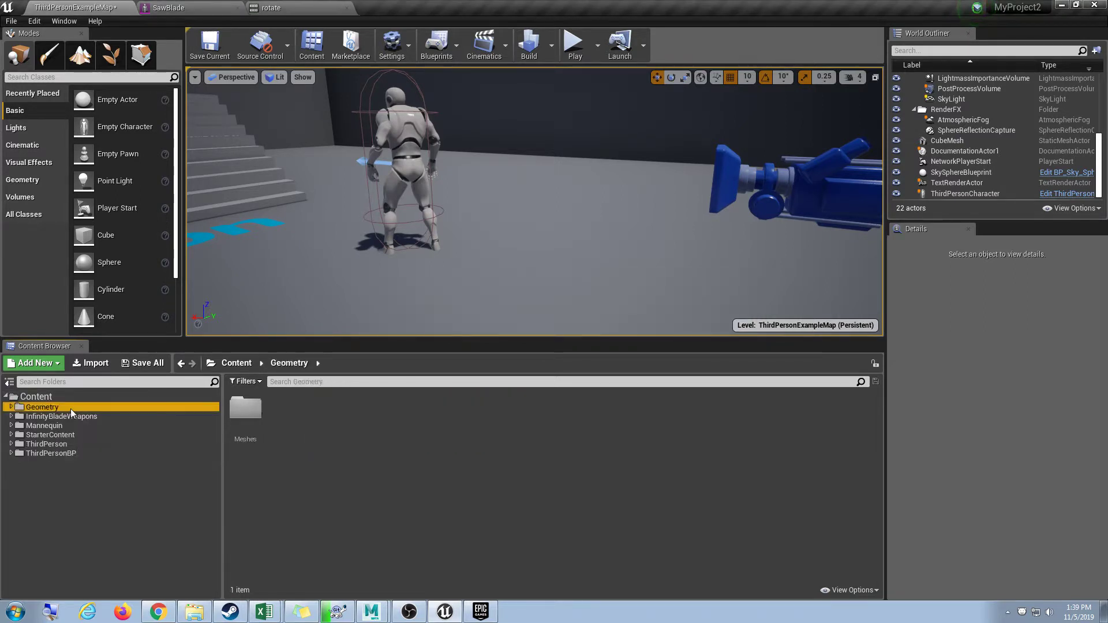
pyautogui.click(68, 396)
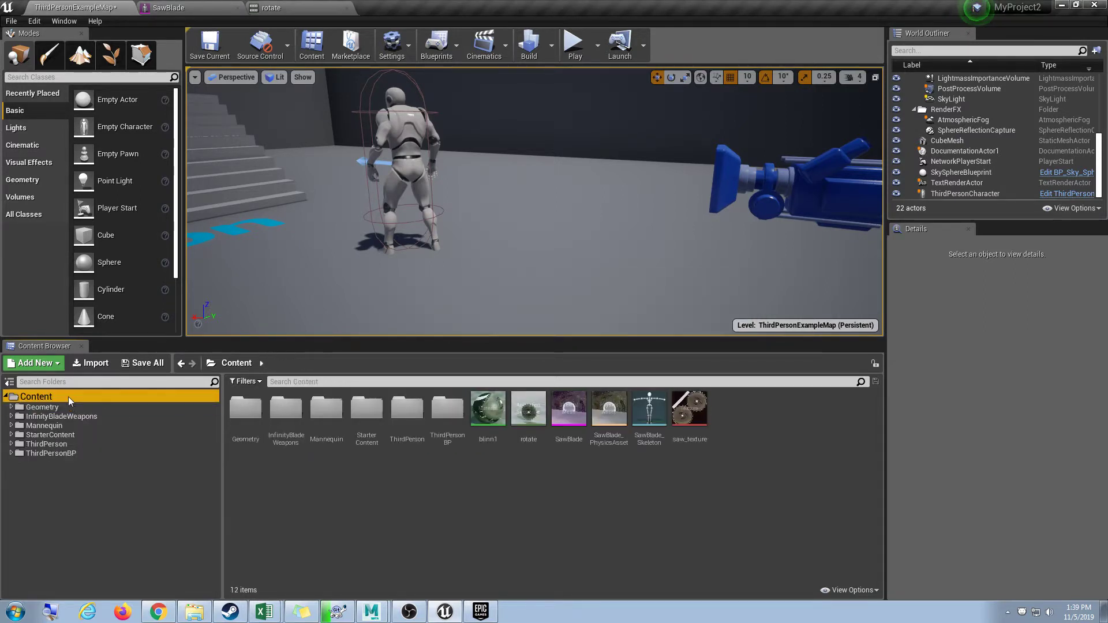
# Reimport the rotate animation using SawBlade.fbx as its new source file.
pyautogui.click(525, 426)
pyautogui.rightClick(526, 425)
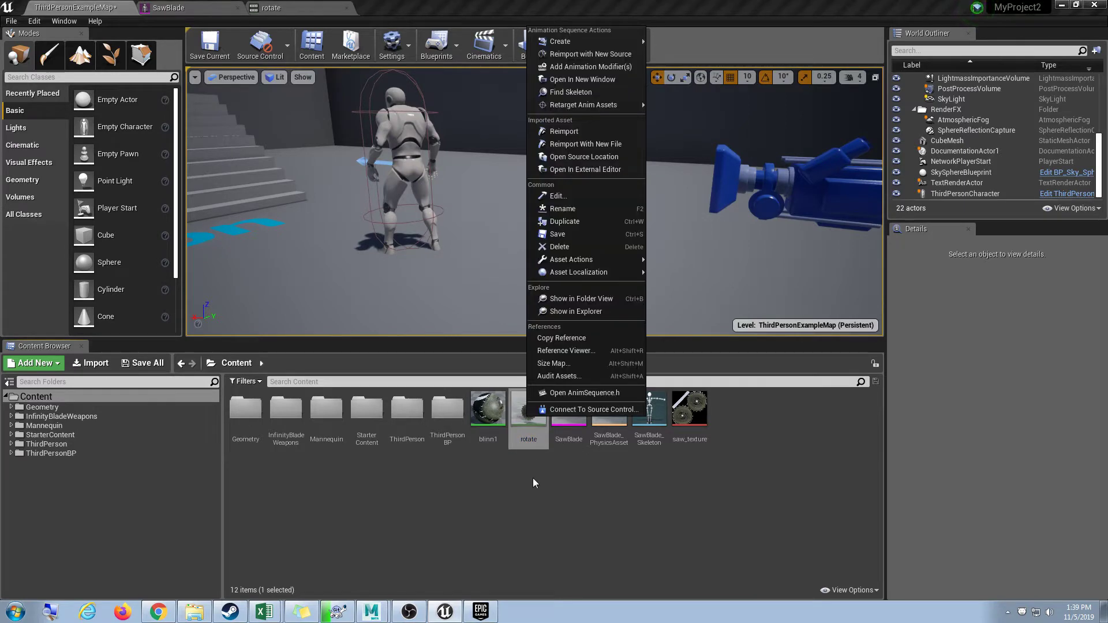
pyautogui.click(588, 146)
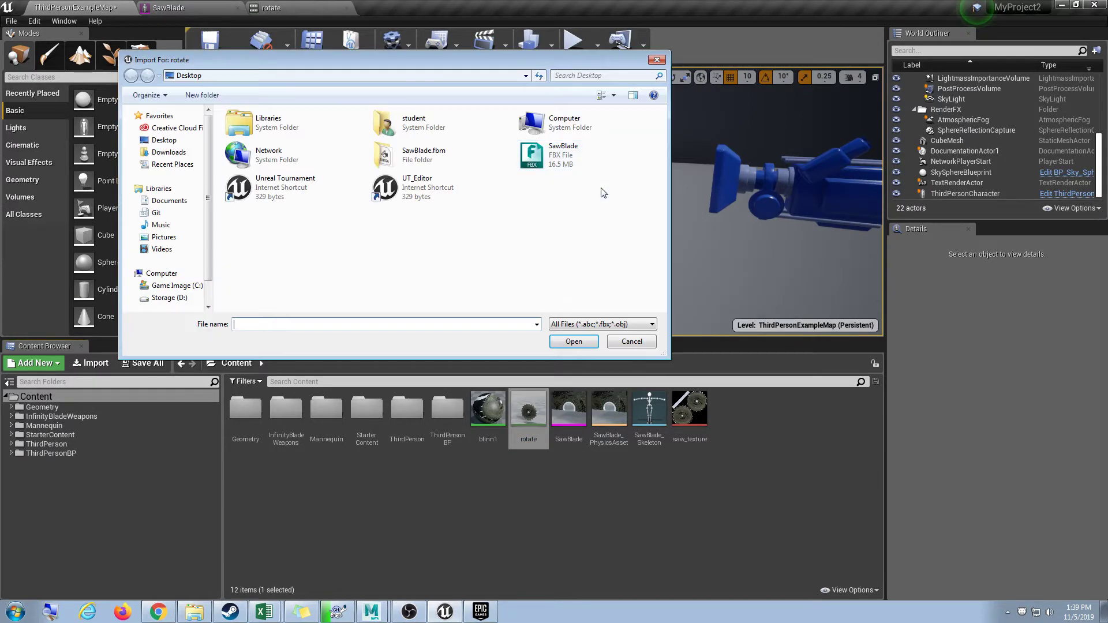
pyautogui.click(556, 167)
pyautogui.click(575, 341)
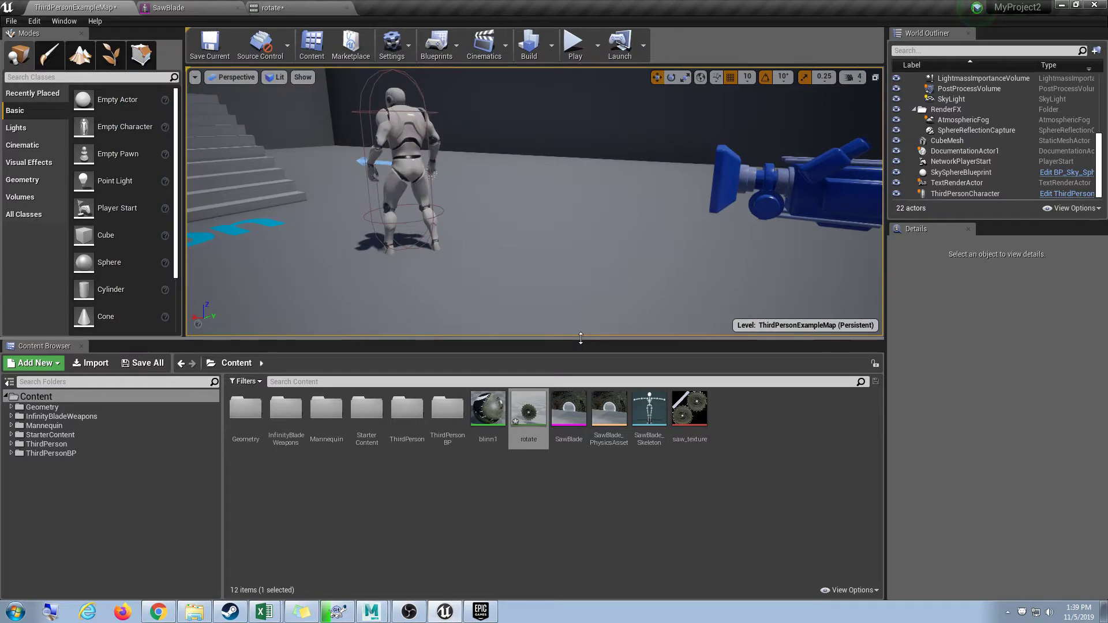
# Preview the reimported rotate animation on the blade, pause it, and return to Maya.
pyautogui.click(525, 403)
pyautogui.doubleClick(526, 403)
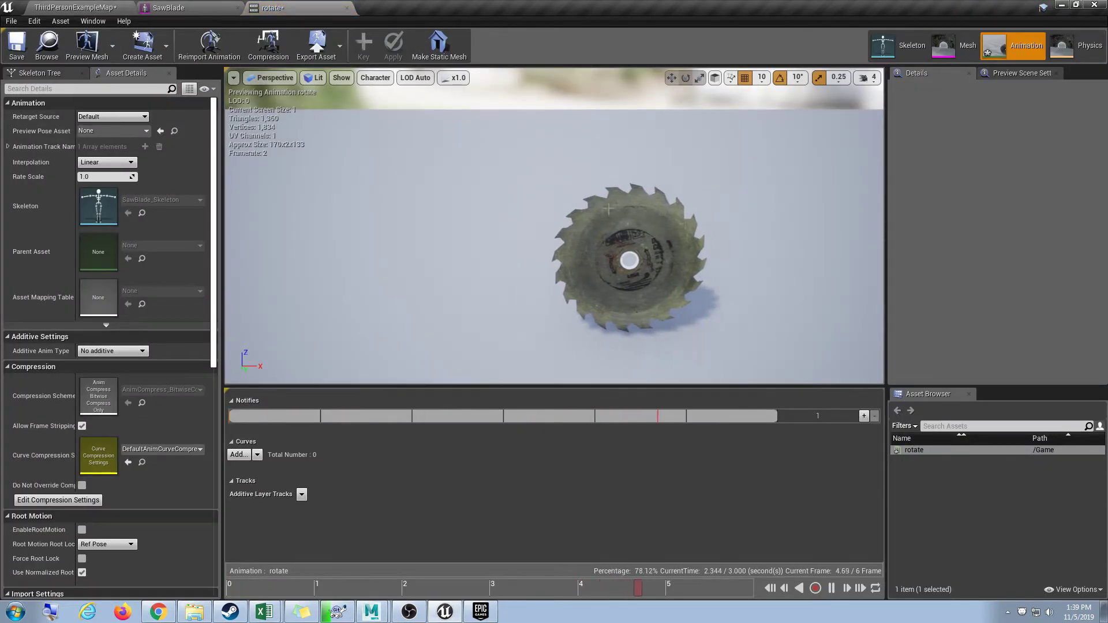
pyautogui.click(831, 588)
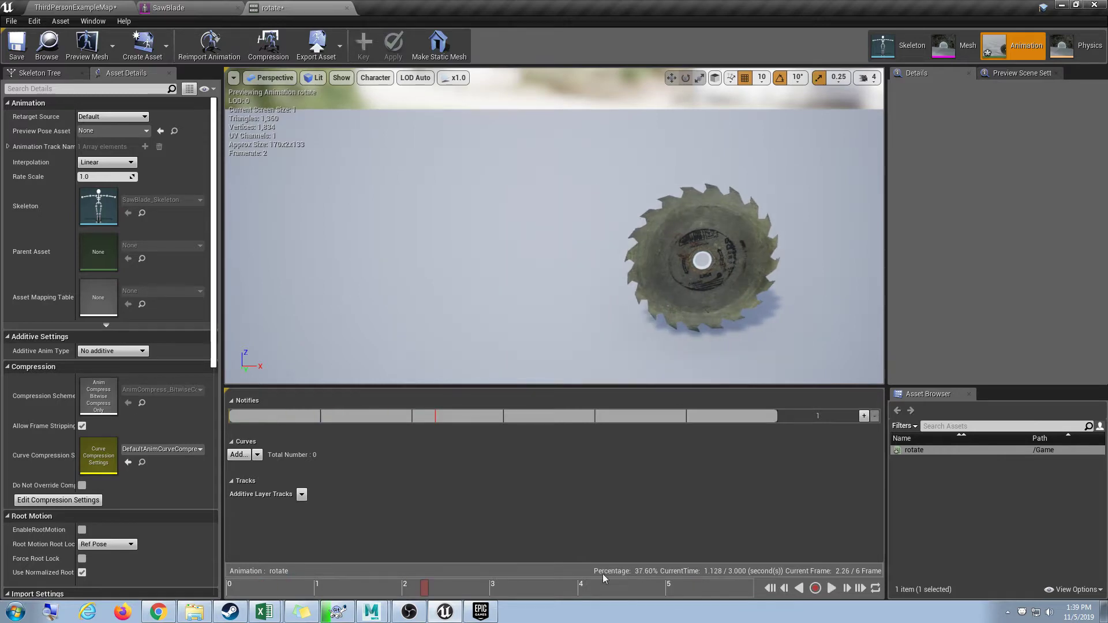
pyautogui.click(371, 612)
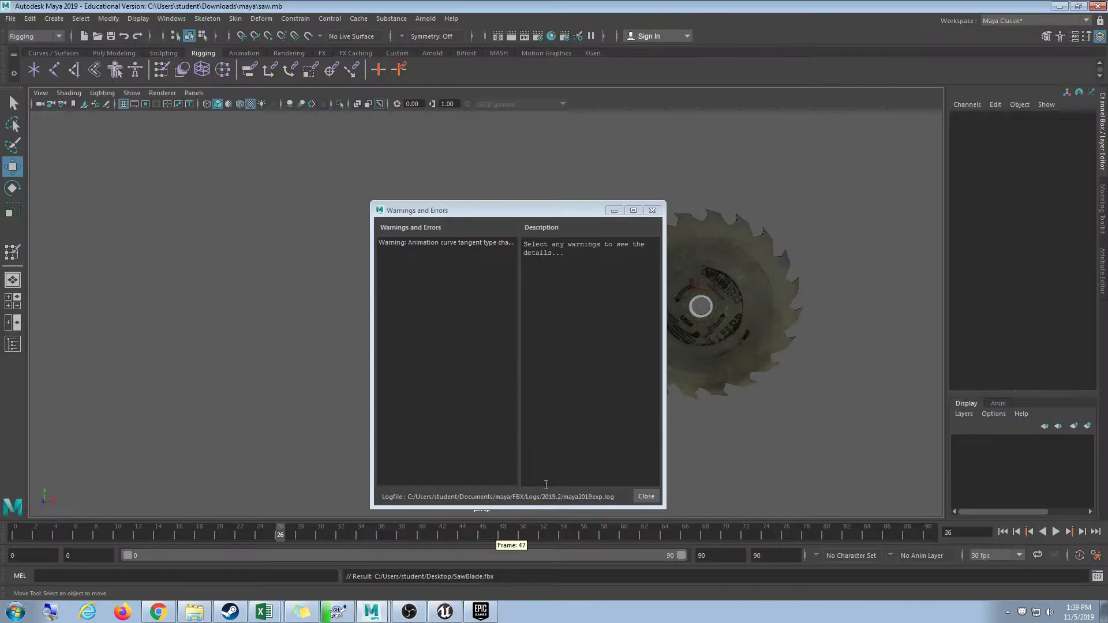
# Select the saw's root joint and open it in the Graph Editor.
pyautogui.click(670, 278)
pyautogui.click(767, 380)
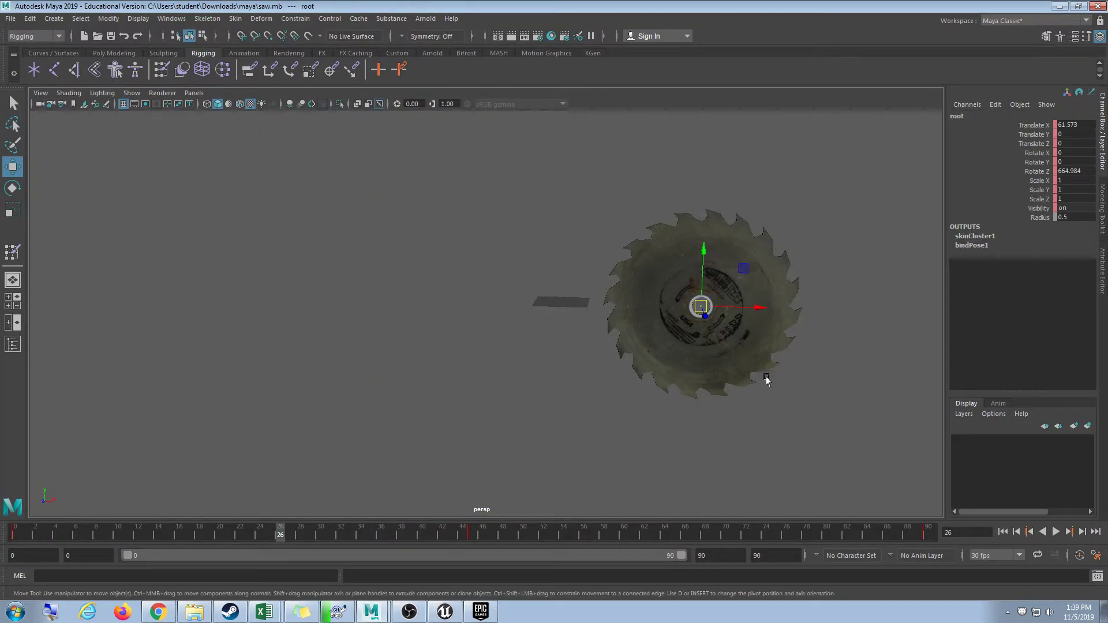
pyautogui.click(172, 19)
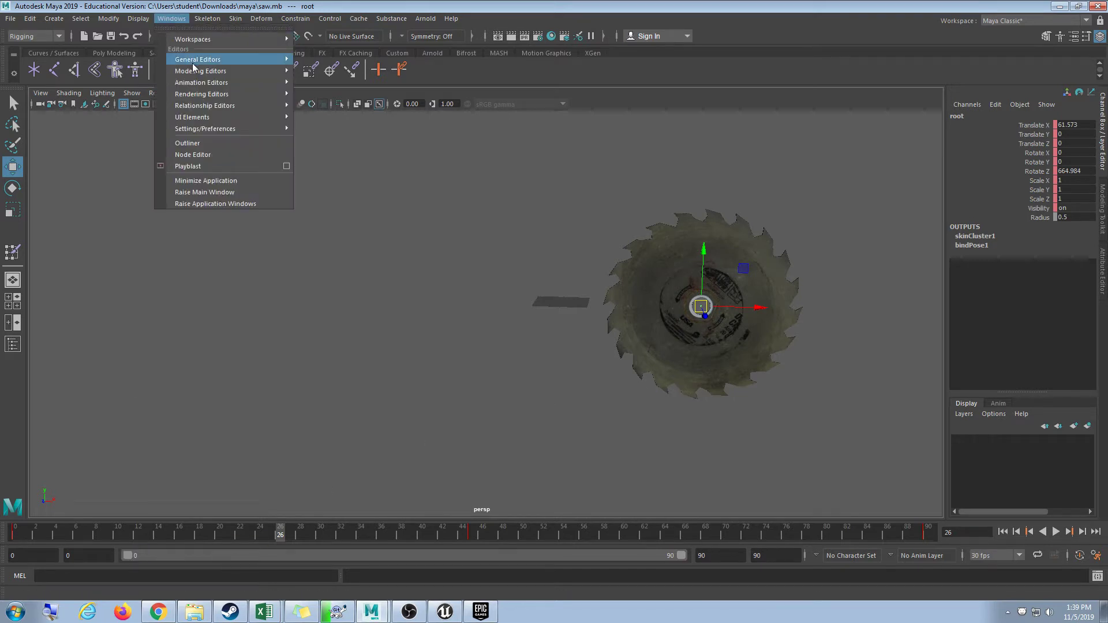
pyautogui.moveTo(191, 39)
pyautogui.moveTo(241, 83)
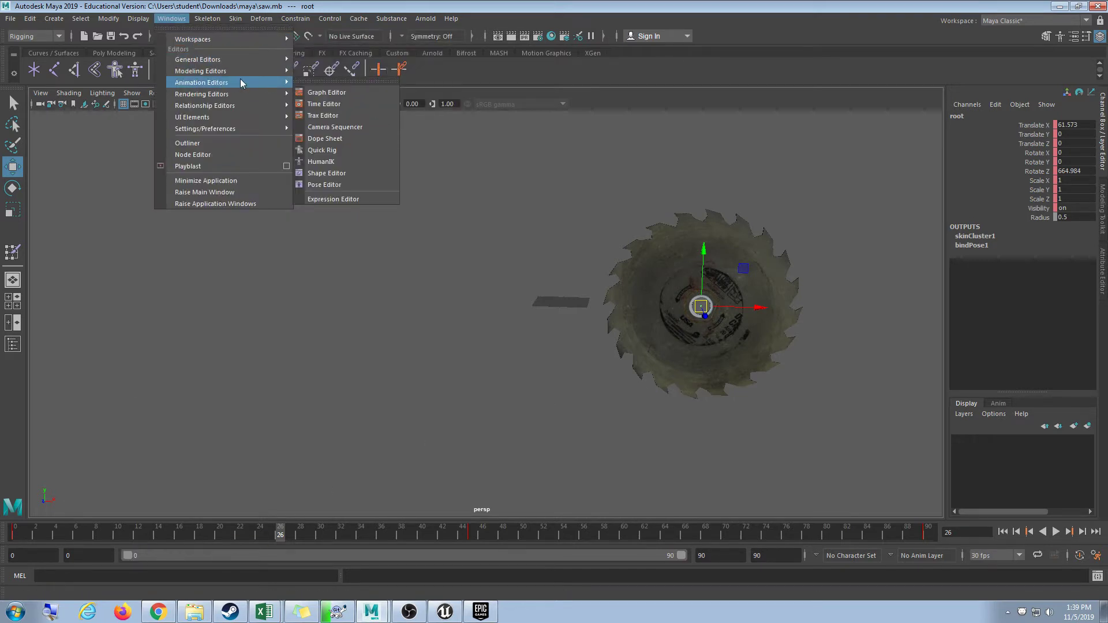
pyautogui.click(326, 93)
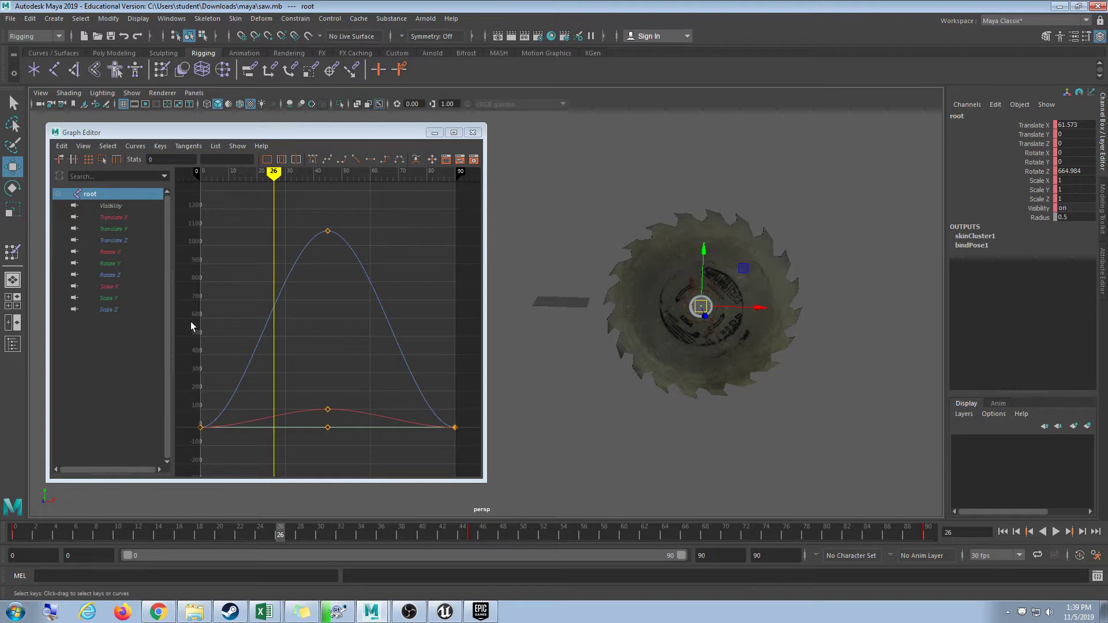
# Compare the Rotate X, Y, Z and Scale X curves, ending on bell-shaped Rotate Z, then close.
pyautogui.click(127, 276)
pyautogui.click(128, 287)
pyautogui.click(125, 274)
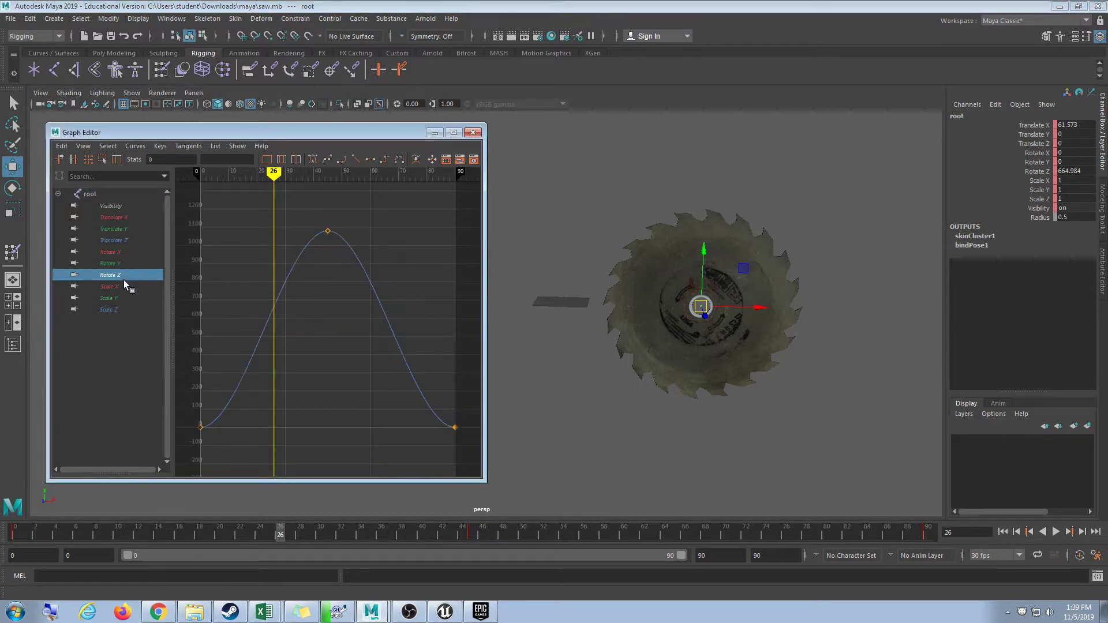
pyautogui.click(123, 263)
pyautogui.click(120, 252)
pyautogui.click(137, 274)
pyautogui.click(135, 286)
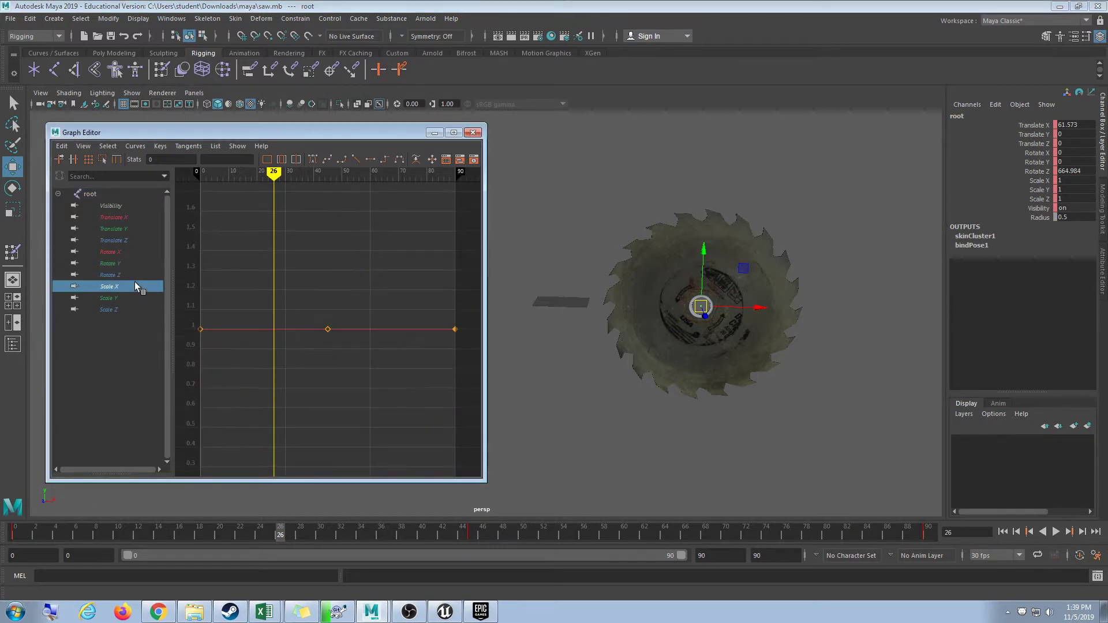
pyautogui.click(118, 263)
pyautogui.click(140, 275)
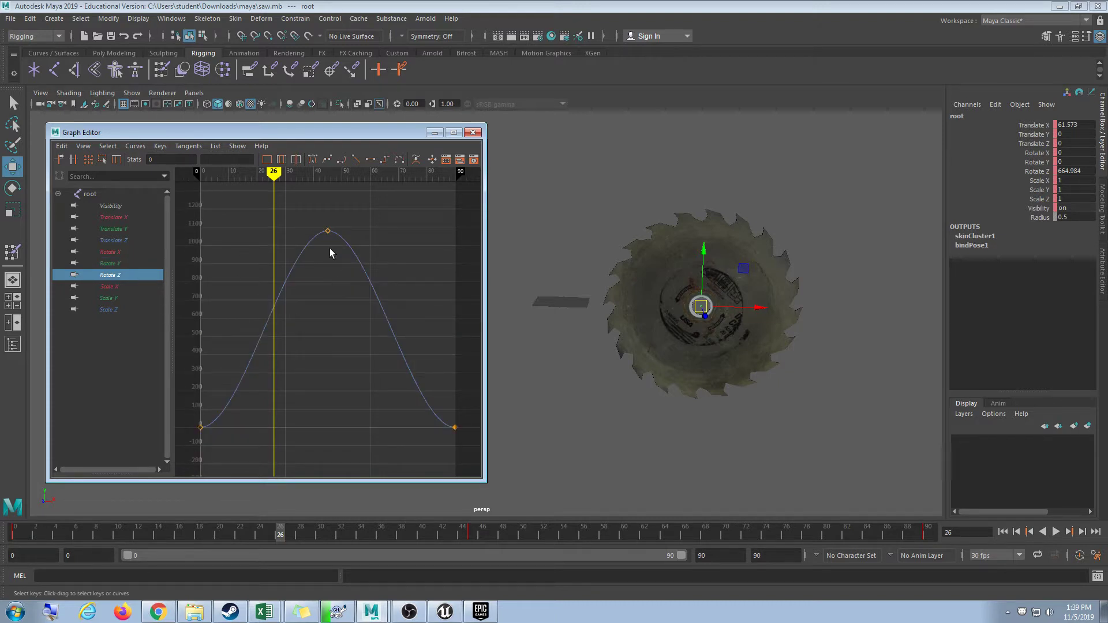
pyautogui.click(470, 133)
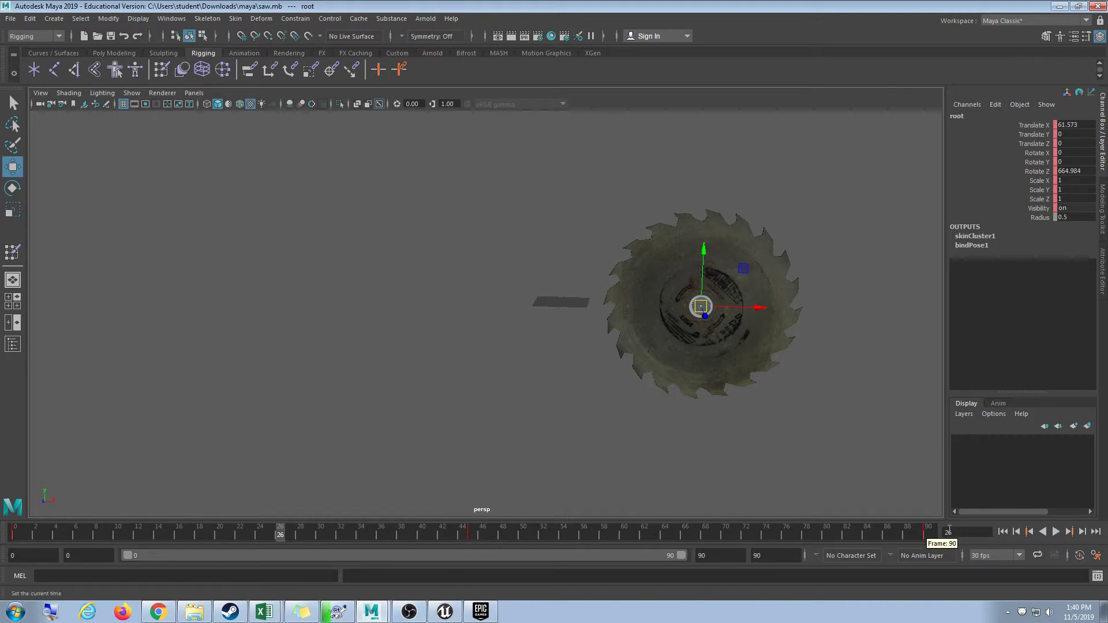
# Bake the root animation onto every frame and Export All over SawBlade.fbx on the Desktop.
pyautogui.click(29, 18)
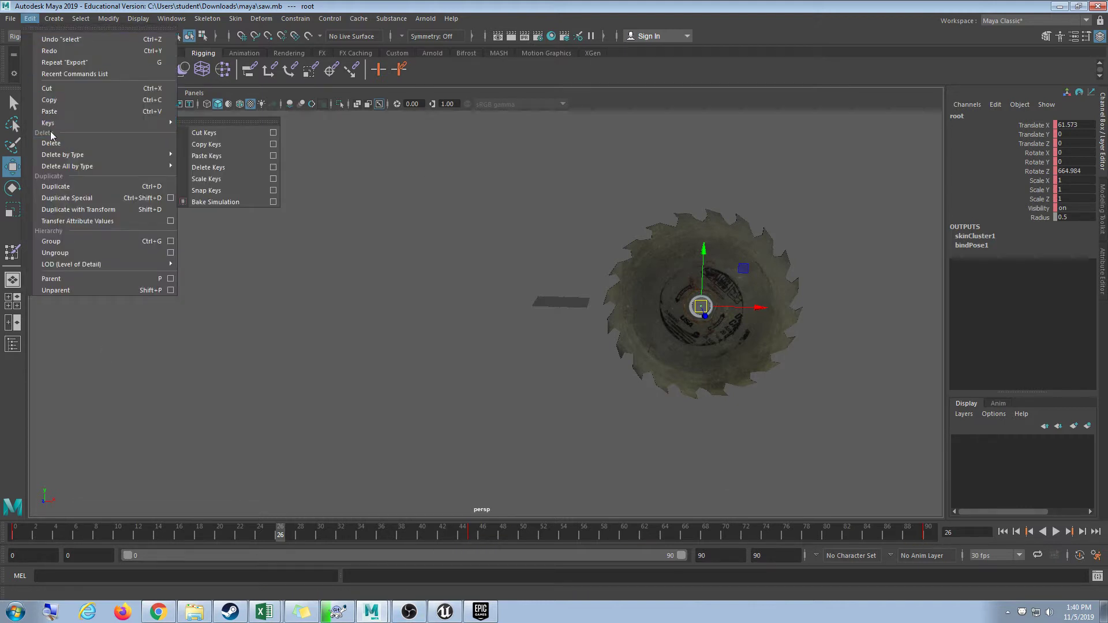
pyautogui.click(225, 201)
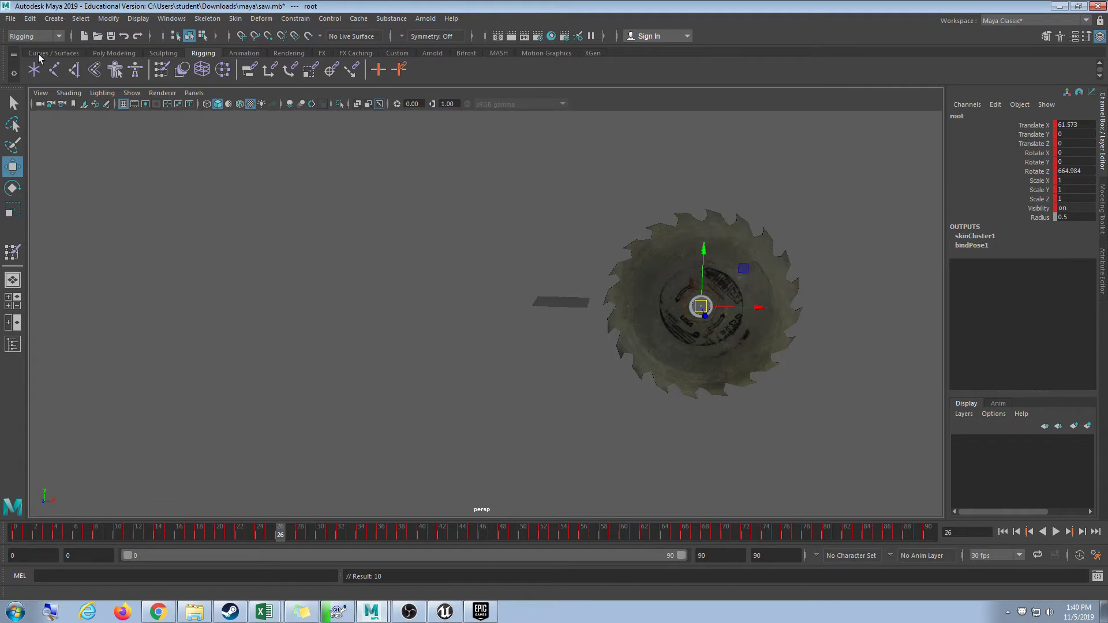
pyautogui.click(10, 18)
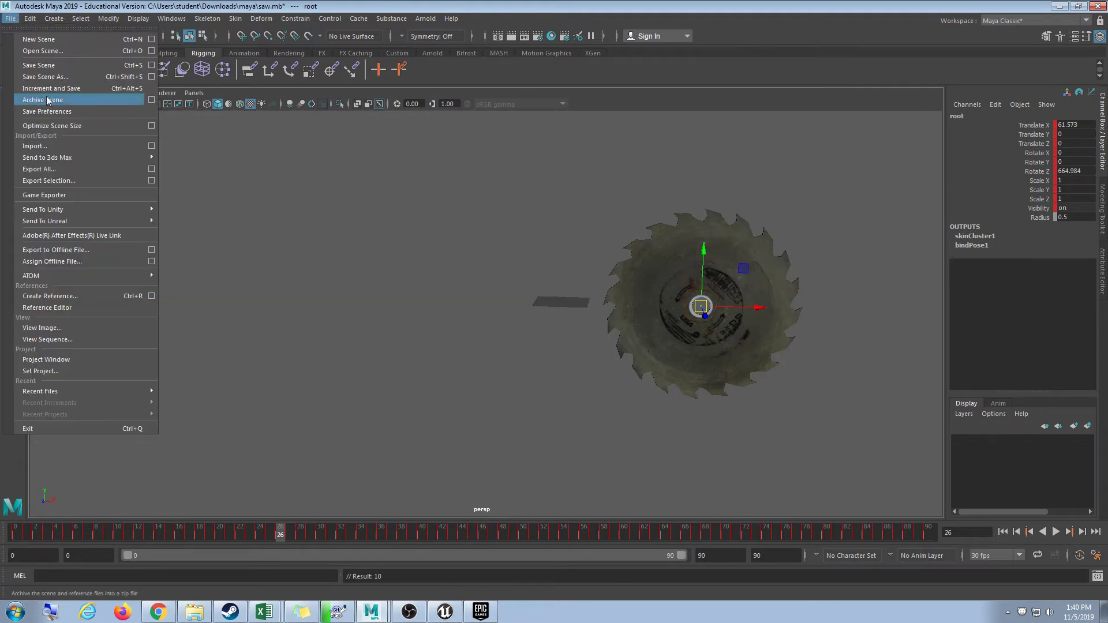
pyautogui.click(62, 169)
pyautogui.doubleClick(244, 136)
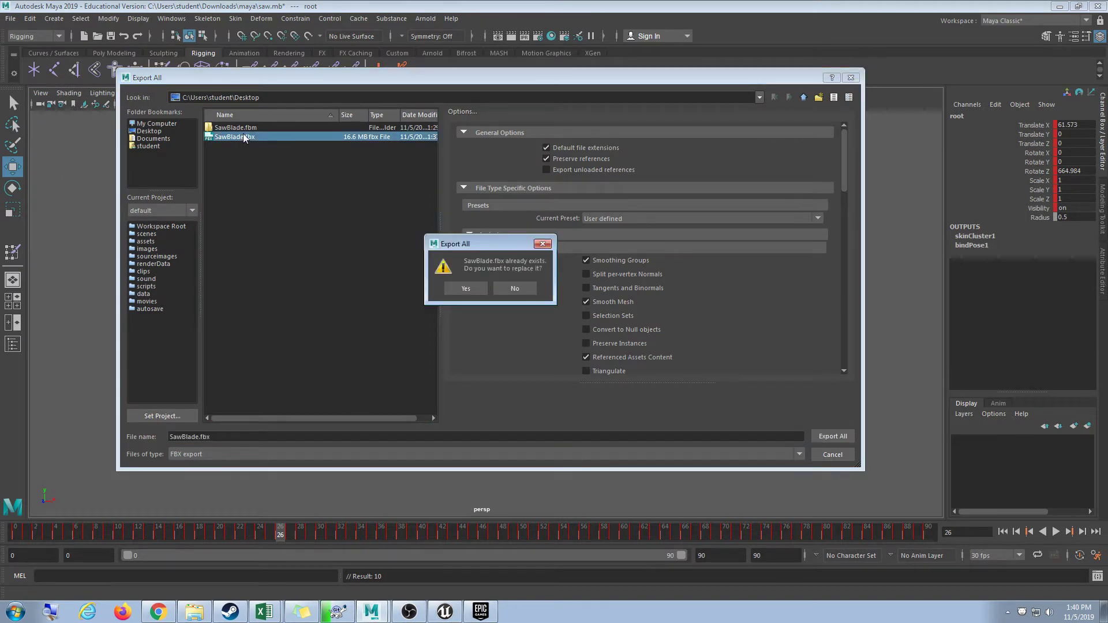
pyautogui.click(484, 284)
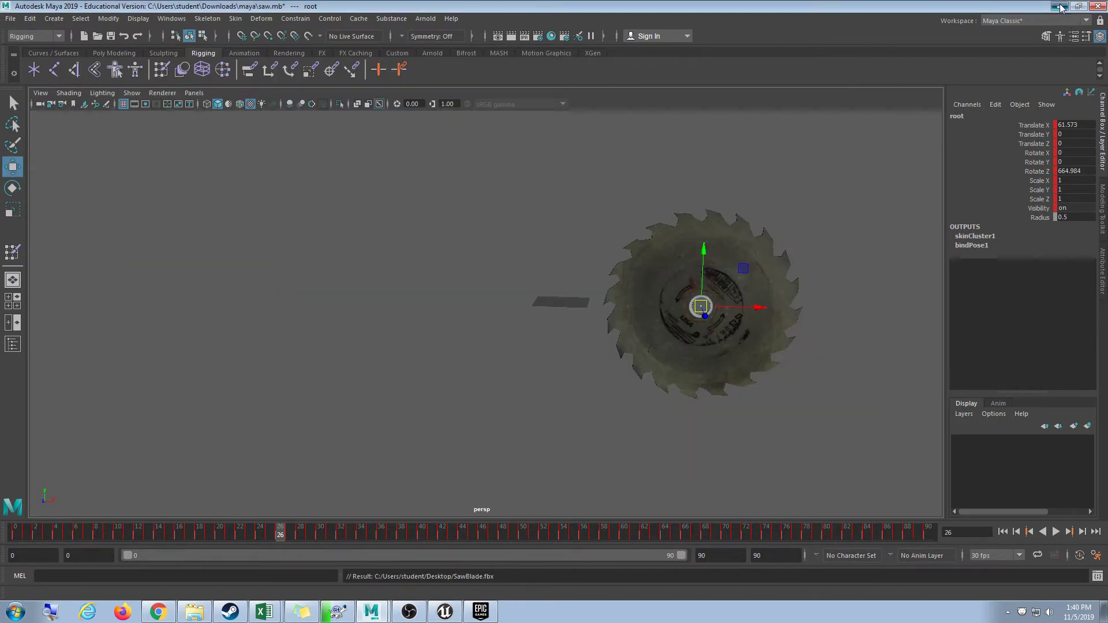
pyautogui.click(1060, 6)
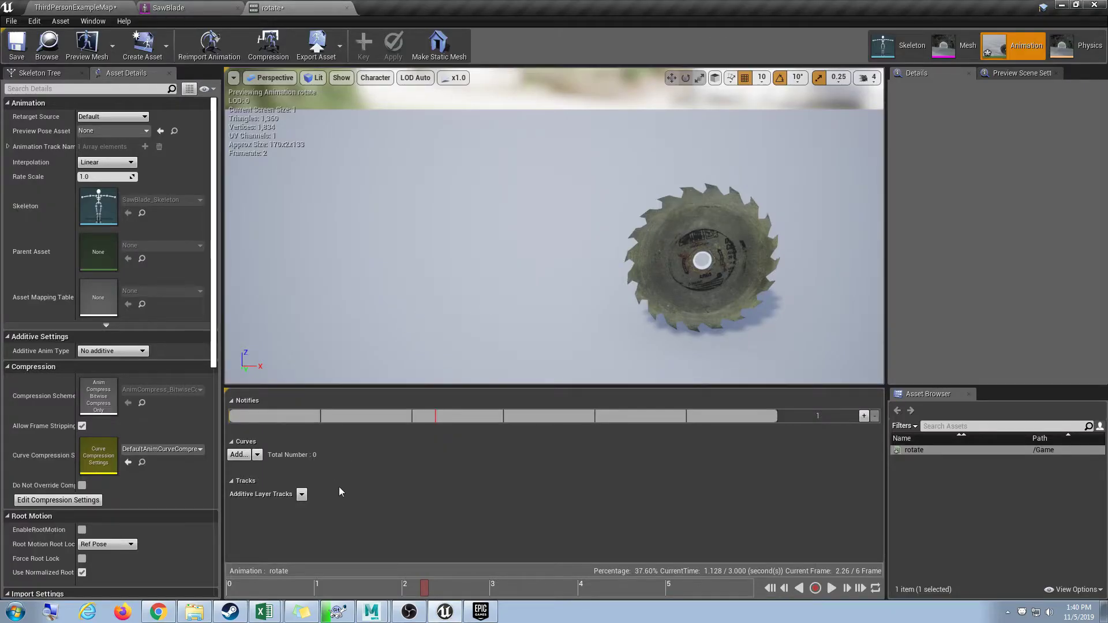
# Reimport the rotate animation from its source so it spans the full 90 frames.
pyautogui.click(75, 7)
pyautogui.rightClick(530, 411)
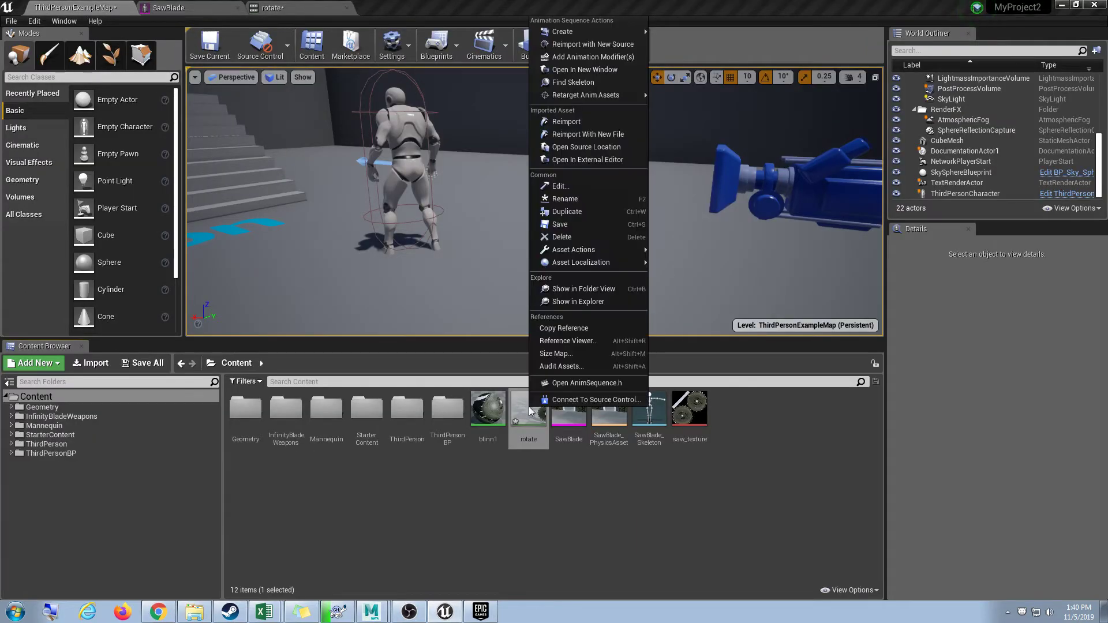
pyautogui.click(566, 121)
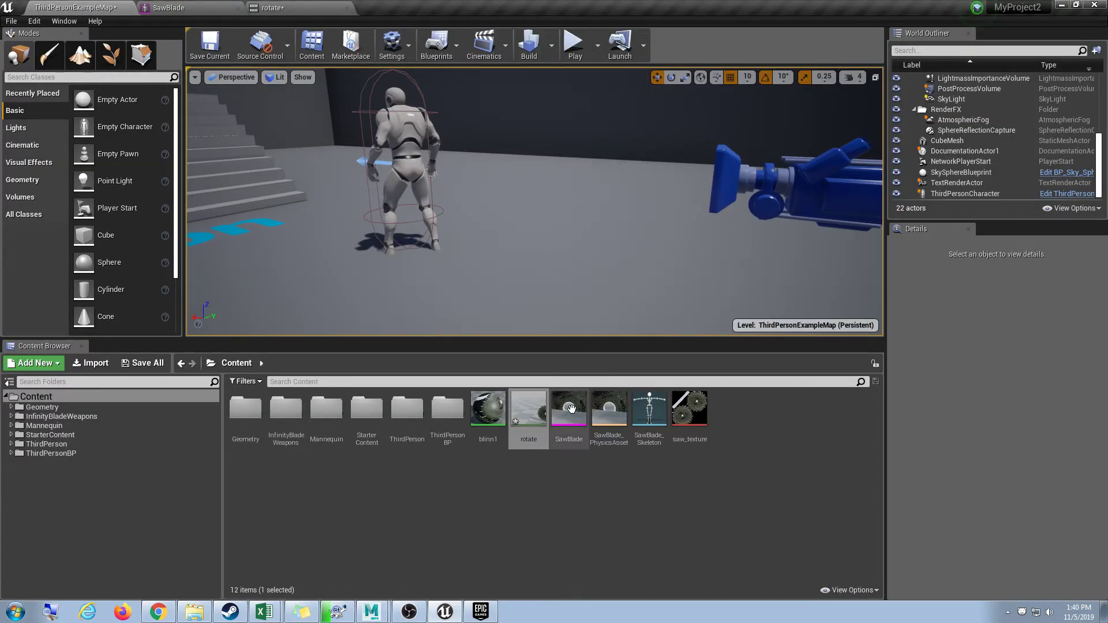
# Play the rotate animation preview, then close the rotate and SawBlade editor tabs.
pyautogui.doubleClick(531, 416)
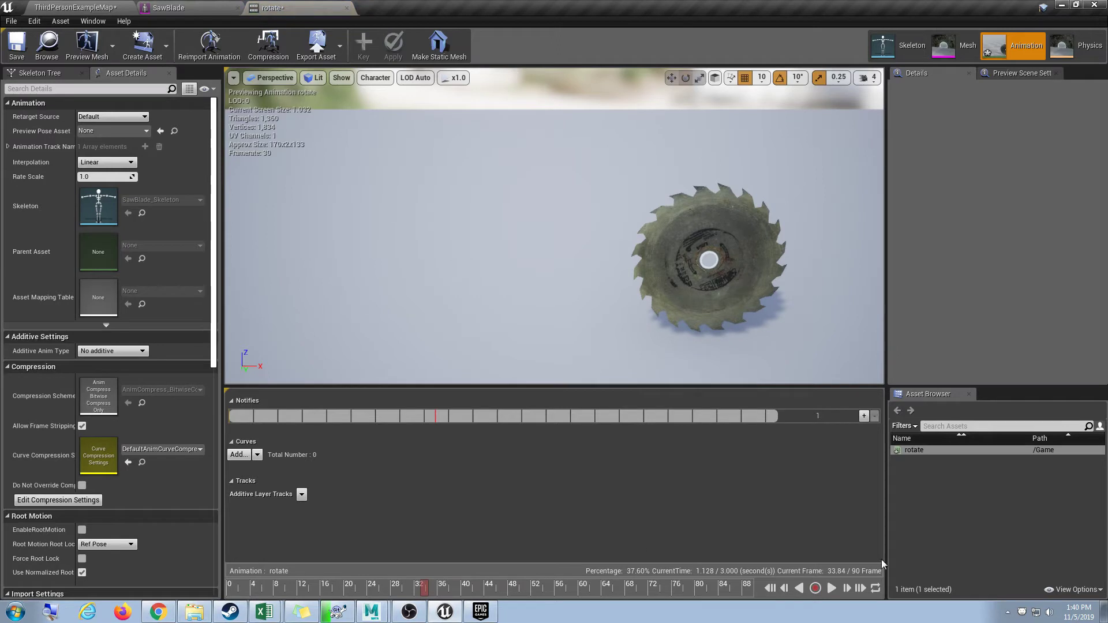
pyautogui.click(831, 588)
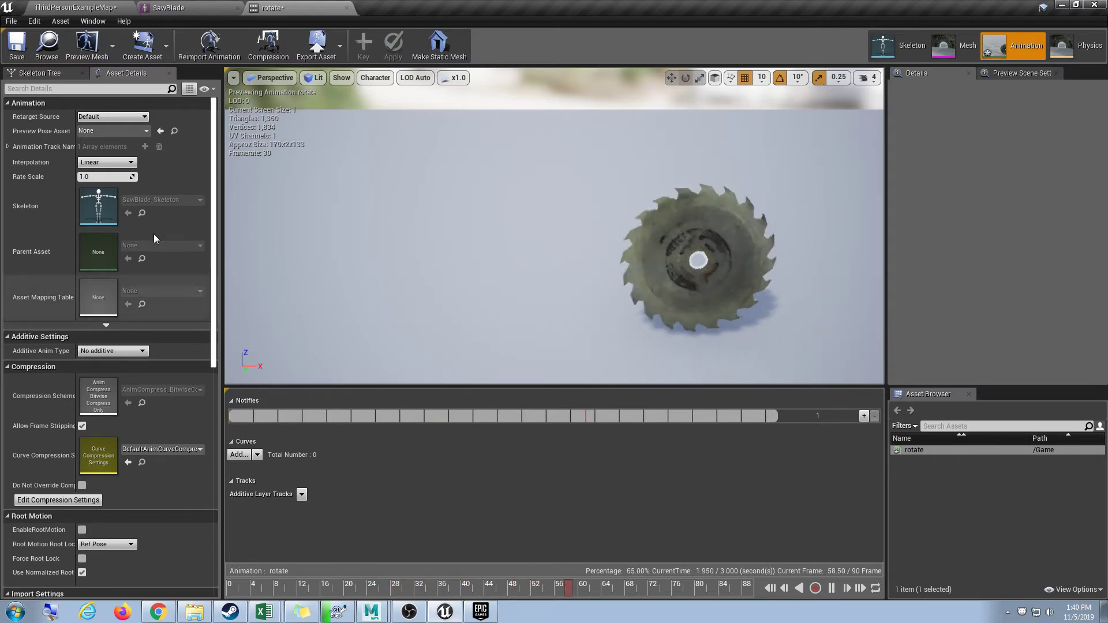
pyautogui.click(347, 7)
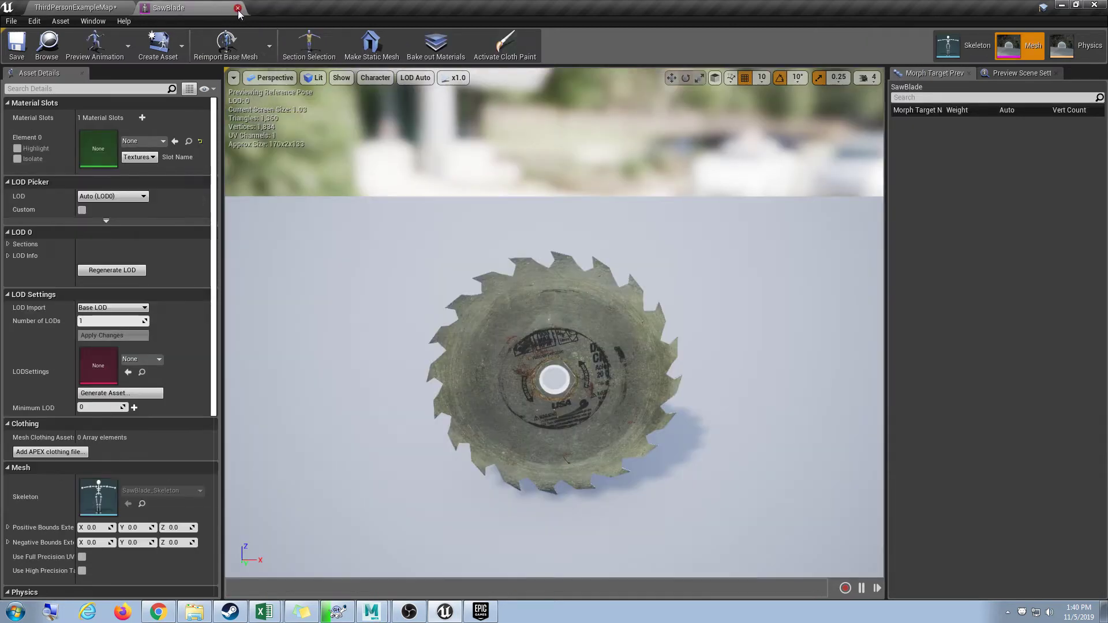
pyautogui.click(238, 8)
# Drop the rotate saw blade into the level and run the mannequin past it in Play mode.
pyautogui.moveTo(528, 410); pyautogui.dragTo(504, 270)
pyautogui.click(575, 43)
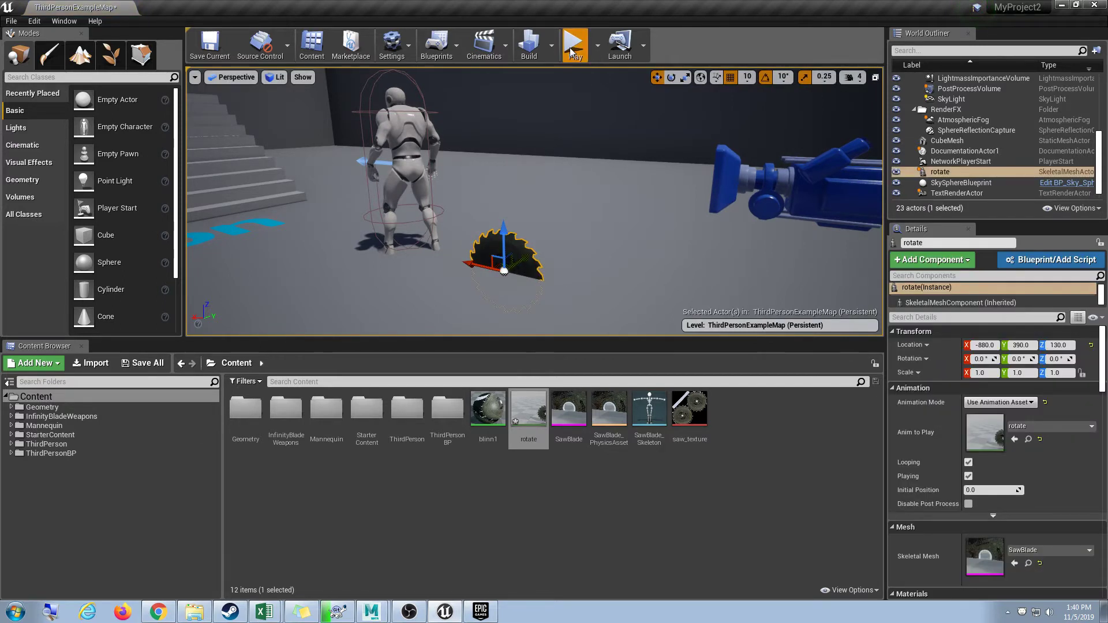
pyautogui.press('w')
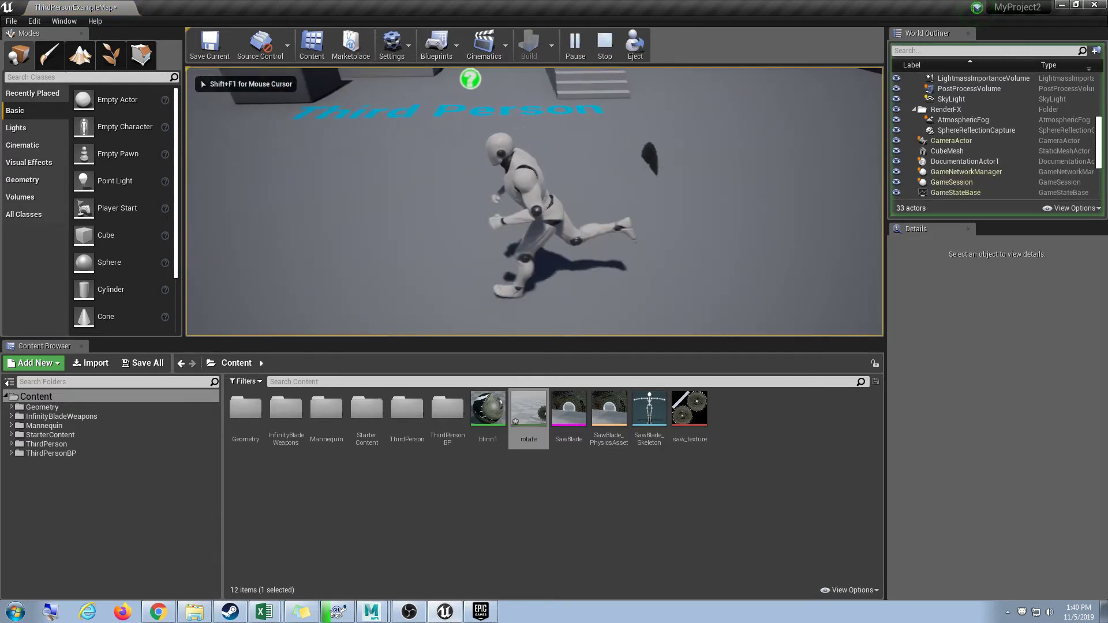
pyautogui.press('w')
pyautogui.press('w')
pyautogui.press('w')
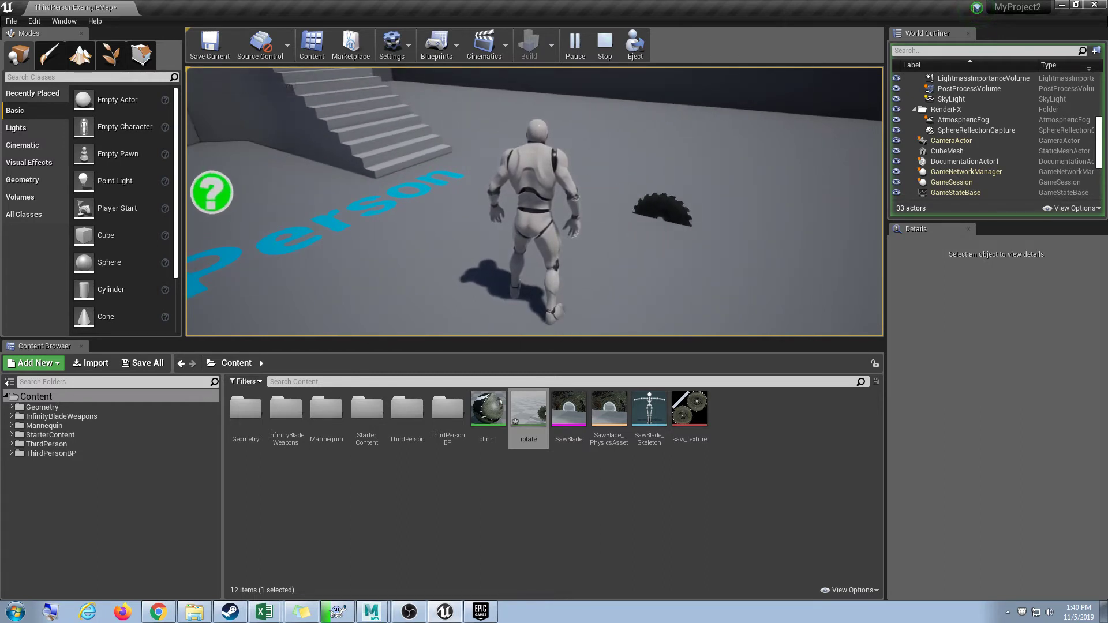
pyautogui.press('w')
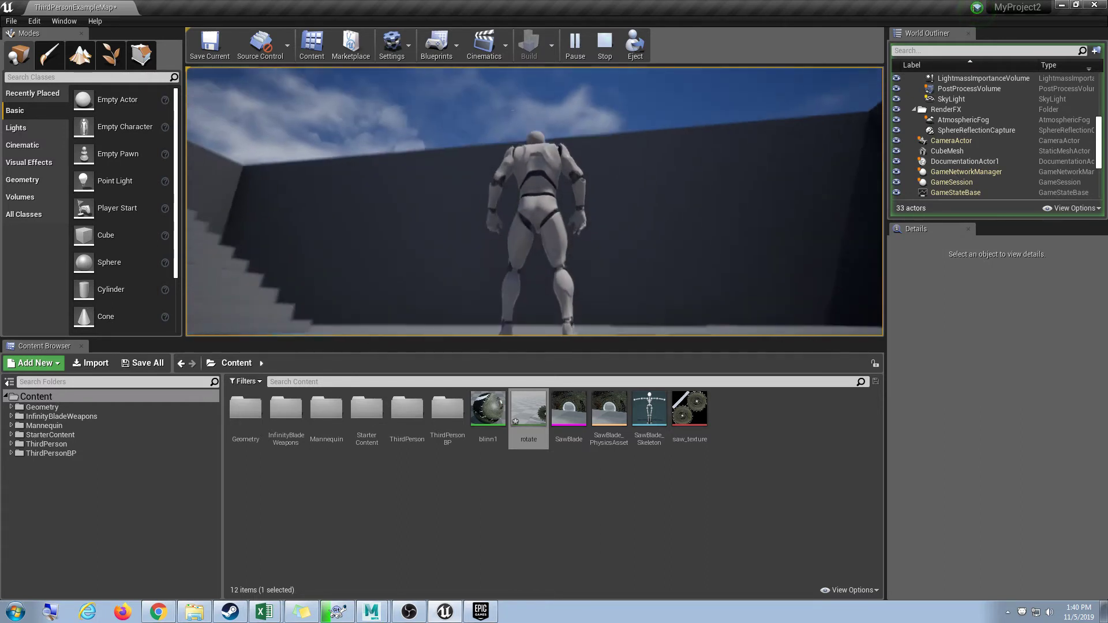
pyautogui.press('d')
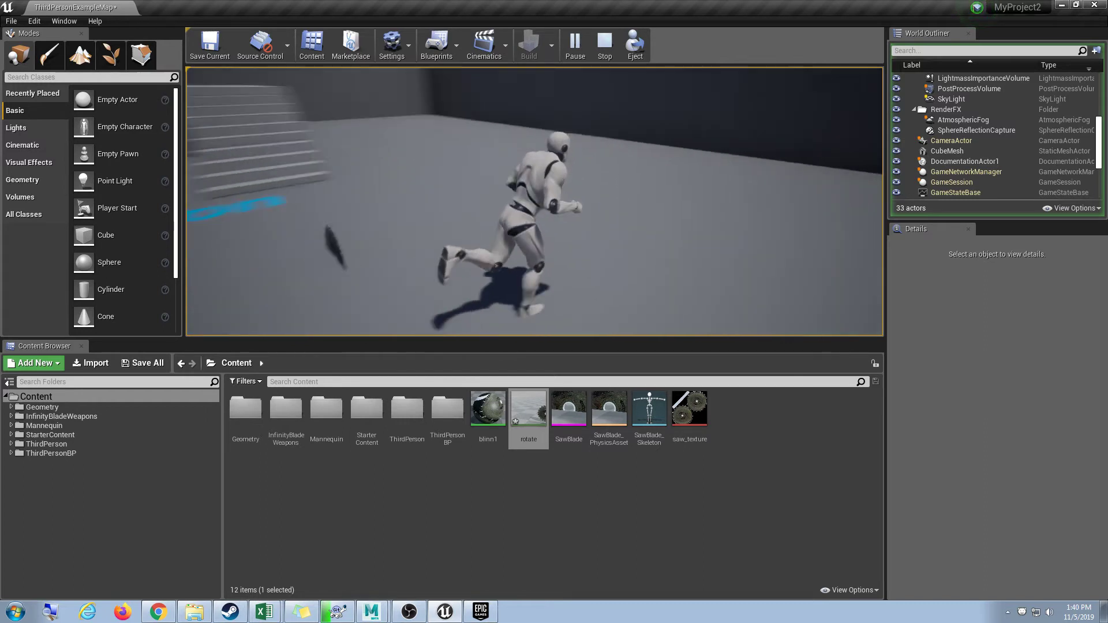
pyautogui.press('w')
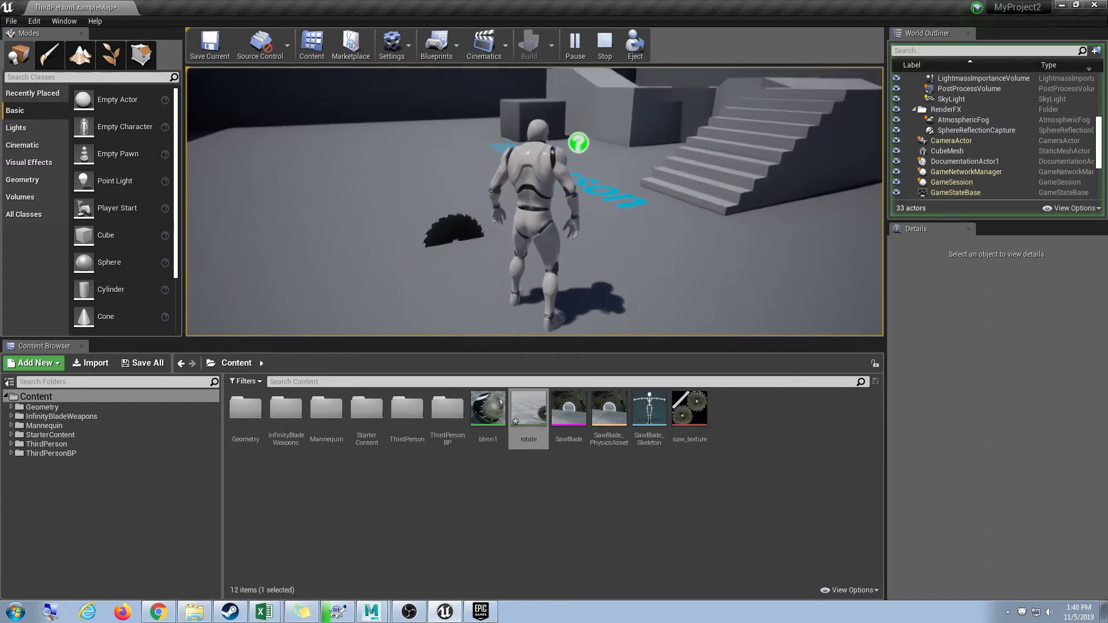
pyautogui.press('Escape')
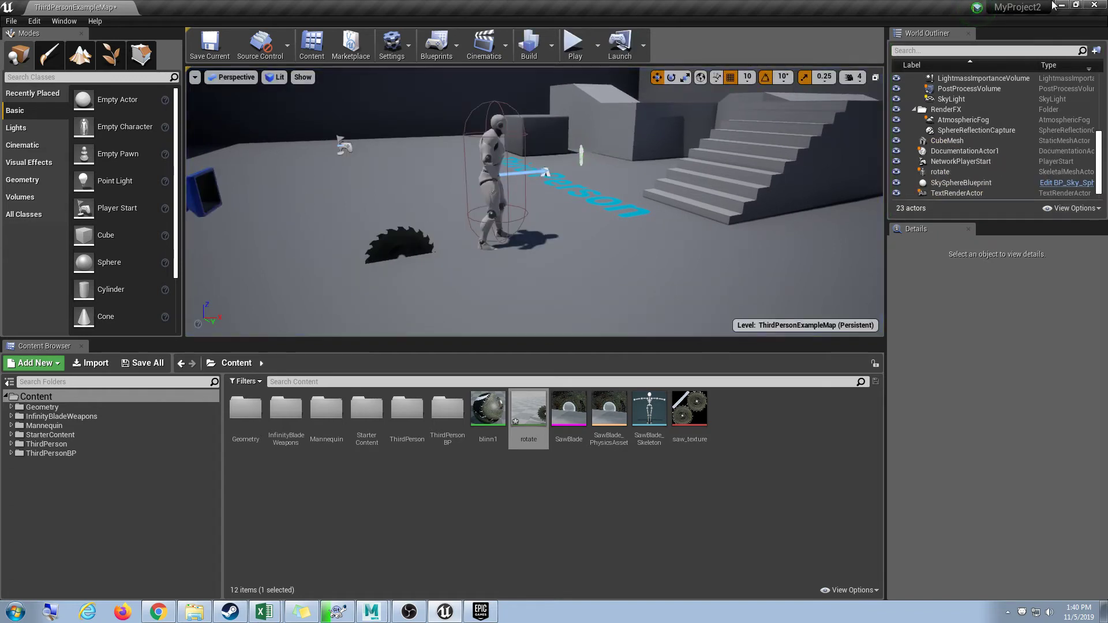
# Back in Maya, select the root joint and play then stop the saw's spin animation.
pyautogui.click(1061, 5)
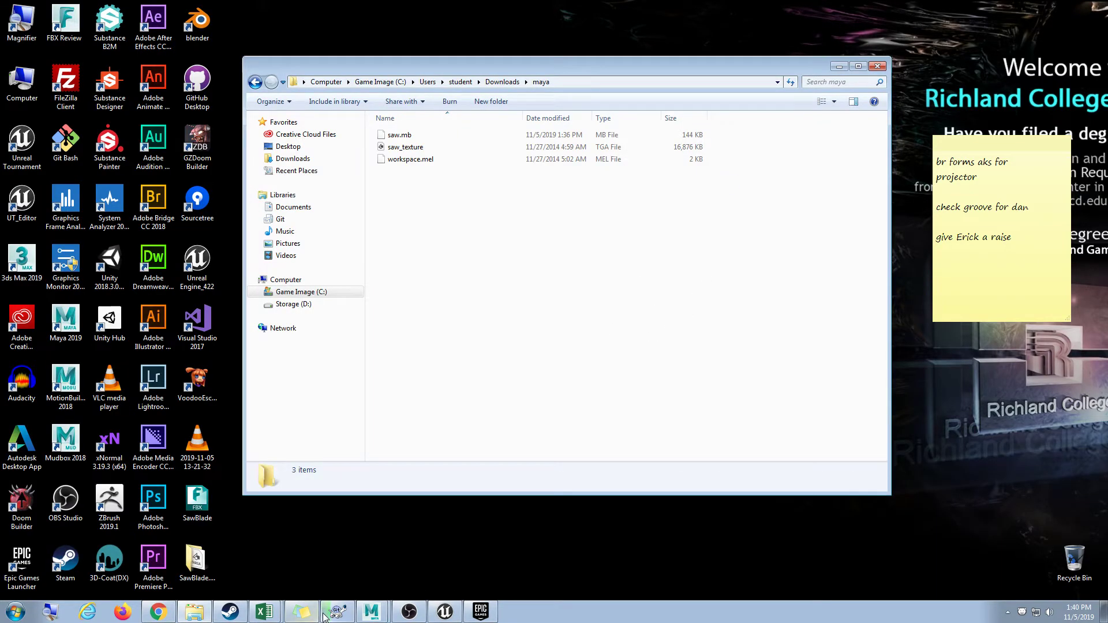
pyautogui.click(372, 611)
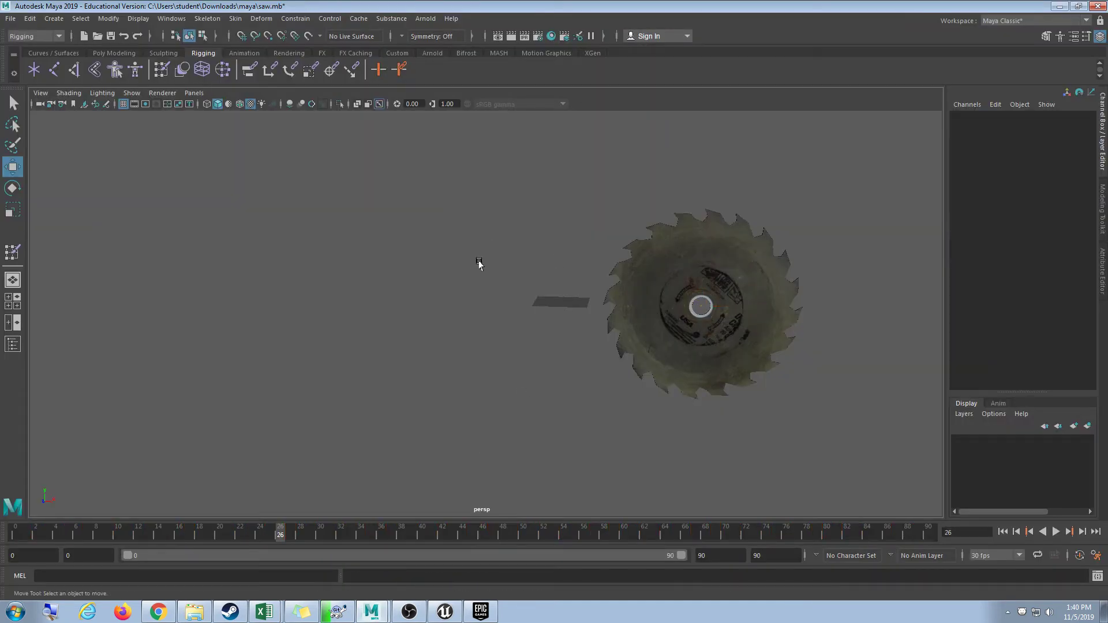
pyautogui.hotkey('ctrl', 'z')
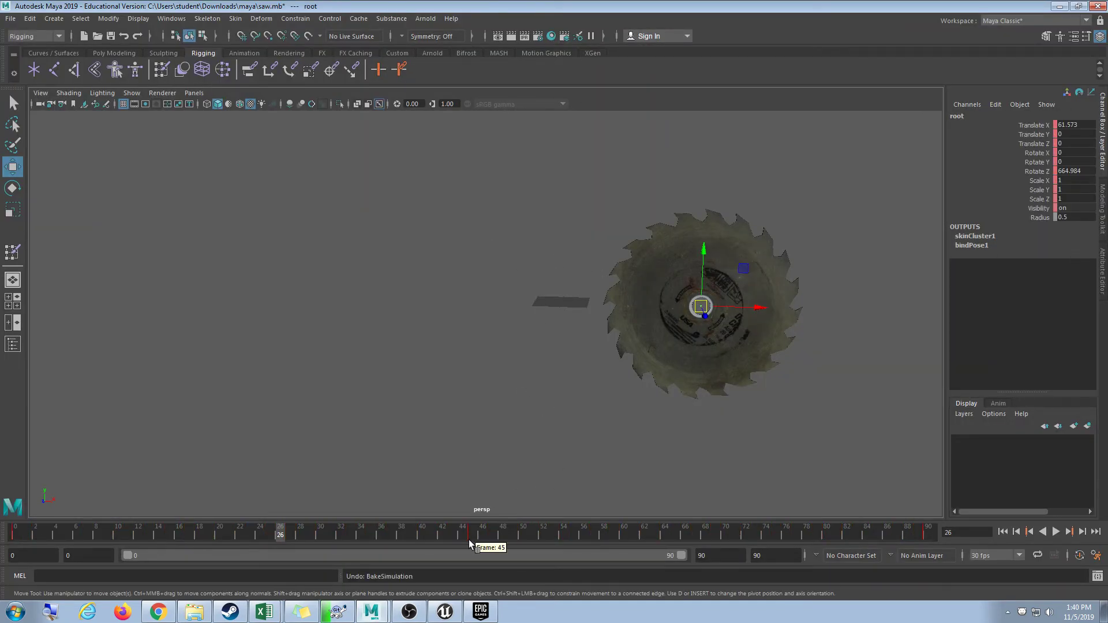
pyautogui.hotkey('alt', 'v')
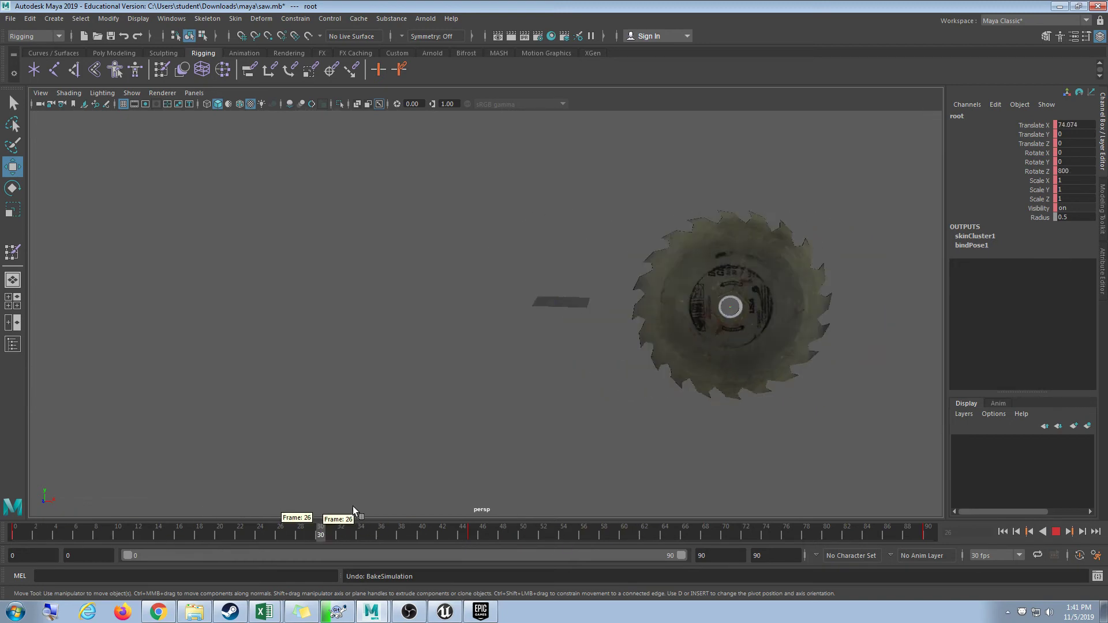
pyautogui.hotkey('alt', 'v')
# Save the saw.mb scene, minimize Maya, and close the Output Window.
pyautogui.click(11, 19)
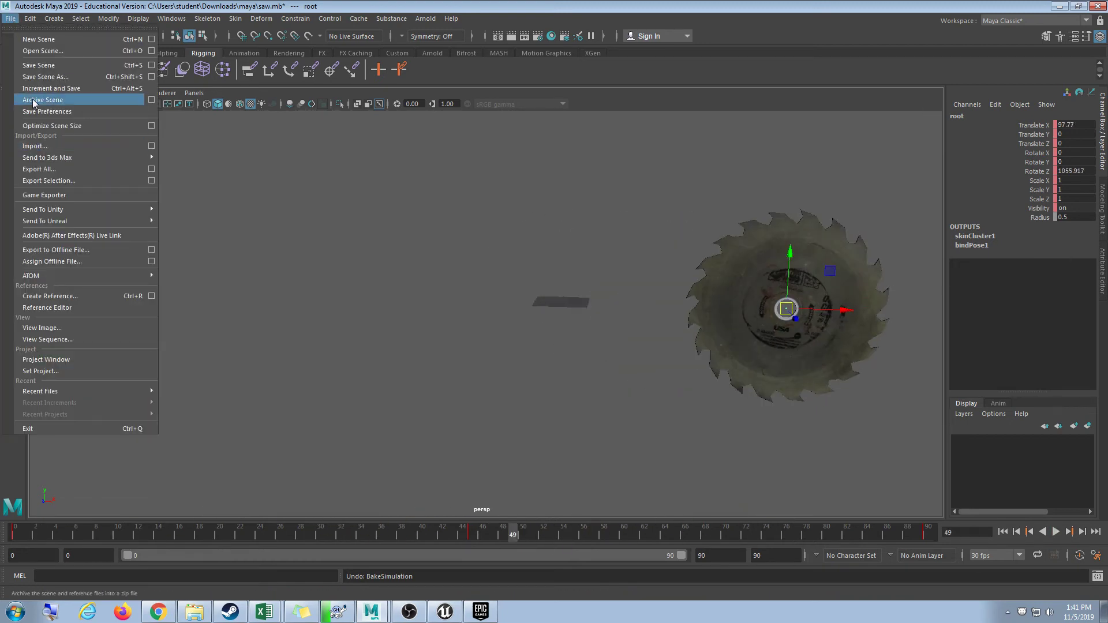
pyautogui.click(29, 63)
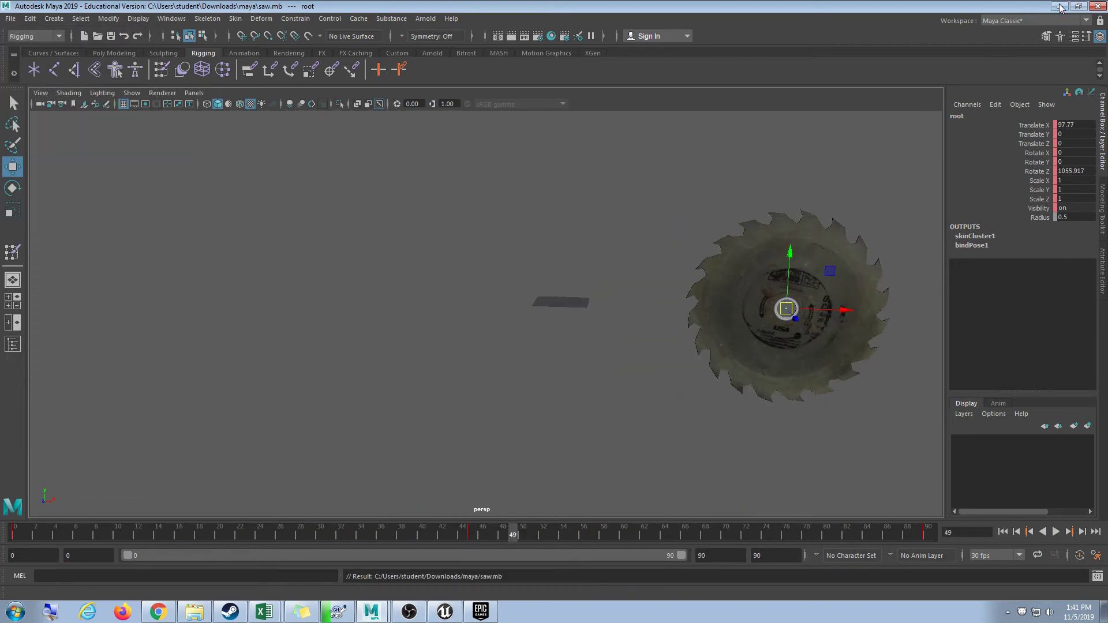
pyautogui.click(1059, 7)
pyautogui.click(539, 10)
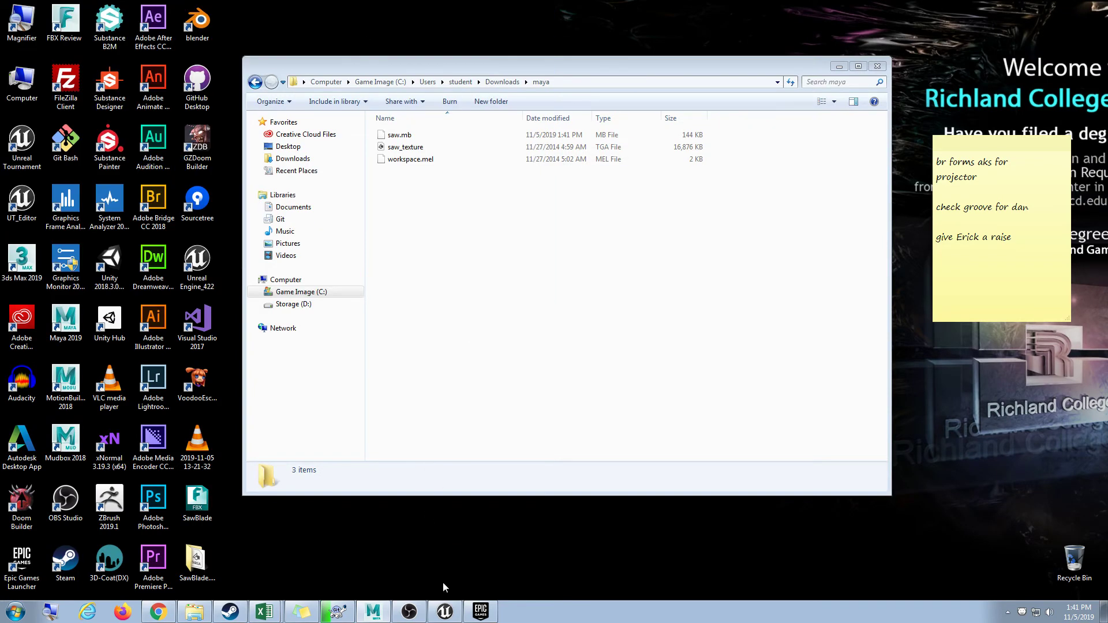
pyautogui.click(444, 612)
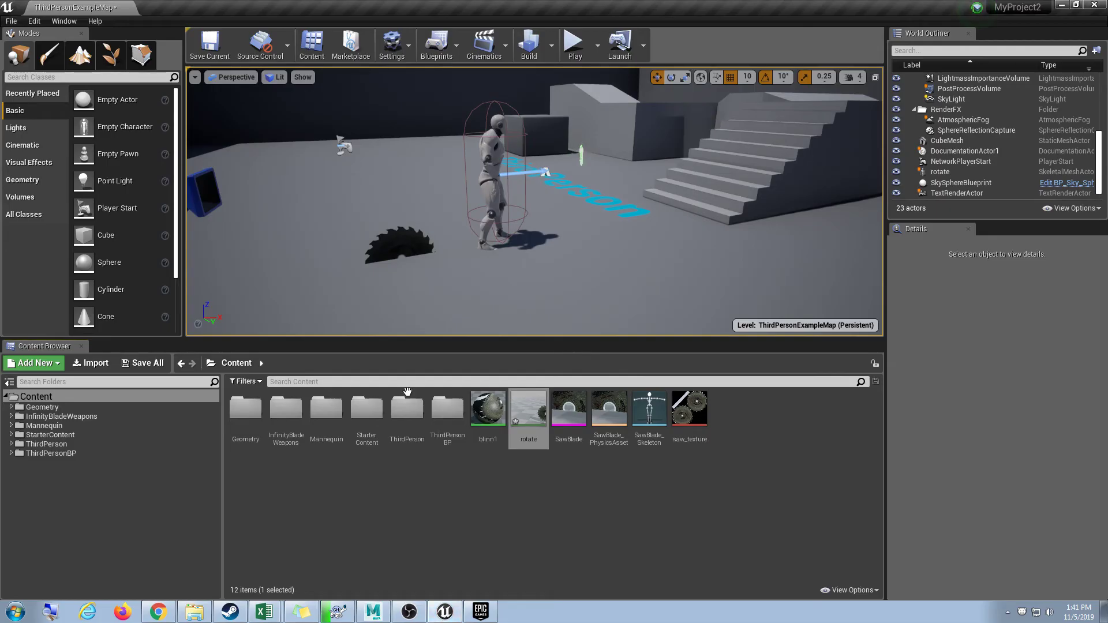
pyautogui.click(416, 242)
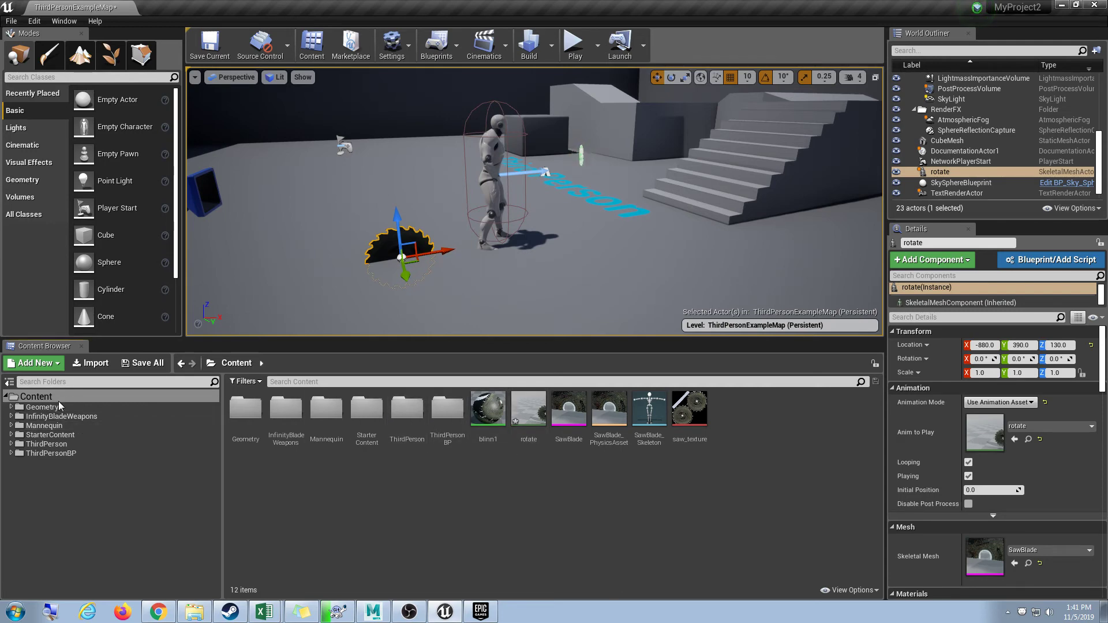
pyautogui.click(488, 410)
pyautogui.keyDown('shift'); pyautogui.click(687, 415); pyautogui.keyUp('shift')
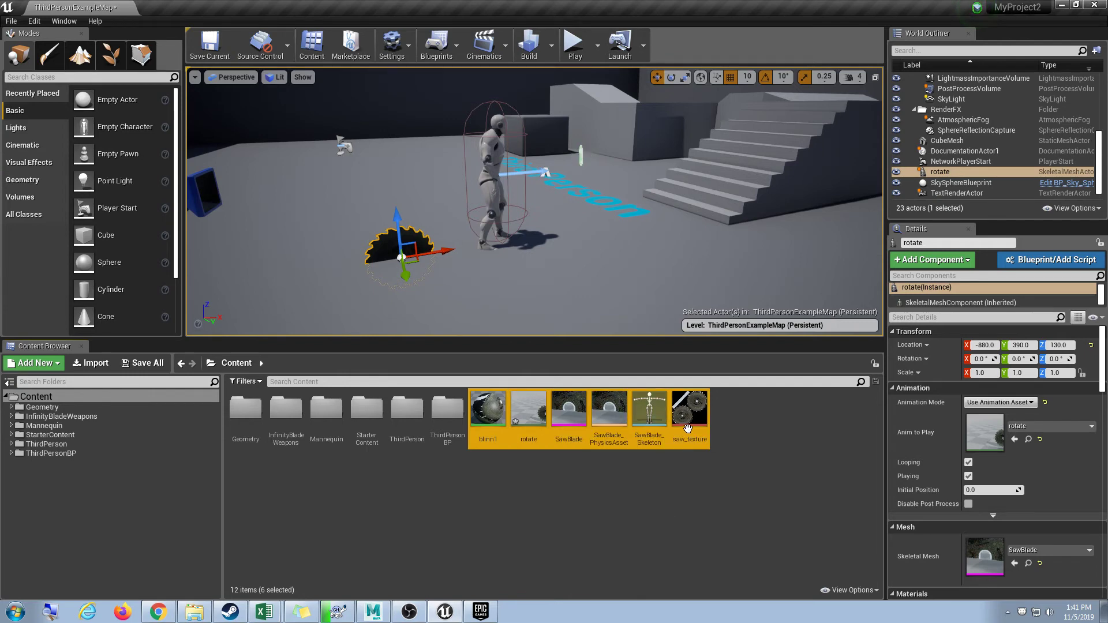
pyautogui.rightClick(688, 427)
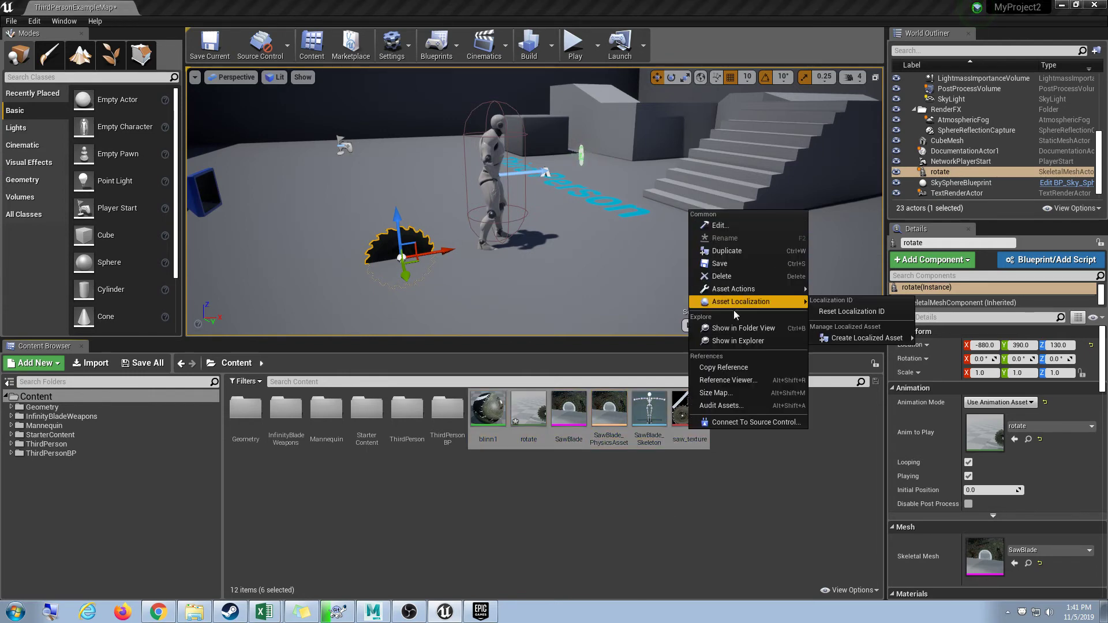
pyautogui.moveTo(743, 291)
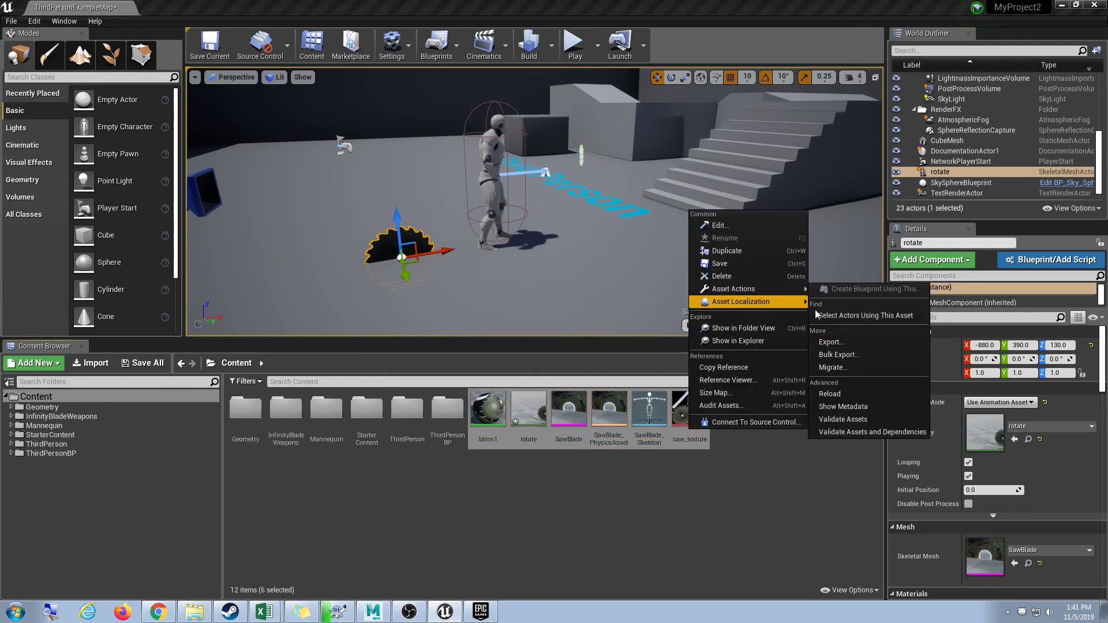
pyautogui.click(841, 368)
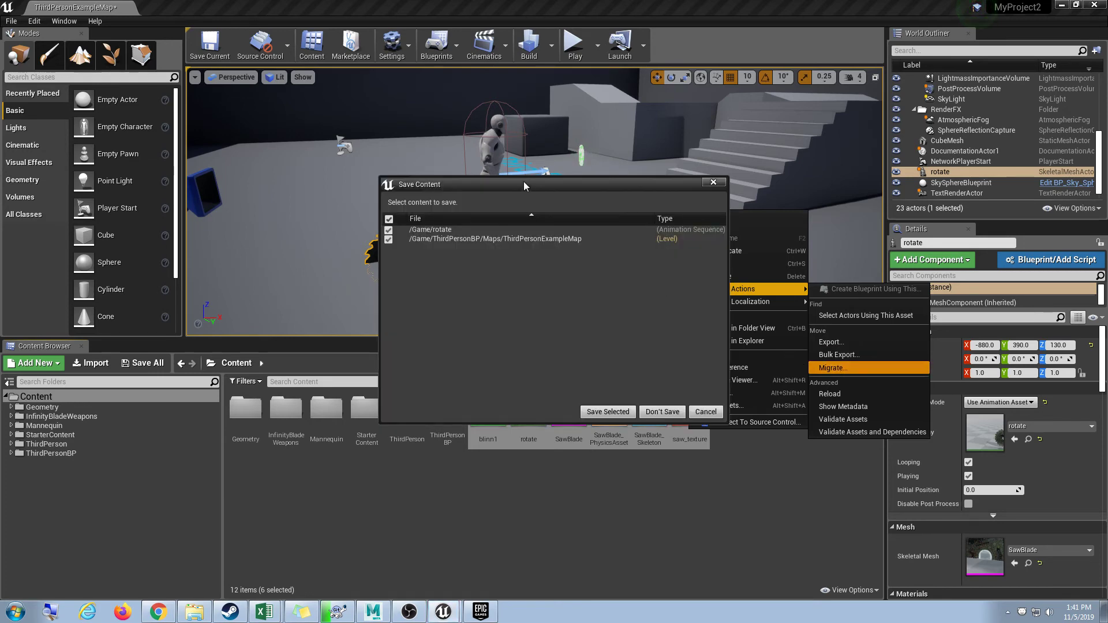
pyautogui.moveTo(525, 182); pyautogui.dragTo(499, 198)
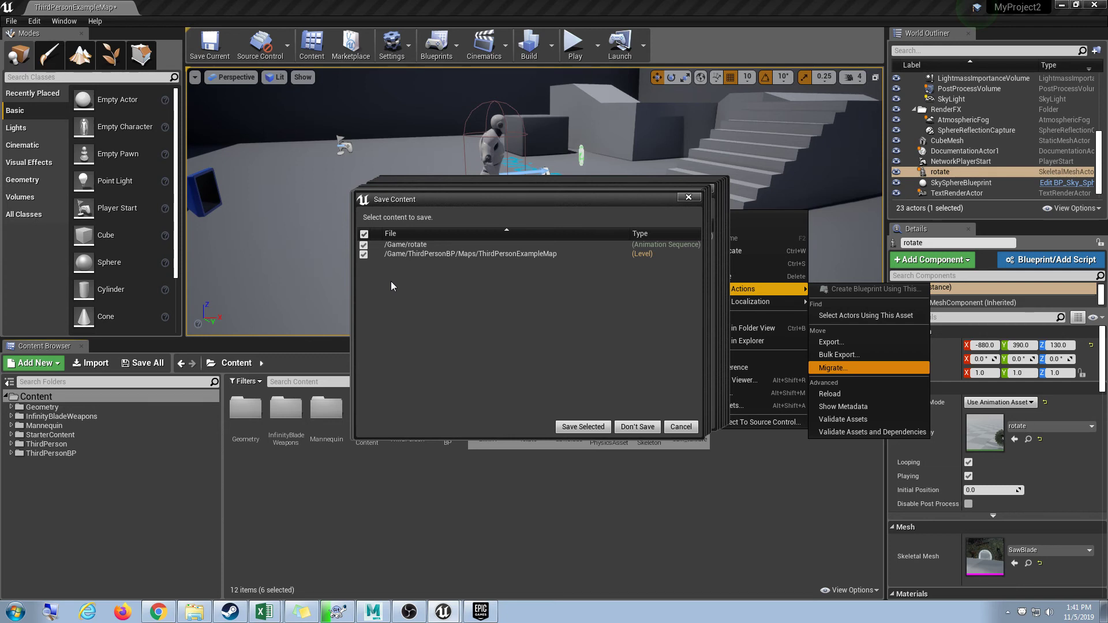
pyautogui.click(678, 427)
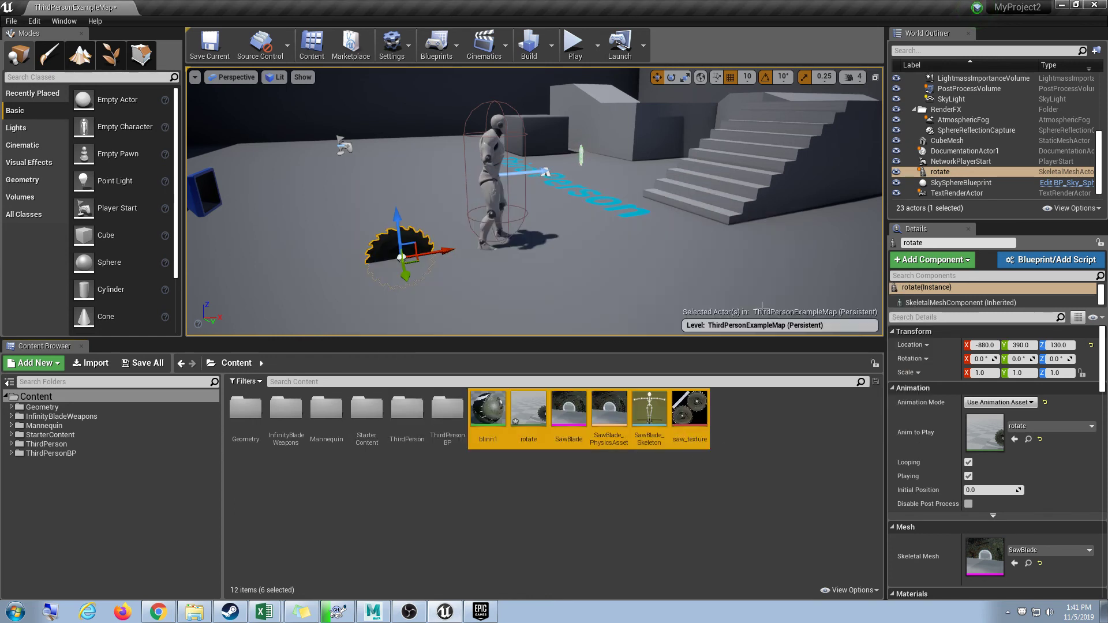
pyautogui.click(719, 497)
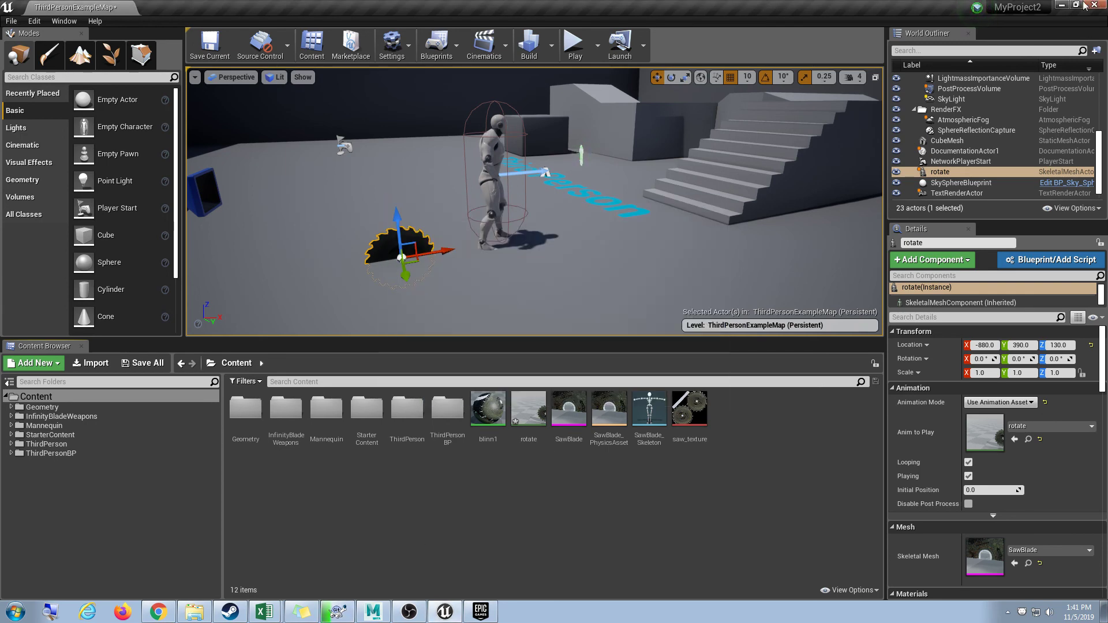
pyautogui.click(410, 612)
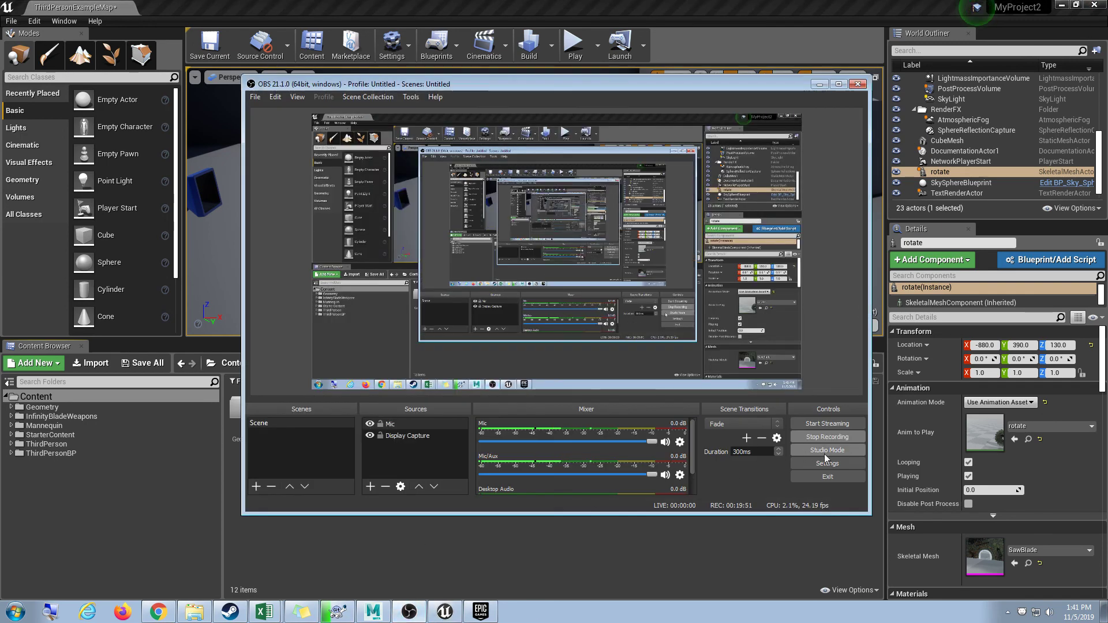